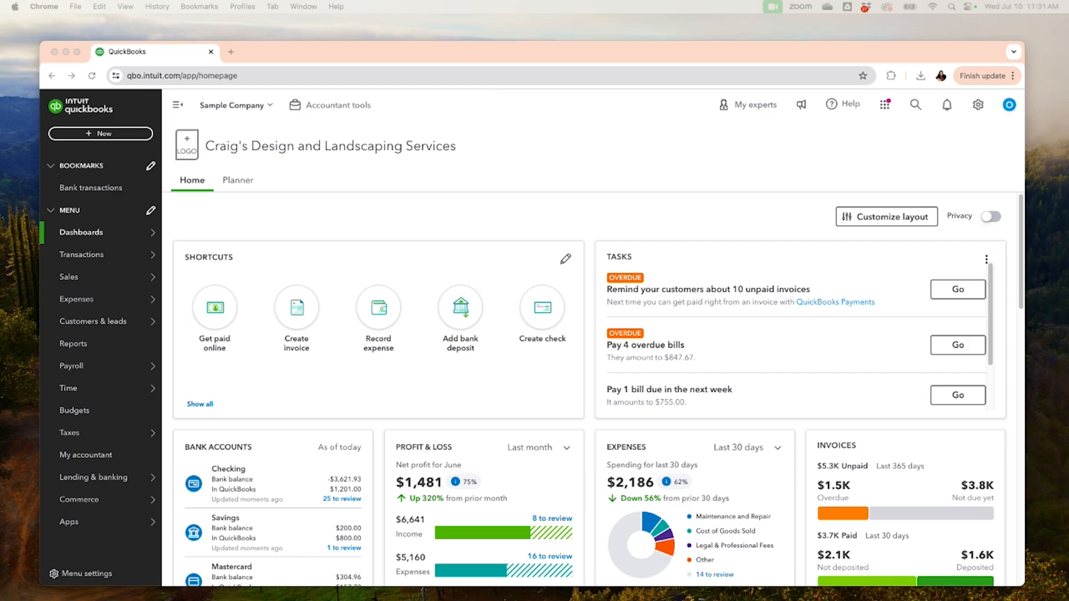
Step: Open the company's list of recurring transactions
drag(423, 52, 413, 40)
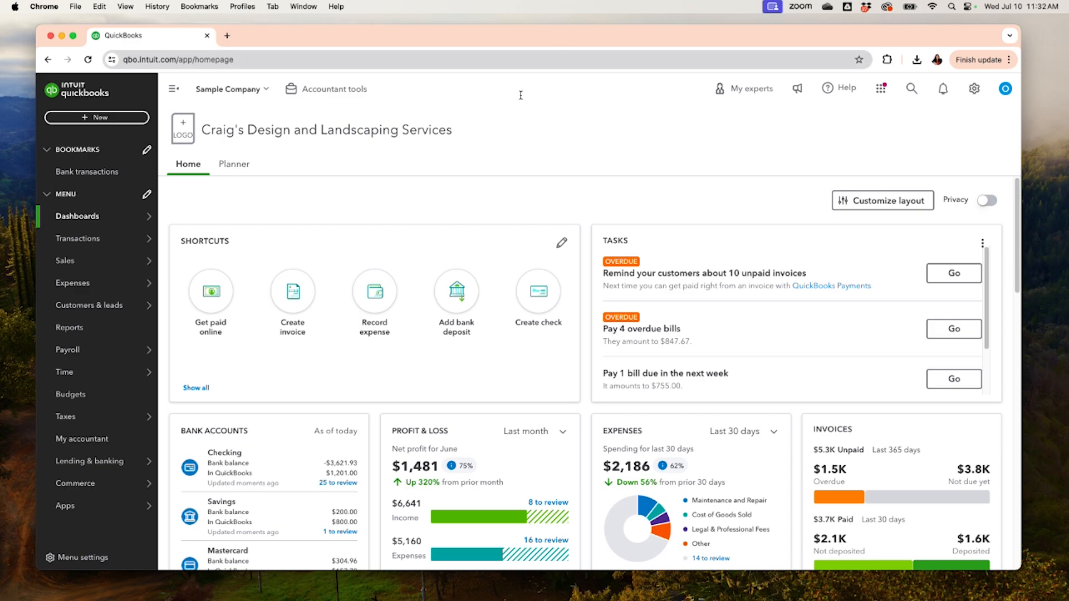
mouse_move(129, 247)
click(972, 90)
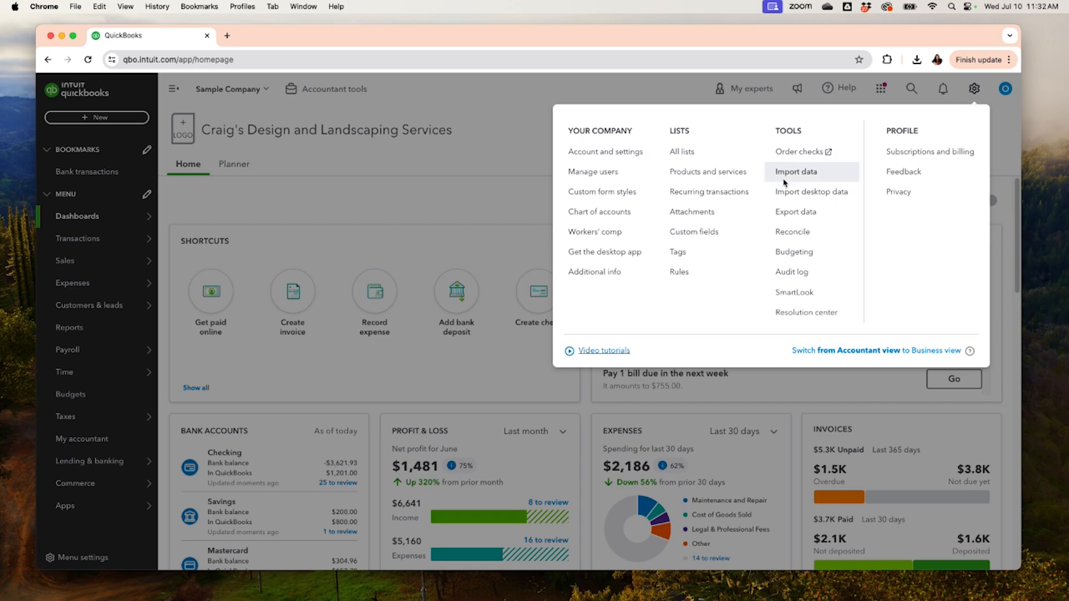
click(734, 198)
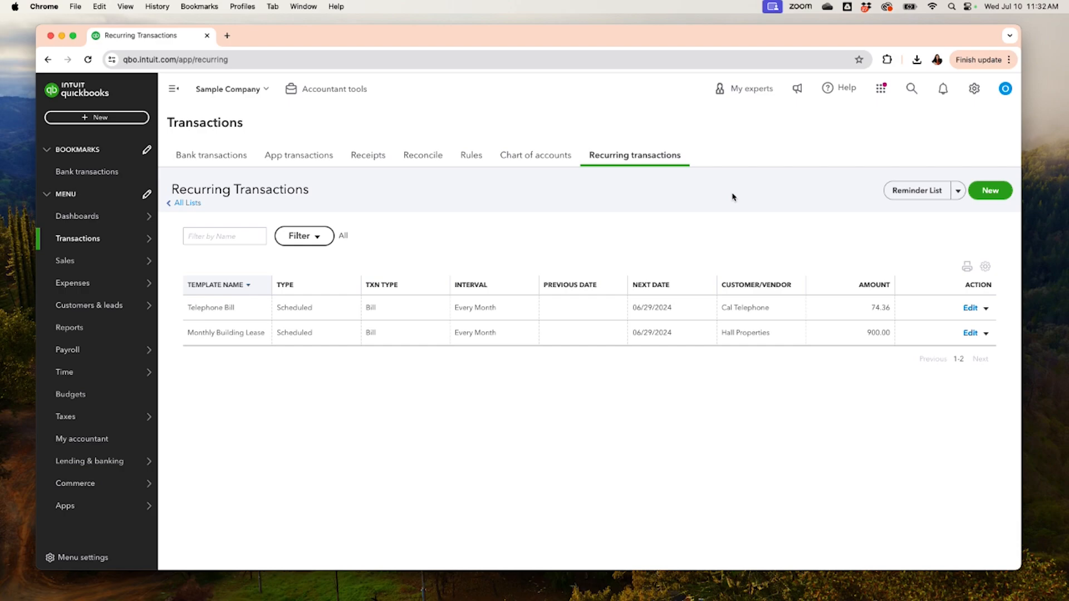
Step: Create a new recurring transaction template with Journal Entry as its transaction type
click(981, 189)
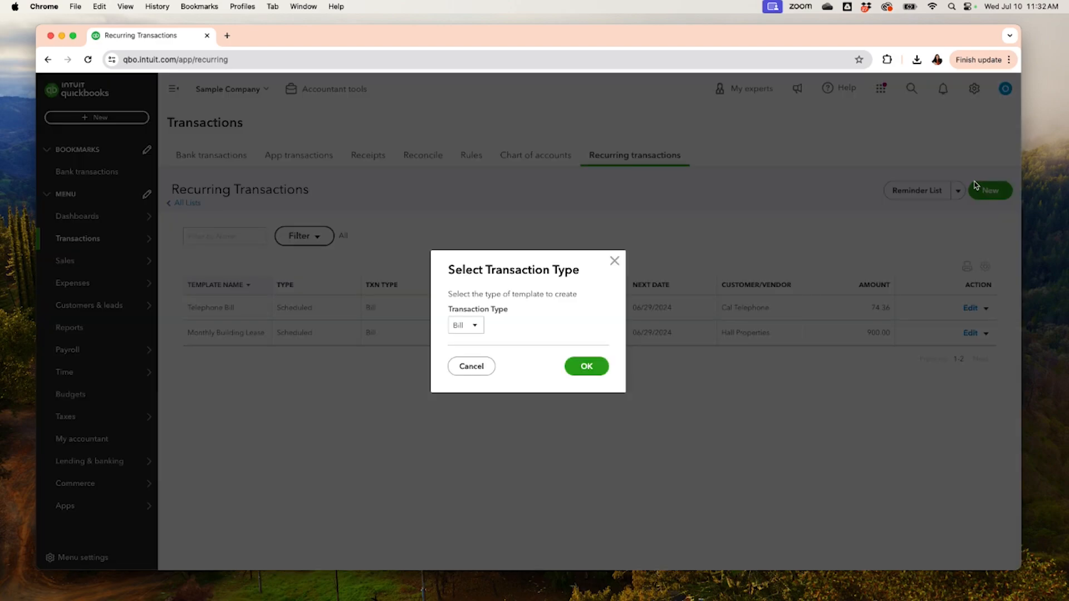
click(470, 327)
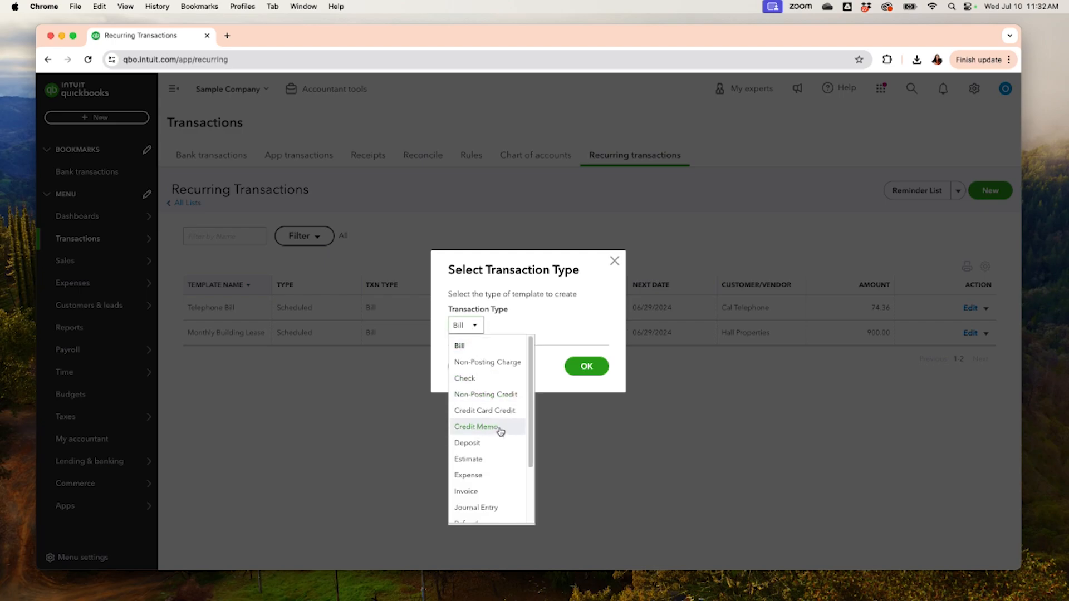
scroll(495, 429, down, 1)
click(490, 495)
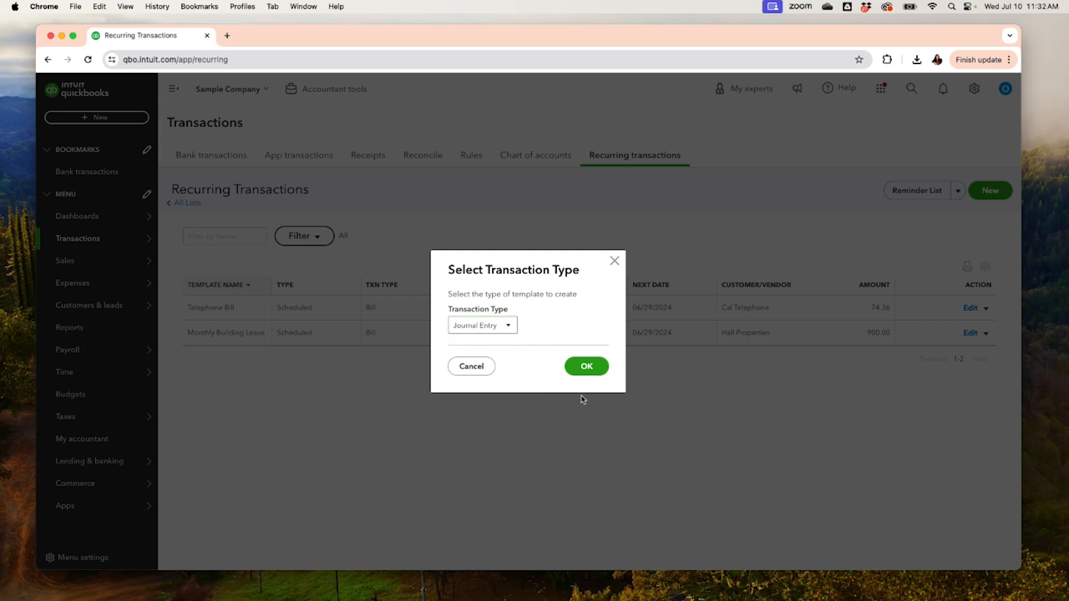
click(588, 369)
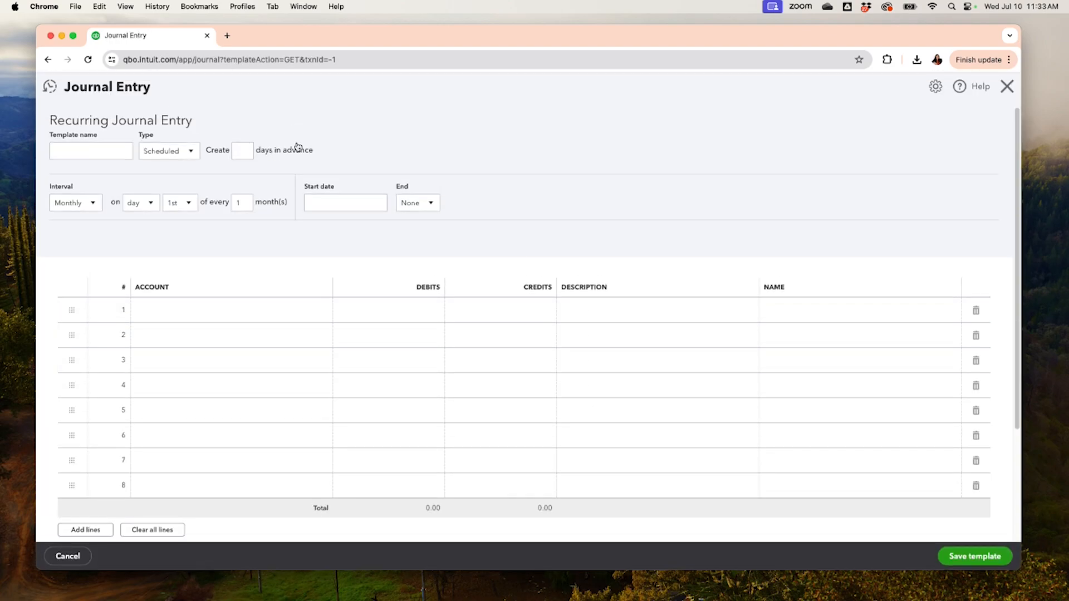
Step: Make the recurring journal entry Unscheduled and name the template Square Monthly Adj
click(189, 154)
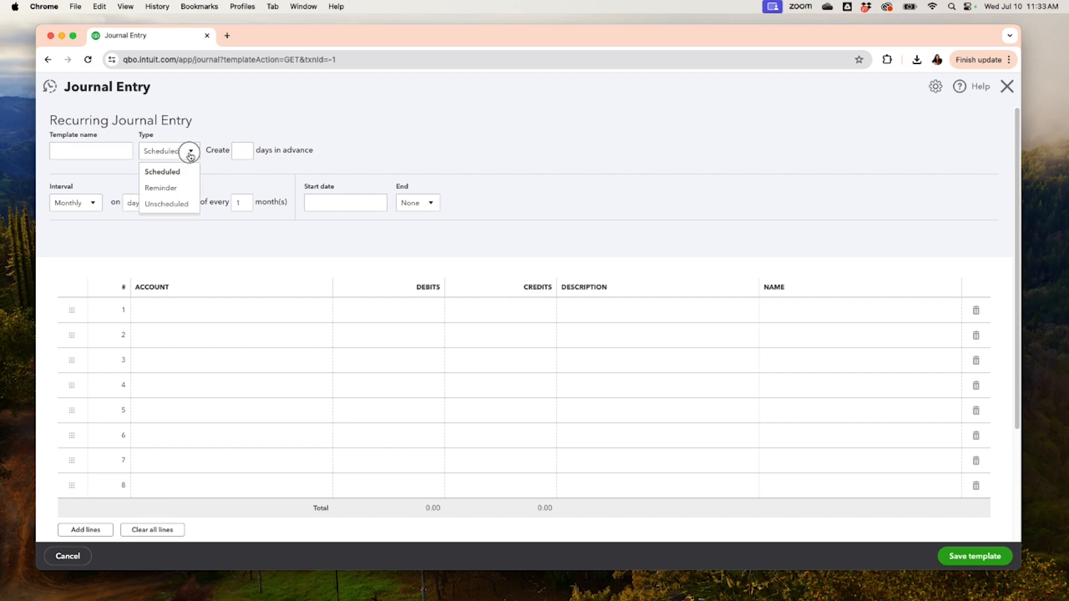
click(186, 204)
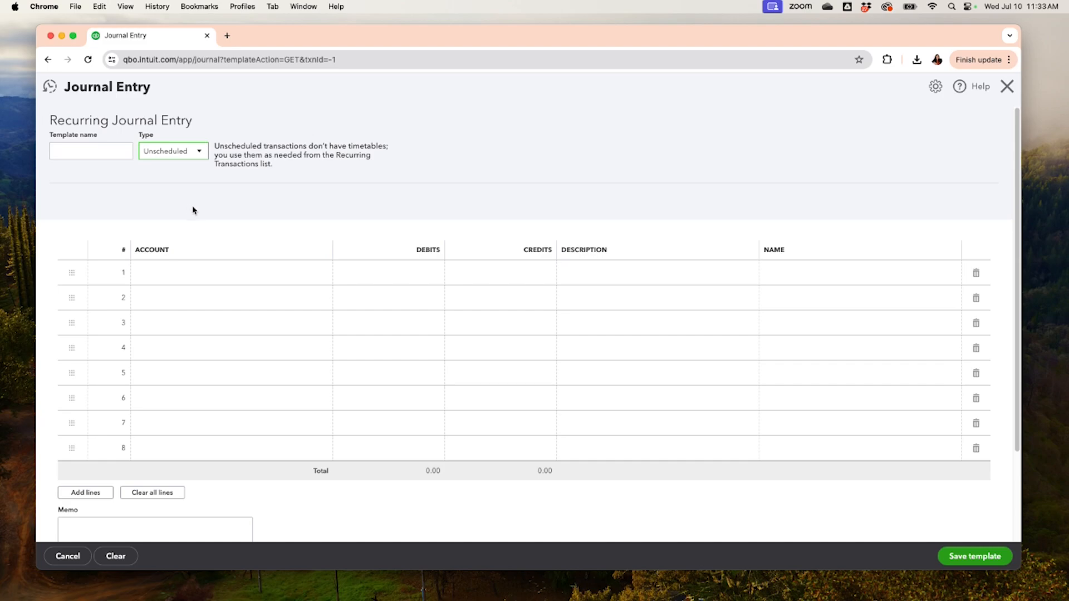
click(103, 149)
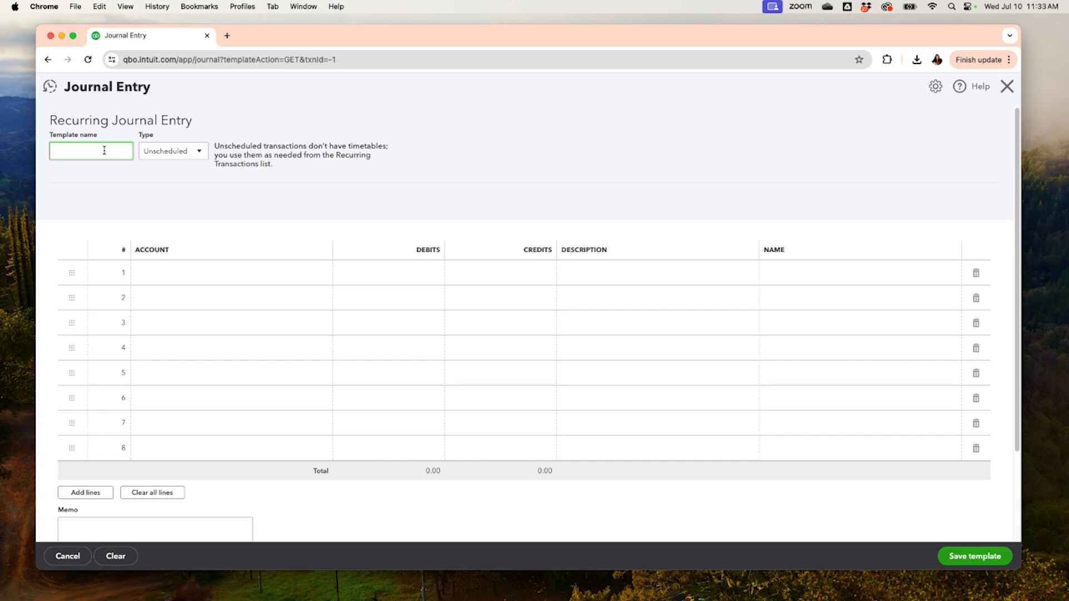
text(Square Ad)
key(BackSpace)
text(Monthly Adj)
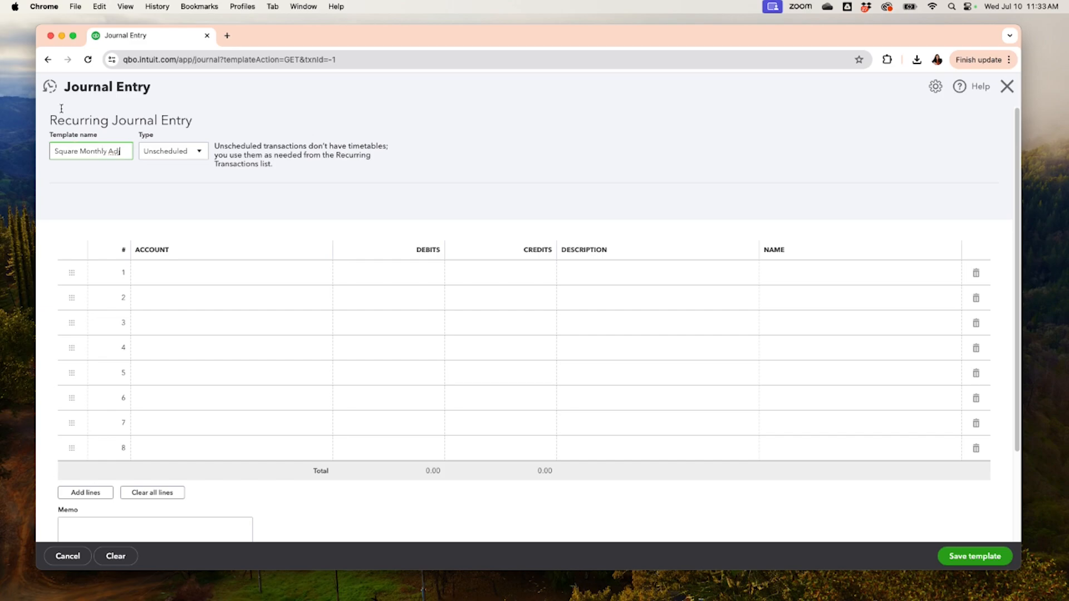
Step: Start adding a new account named Square from journal line 1, with account type Other Current Liabilities
click(272, 281)
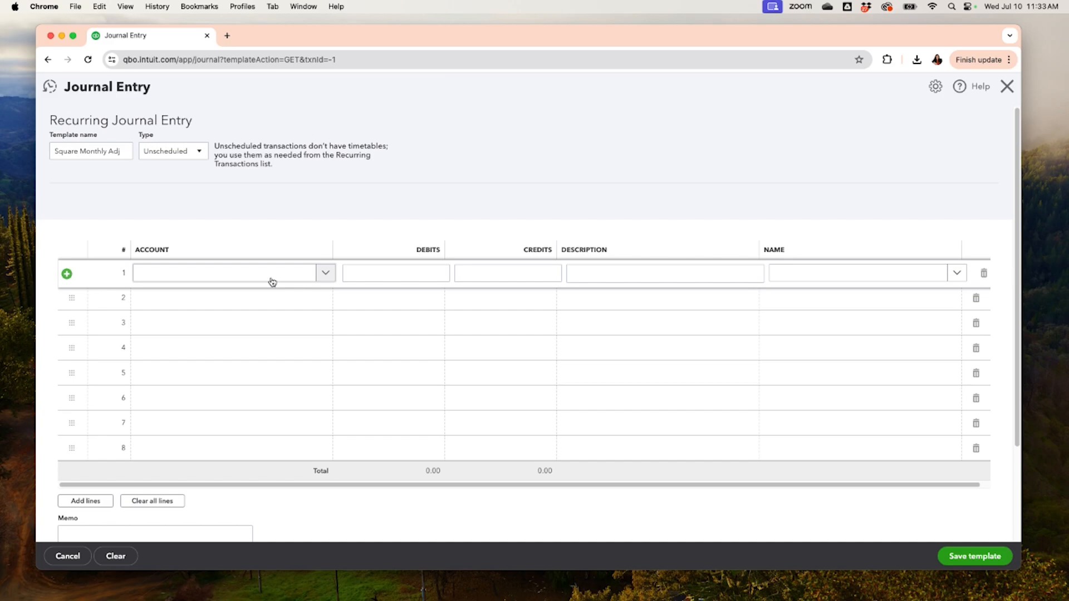
click(252, 269)
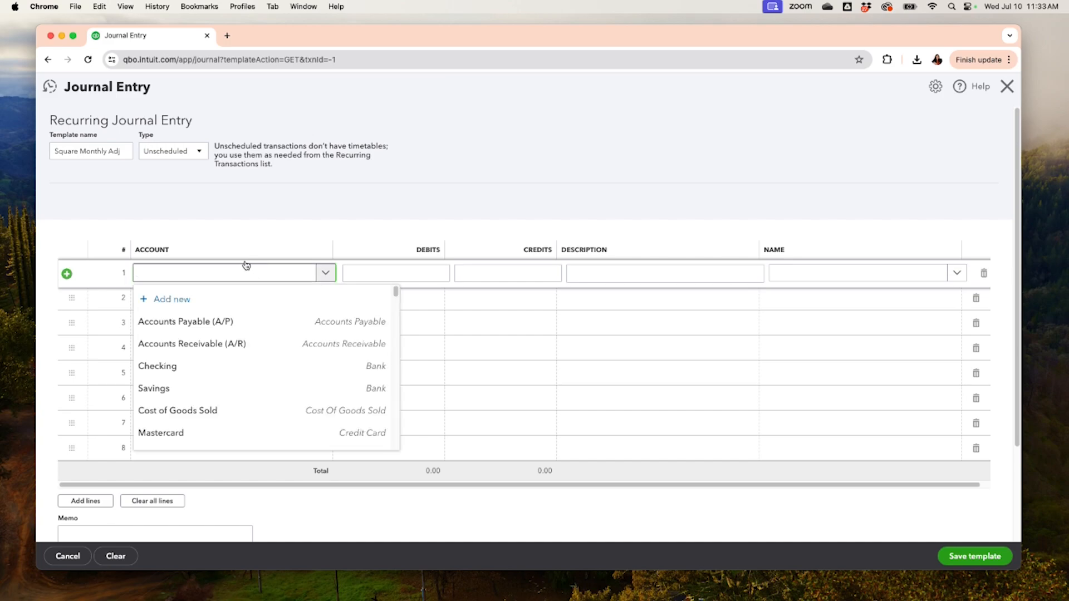
text(Square)
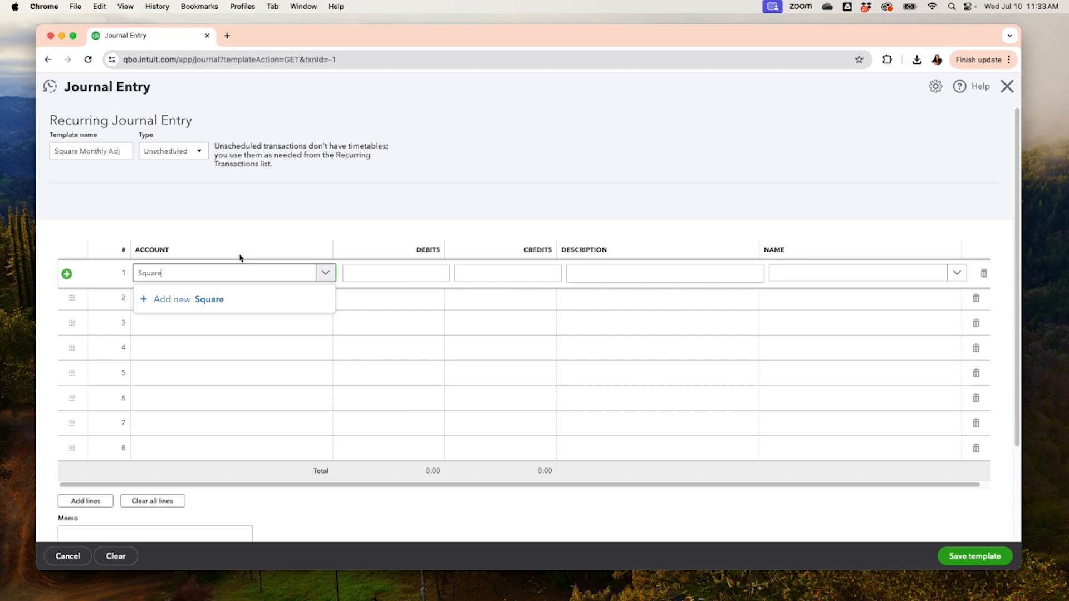
click(154, 299)
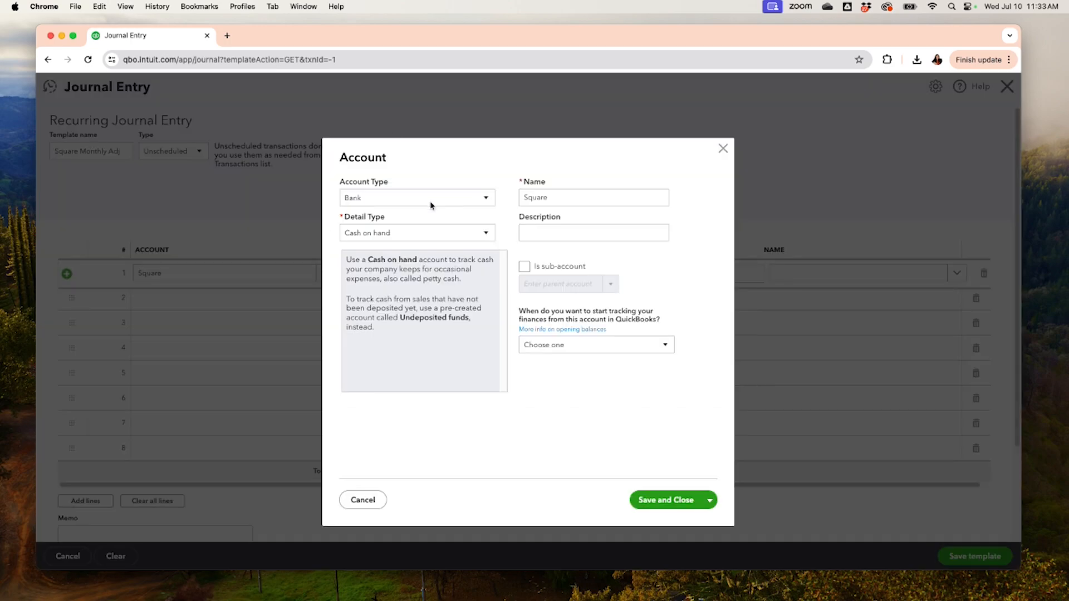
click(430, 205)
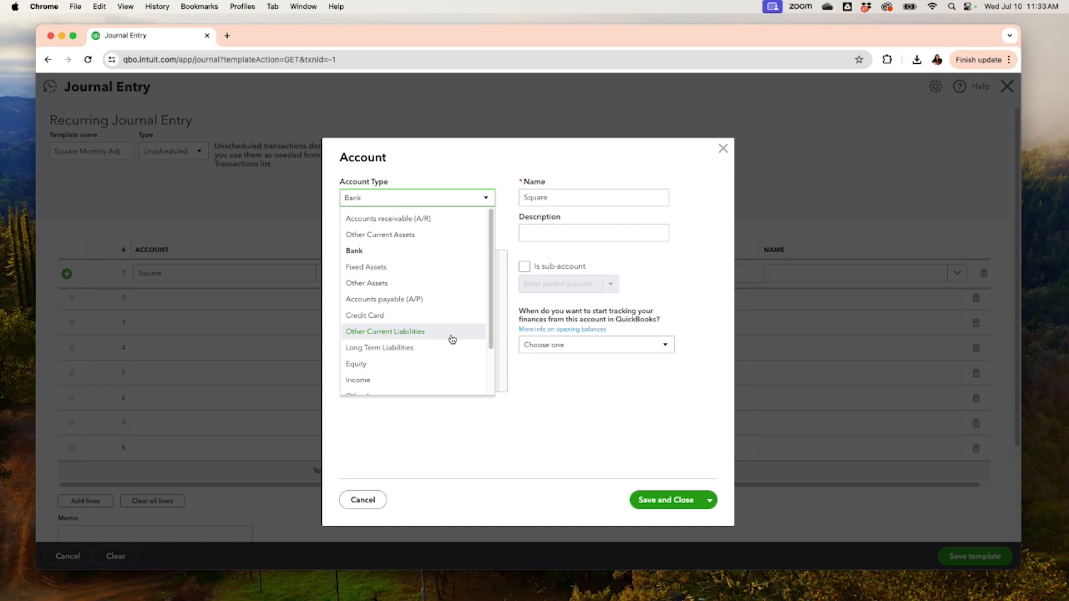
scroll(452, 339, down, 1)
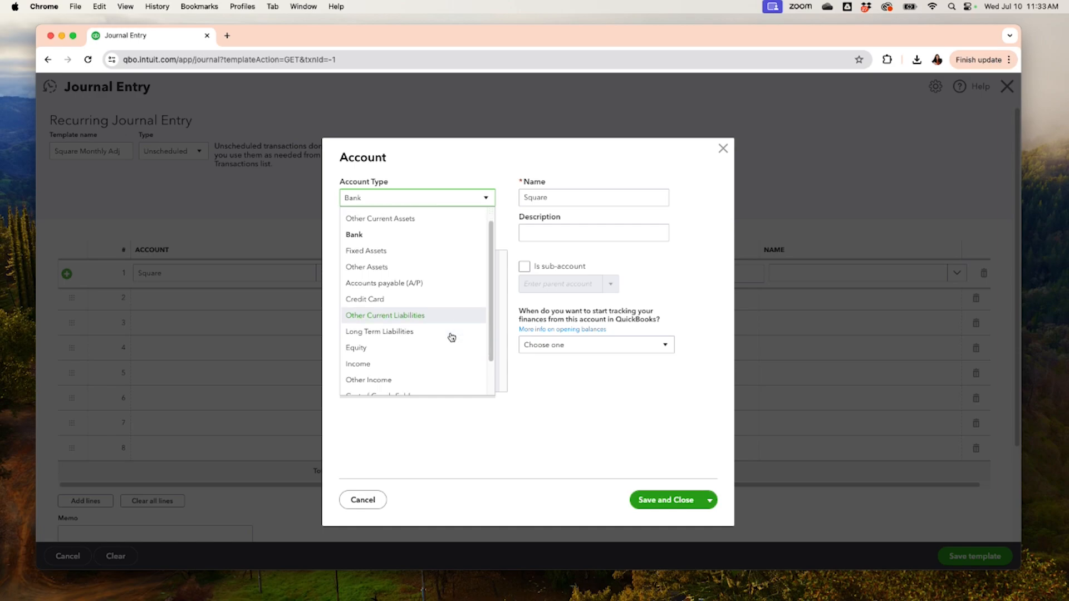
click(412, 315)
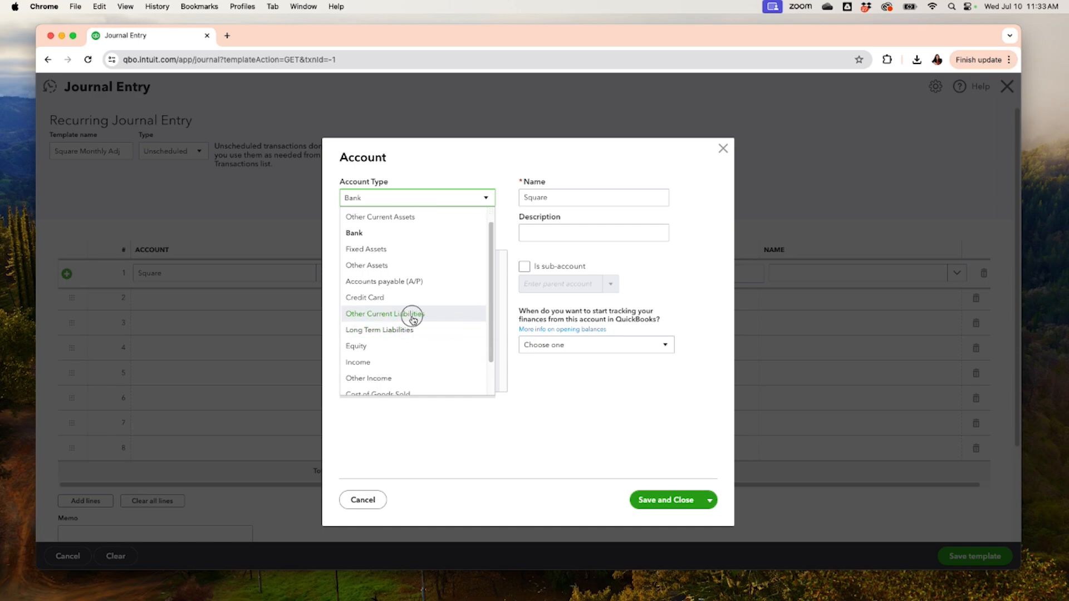
Step: Set the new account's detail type to Other Current Liabilities
click(484, 233)
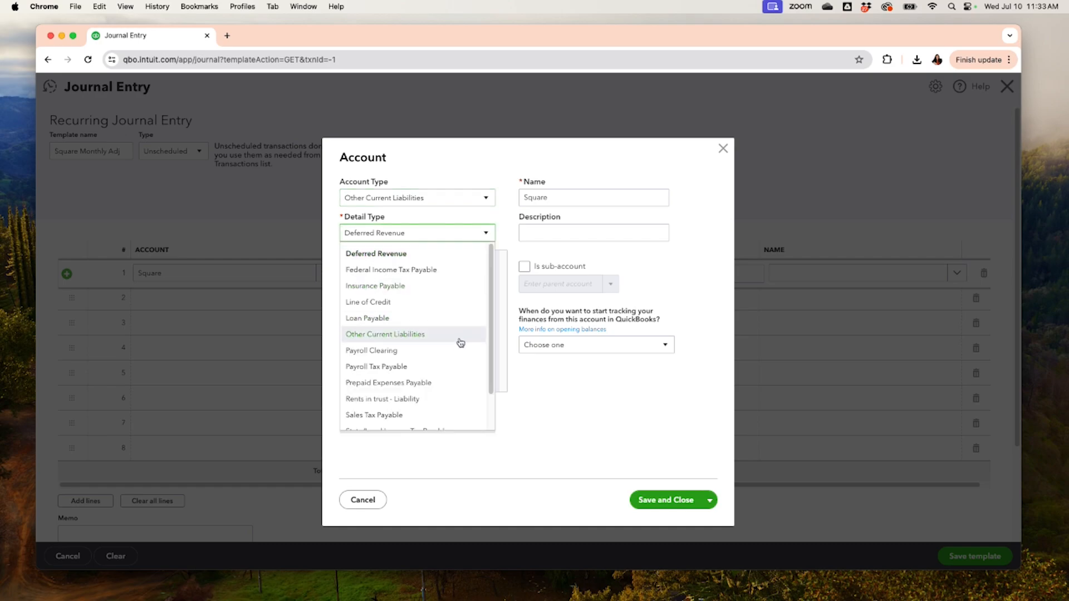
scroll(458, 339, down, 3)
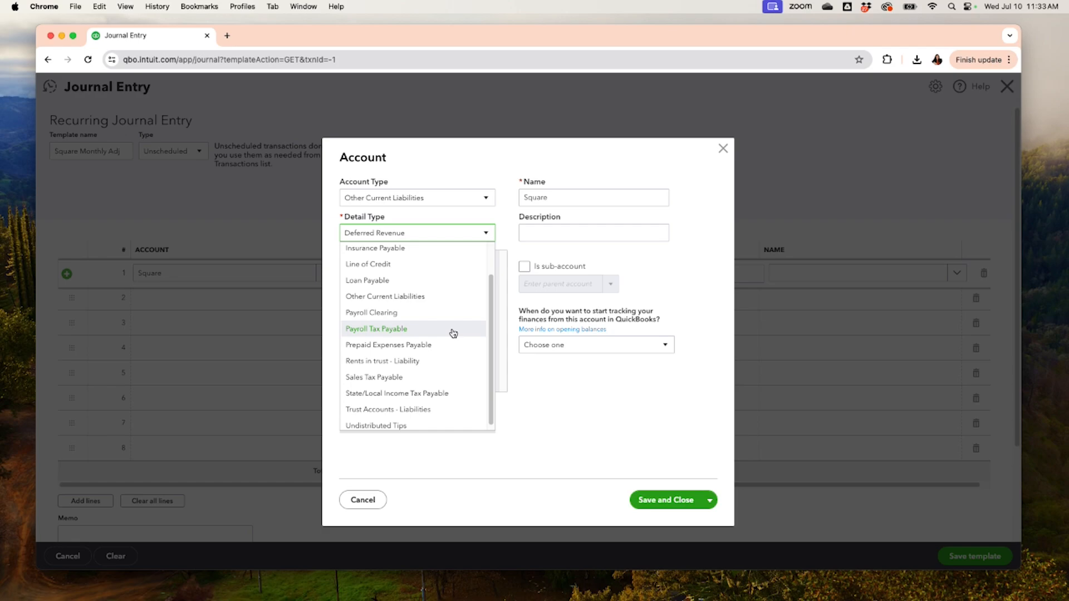
scroll(454, 333, up, 3)
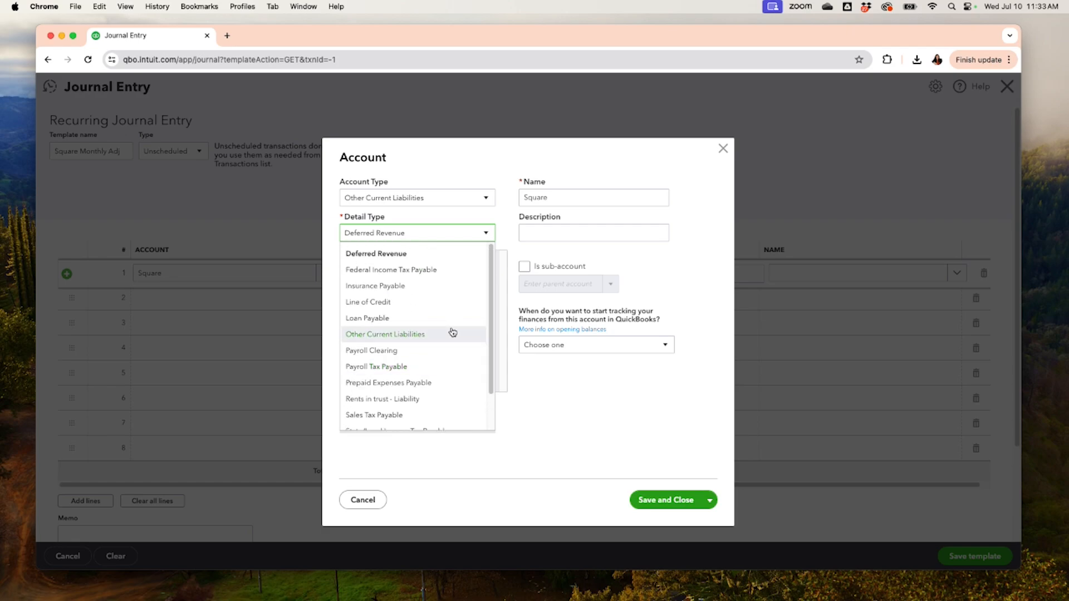
scroll(453, 331, down, 3)
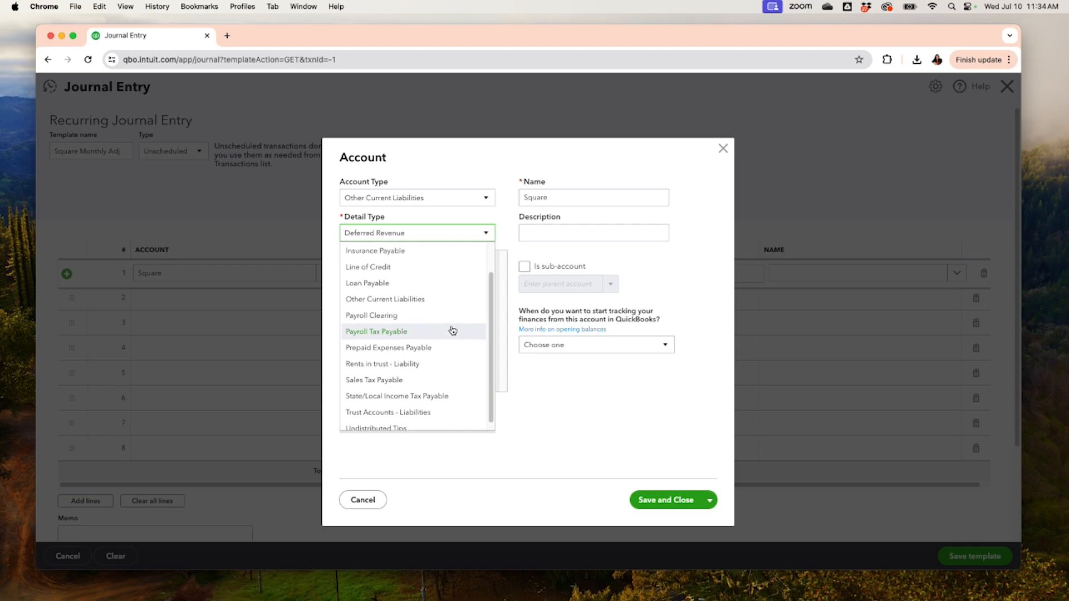
scroll(440, 320, up, 1)
click(417, 302)
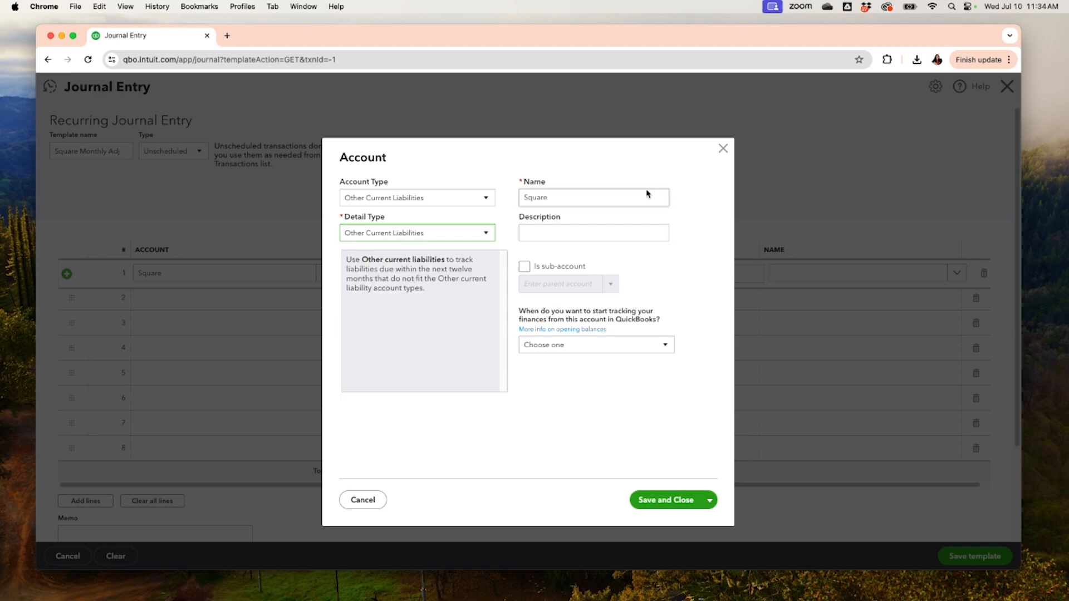
Step: Rename the new account Square Gift Card and save it
double_click(577, 200)
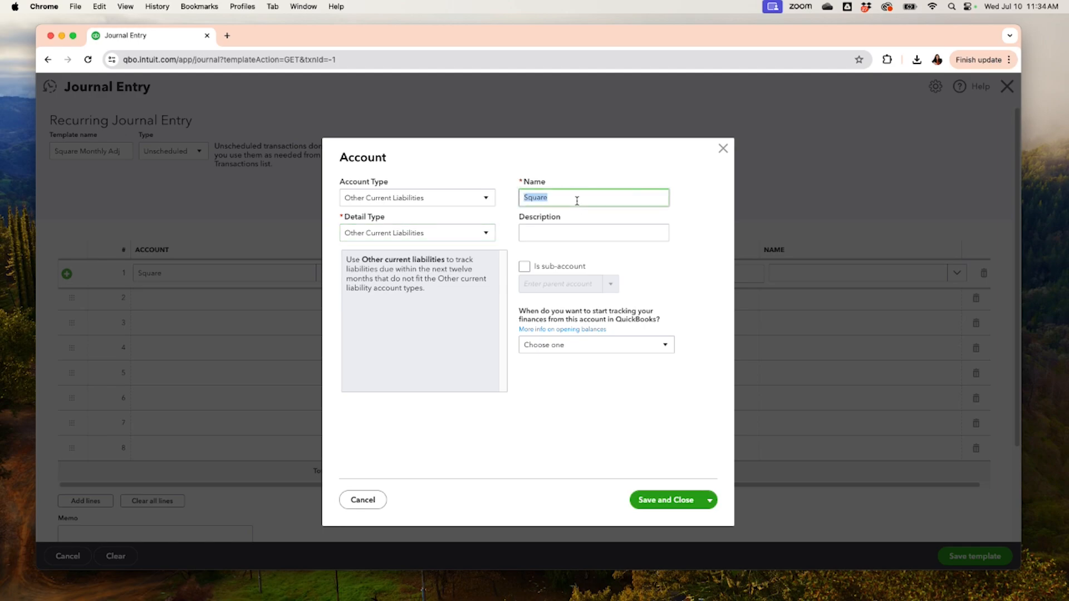
text(Square Gift Card)
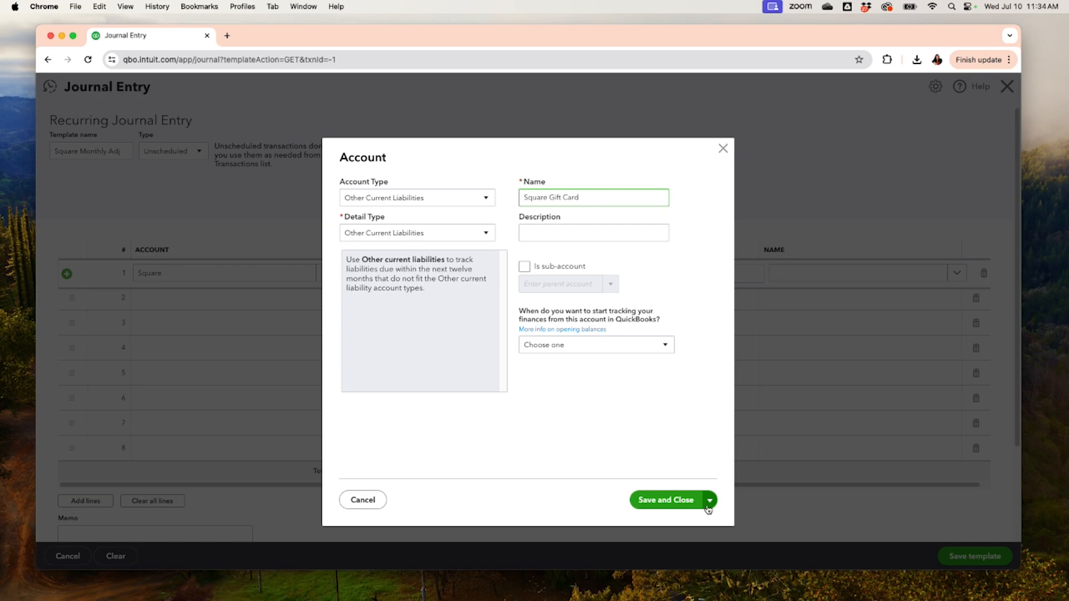
click(675, 506)
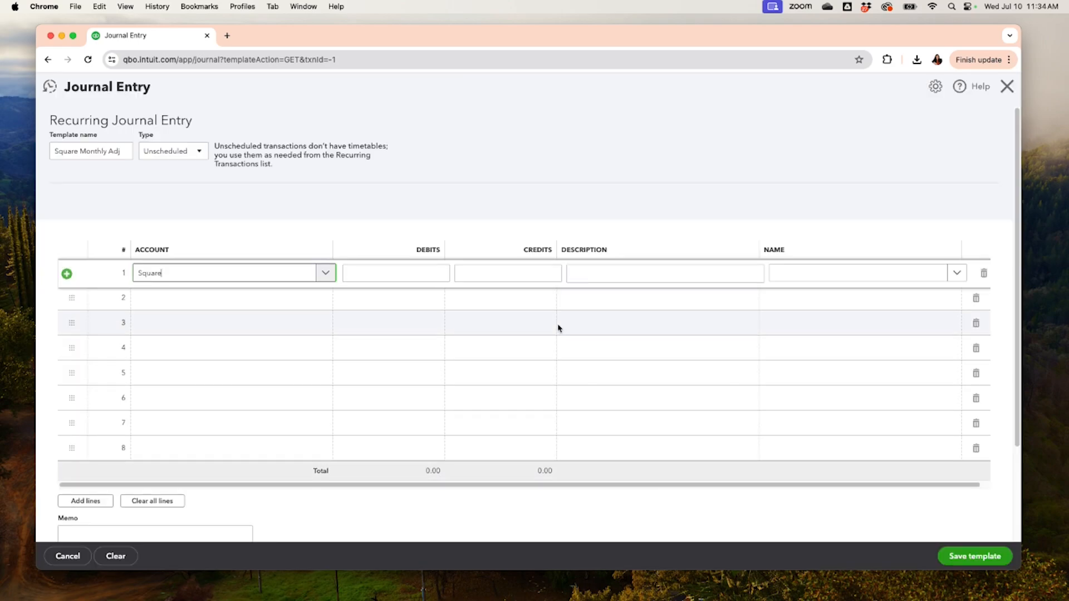
Step: Replace the account text on journal line 1 with the Square Gift Card liability account
key(BackSpace)
key(BackSpace)
key(BackSpace)
key(BackSpace)
key(BackSpace)
key(BackSpace)
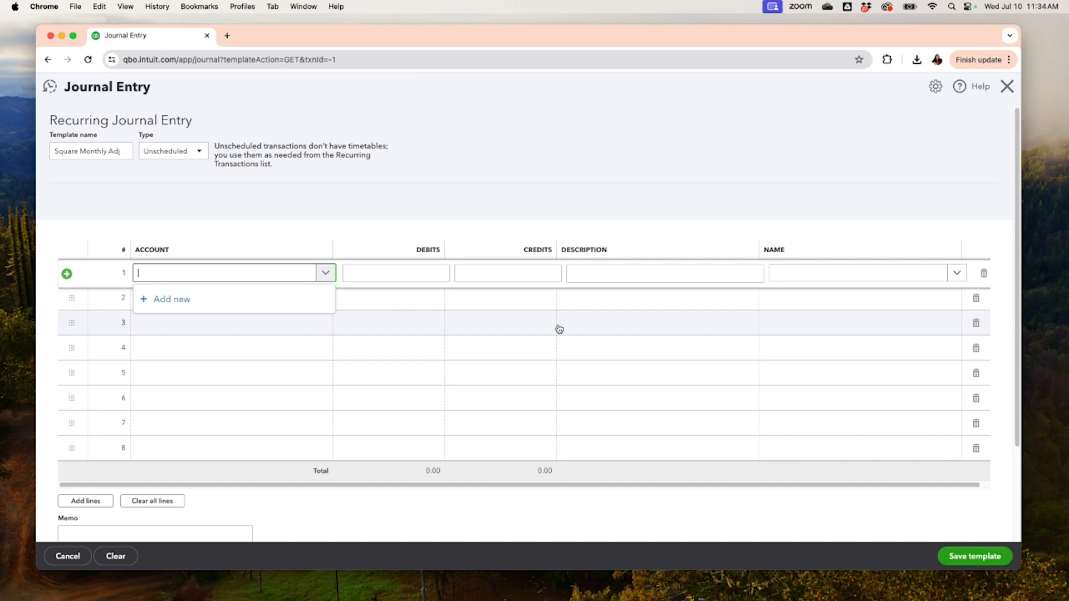
text(square)
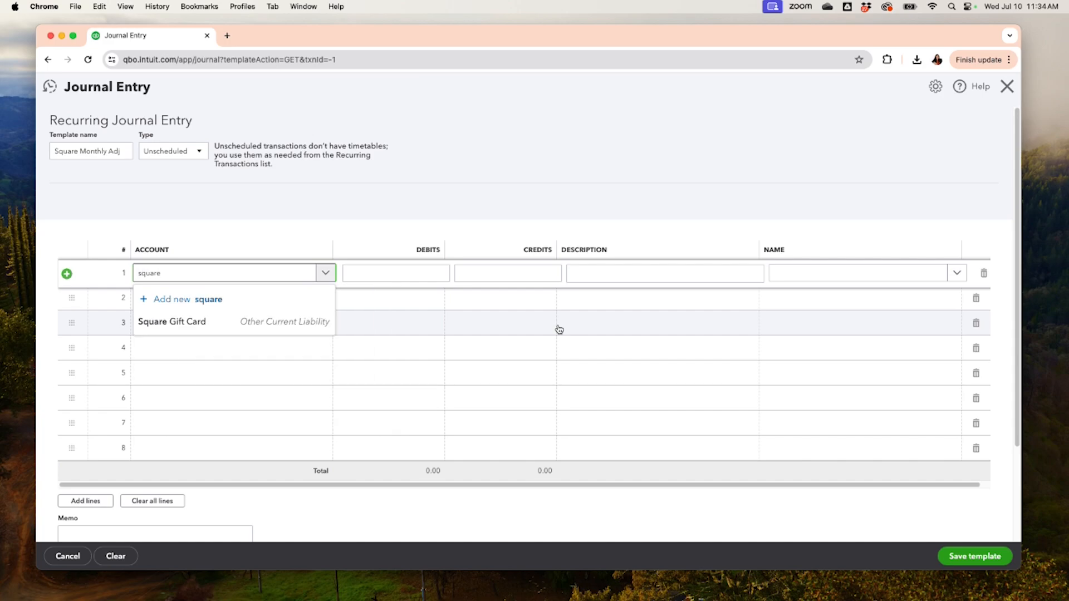
click(296, 322)
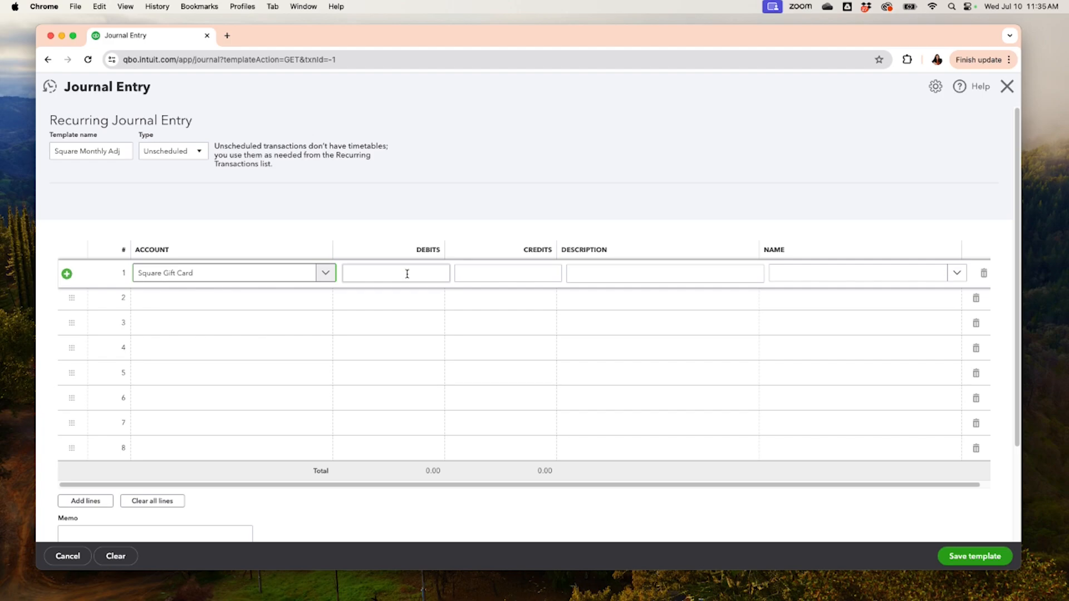
Step: Enter a credit of 1.00 and the description purchase on the Square Gift Card line
click(407, 274)
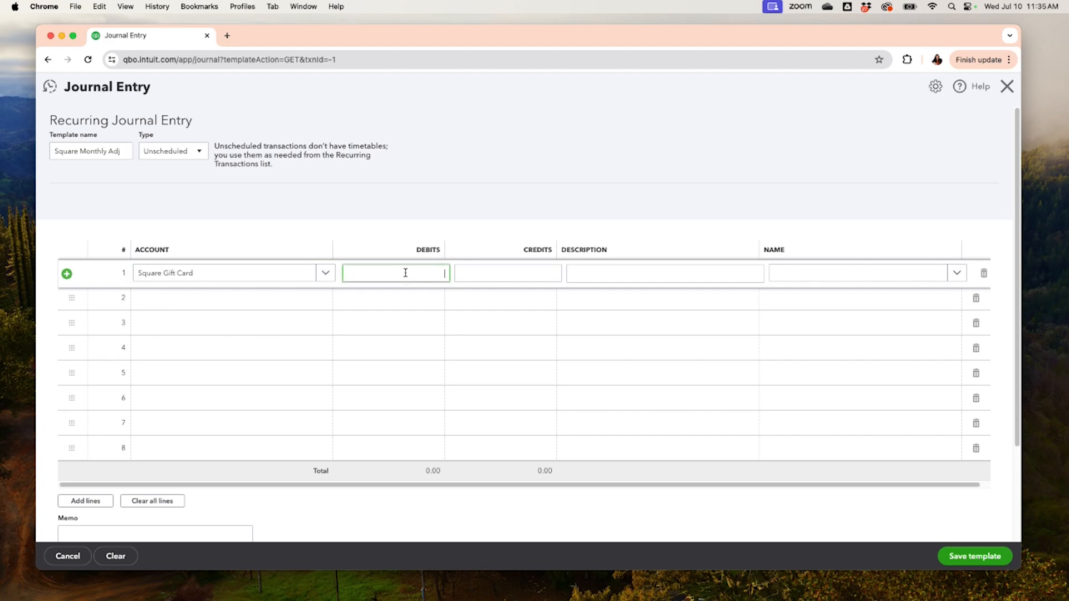
click(471, 273)
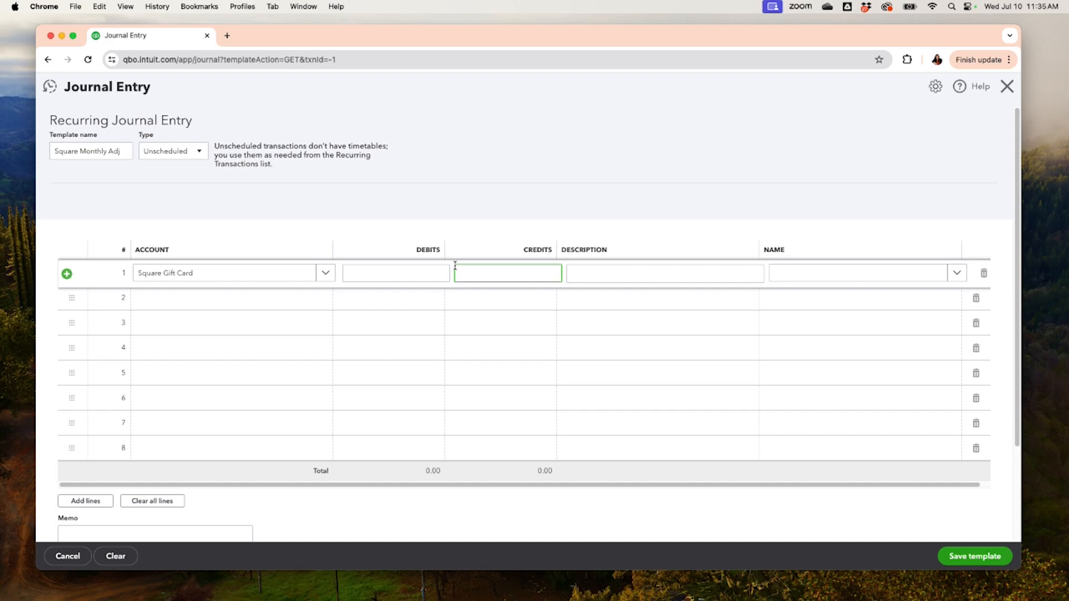
text(1)
click(592, 272)
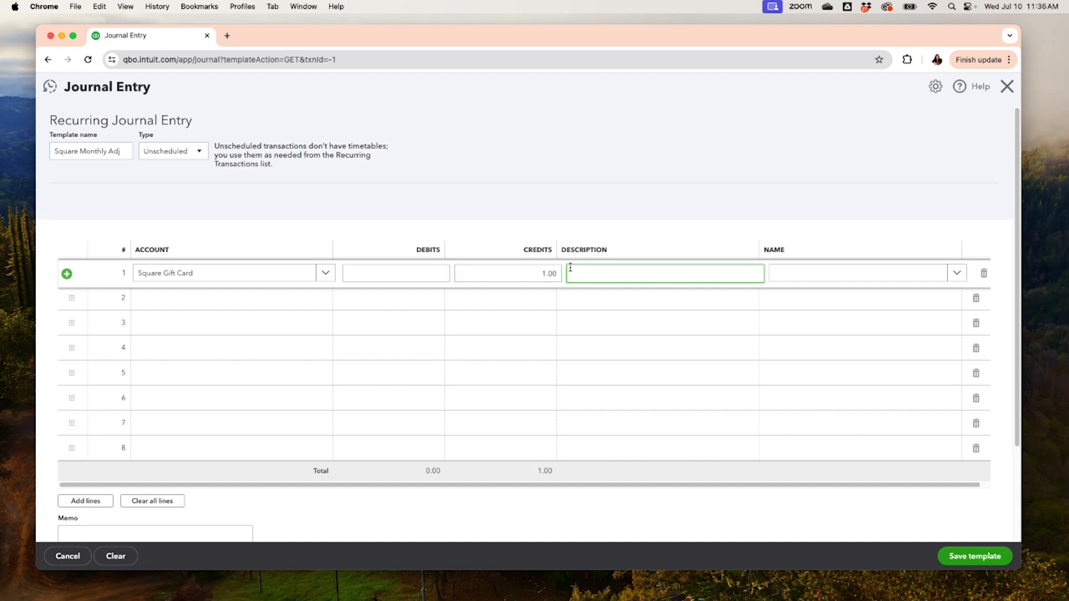
text(purchase)
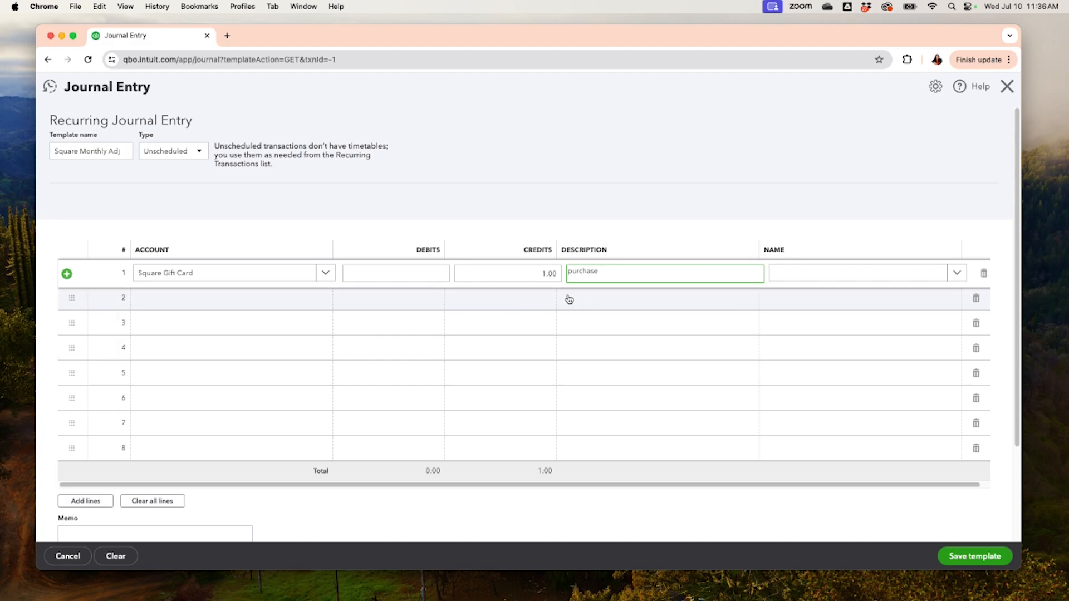
Step: Set the account on journal line 2 to Square Gift Card
click(262, 306)
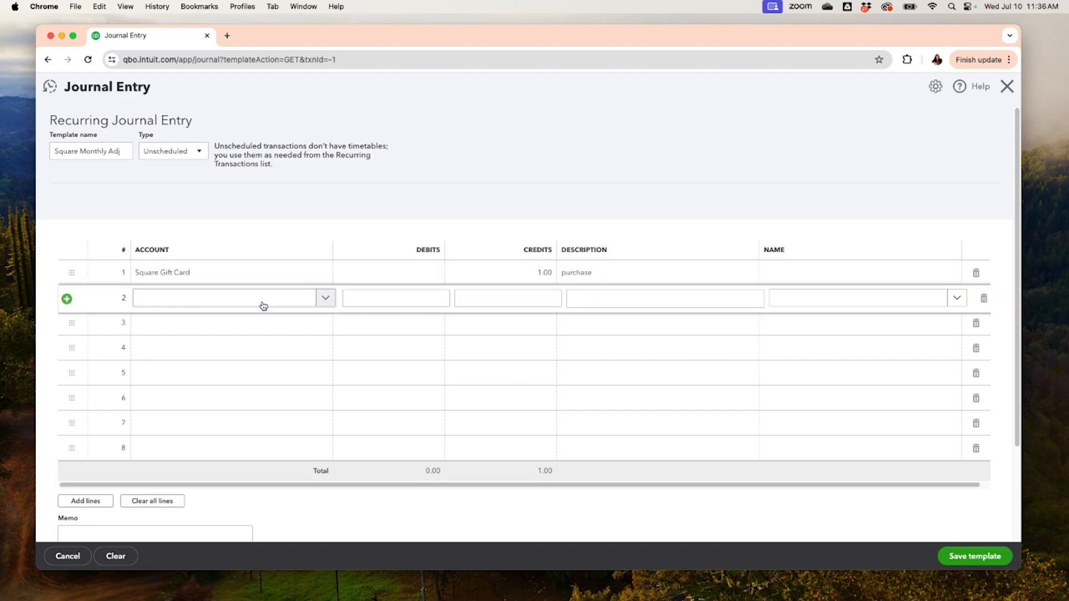
click(260, 299)
text(sq)
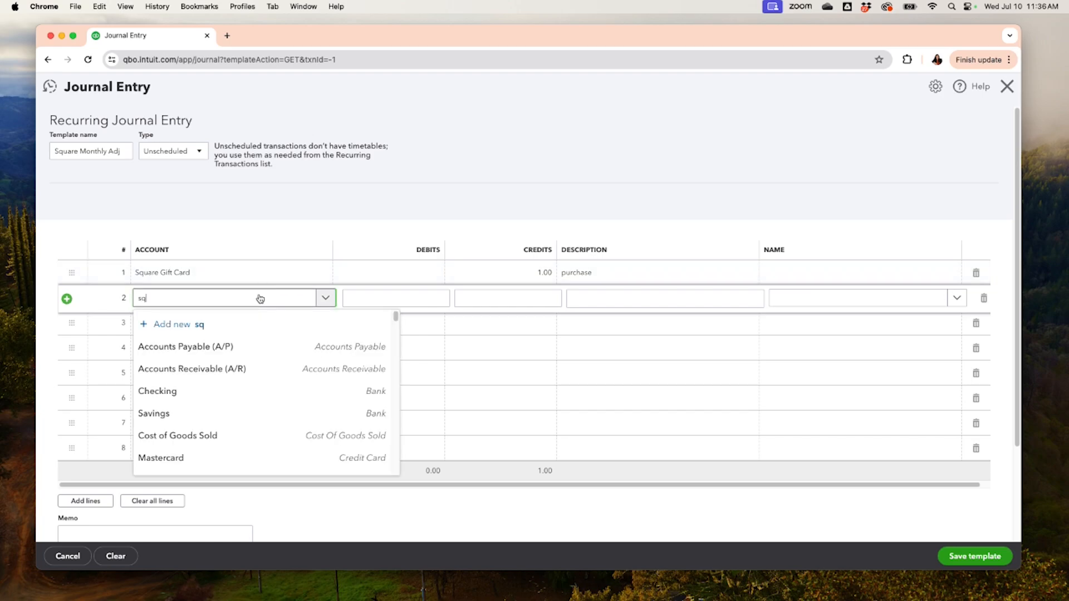
text(uare)
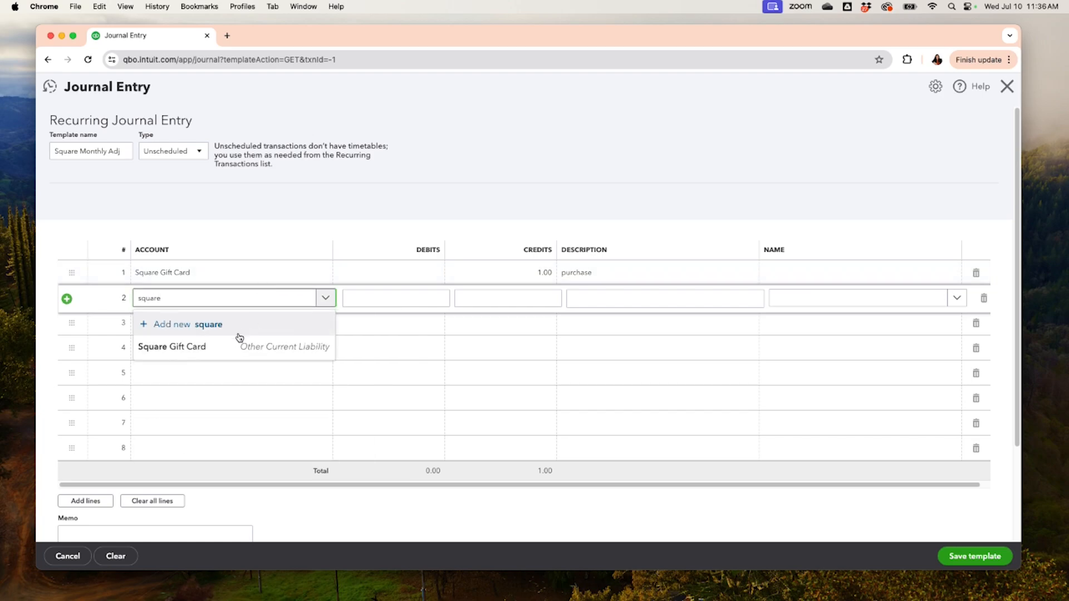
click(222, 350)
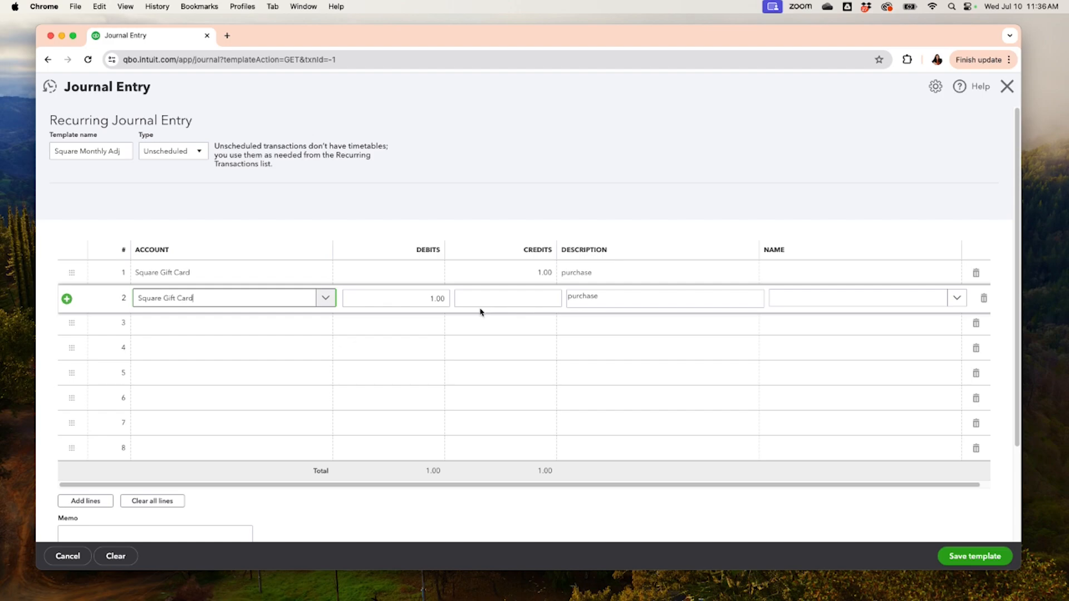
Step: Replace the description on journal line 2 with redemptions
double_click(574, 299)
key(BackSpace)
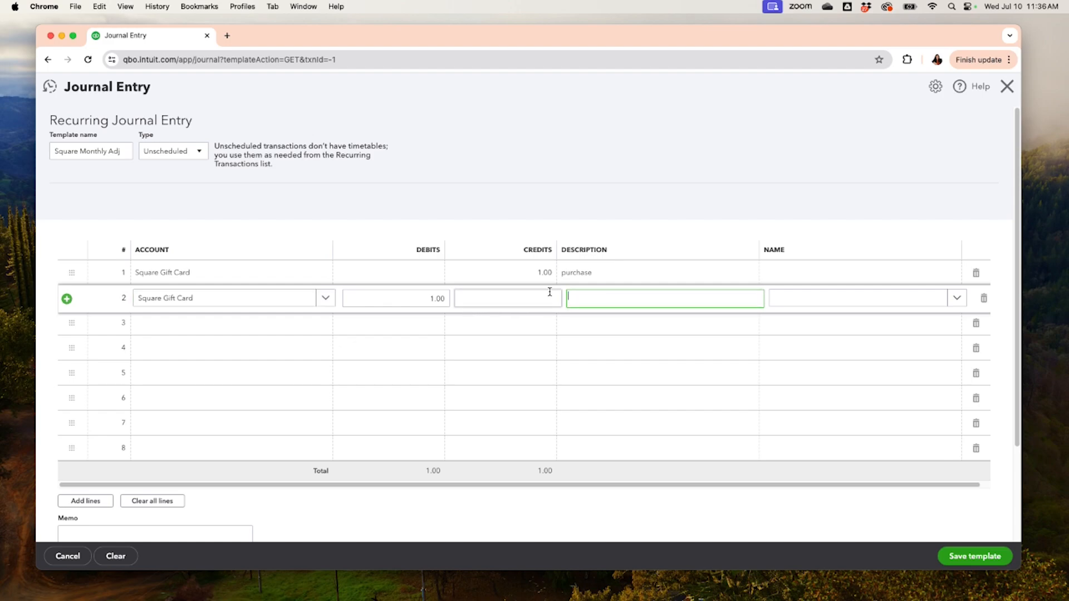
text(redemptions)
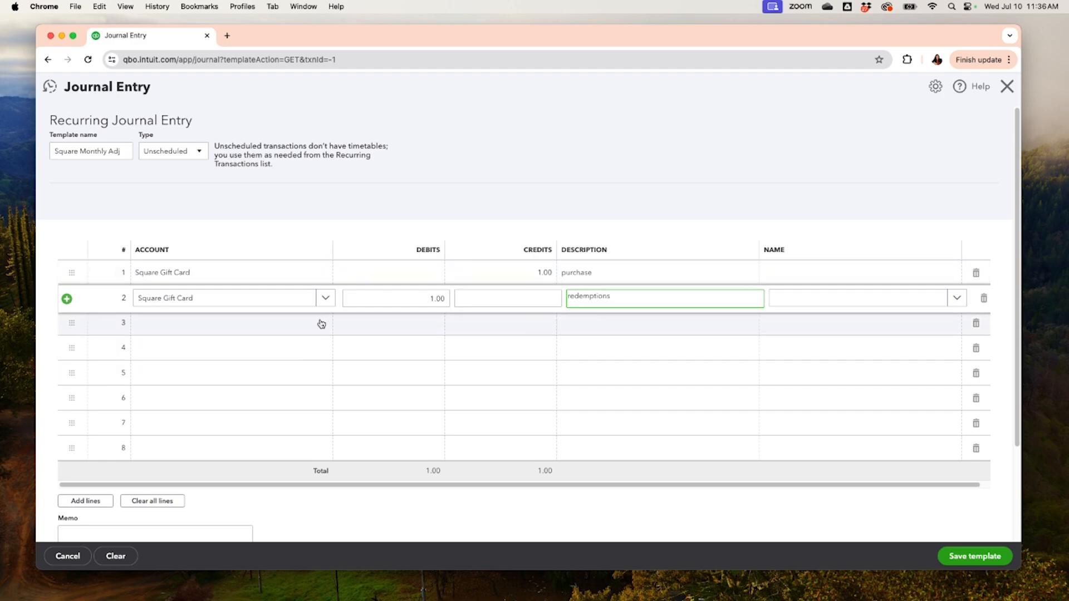
Step: Start adding a new account from the account field of journal line 3
click(165, 329)
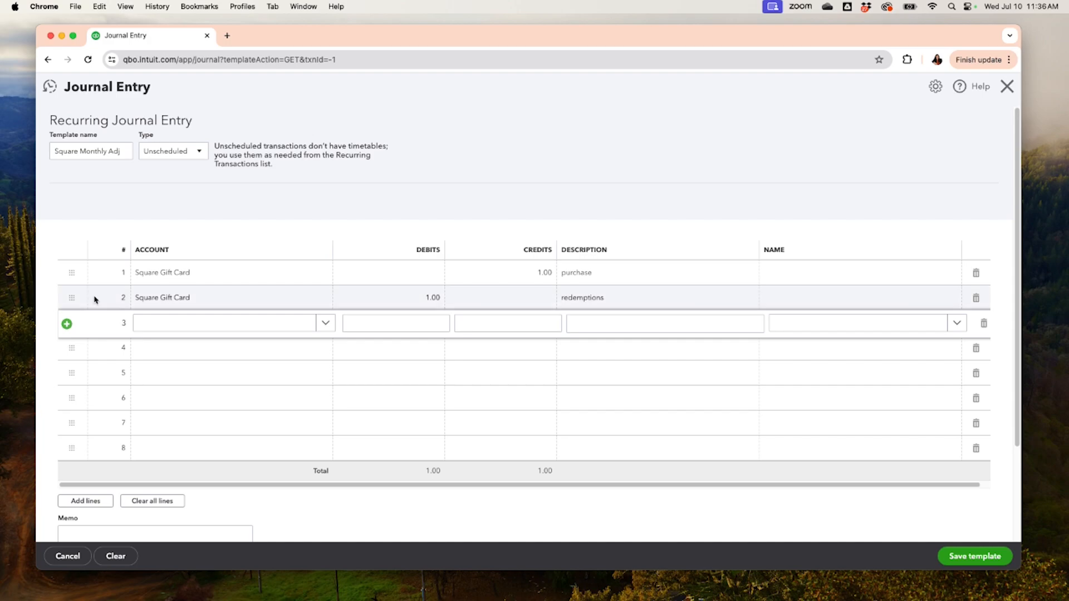
click(156, 326)
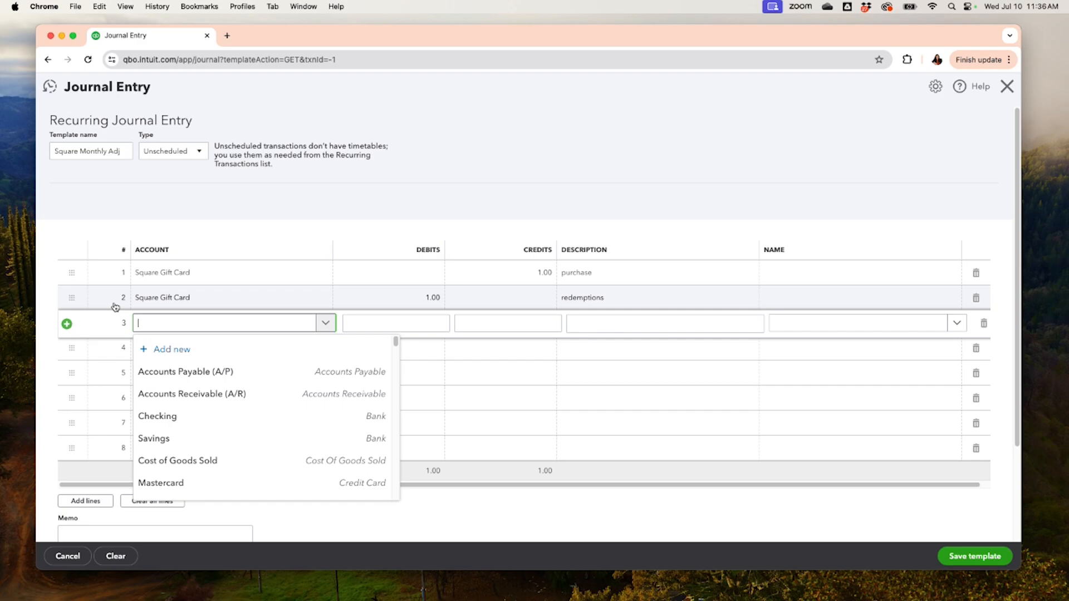
text(Squ)
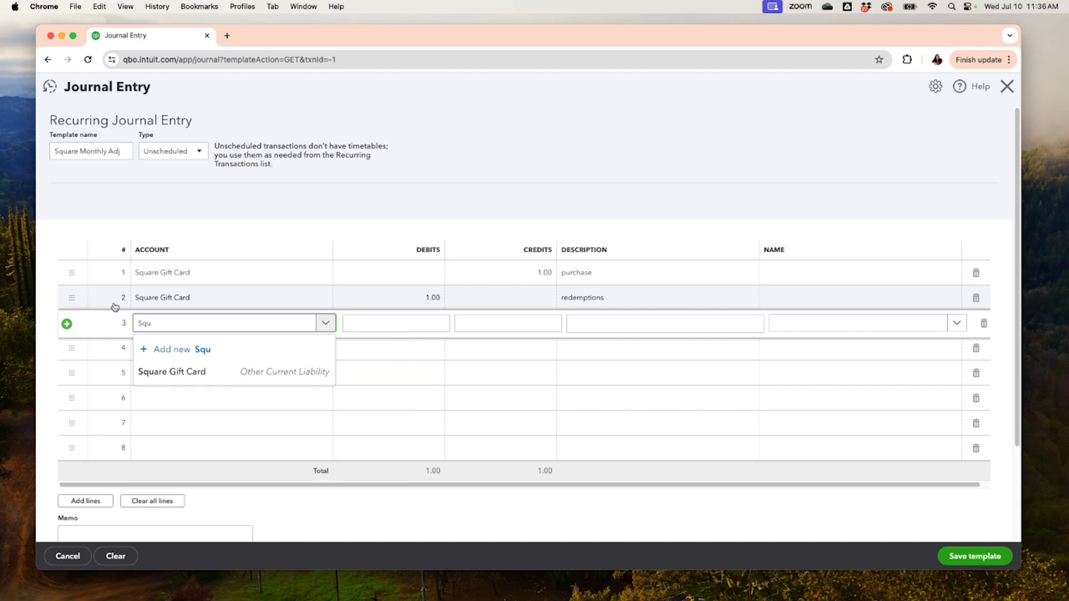
key(BackSpace)
key(BackSpace)
key(BackSpace)
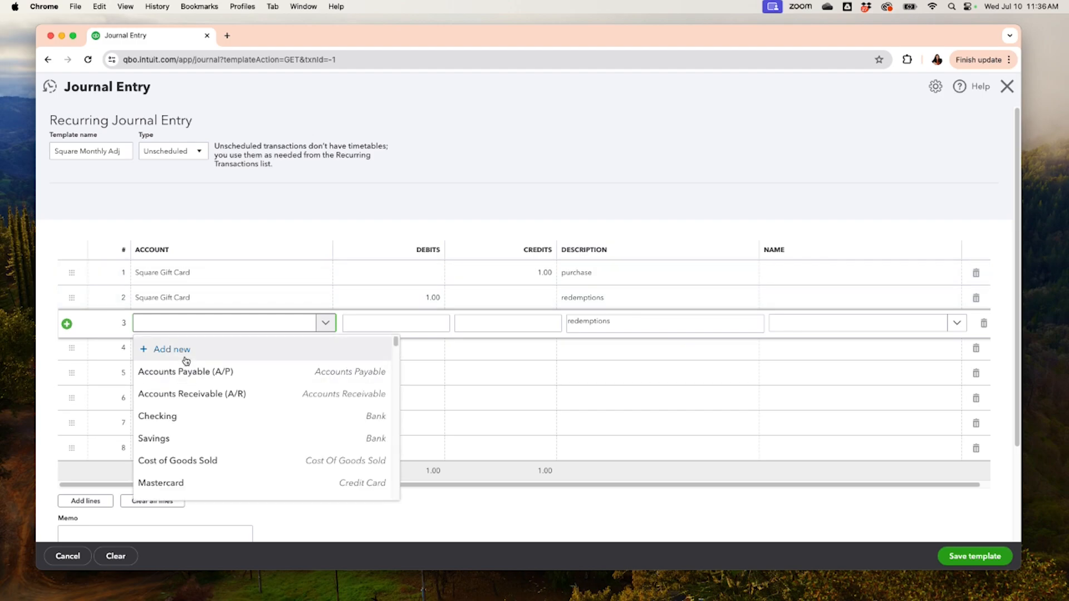
click(186, 359)
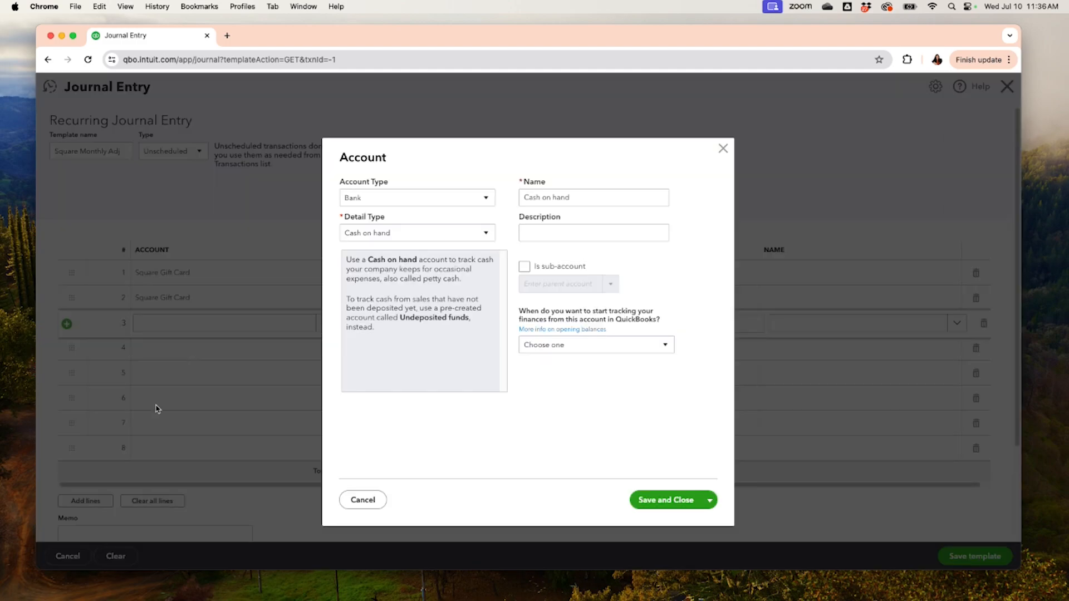
Step: Set the new account's type to Expenses and its detail type to Bank Charges
click(421, 198)
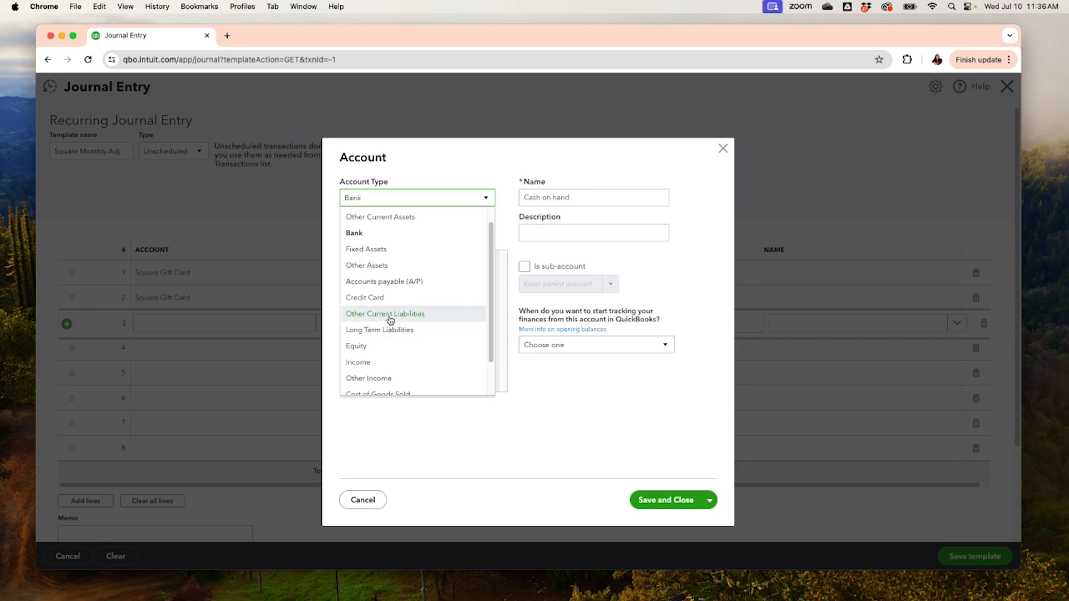
scroll(391, 320, down, 1)
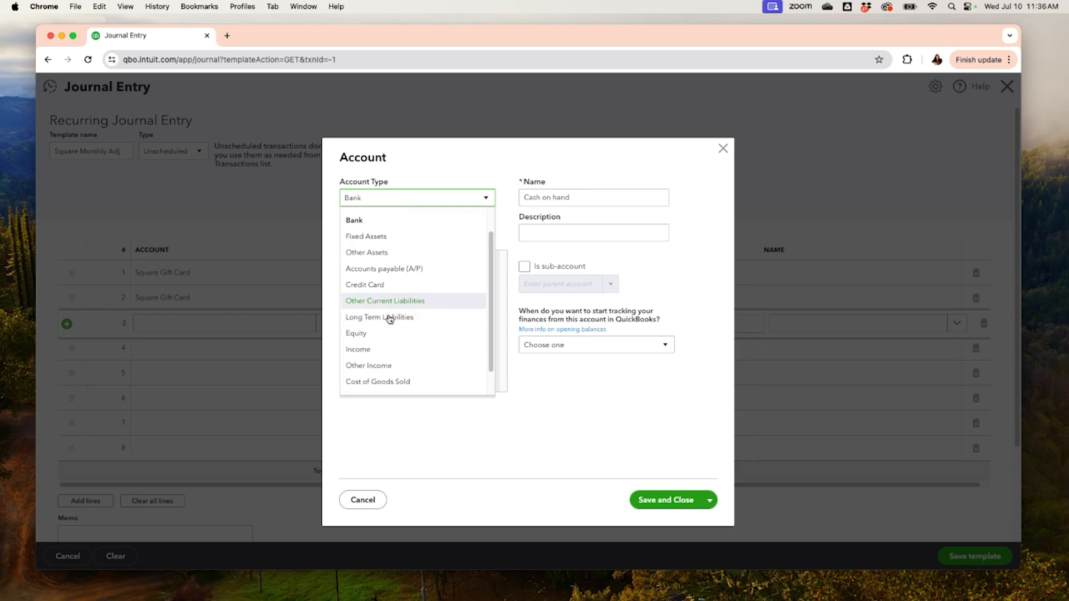
scroll(381, 279, down, 2)
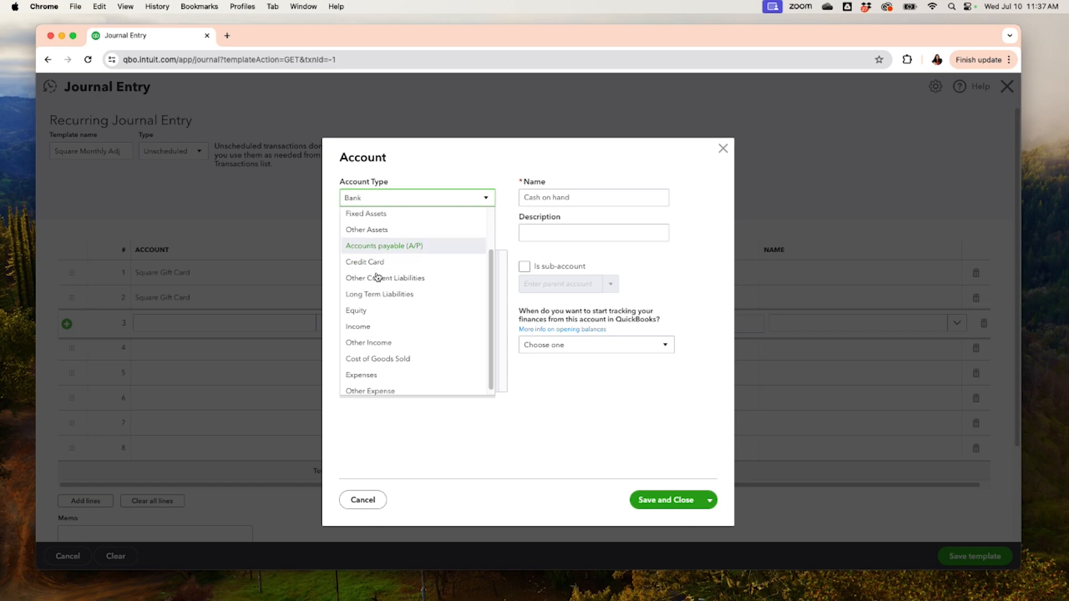
click(357, 371)
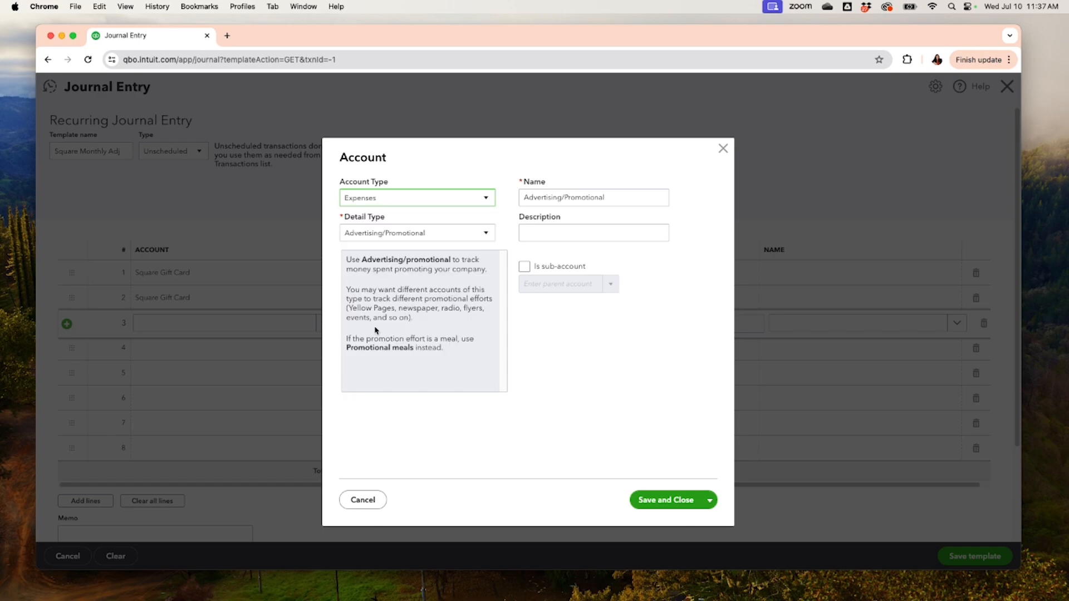
click(396, 233)
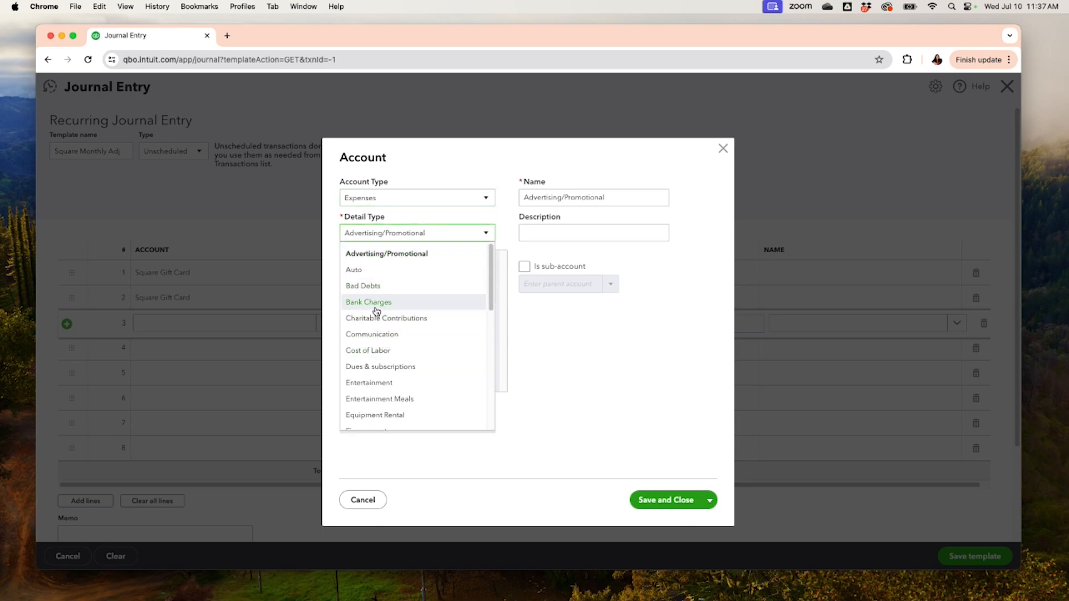
click(374, 303)
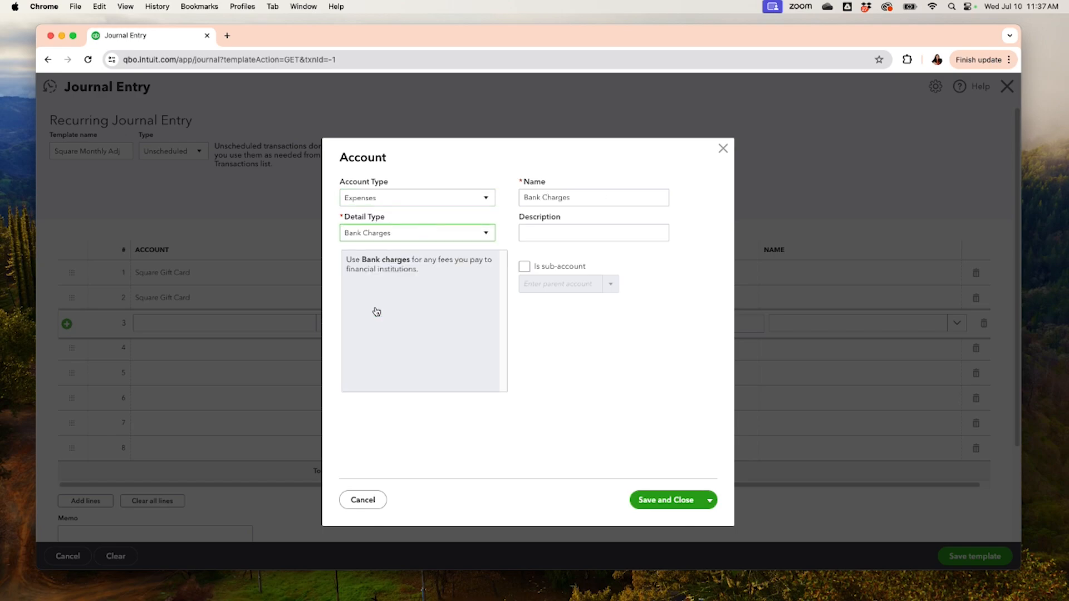
Step: Name the new expense account Square Fees and save it
click(594, 198)
text(Sqau)
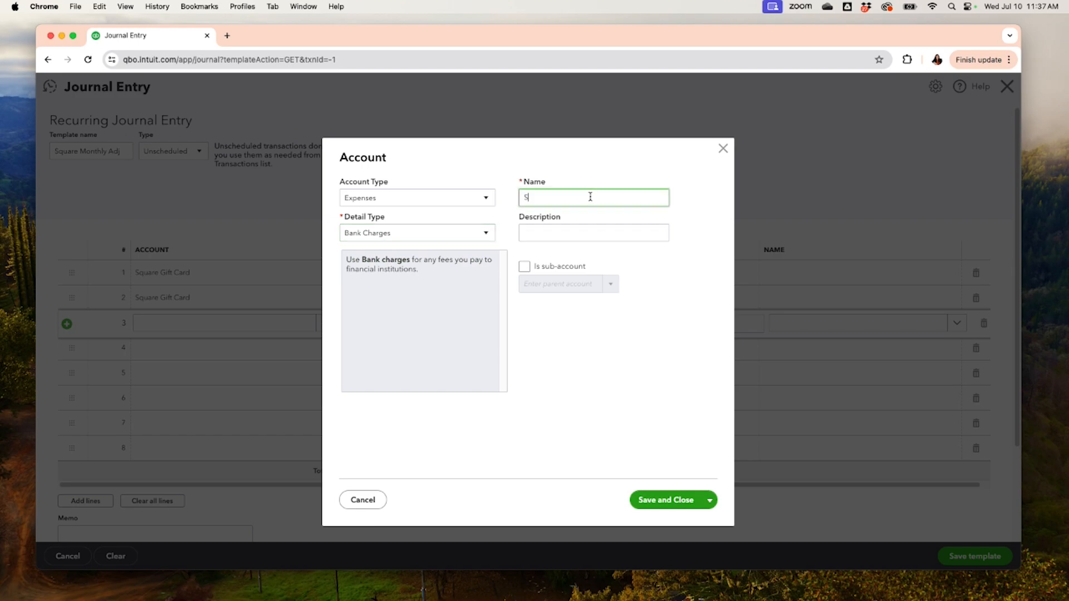
key(BackSpace)
key(BackSpace)
key(BackSpace)
text(quare Fees)
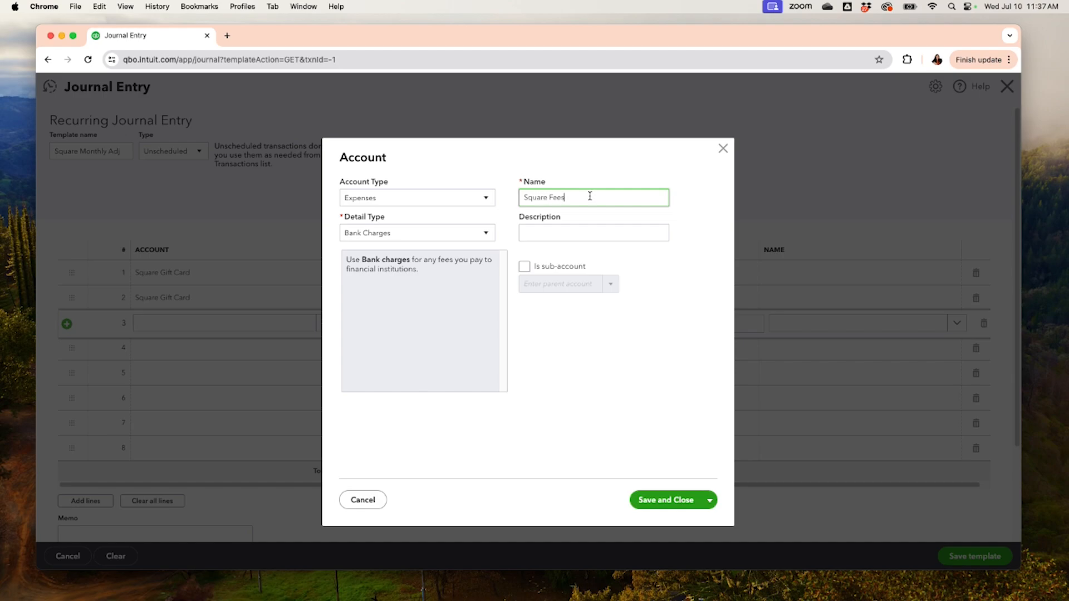
click(675, 508)
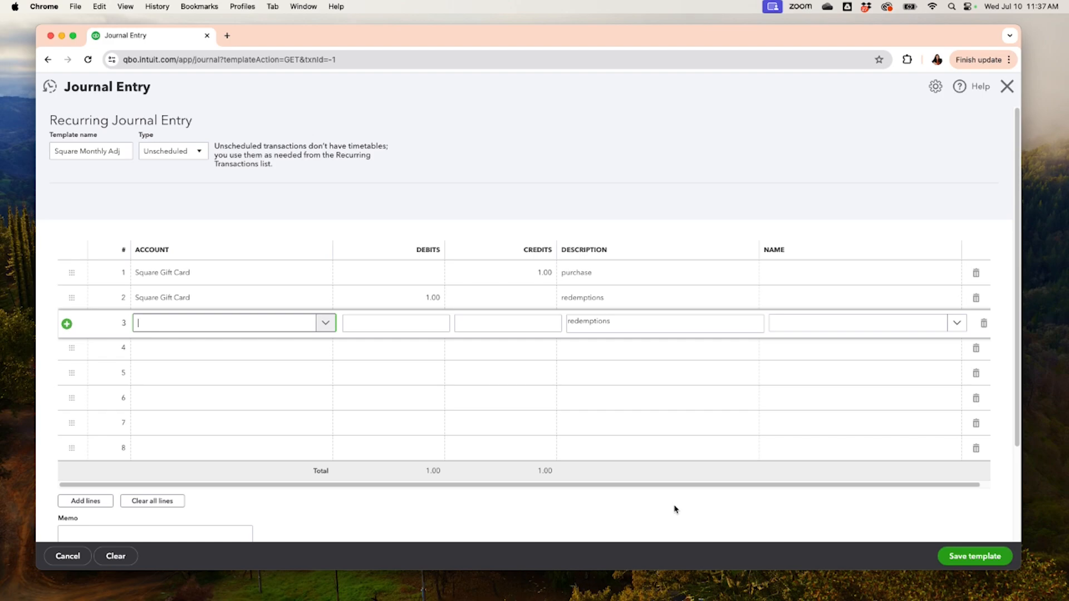
Step: Assign the Square Fees expense account to journal line 3 with a debit of 1.00
text(square)
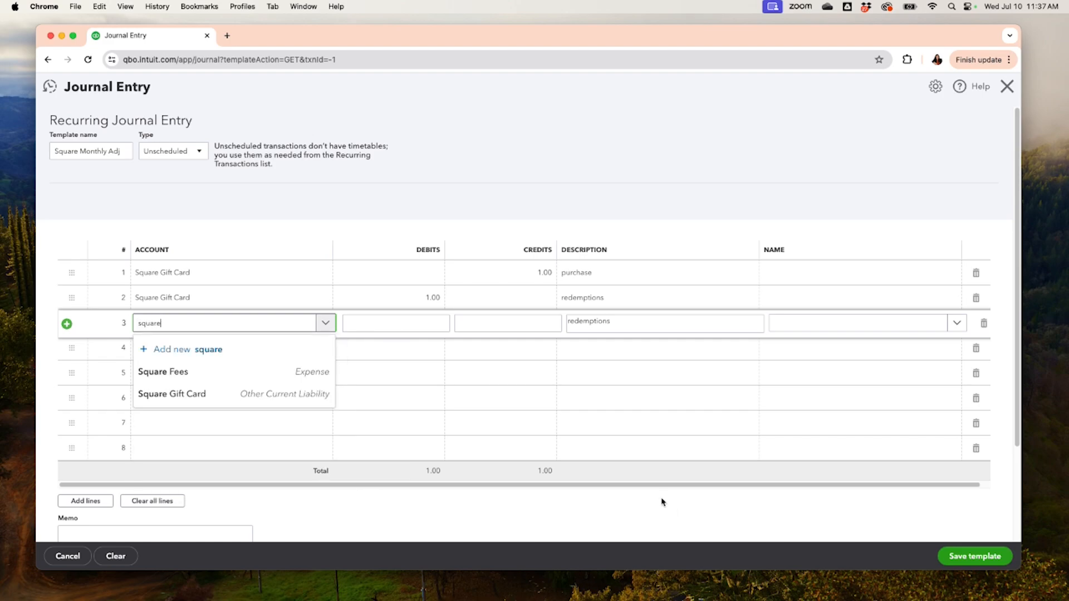
click(263, 372)
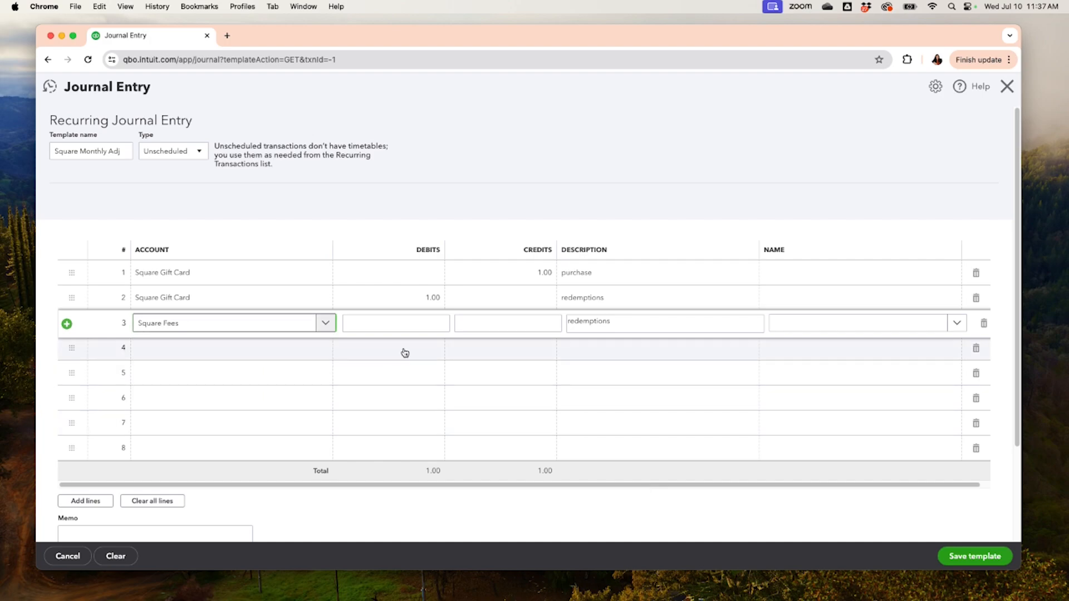
click(439, 324)
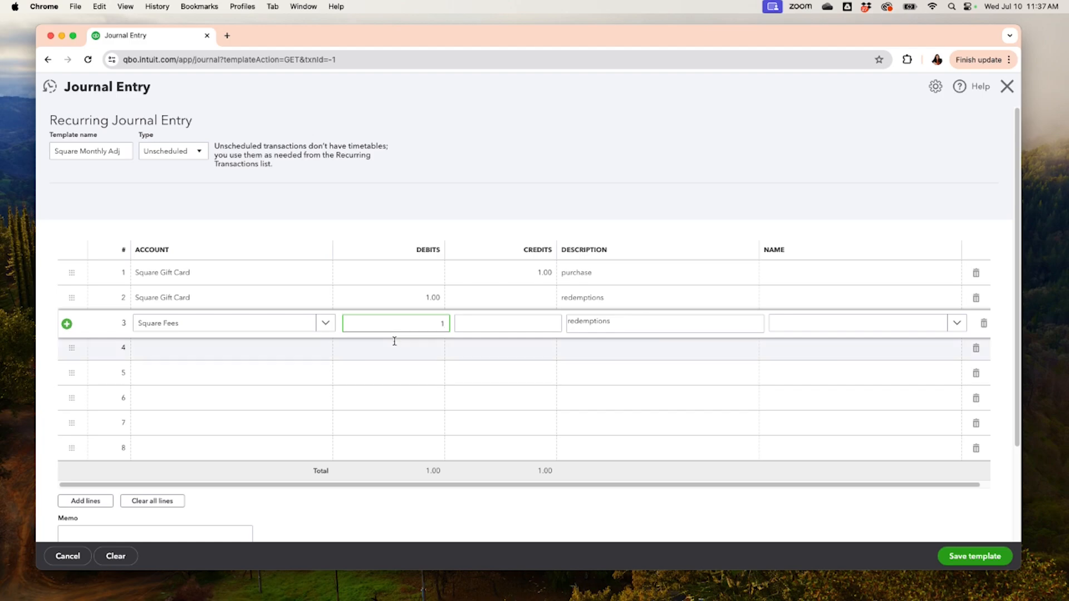
Step: Set the account on the line below Square Fees to the income account Discounts given
click(257, 351)
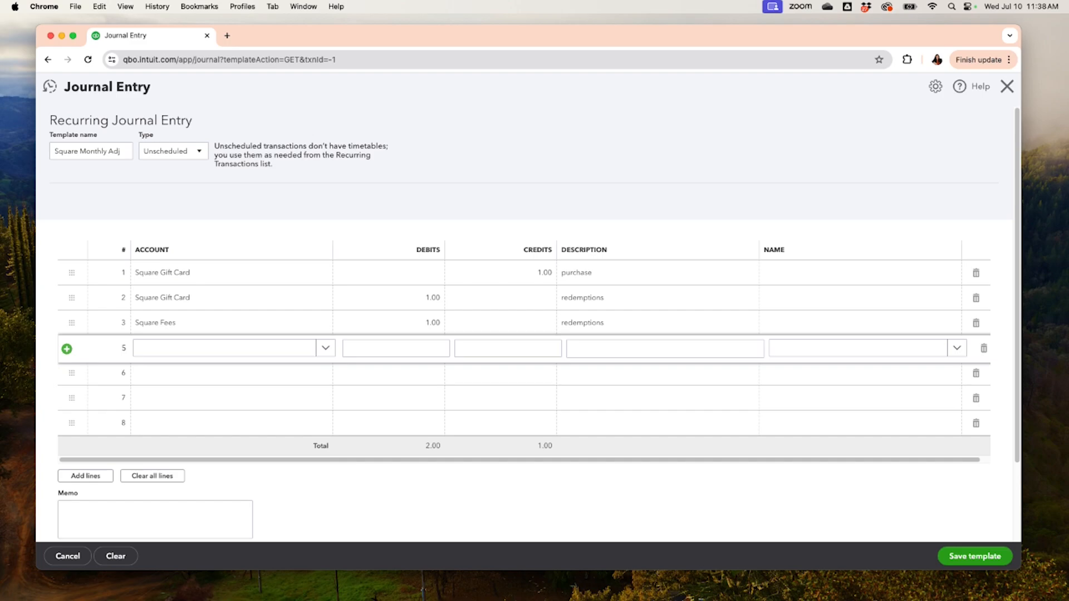
click(161, 349)
text(Discount)
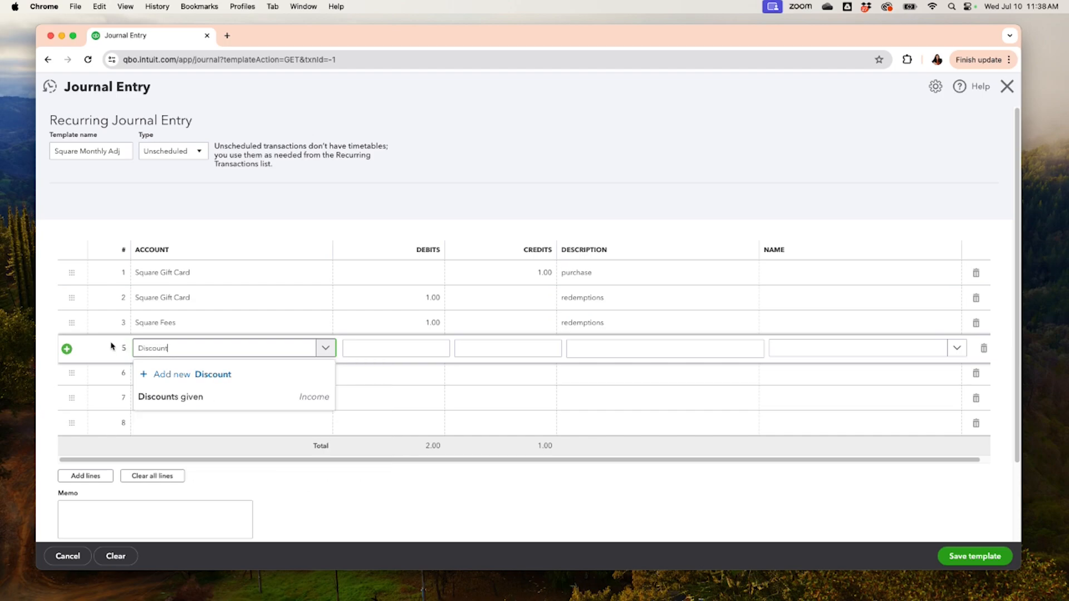
click(158, 396)
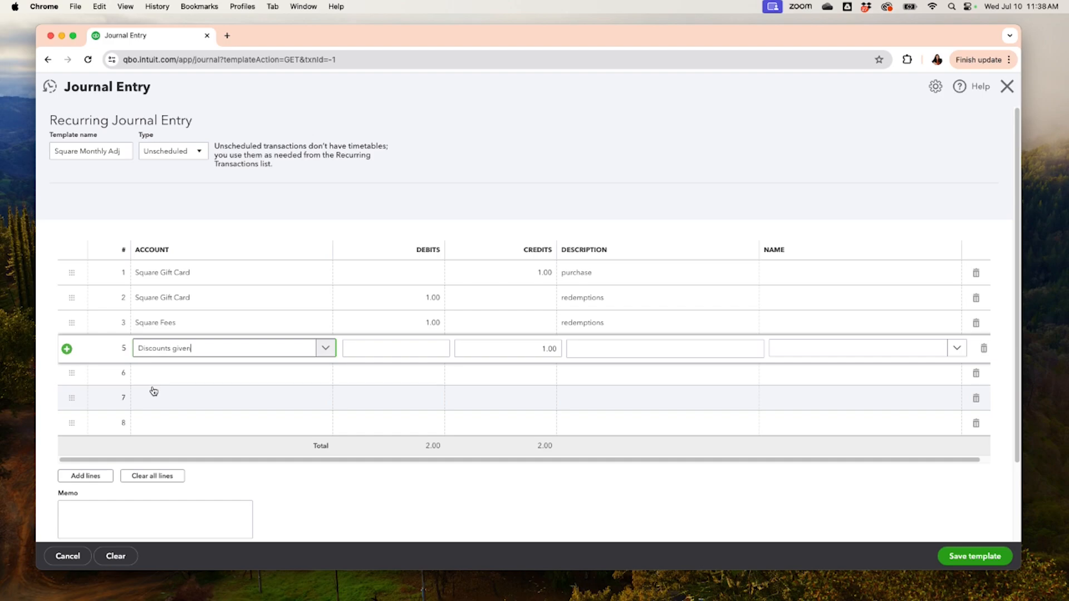
Step: Clear the credit on the Discounts given line and enter a debit of 1.00 instead
click(501, 351)
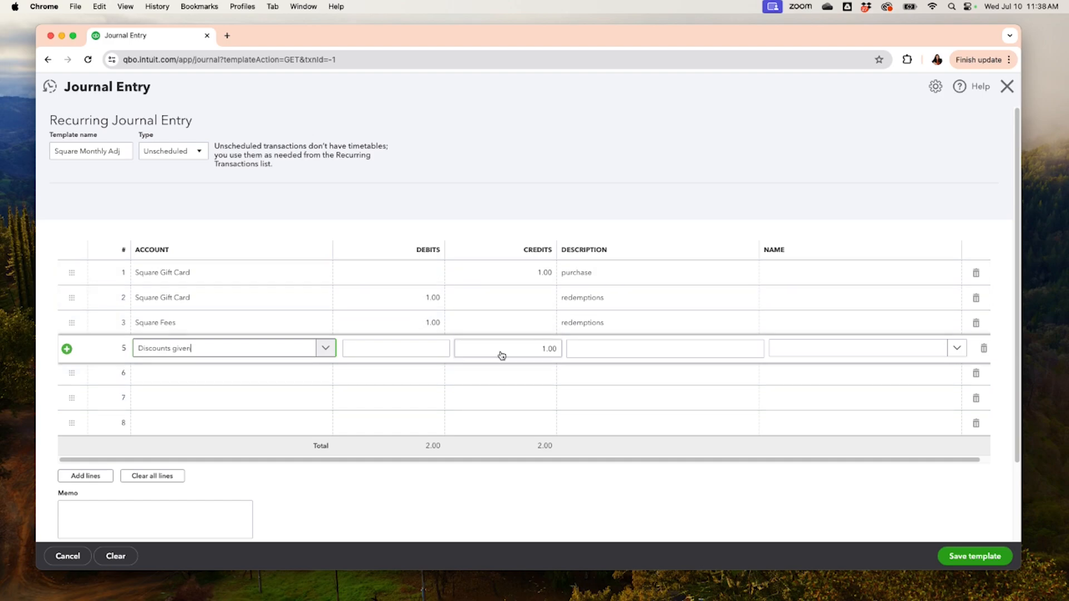
key(BackSpace)
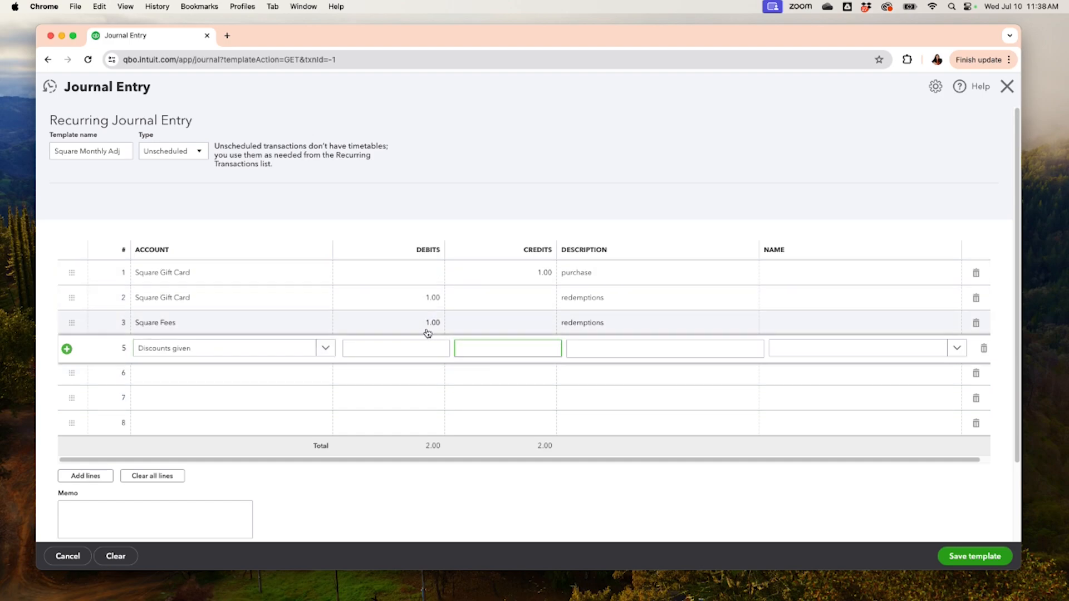
click(412, 349)
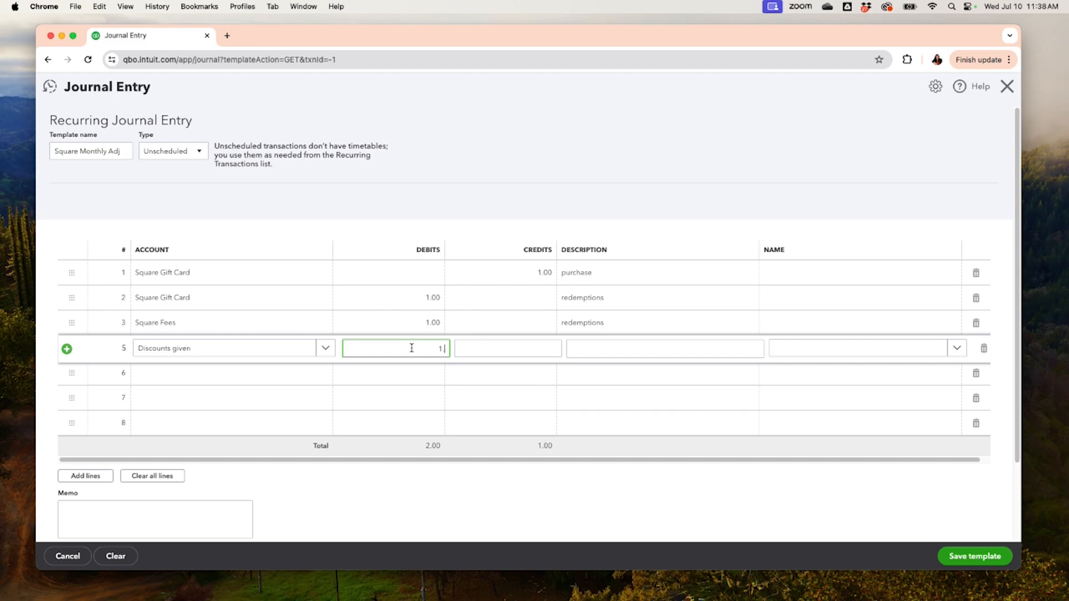
text(.00)
Step: Set the account on journal line 6 to the income account Refunds-Allowances
click(238, 373)
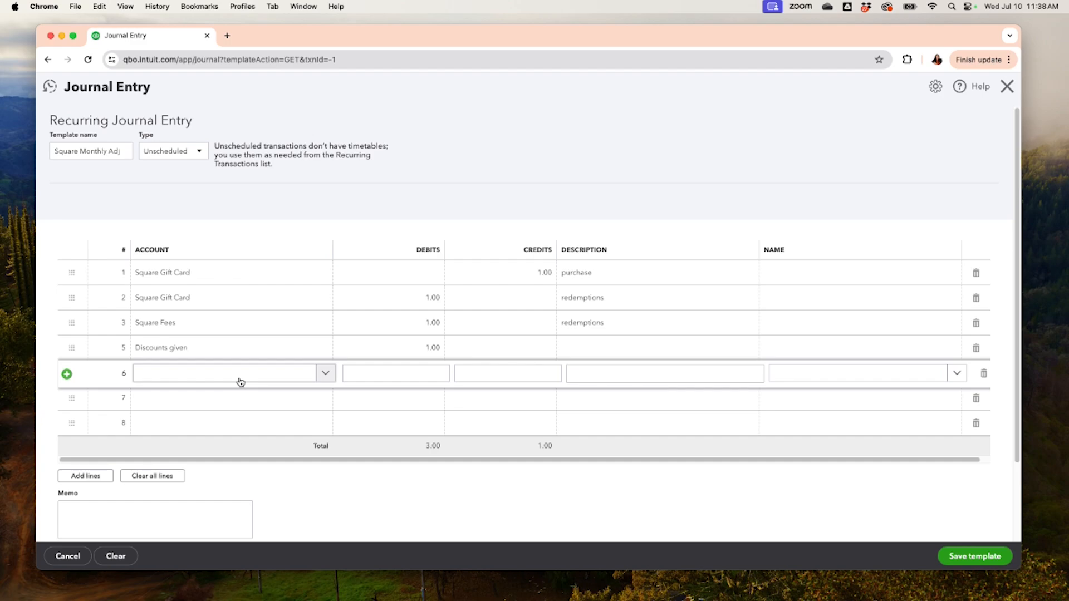
click(199, 378)
text(Re)
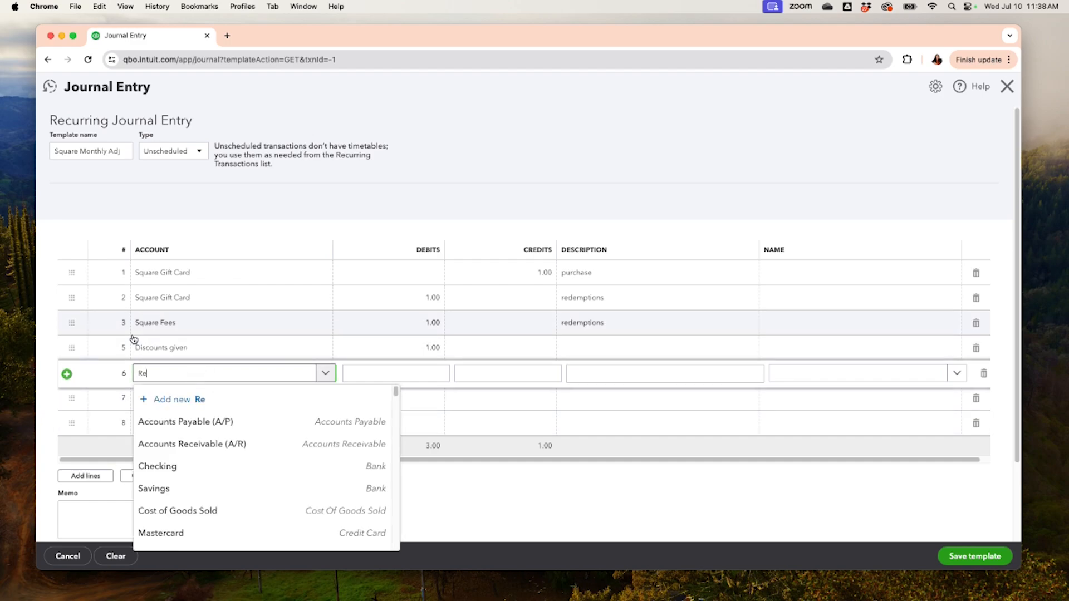
text(funds)
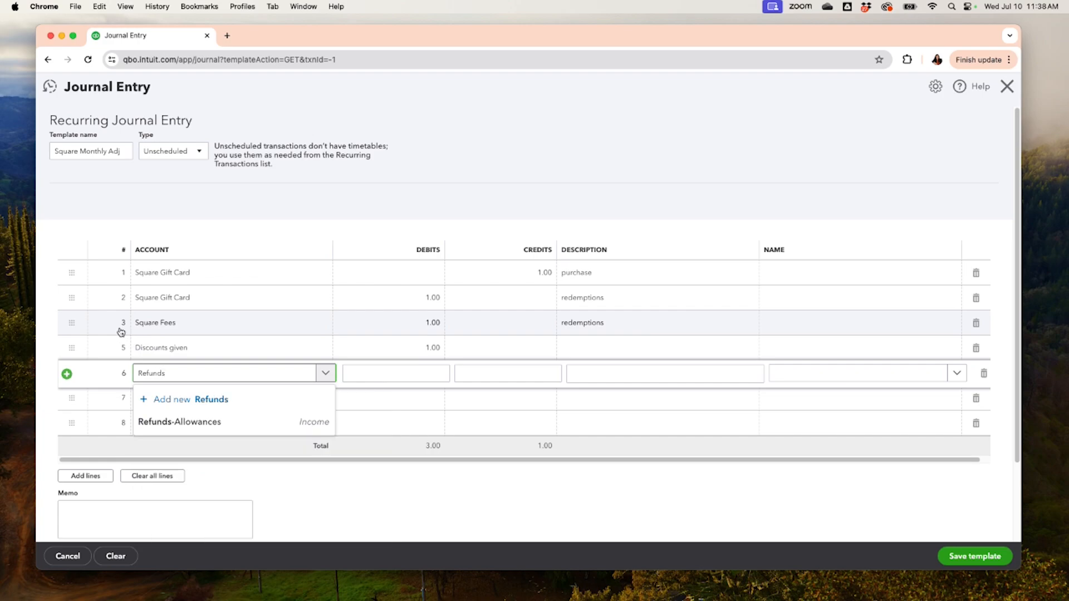
click(199, 423)
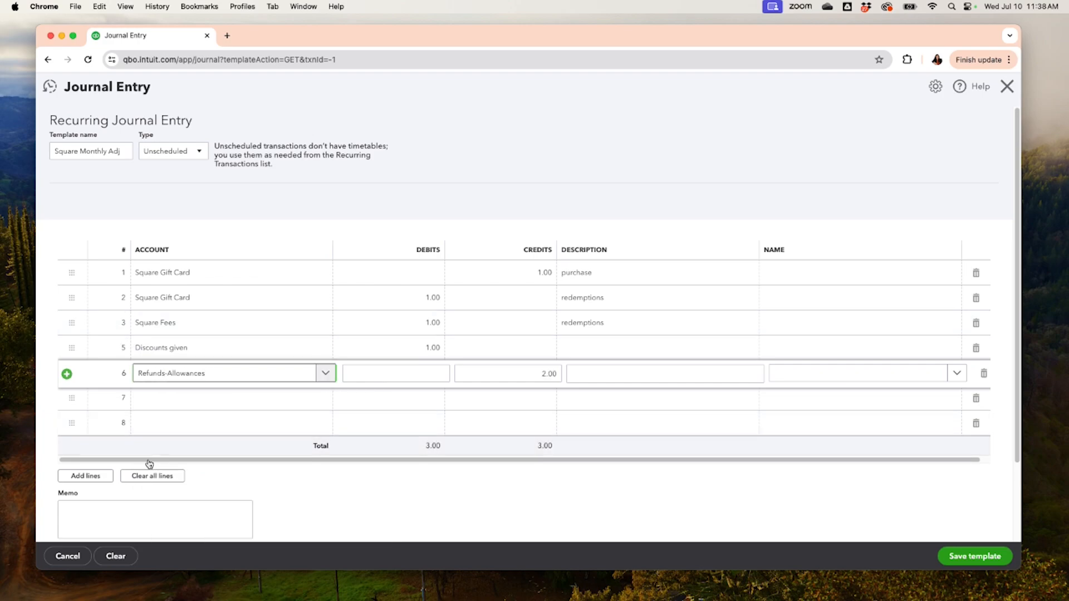
Step: Start a new account from journal line 6 with account type Income and detail type Discounts/Refunds Given
click(542, 375)
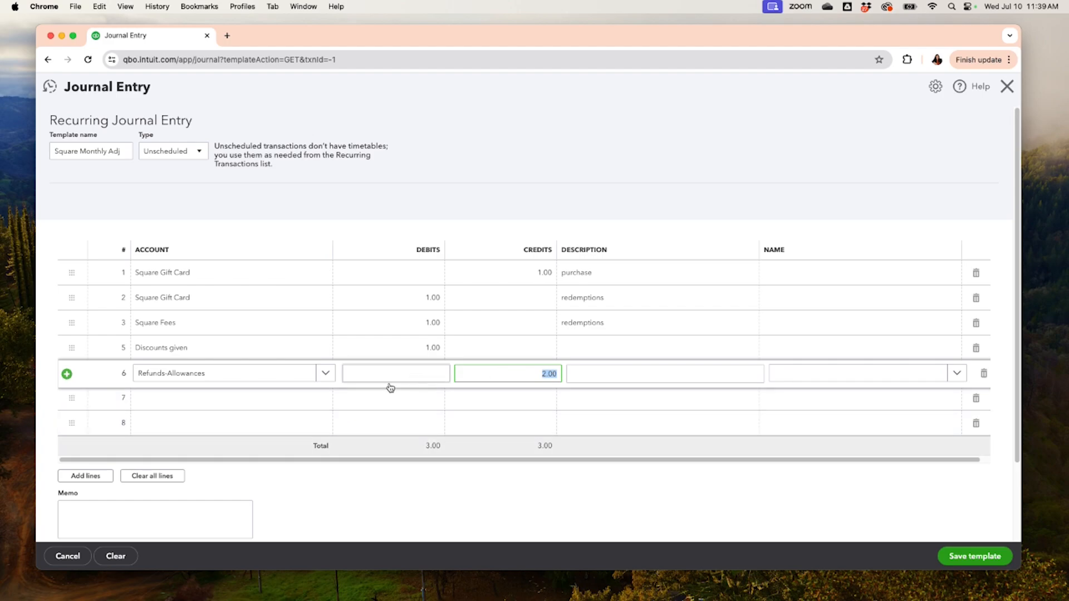
click(323, 377)
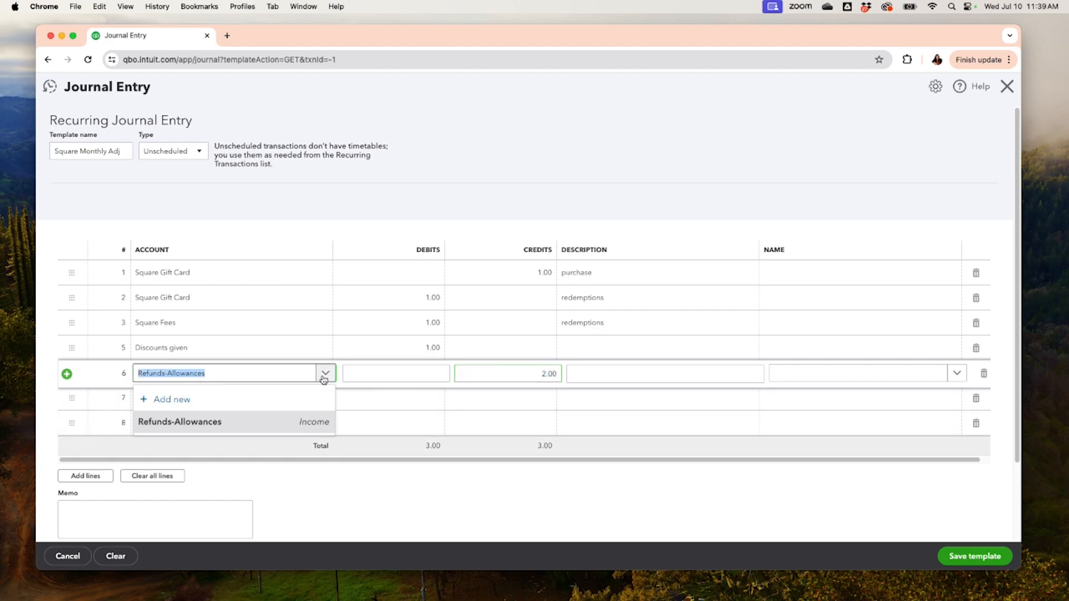
click(175, 402)
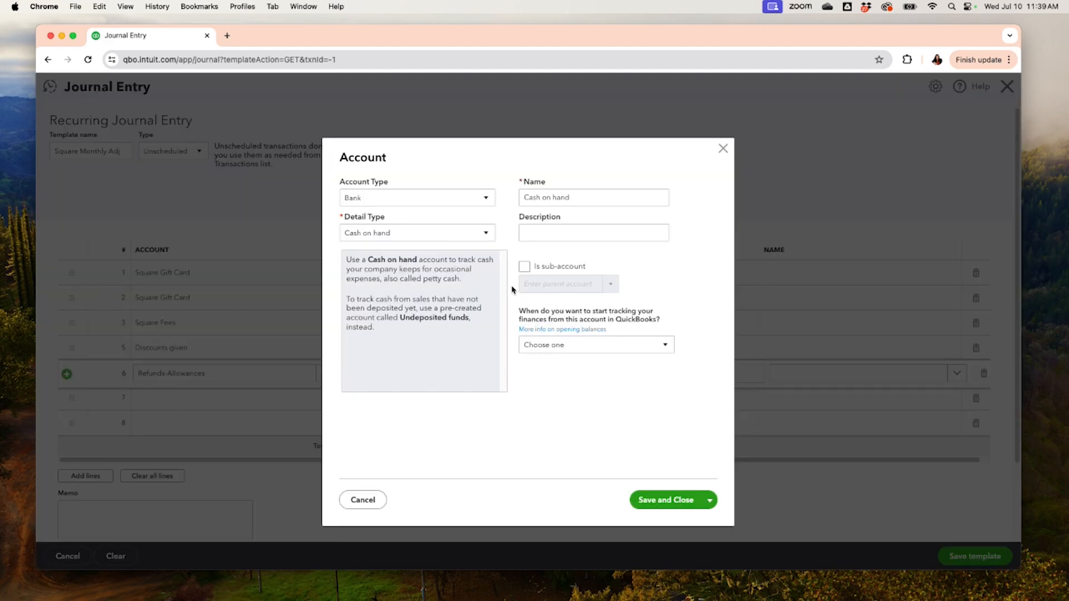
click(450, 203)
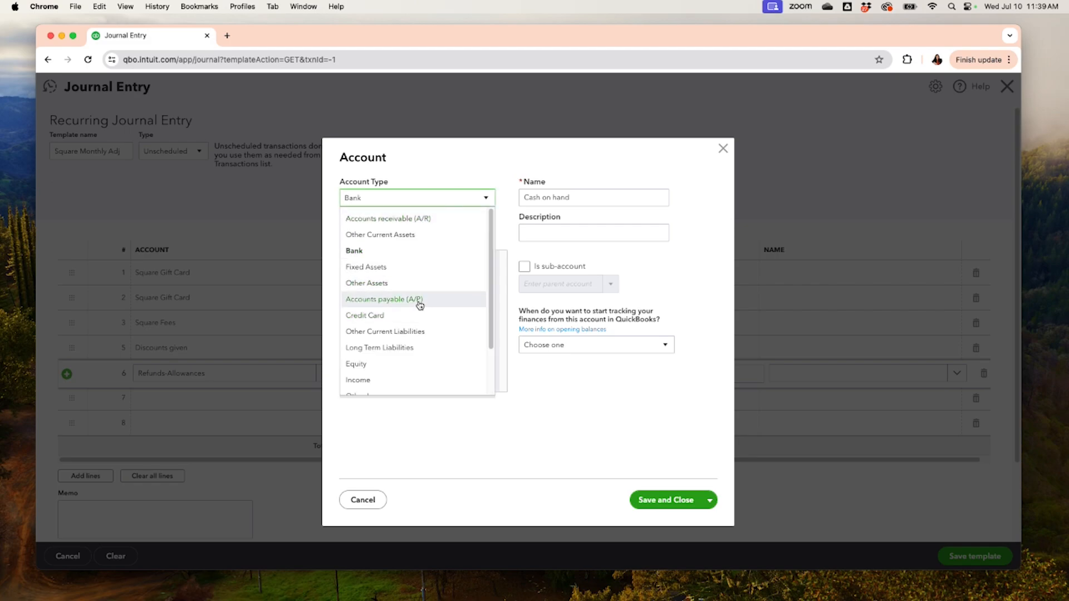
scroll(418, 303, down, 1)
click(372, 370)
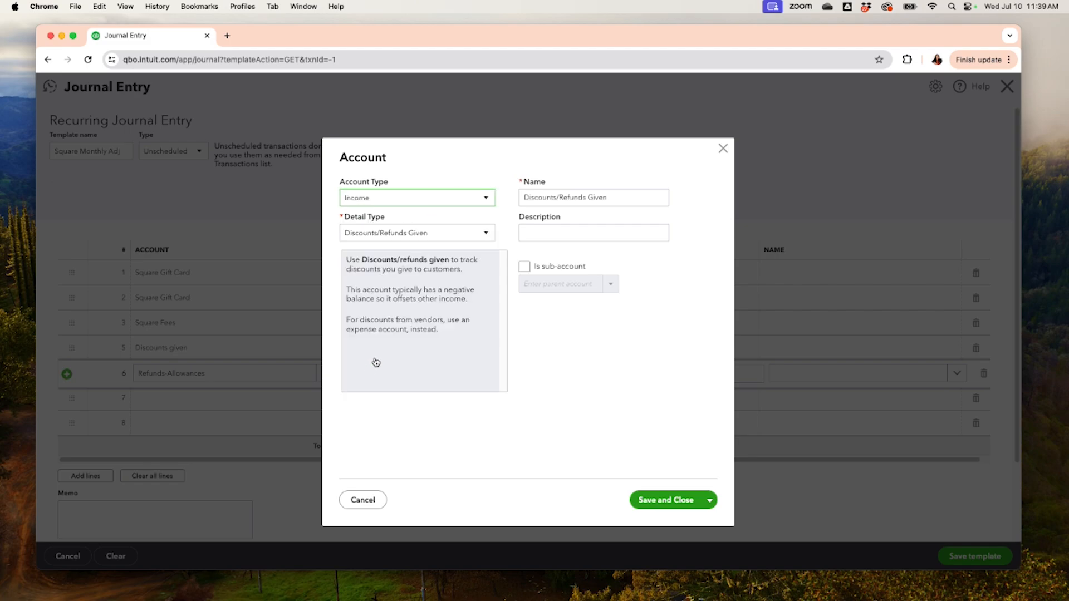
click(435, 234)
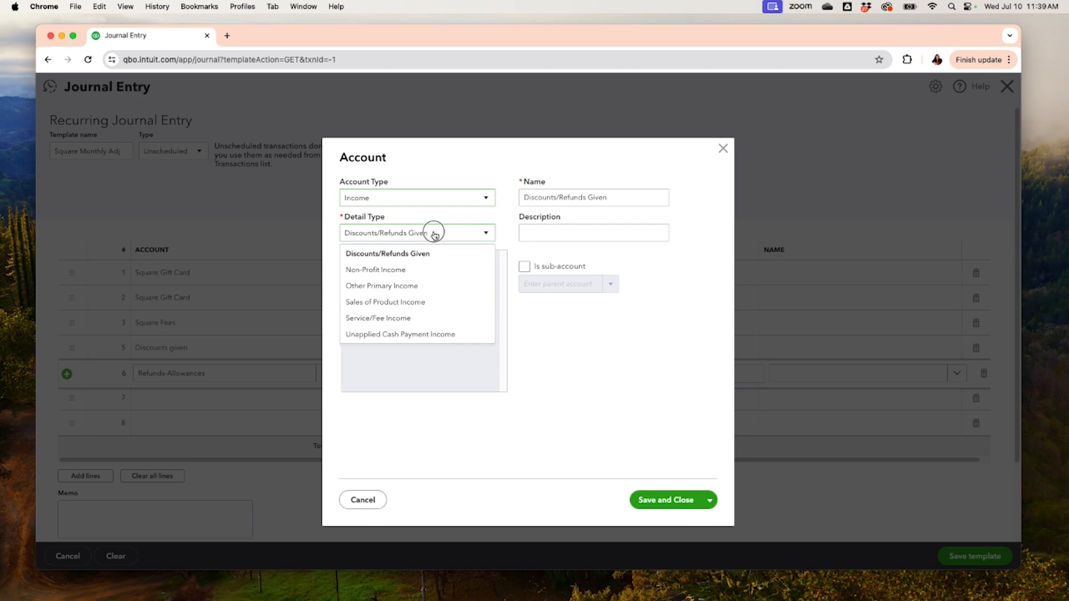
click(410, 254)
Step: Name the new income account Refunds and save it as the account for journal line 6
click(575, 205)
triple_click(597, 203)
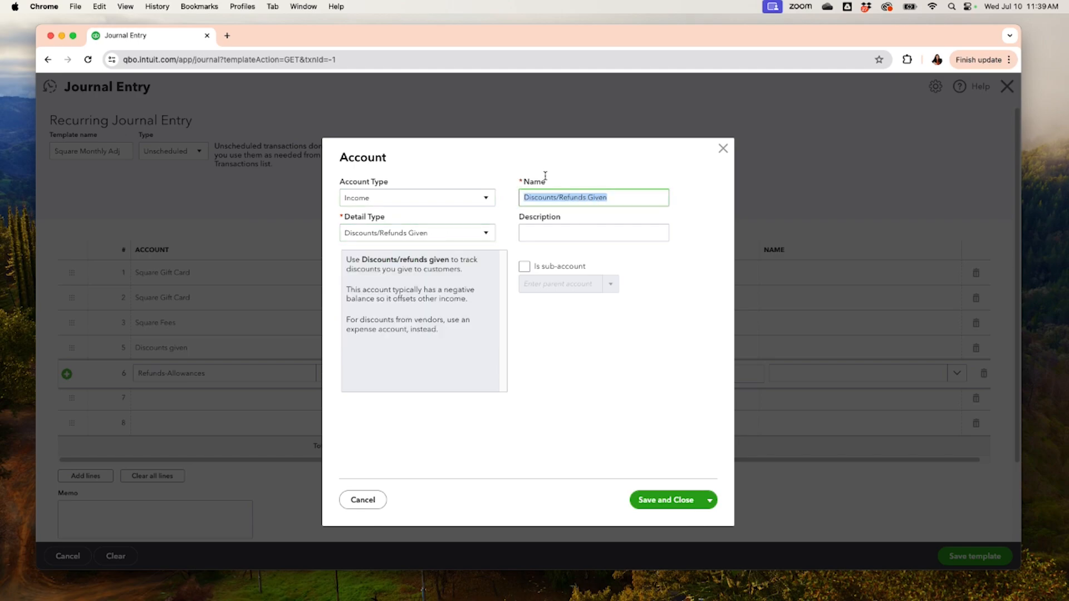
text(Refunds)
click(658, 501)
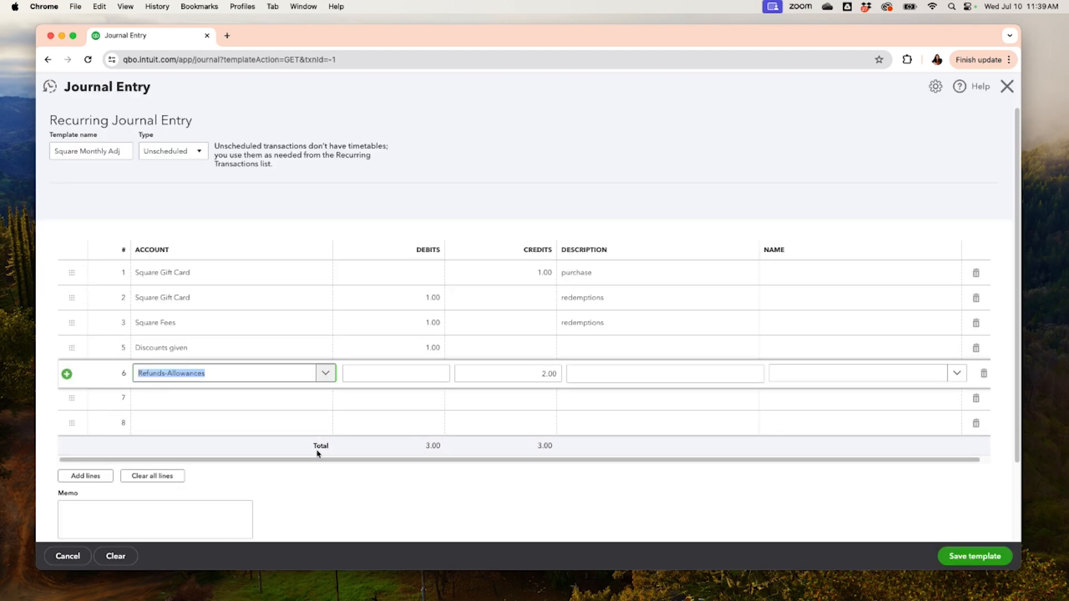
click(319, 491)
click(233, 409)
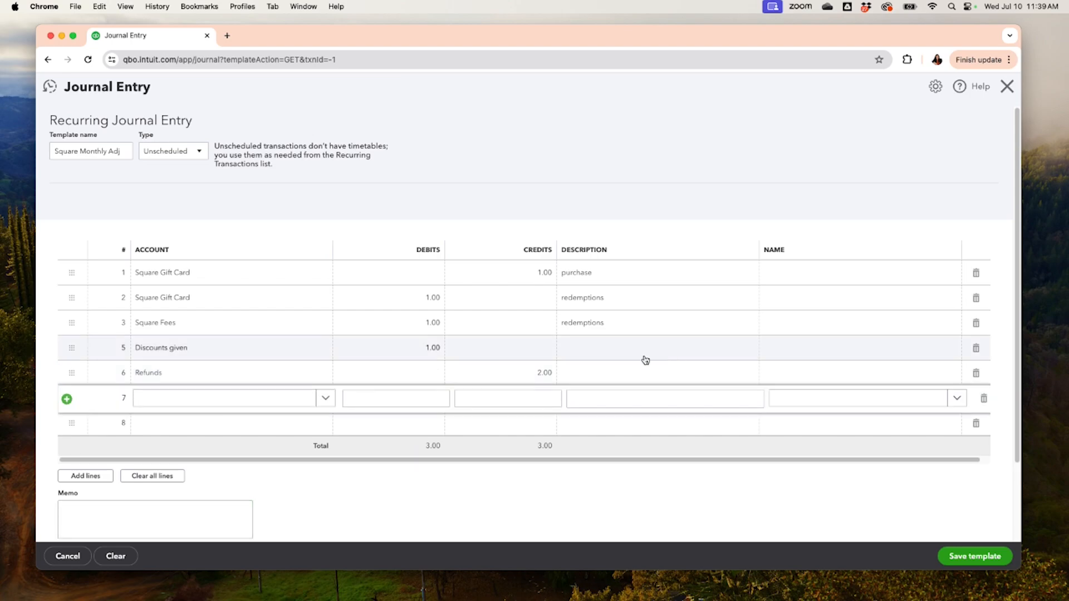
Step: Clear the credit on the Refunds line and enter a debit of 1.00 instead
click(544, 373)
key(BackSpace)
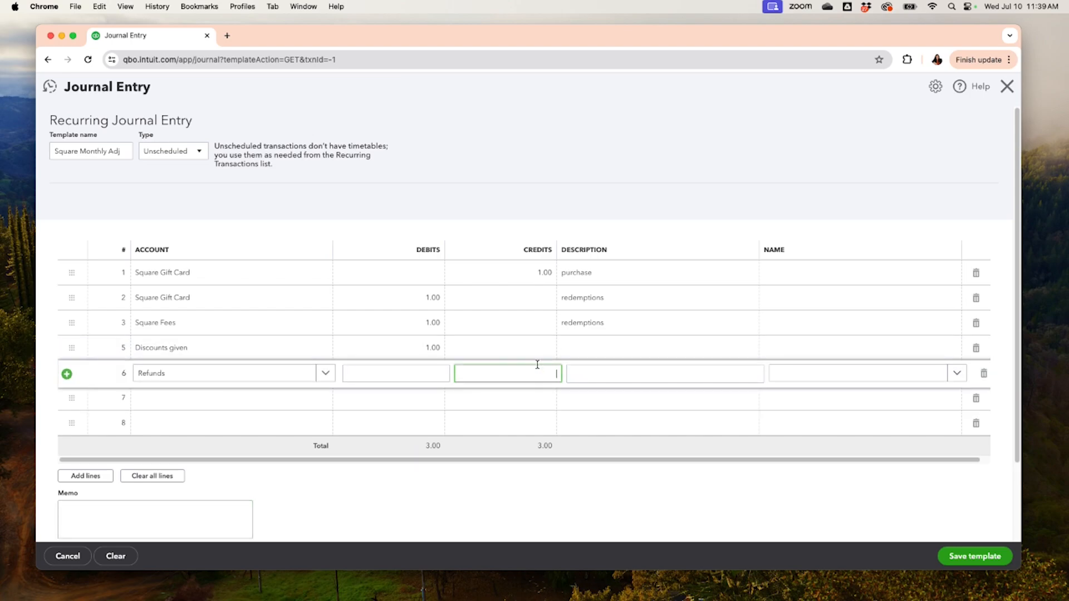
click(414, 367)
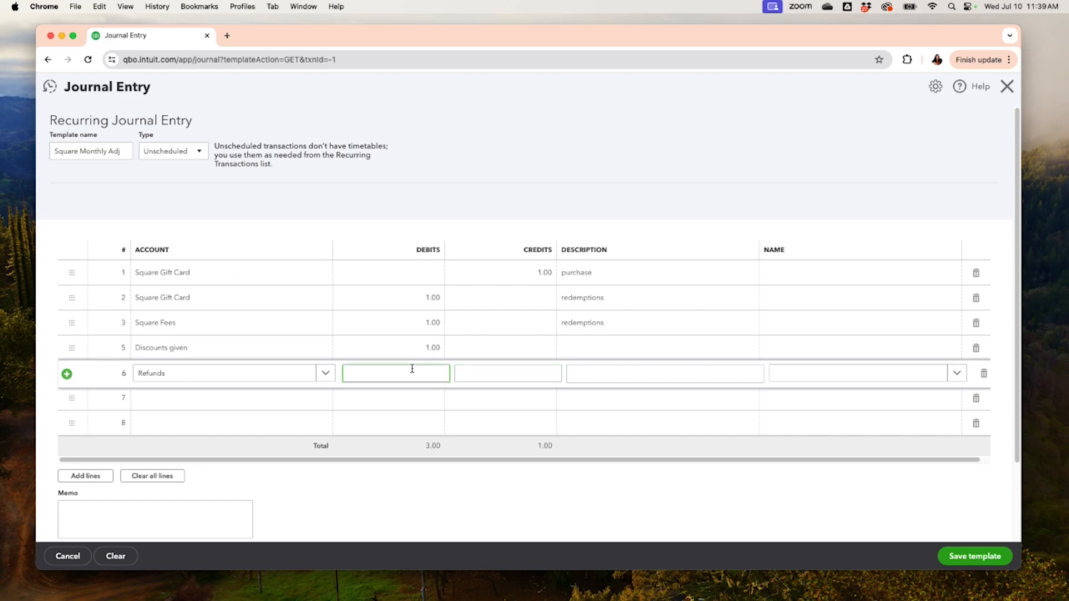
text(1)
click(259, 411)
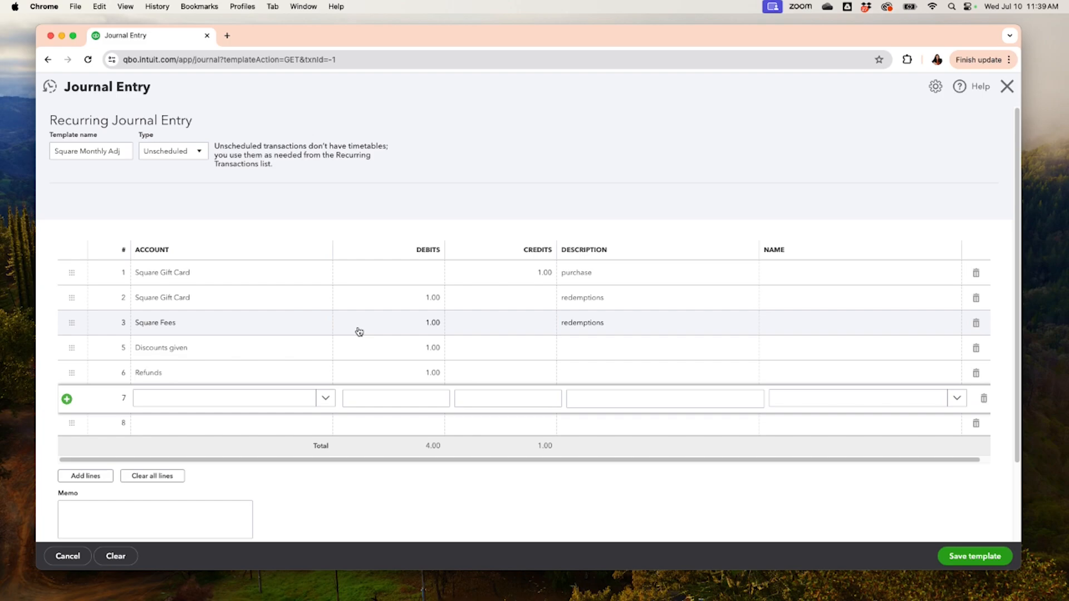
Step: Start a new Sales tax account from journal line 7 with type Other Current Liabilities and detail type Sales Tax Payable
click(276, 408)
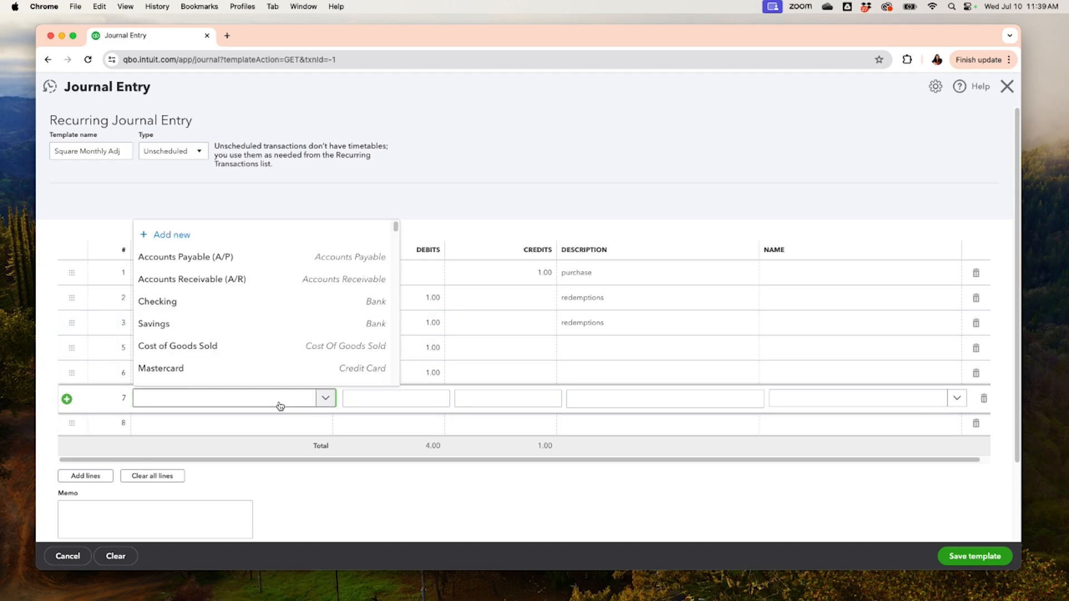
text(Sales tax)
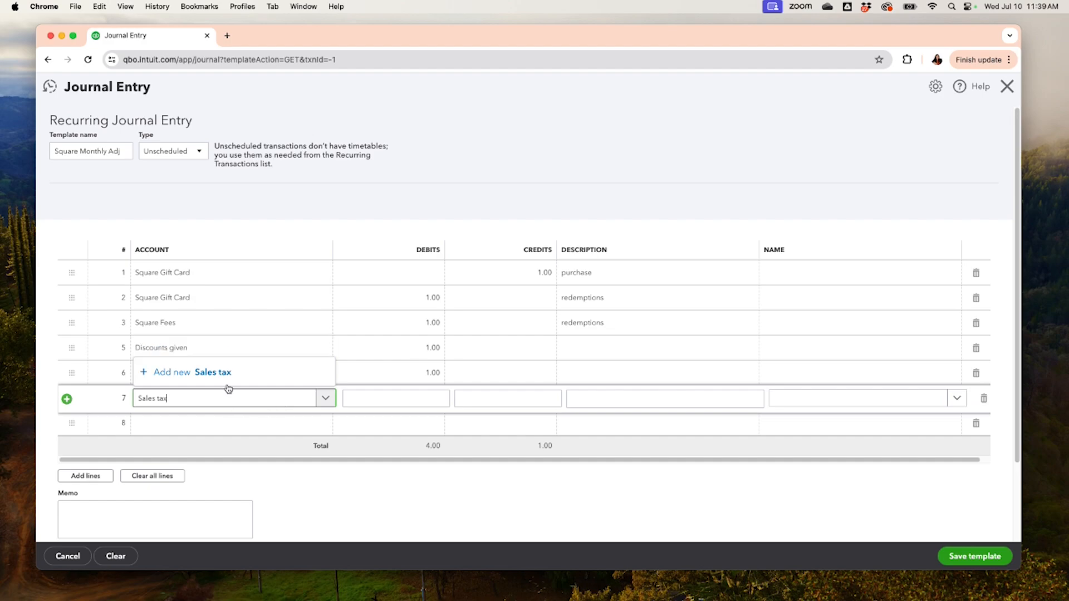
click(179, 374)
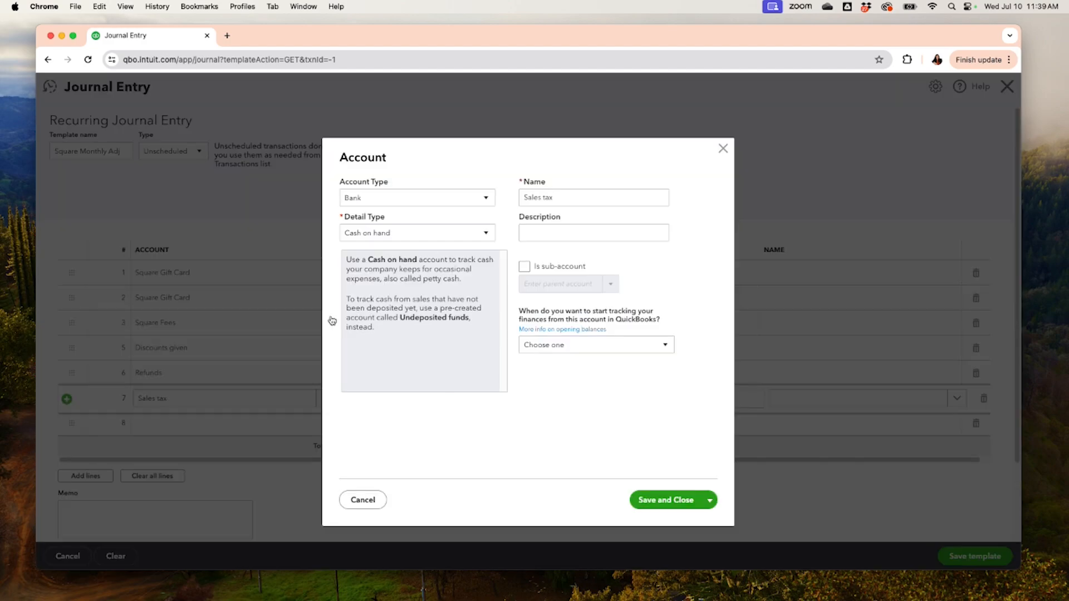
click(464, 199)
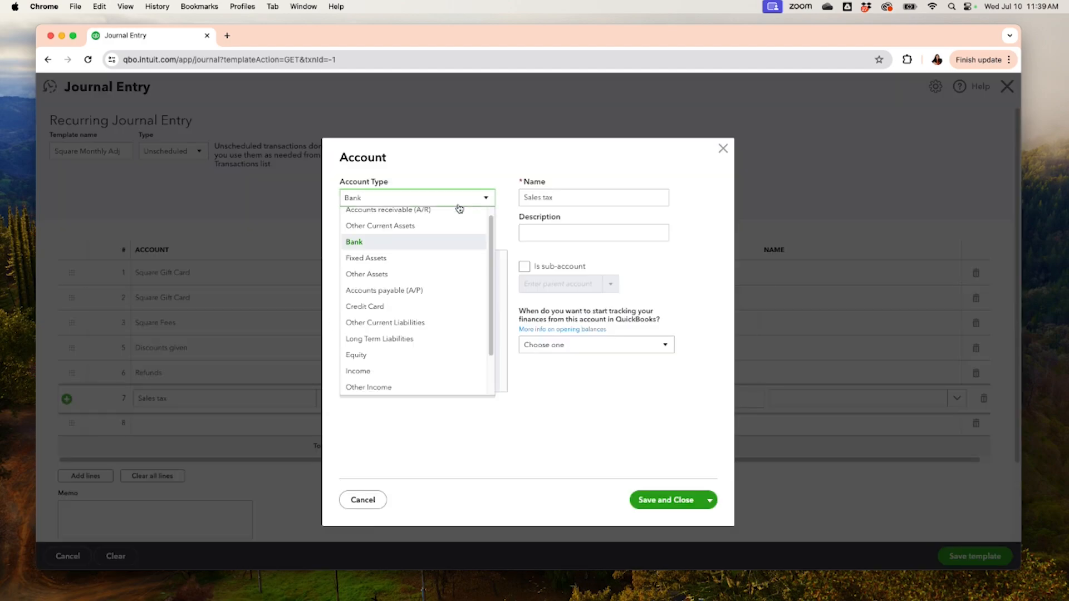
click(432, 324)
click(445, 232)
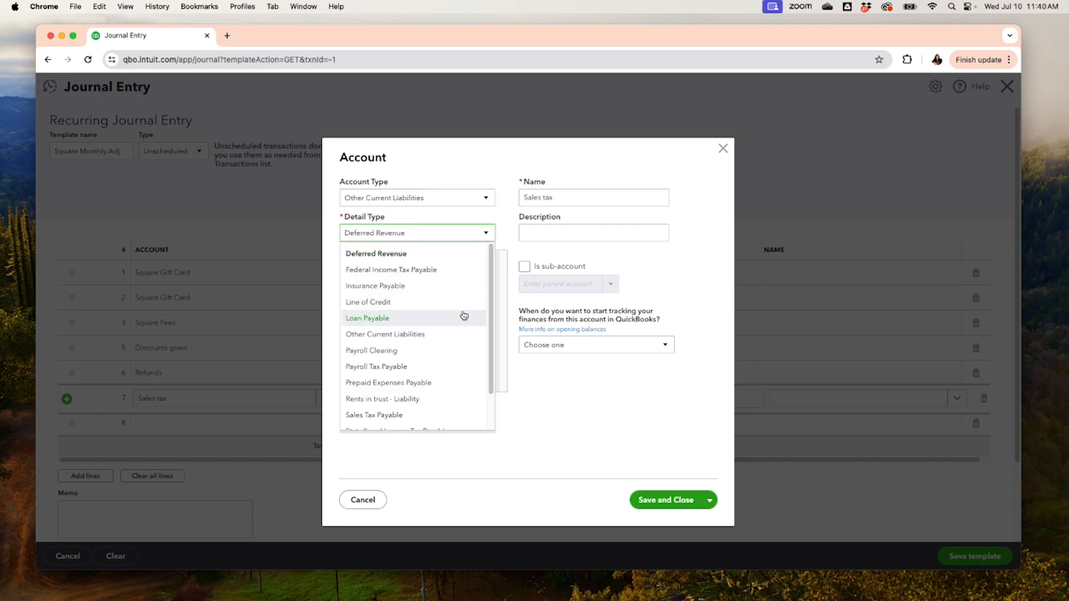
scroll(445, 365, down, 2)
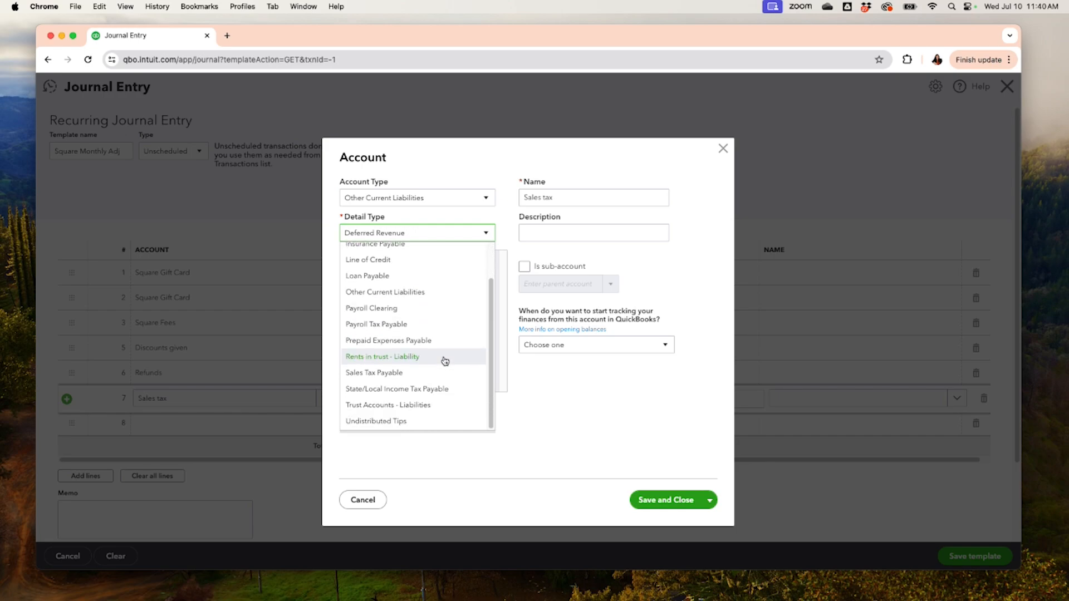
click(411, 372)
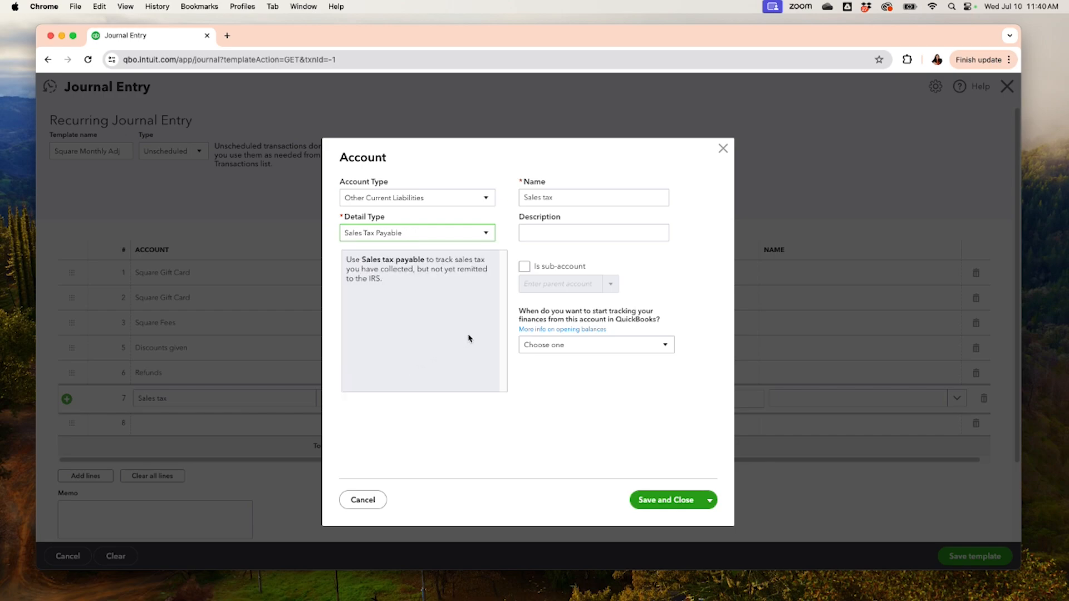
Step: Change the new liability account's name to Sales Tax Payable and save the account
triple_click(557, 200)
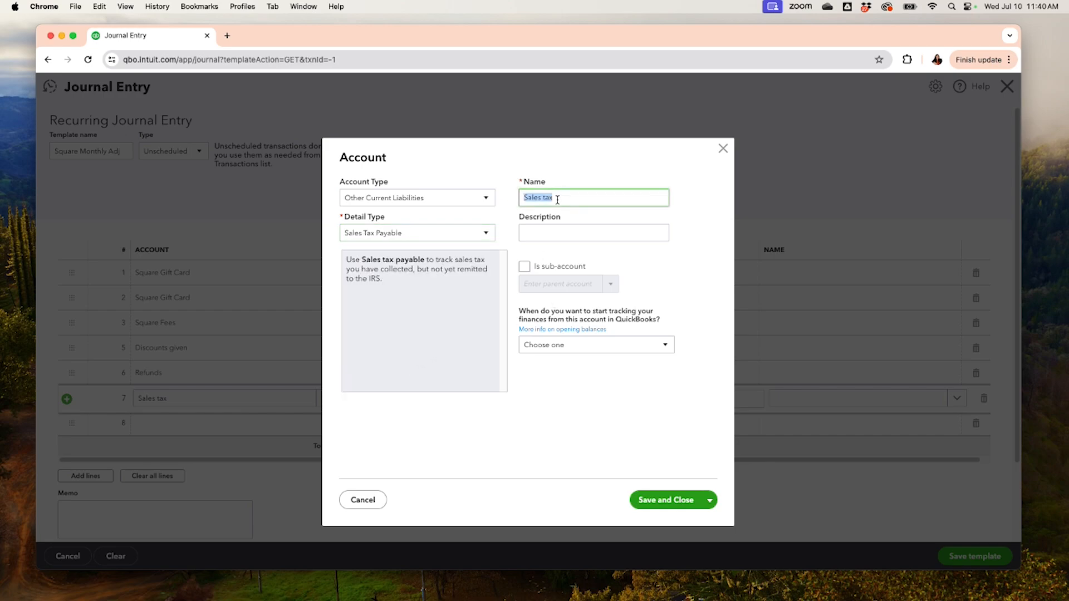
text(Sales )
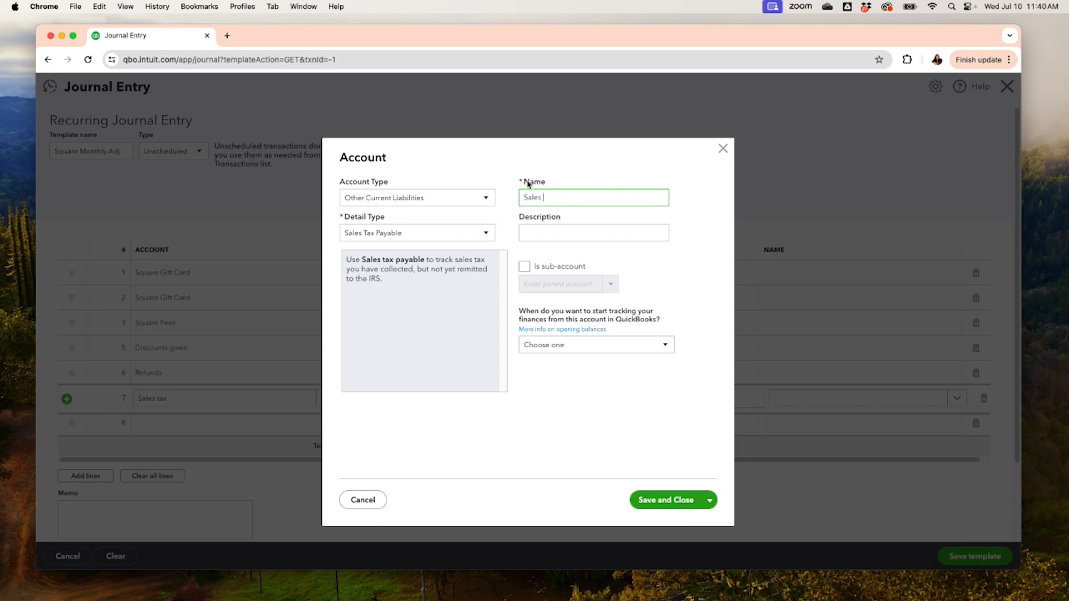
text(Tax Payable)
click(661, 504)
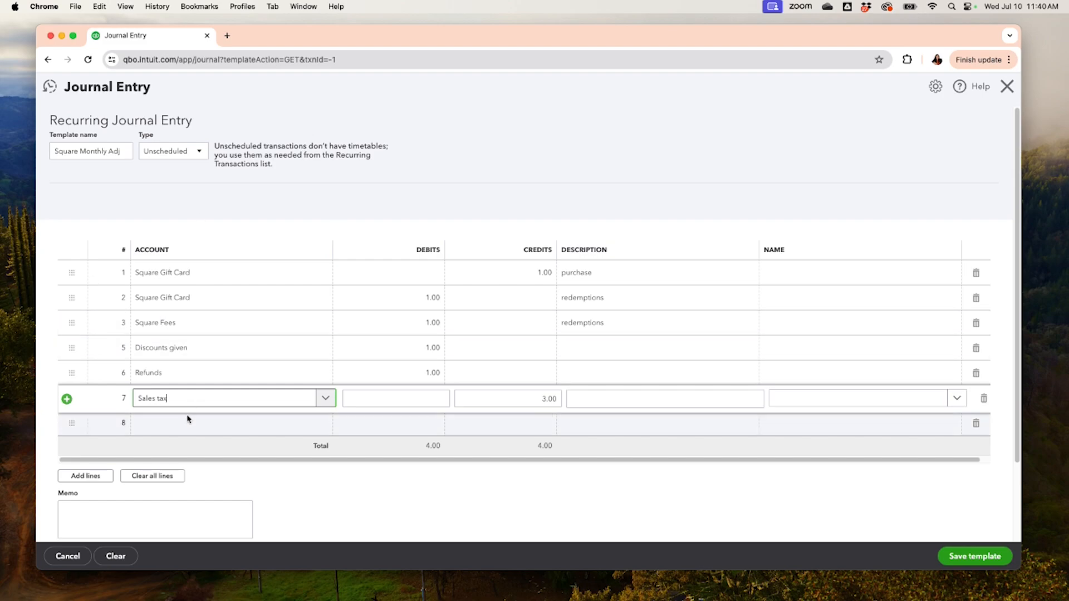
Step: Set the account on journal line 7 to the other current liability account Sales Tax Payable
click(177, 426)
click(156, 400)
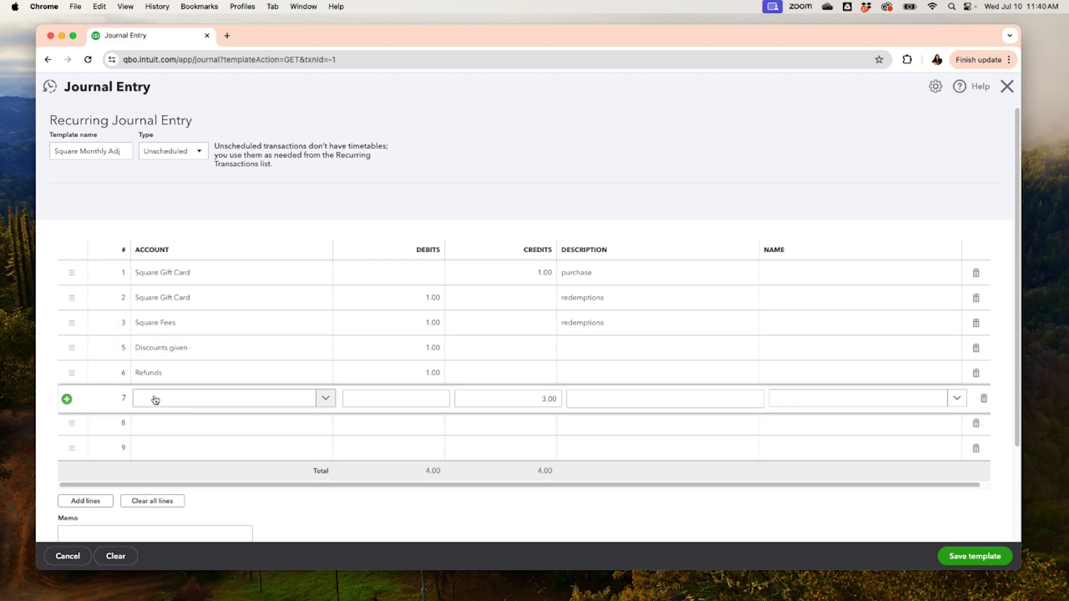
text(sa)
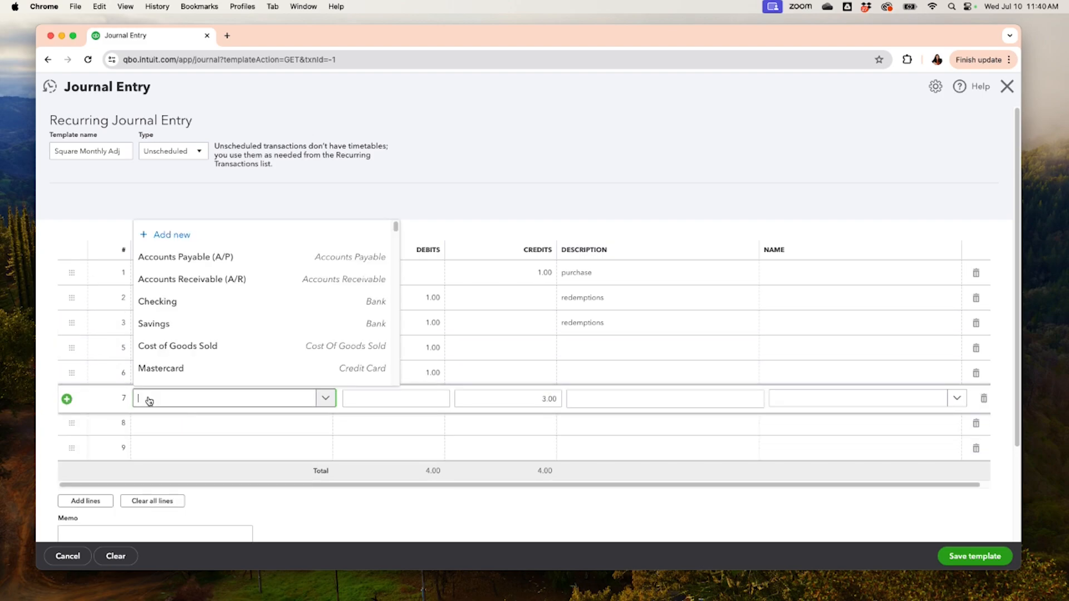
text(les)
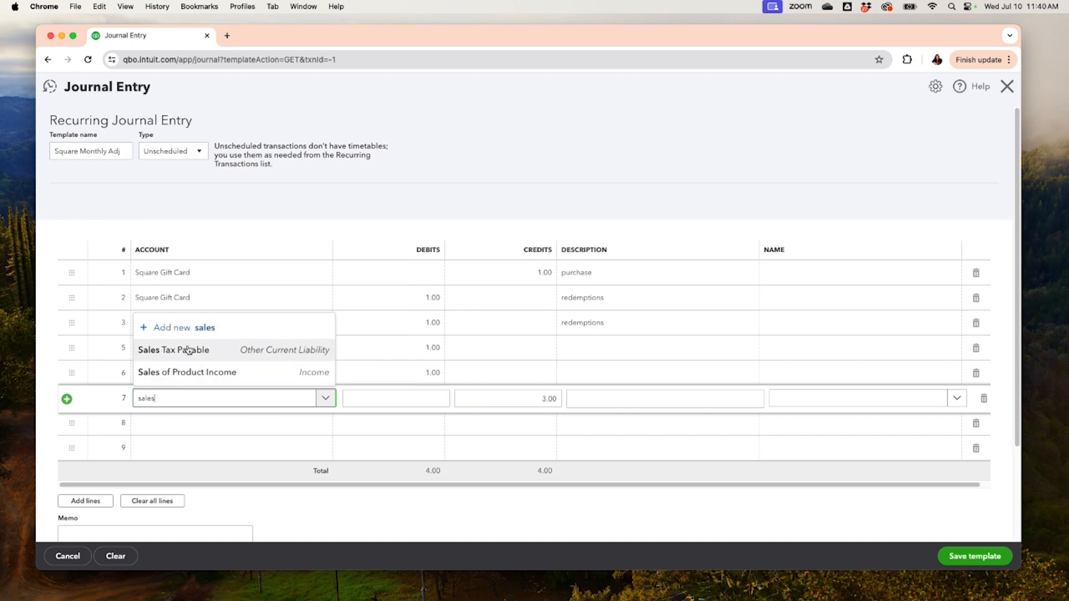
click(190, 351)
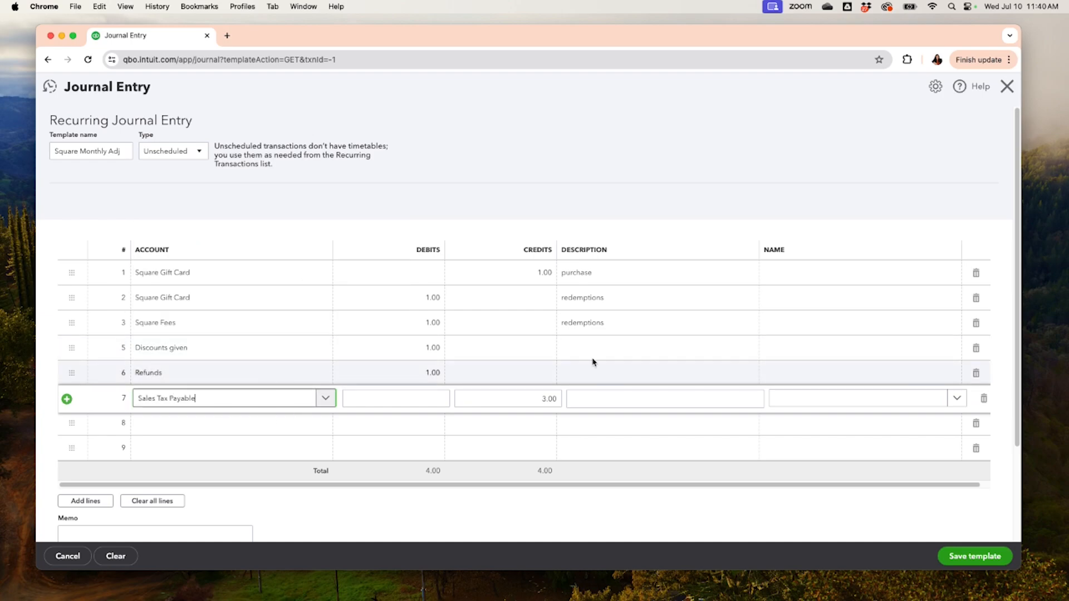
Step: Create a Tips account from journal line 8 with type Other Current Liabilities and detail type Undistributed Tips
click(233, 427)
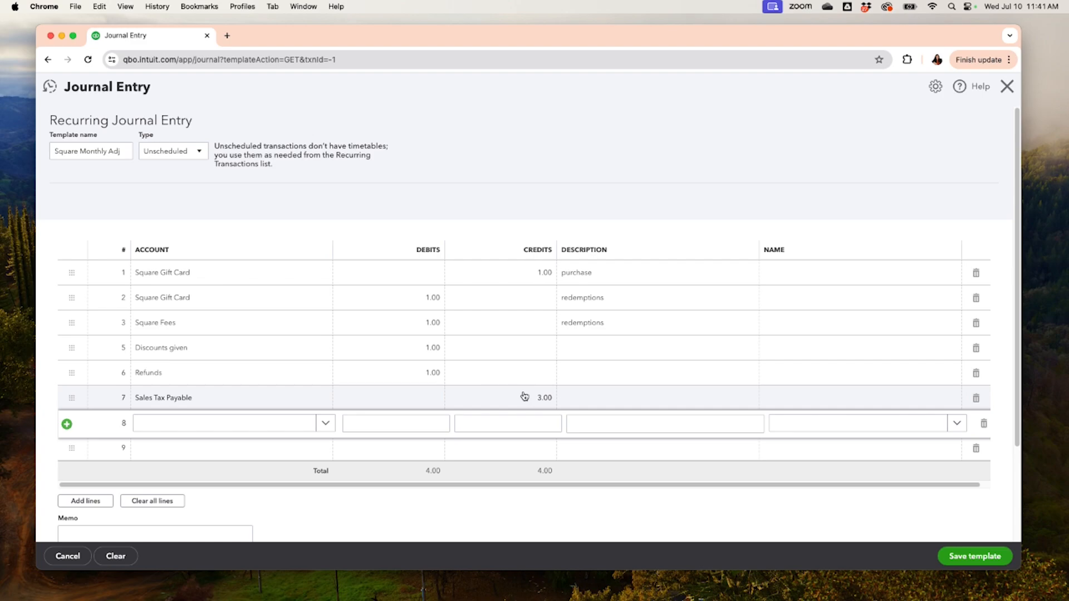
click(288, 422)
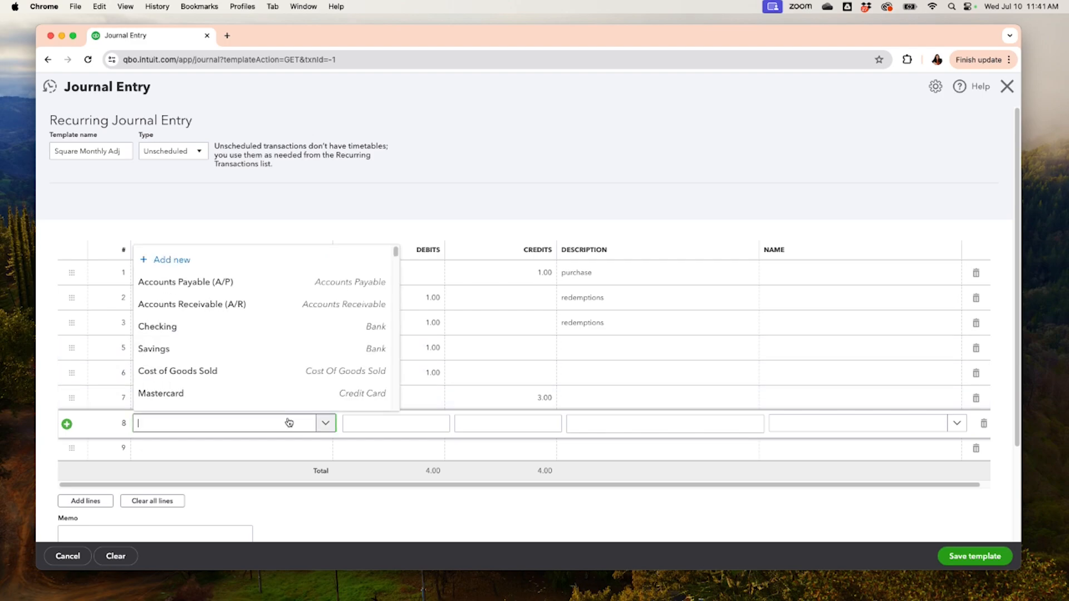
text(Tips)
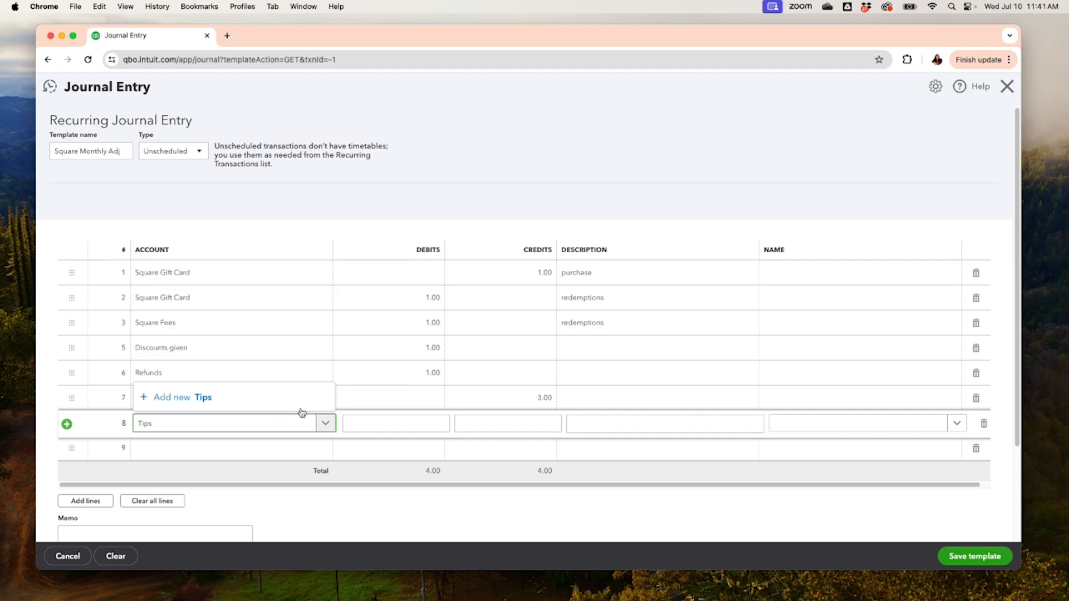
click(193, 398)
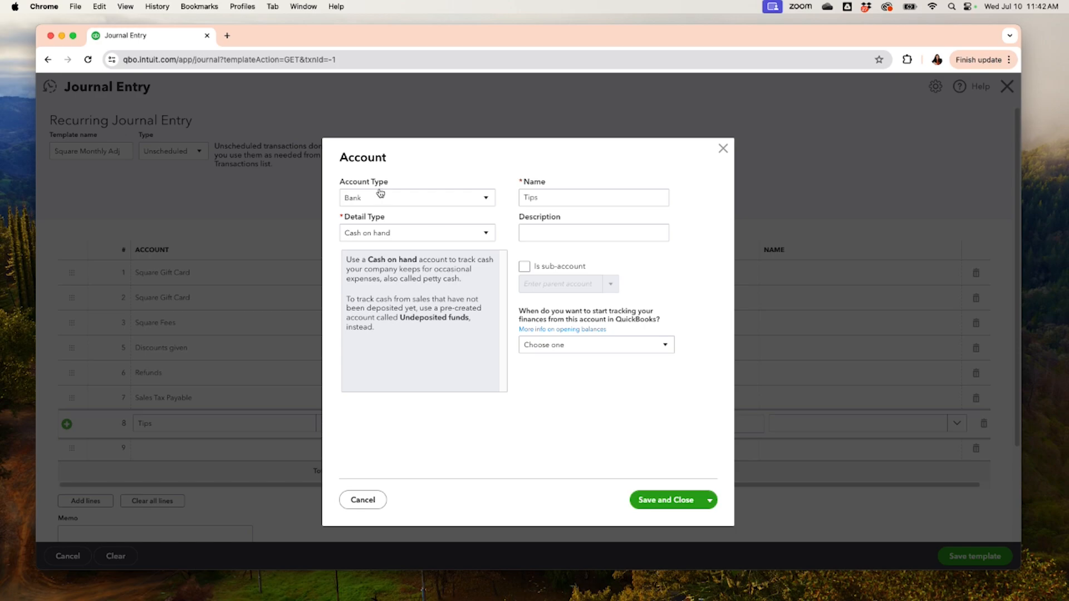
click(412, 201)
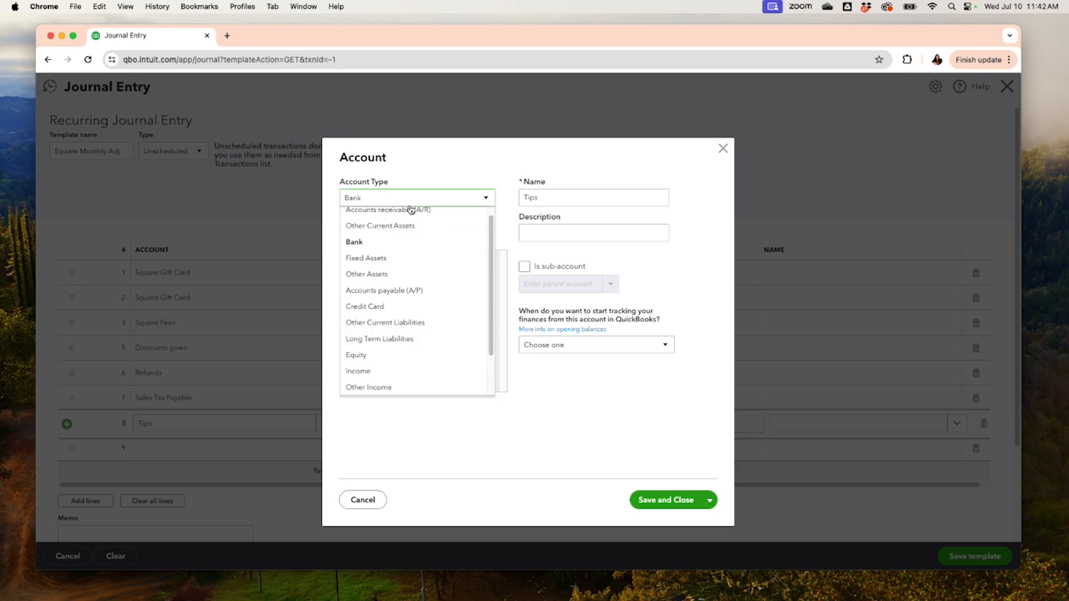
click(400, 325)
click(417, 236)
scroll(412, 345, down, 3)
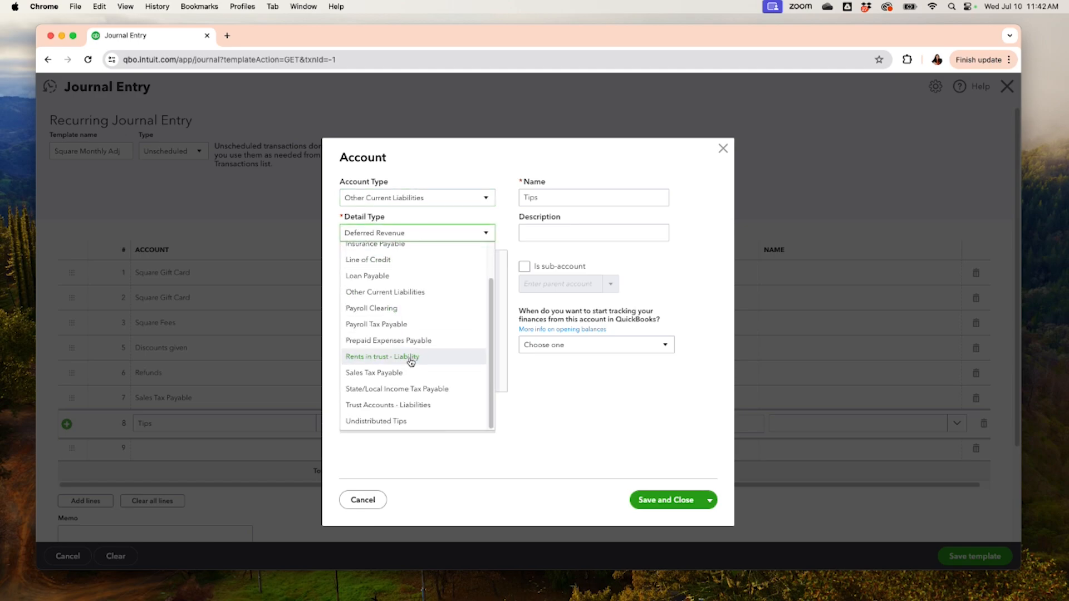
click(391, 421)
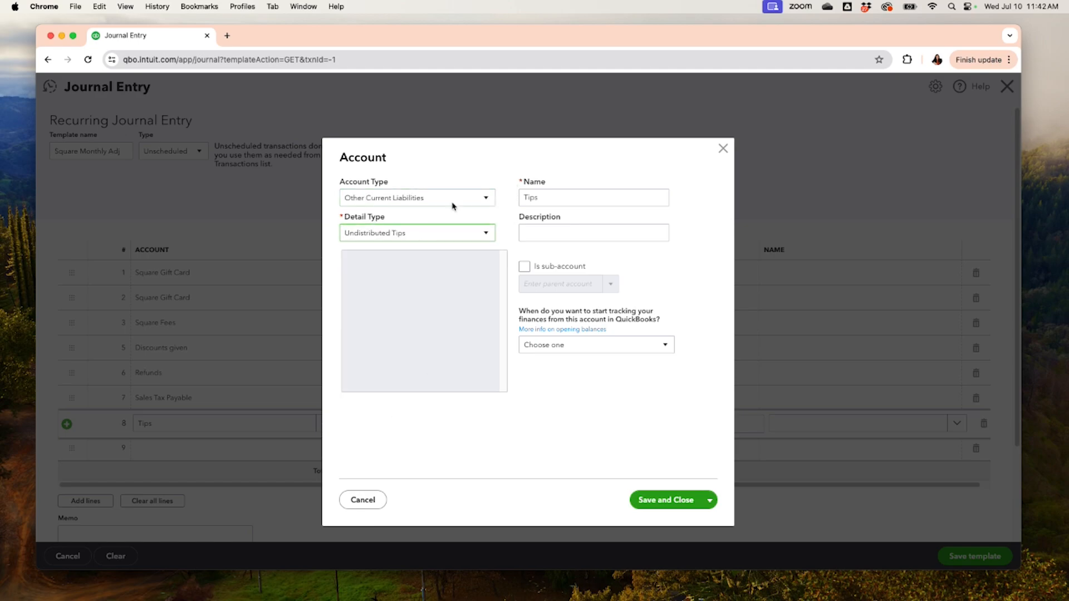
click(674, 502)
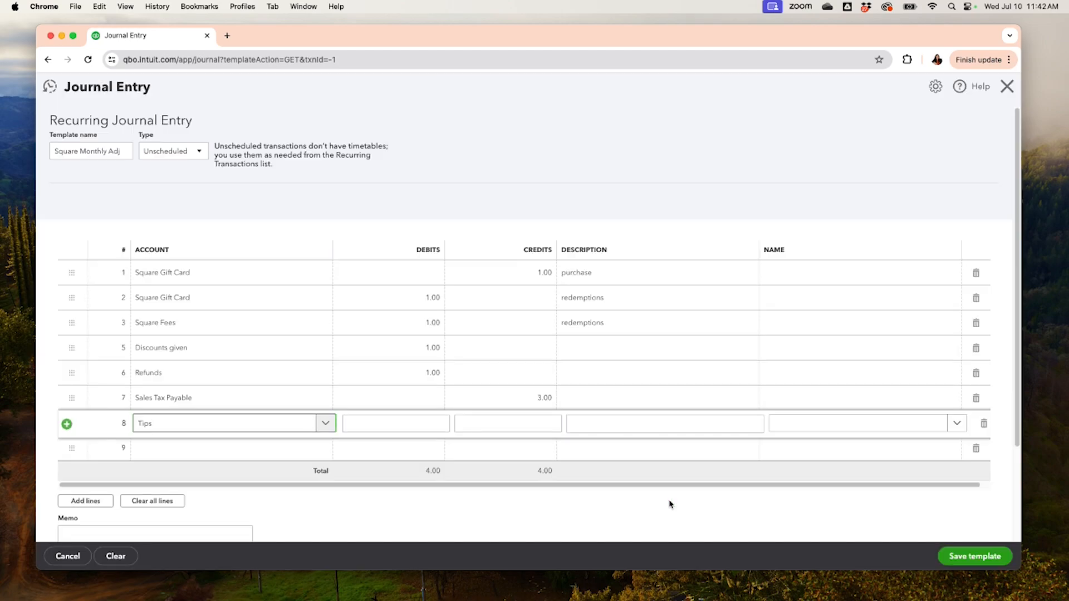
Step: Set the account on journal line 8 to Tips and enter a credit of 1
click(241, 449)
click(244, 429)
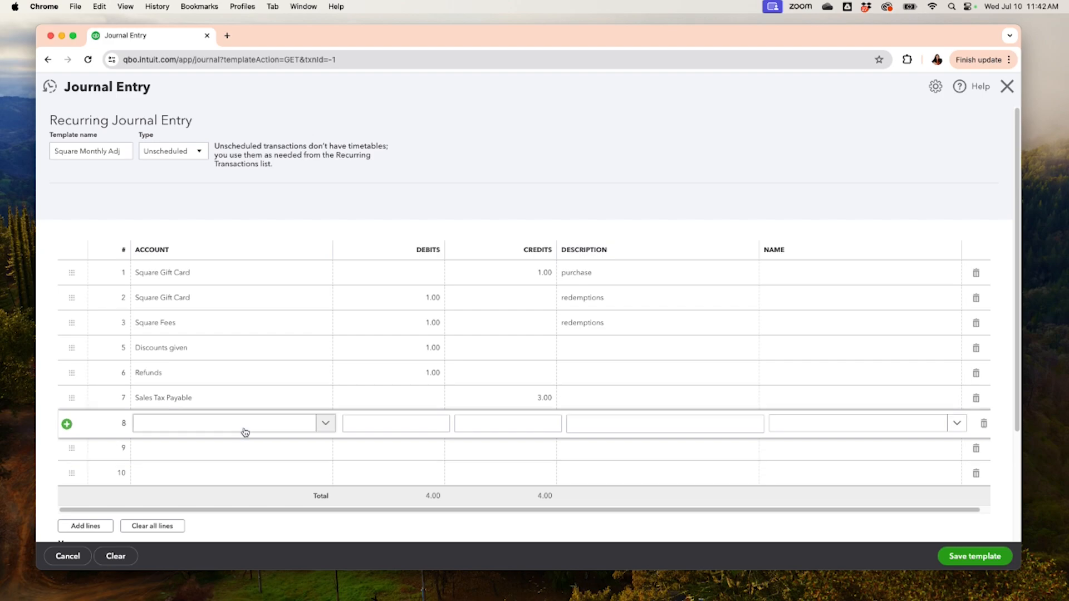
click(245, 430)
text(tips)
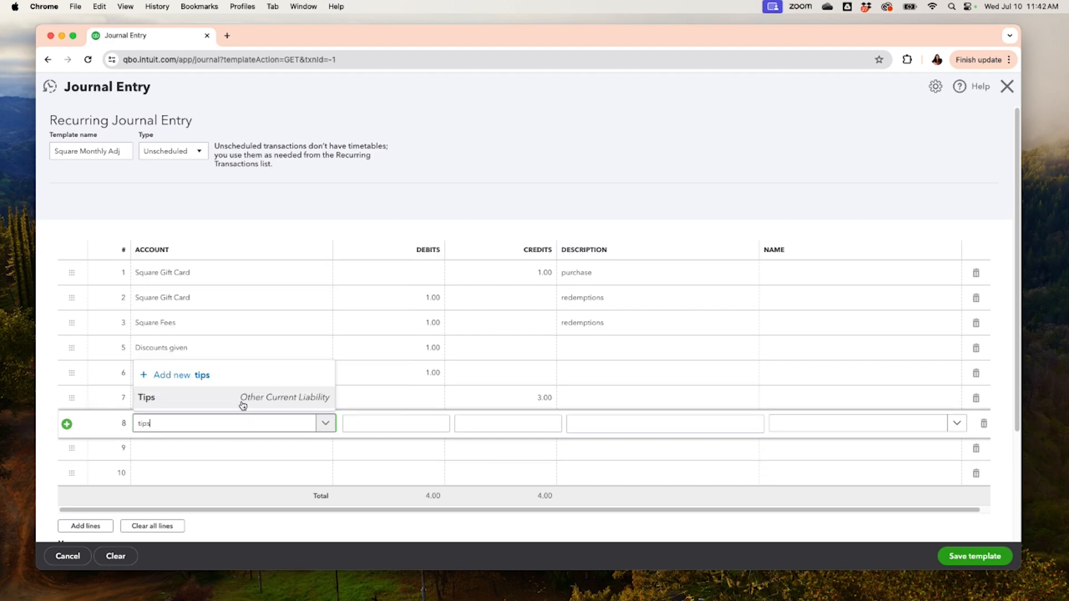
click(248, 398)
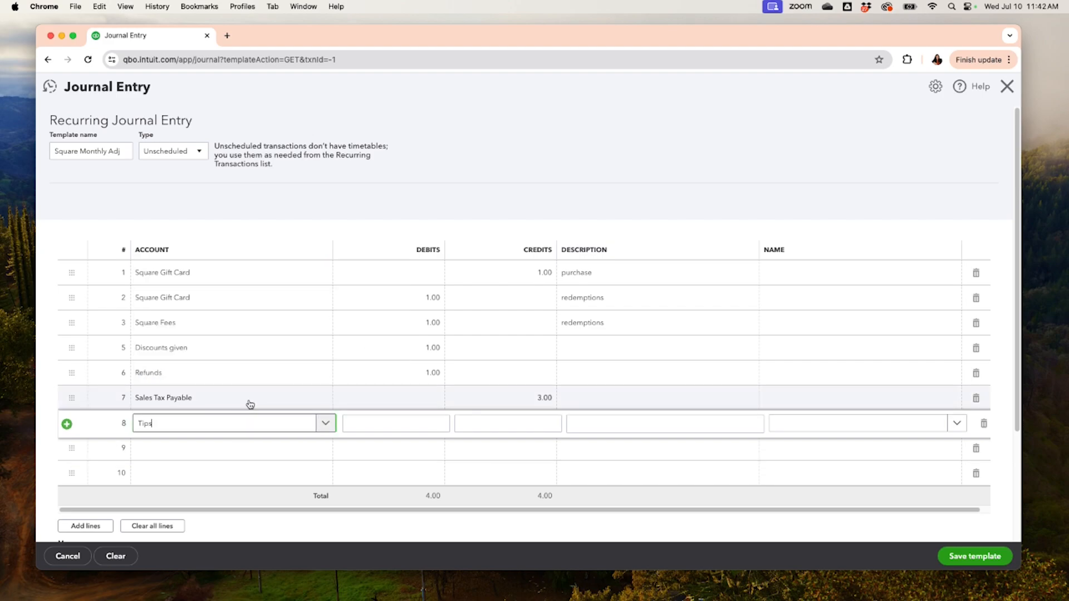
click(528, 425)
text(1)
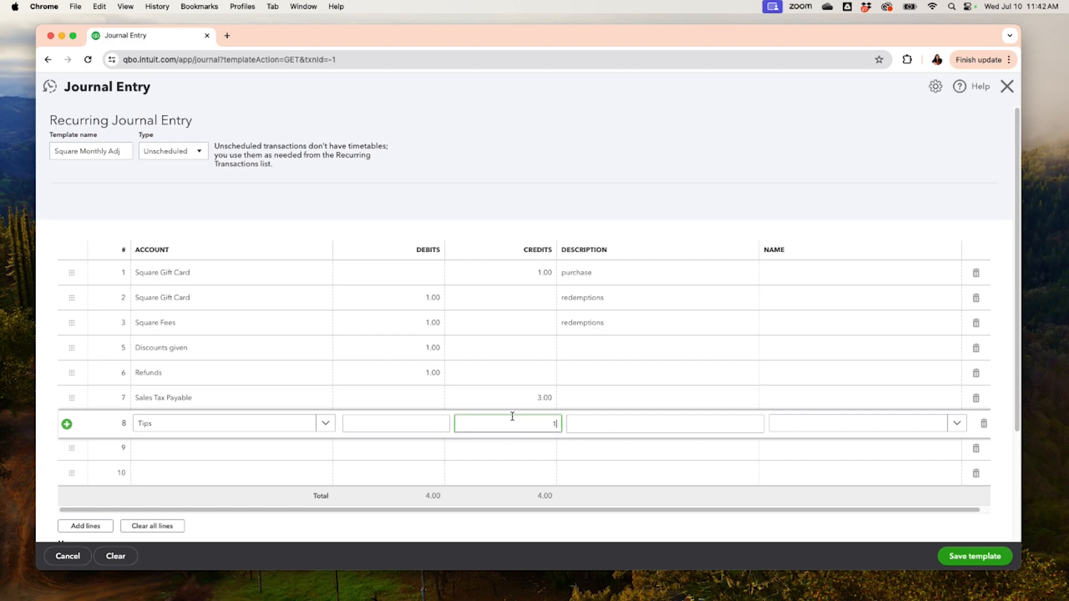
Step: Start a new Square account from journal line 9 with type Income and detail type Service/Fee Income
click(280, 448)
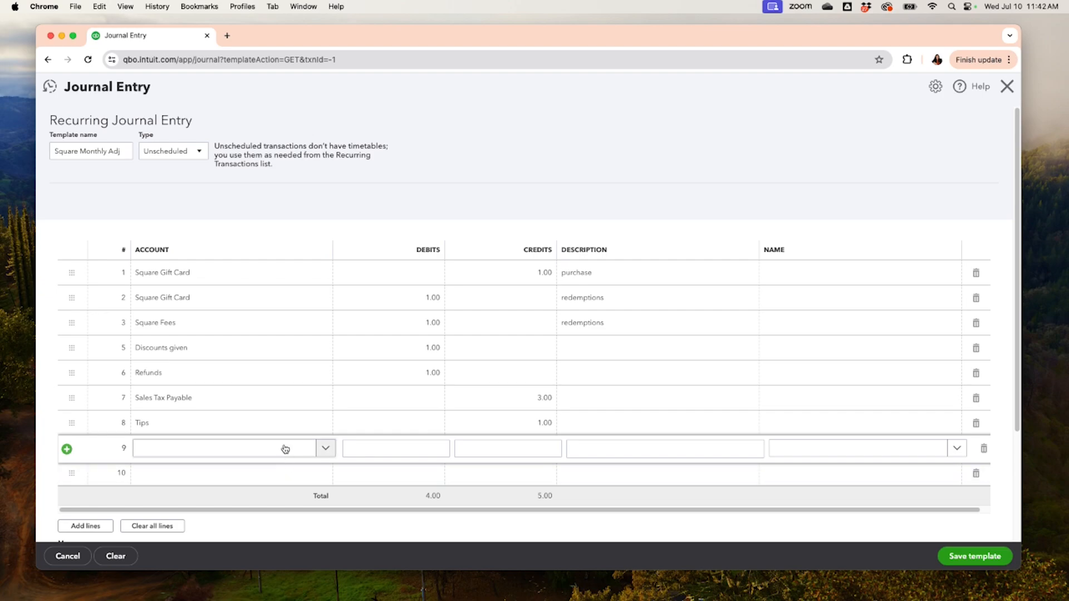
click(285, 449)
text(Square)
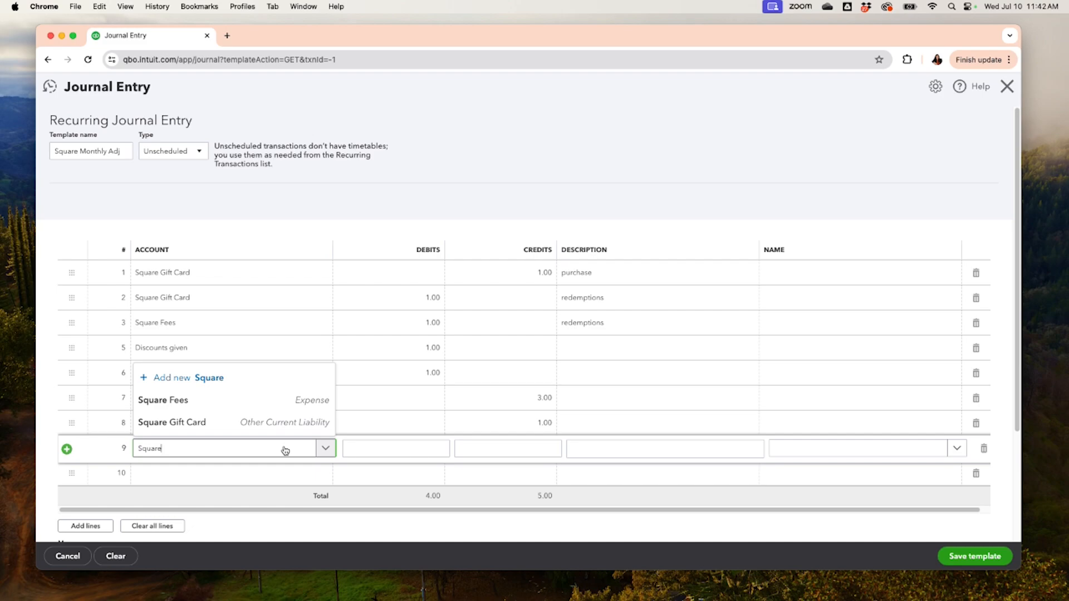
click(209, 382)
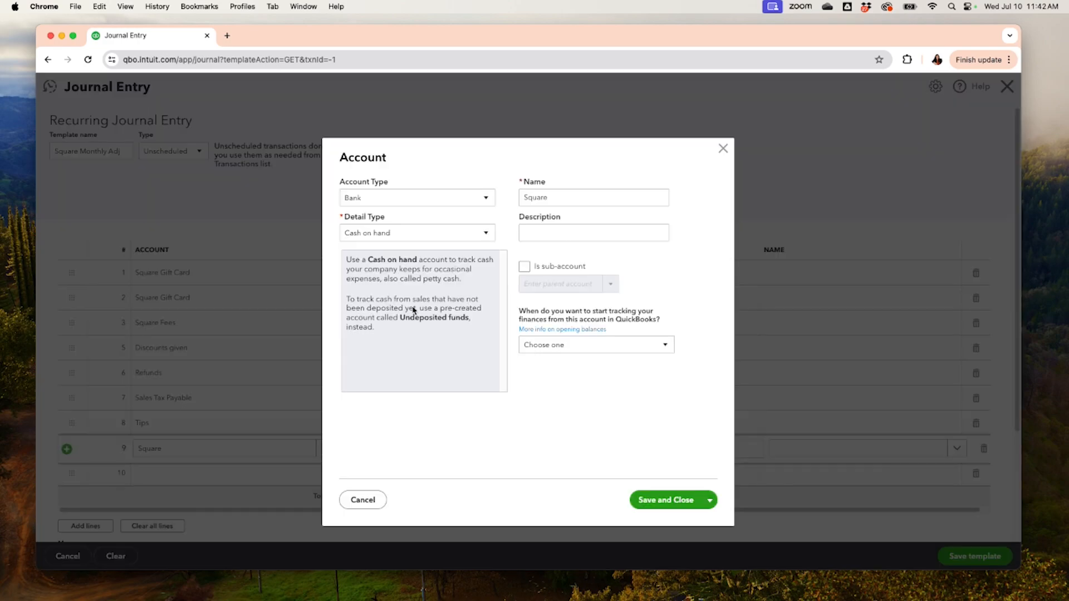
click(456, 199)
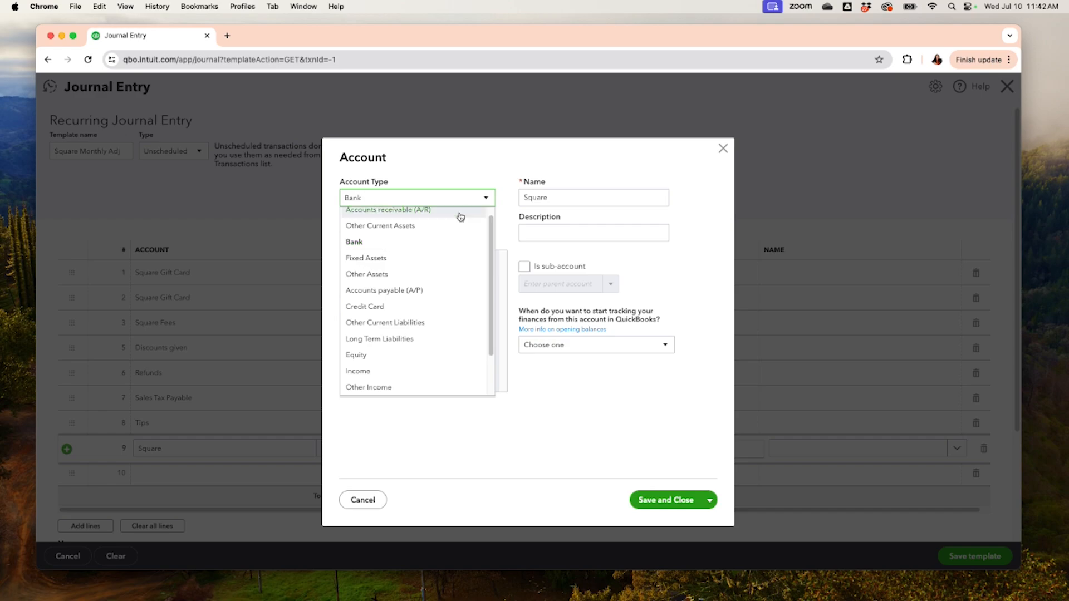
click(406, 371)
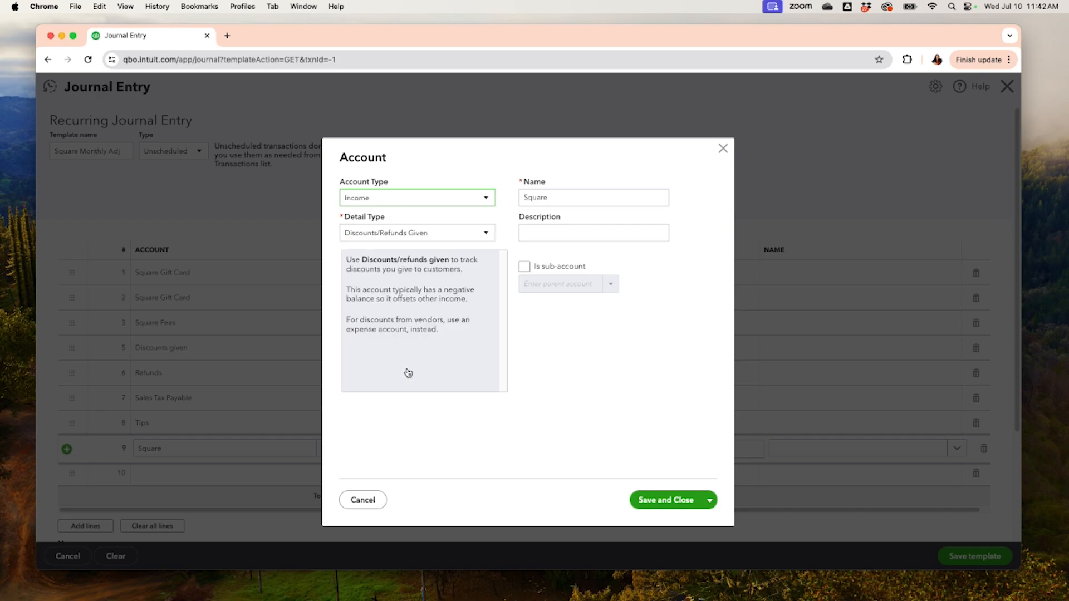
click(474, 240)
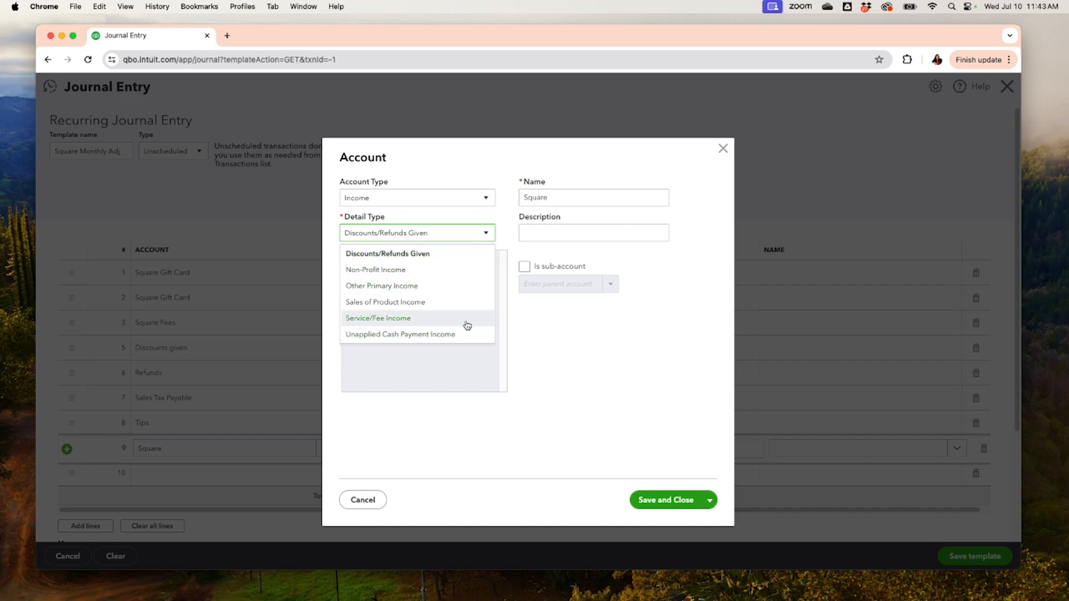
click(405, 319)
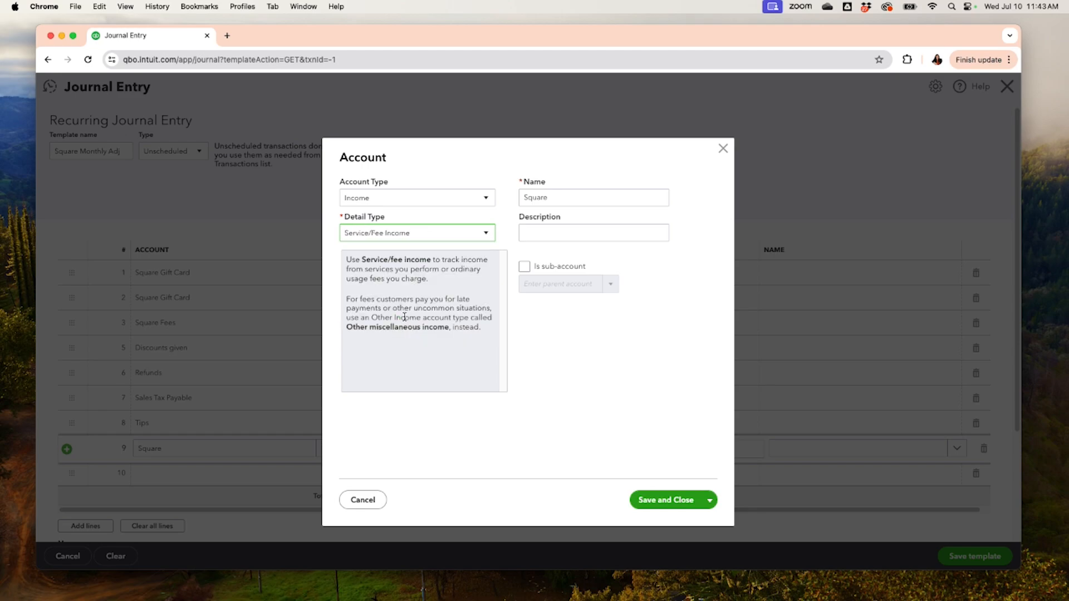
Step: Change the new income account's name to Square Income and save the account
click(592, 203)
click(591, 202)
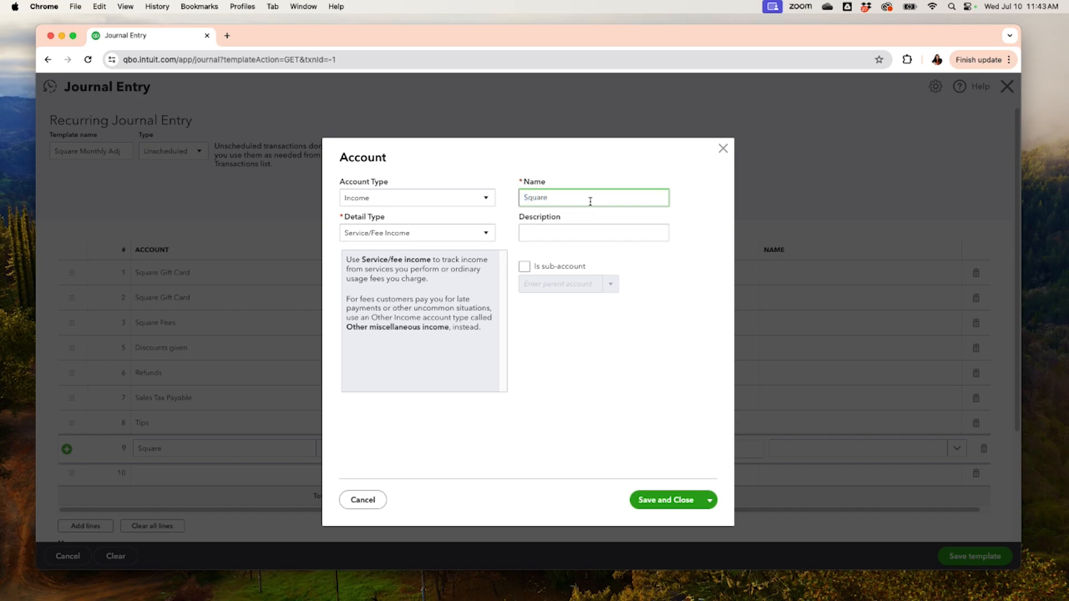
text(Income)
click(671, 508)
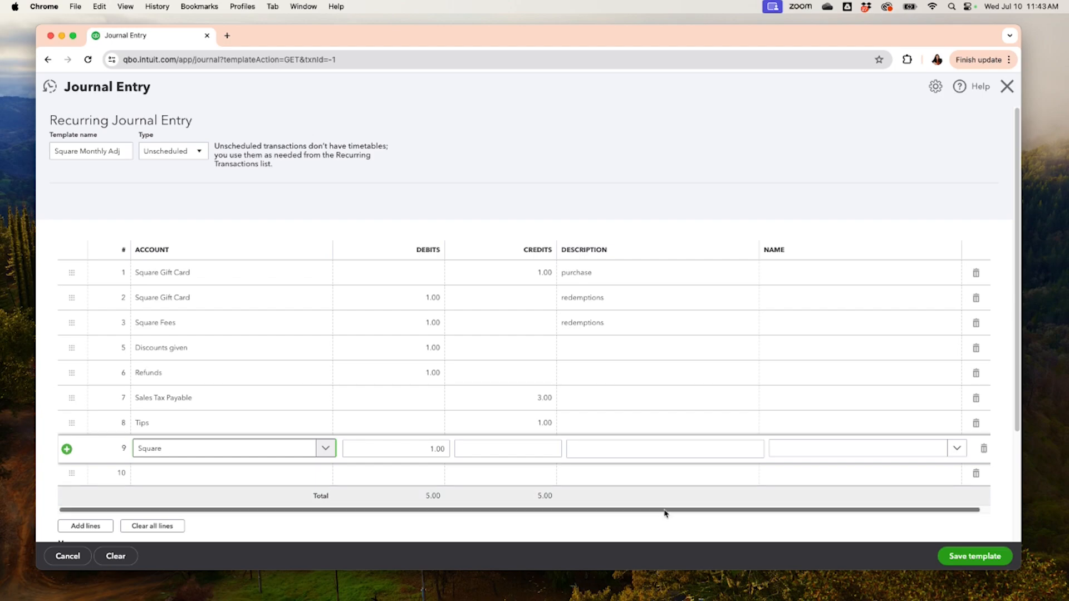
Step: Set the account on journal line 9 to the expense account Square Fees
click(232, 474)
click(238, 456)
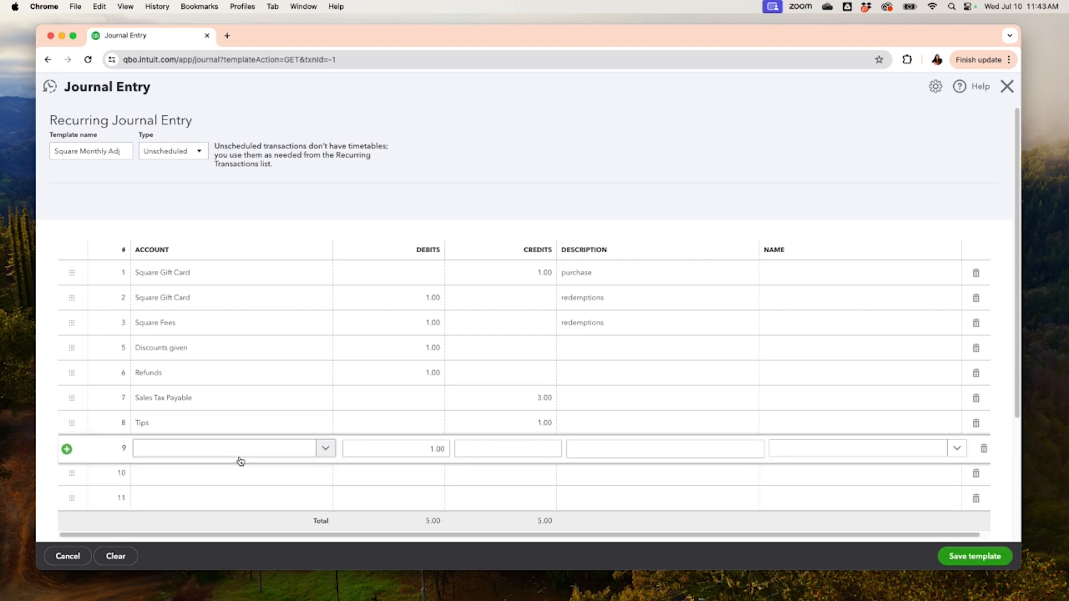
click(240, 457)
text(s)
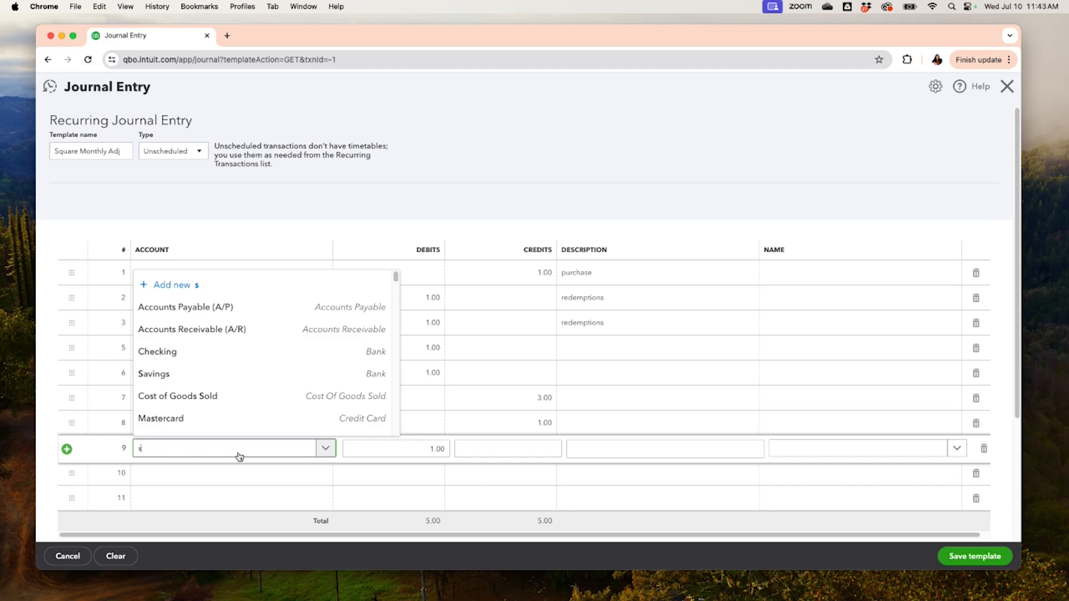
text(quare)
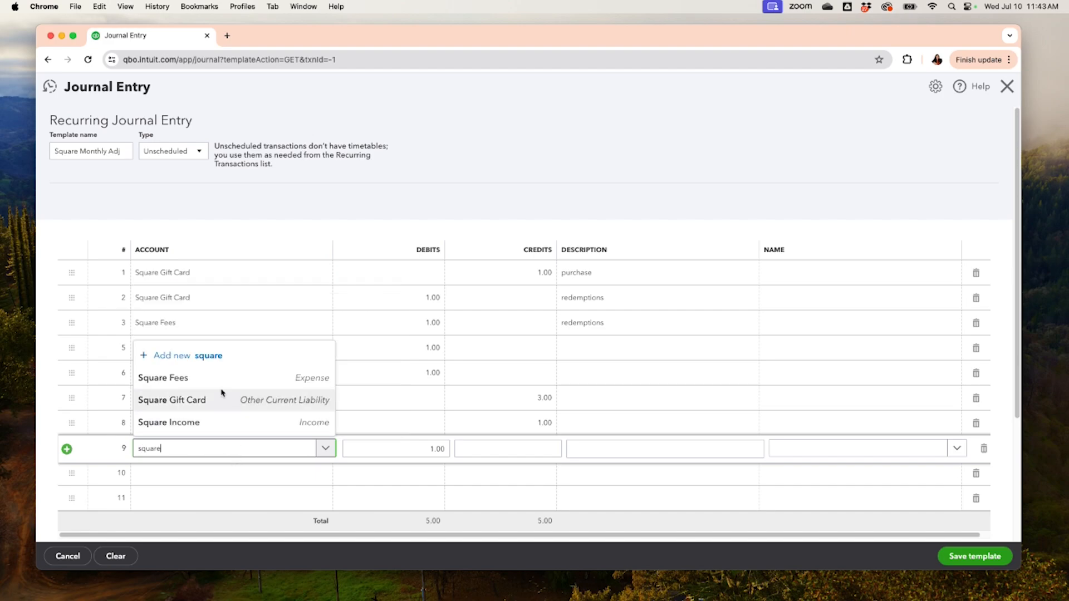
click(220, 379)
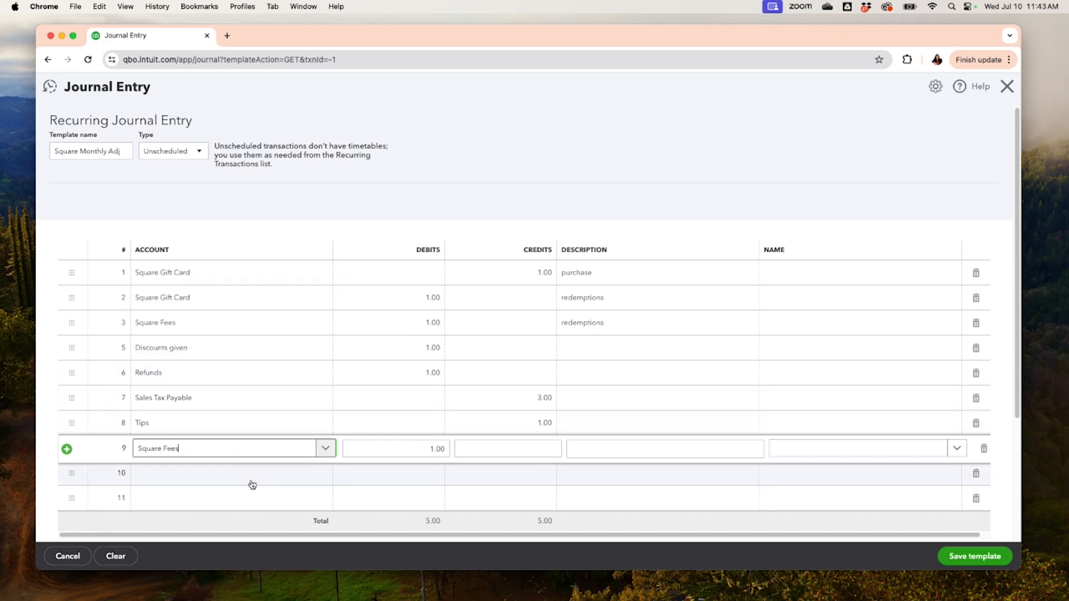
click(276, 473)
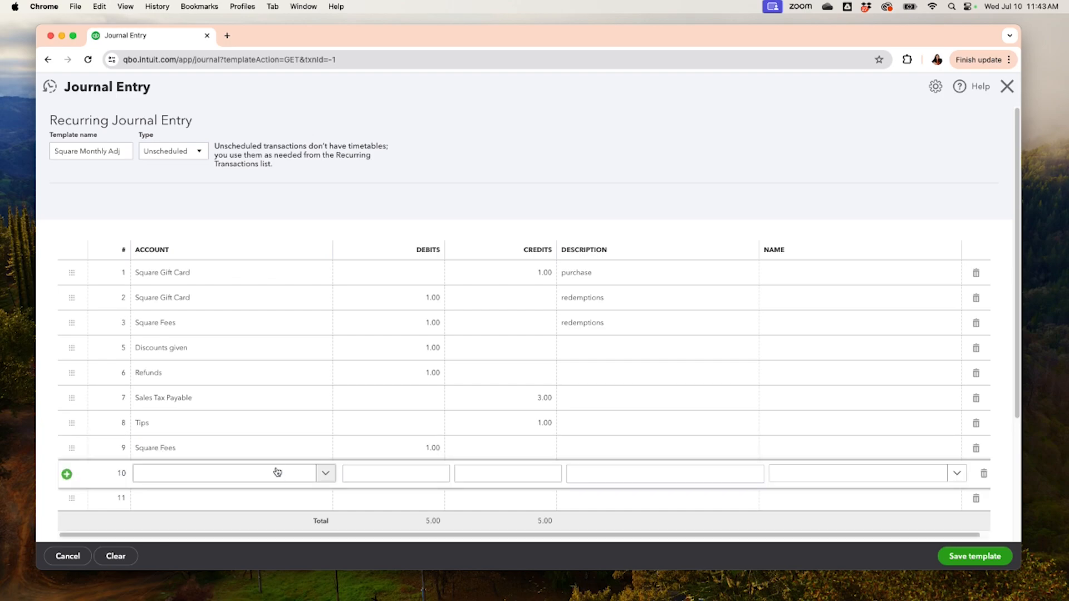
click(277, 456)
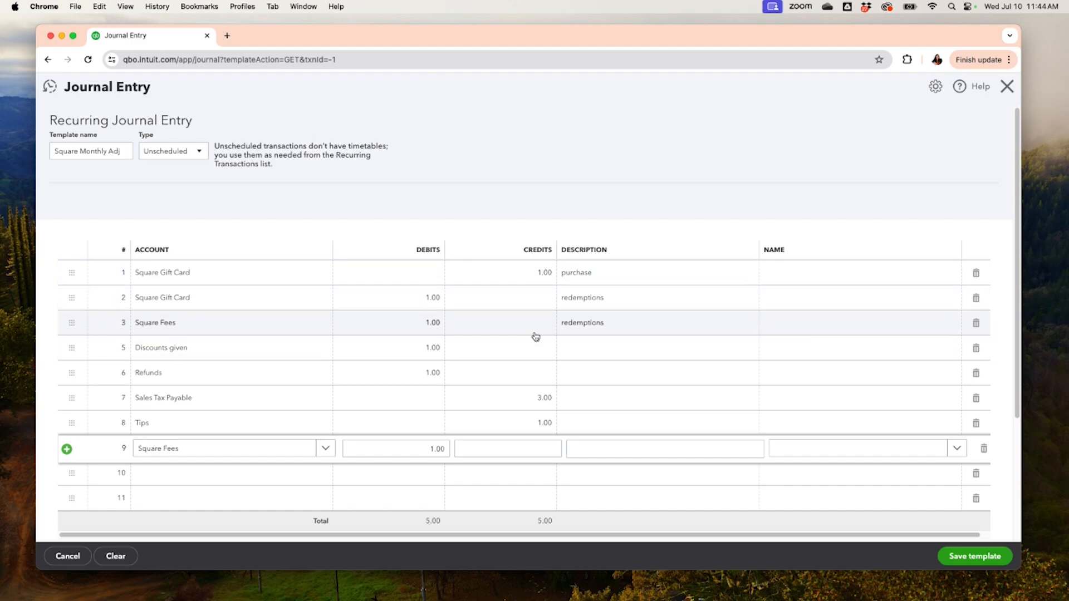
Step: Clear the description "redemptions" from the Square Fees entry on journal line 3
click(582, 321)
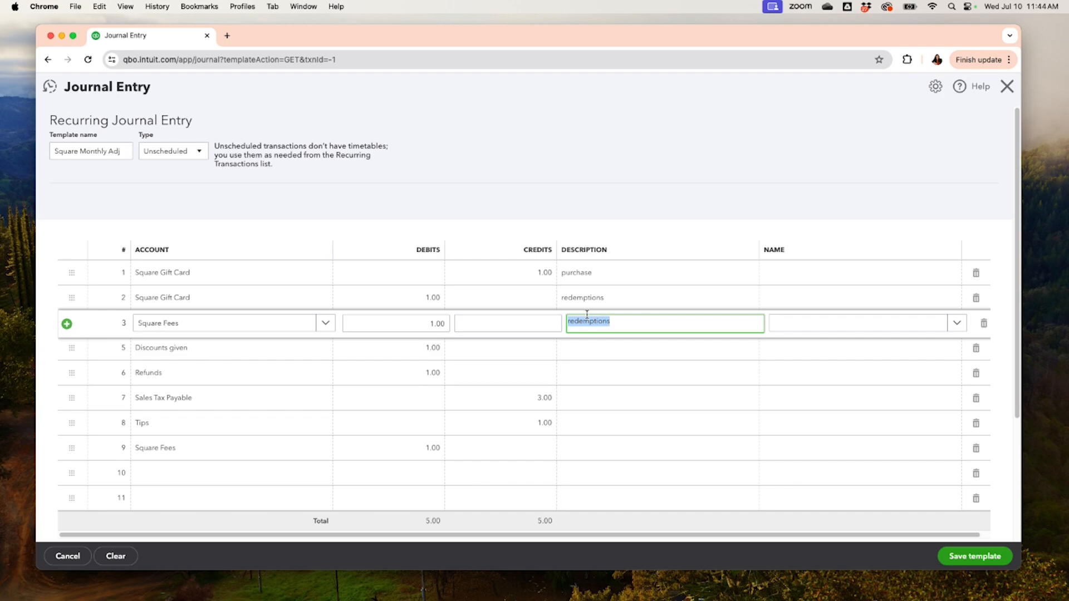
key(BackSpace)
click(524, 142)
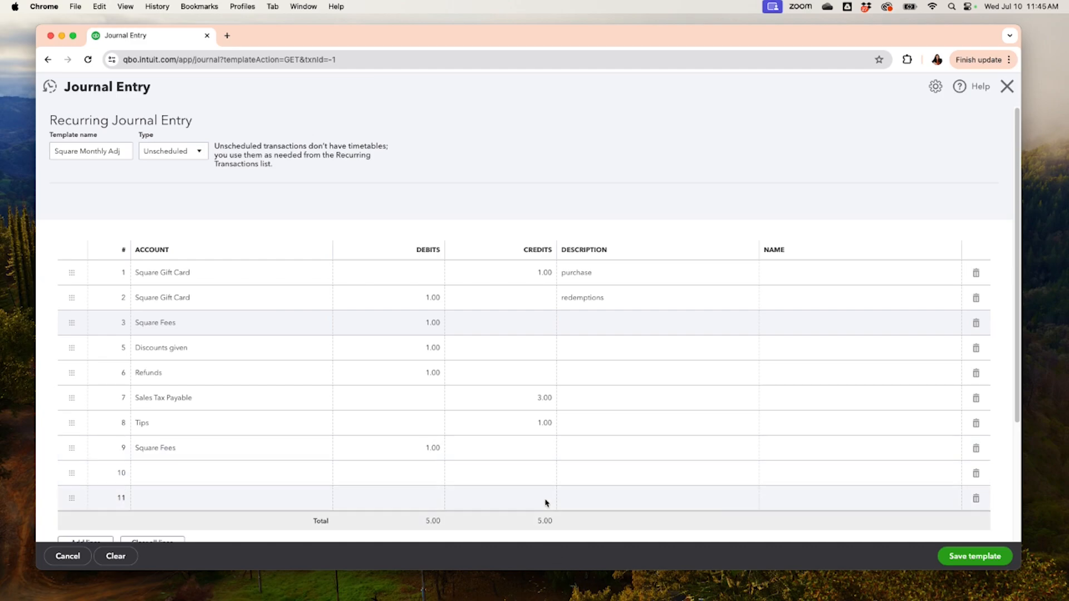
Step: Review the journal lines and save the Square Monthly Adj recurring template
scroll(535, 445, down, 1)
scroll(529, 429, down, 2)
scroll(527, 430, up, 1)
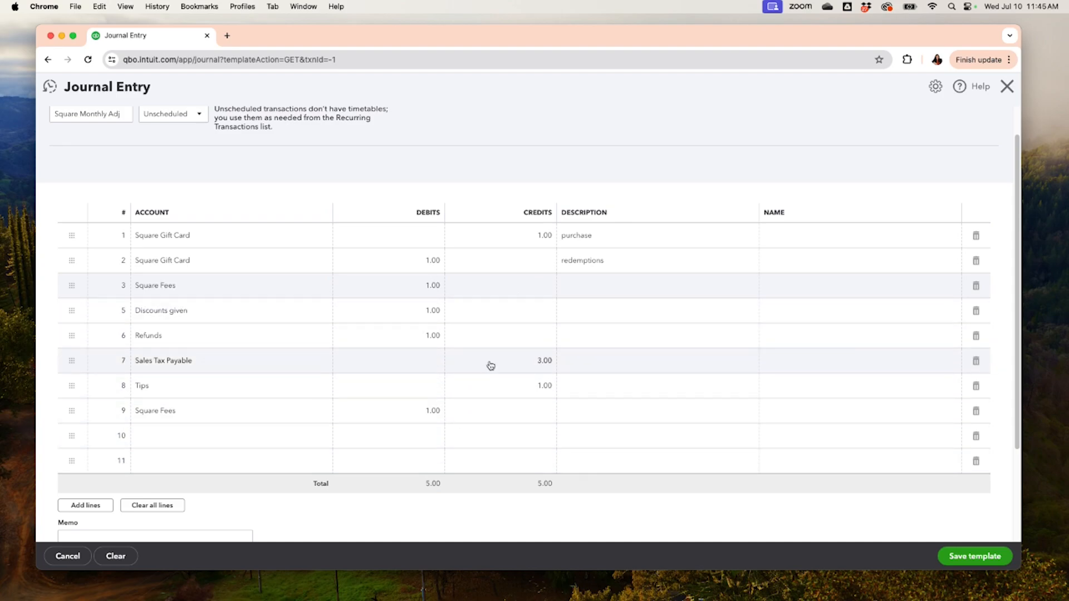
scroll(533, 514, up, 1)
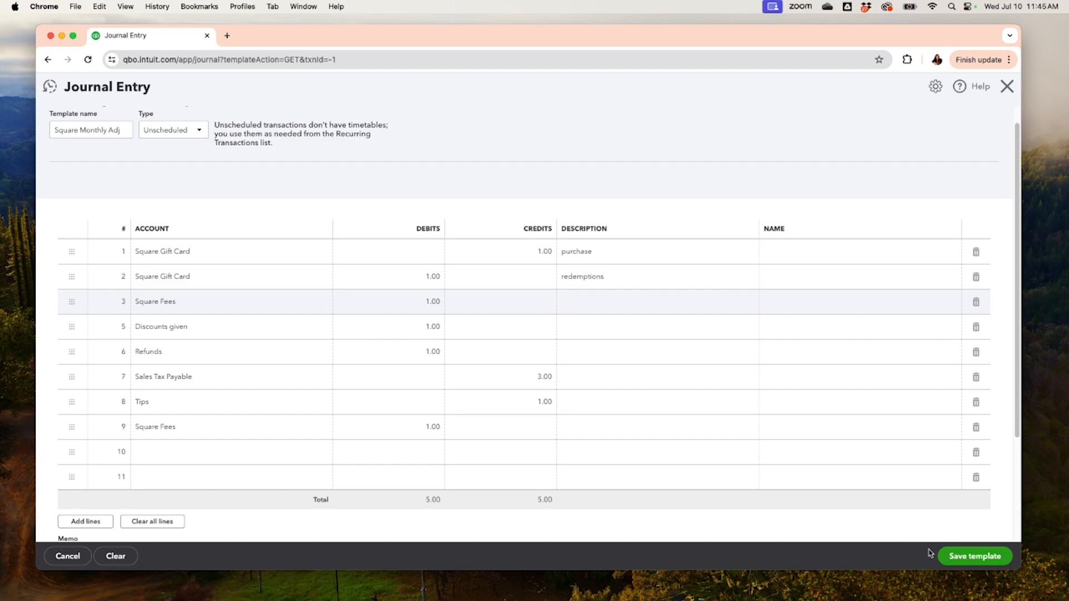
click(961, 557)
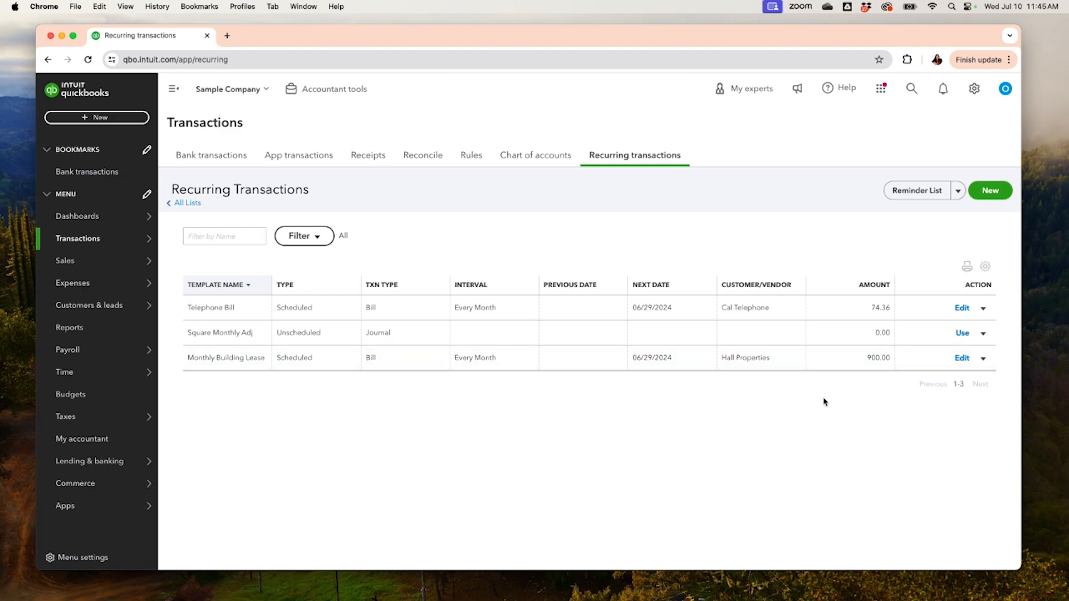
Step: Open a new journal entry from the Square Monthly Adj template in the recurring transactions list
click(962, 335)
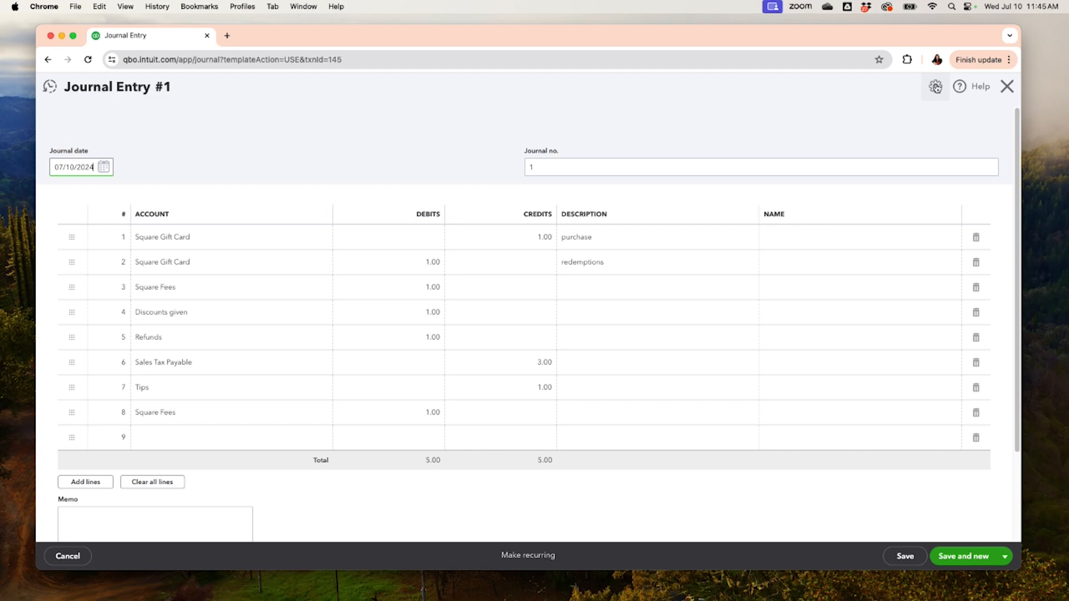
click(1007, 87)
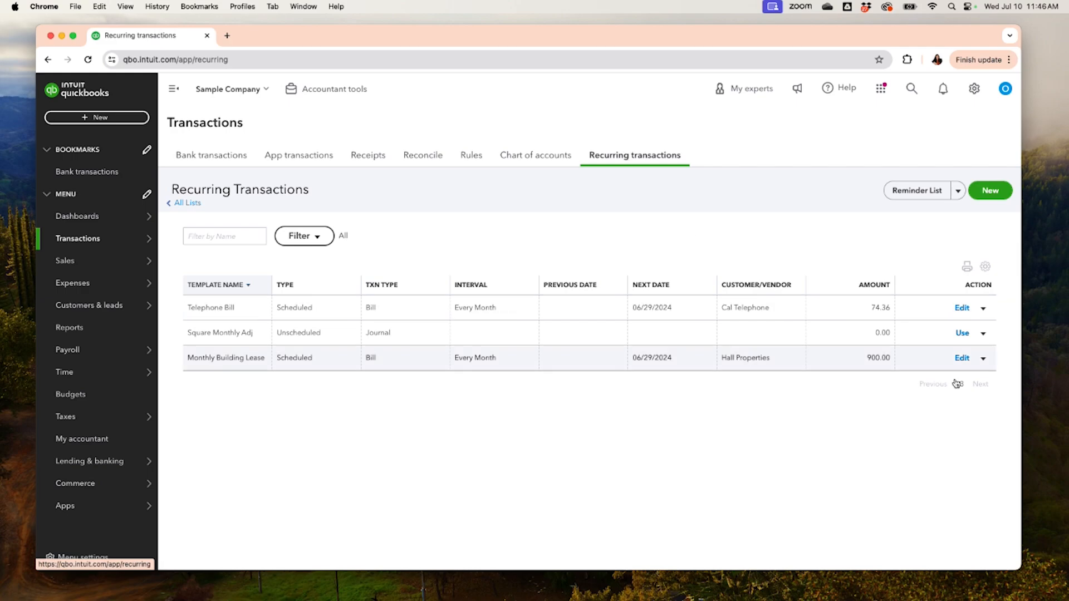
click(962, 334)
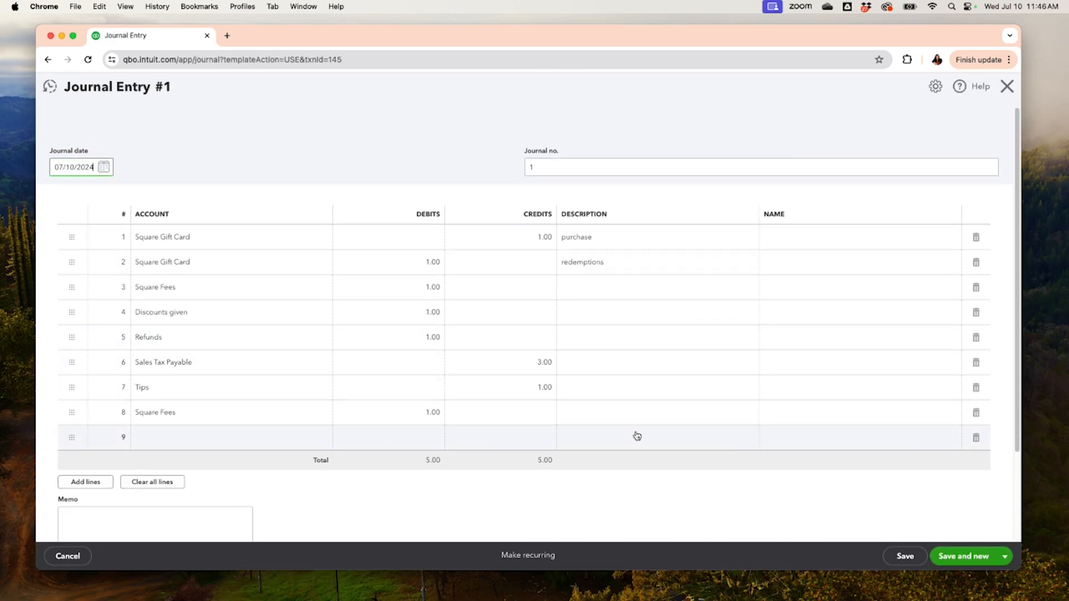
Step: Create a cash account from journal line 9 with type Bank and detail type Cash on hand
click(223, 445)
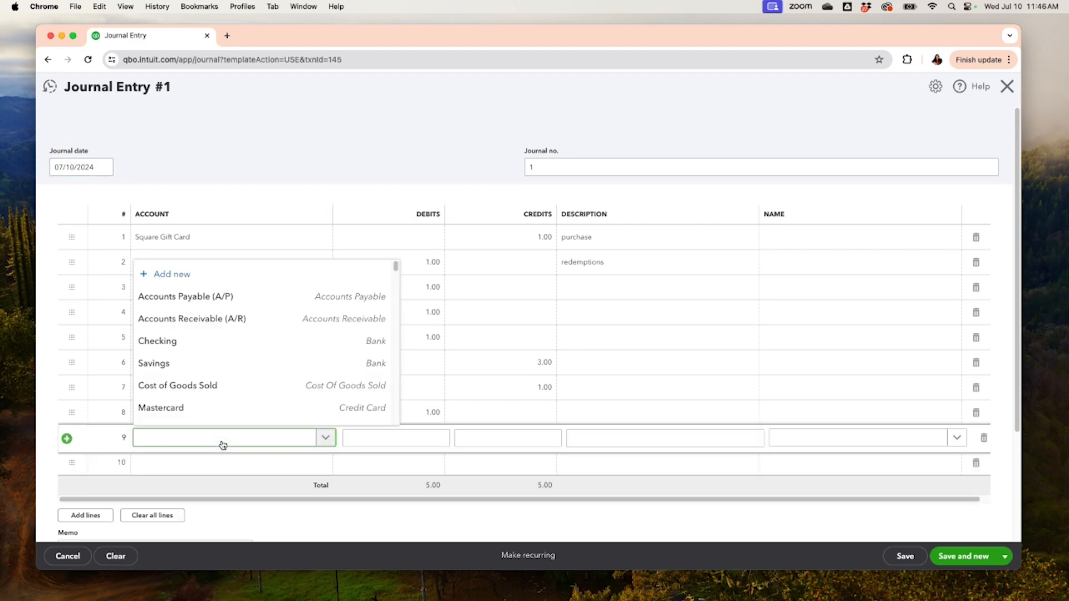
text(cash)
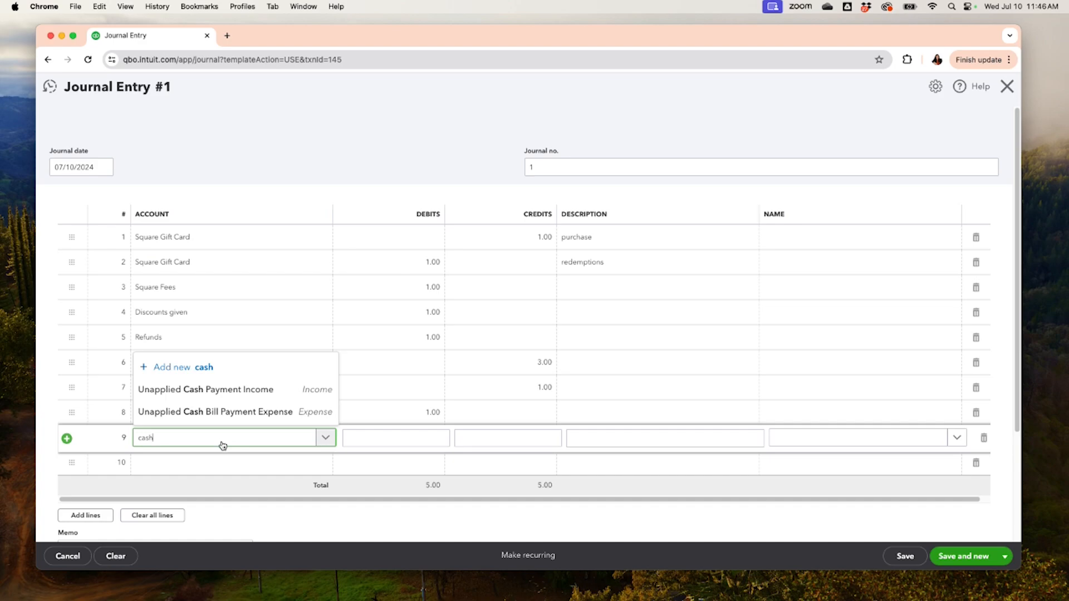
click(192, 372)
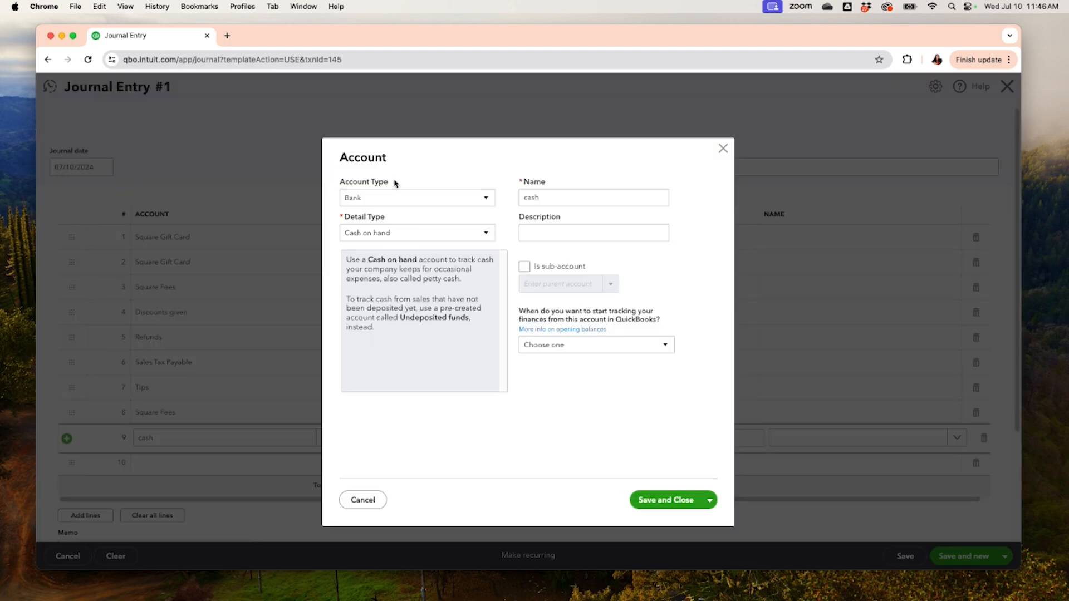
click(664, 500)
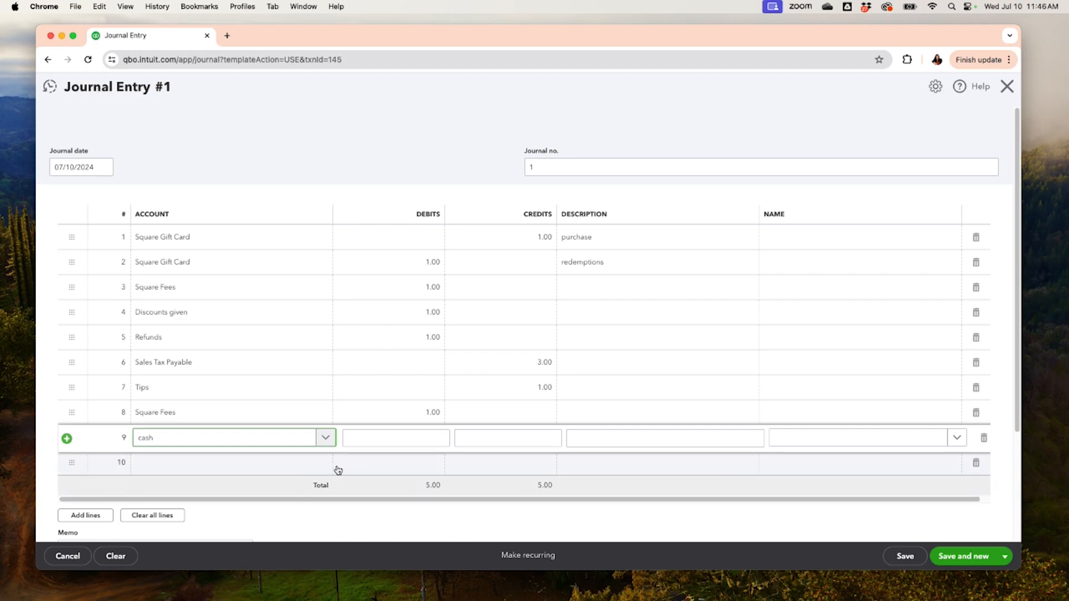
Step: Set the account on journal line 9 to the bank account cash and enter a debit of 1
click(268, 464)
click(267, 438)
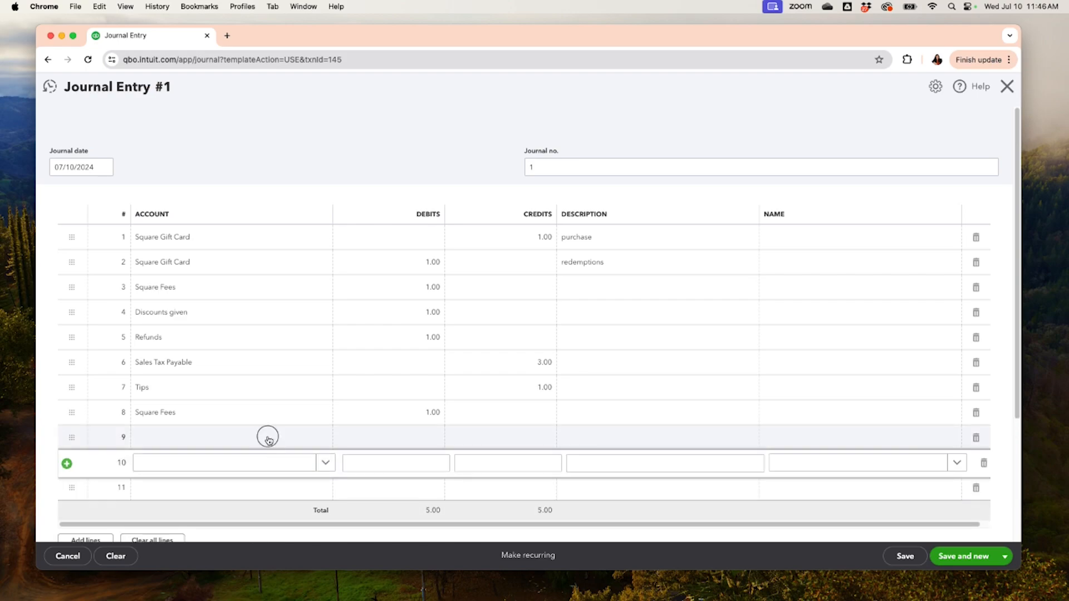
click(268, 439)
text(cas)
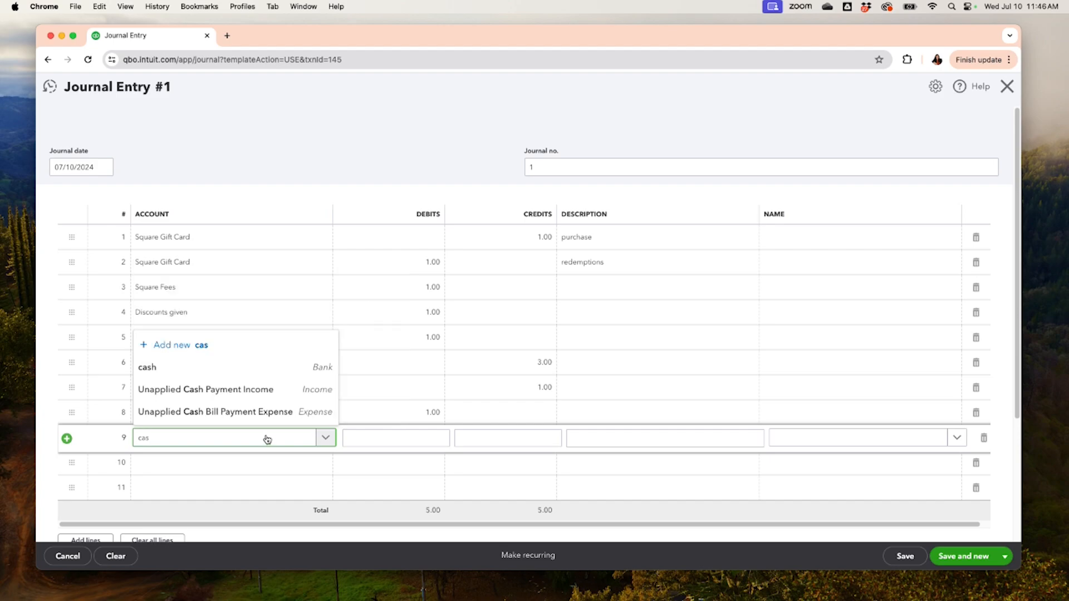
click(217, 368)
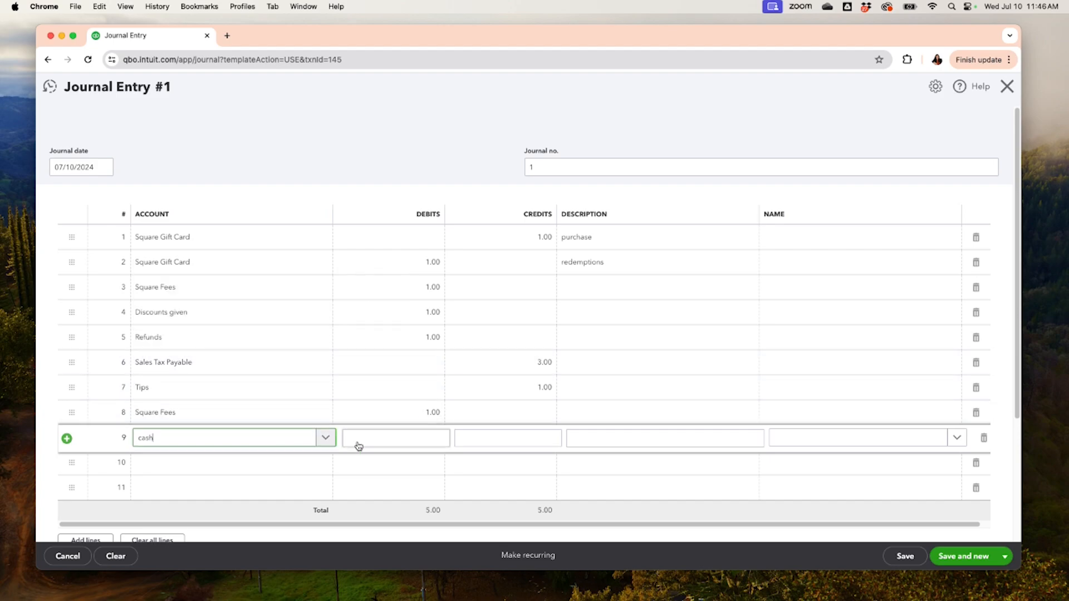
click(373, 438)
text(1)
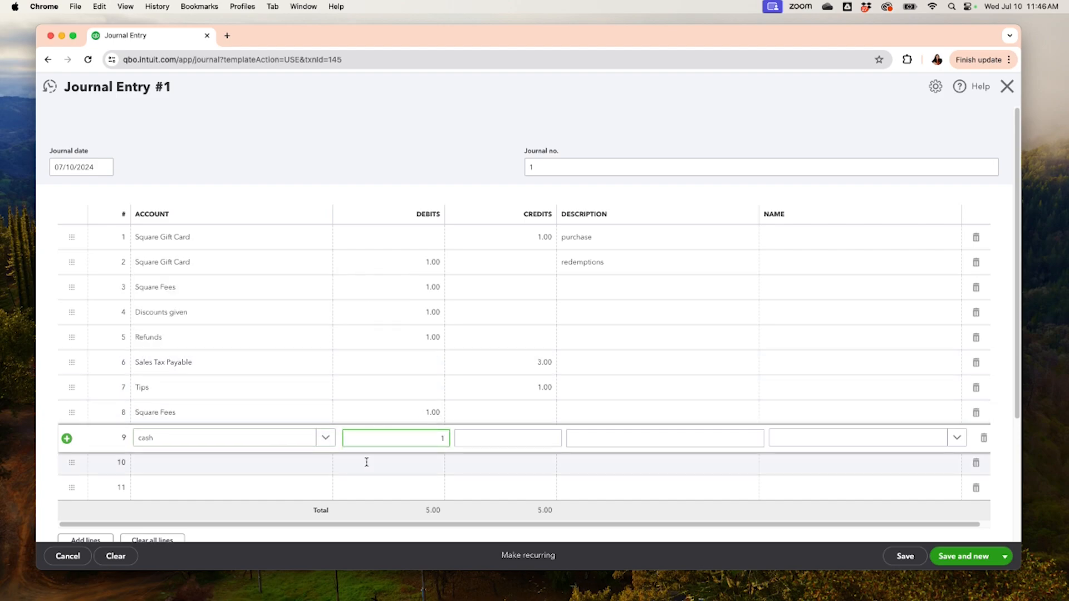
Step: Create a Square Checking account from journal line 10 with account type Bank and detail type Checking
click(251, 470)
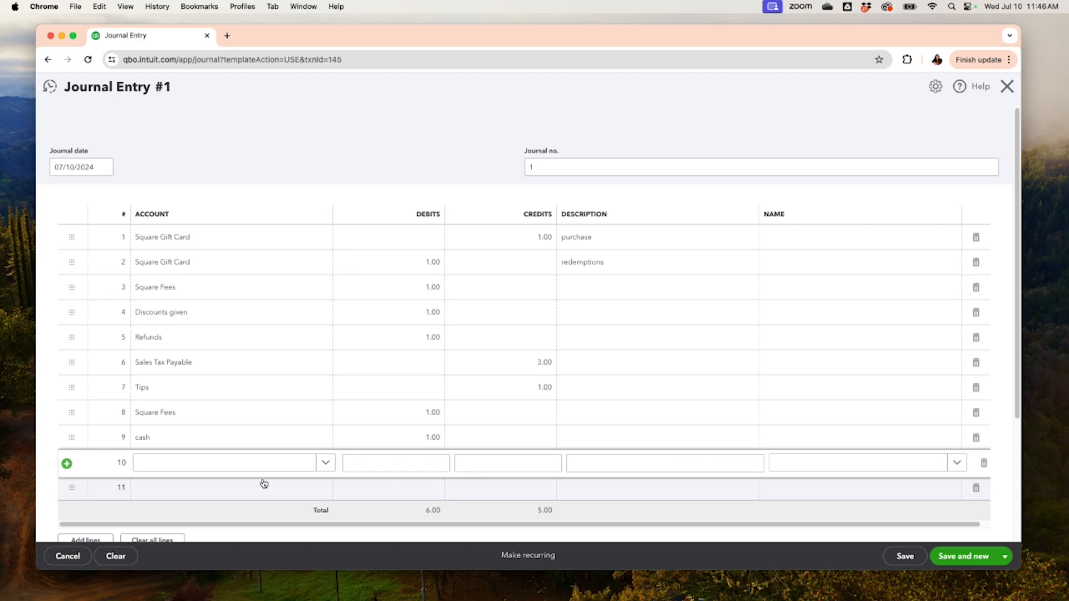
click(299, 466)
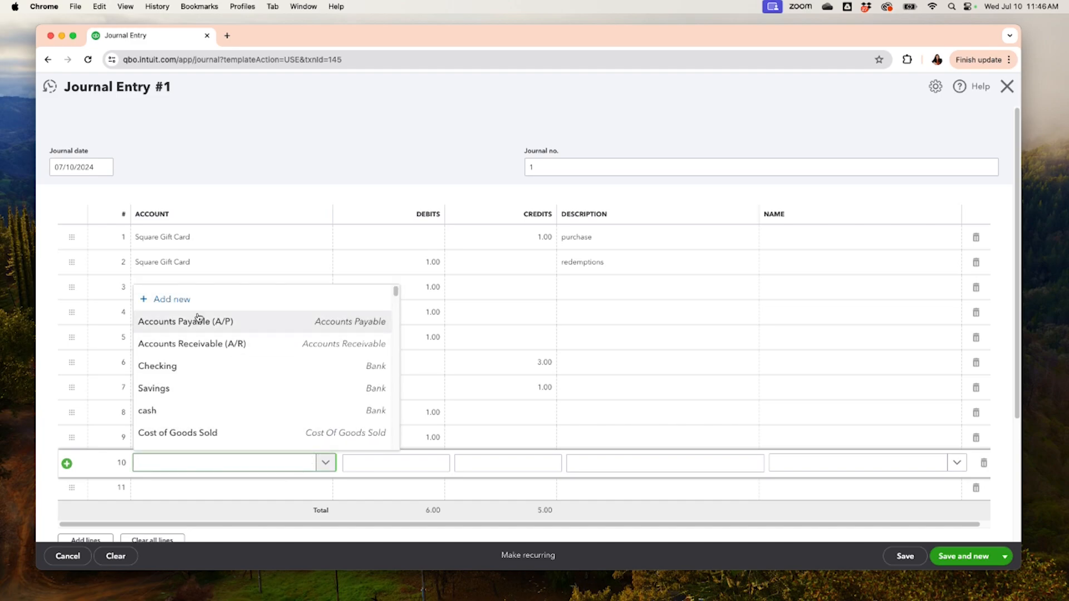
click(176, 310)
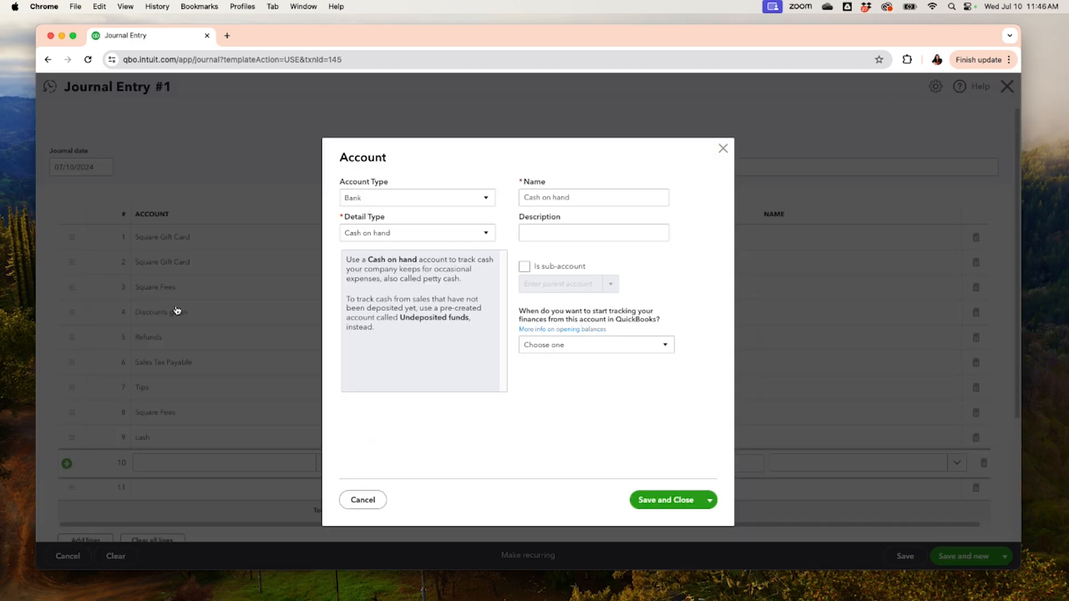
click(456, 236)
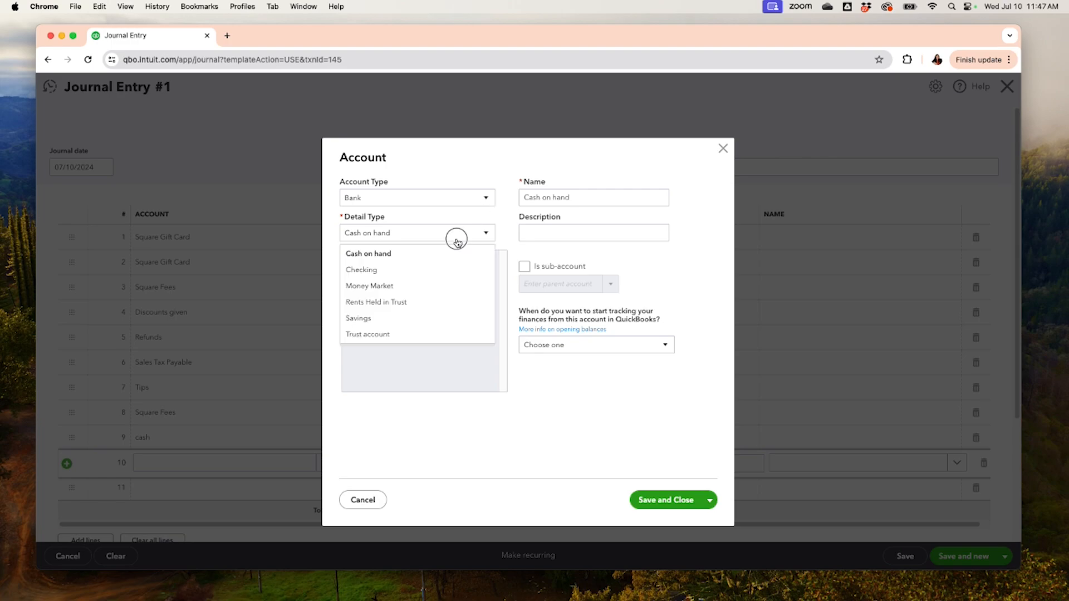
click(401, 272)
double_click(529, 199)
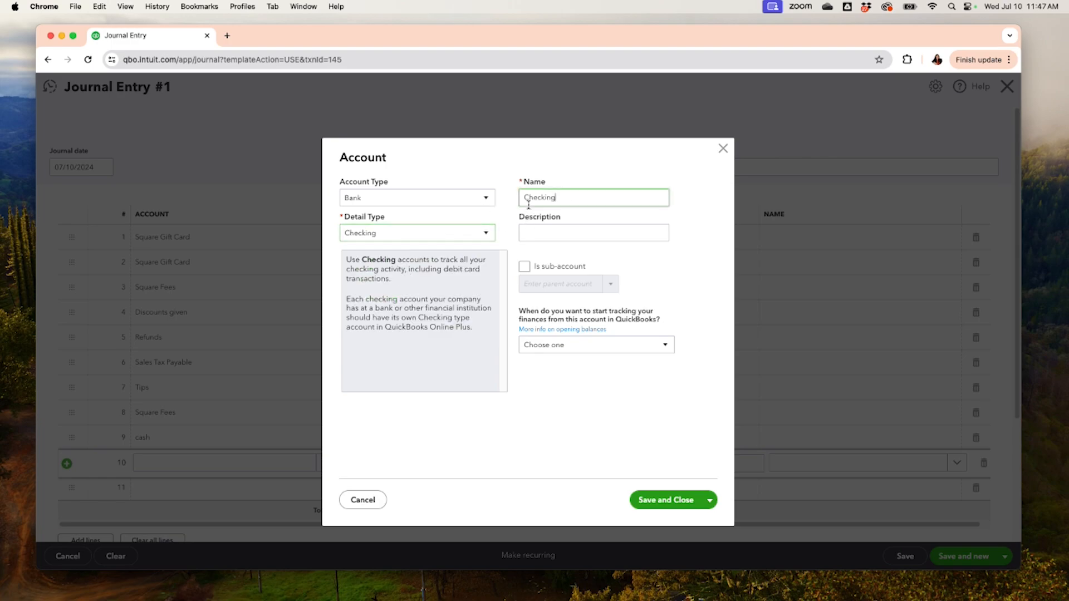
text(Square Chec)
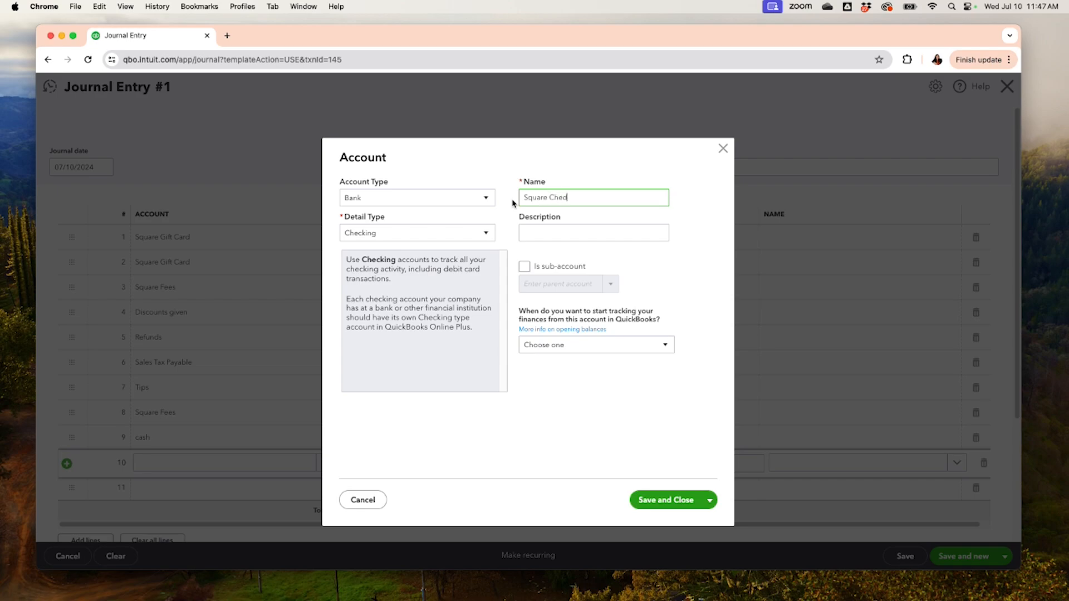
text(king)
click(659, 503)
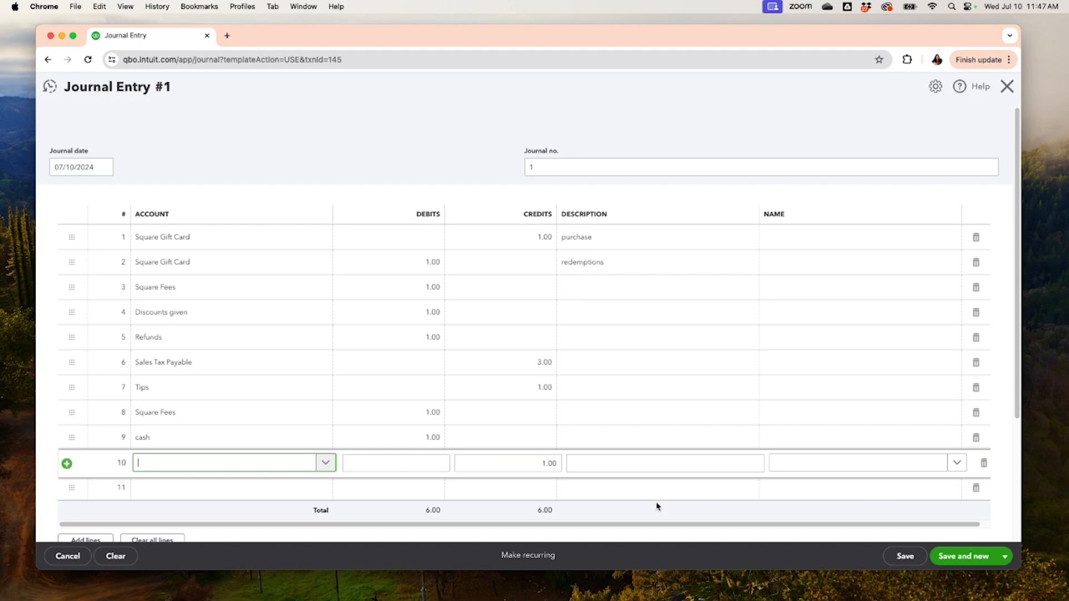
Step: Set the account on journal line 10 to Square Checking, and save and close the journal entry
text(square)
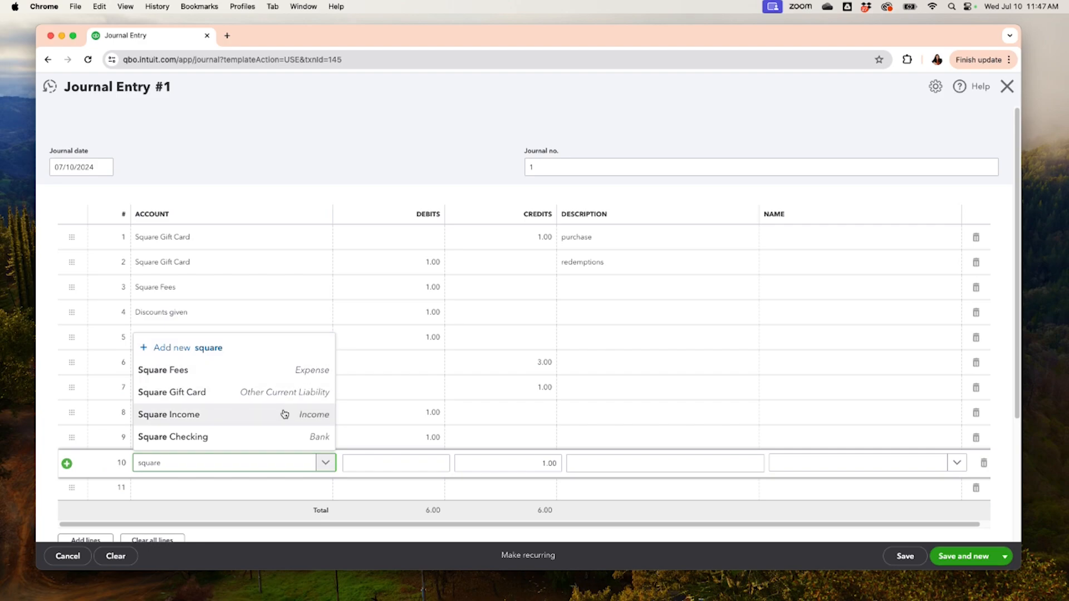
click(286, 437)
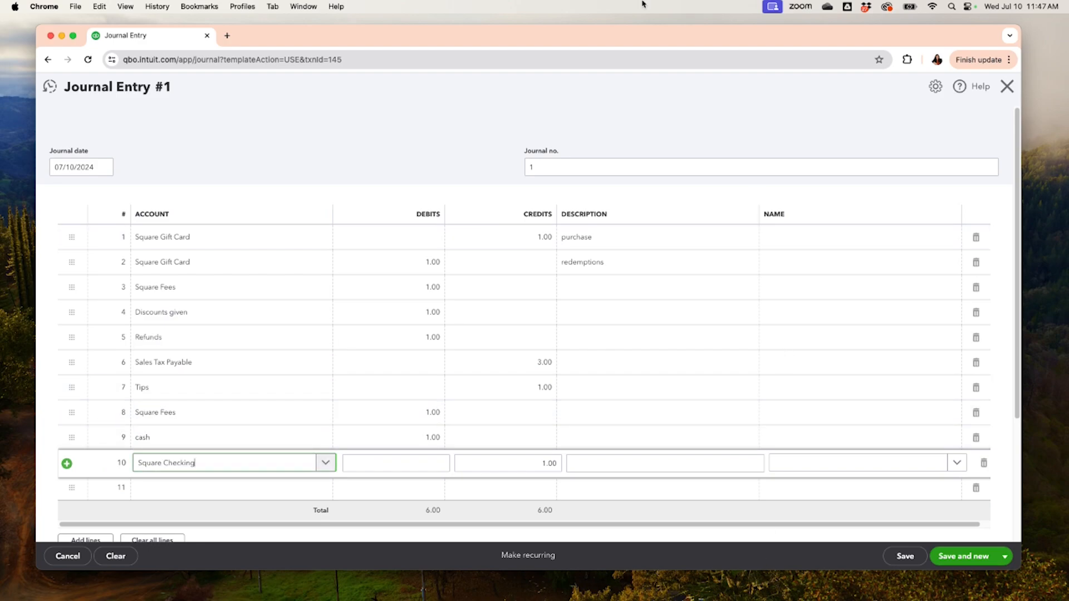
click(629, 106)
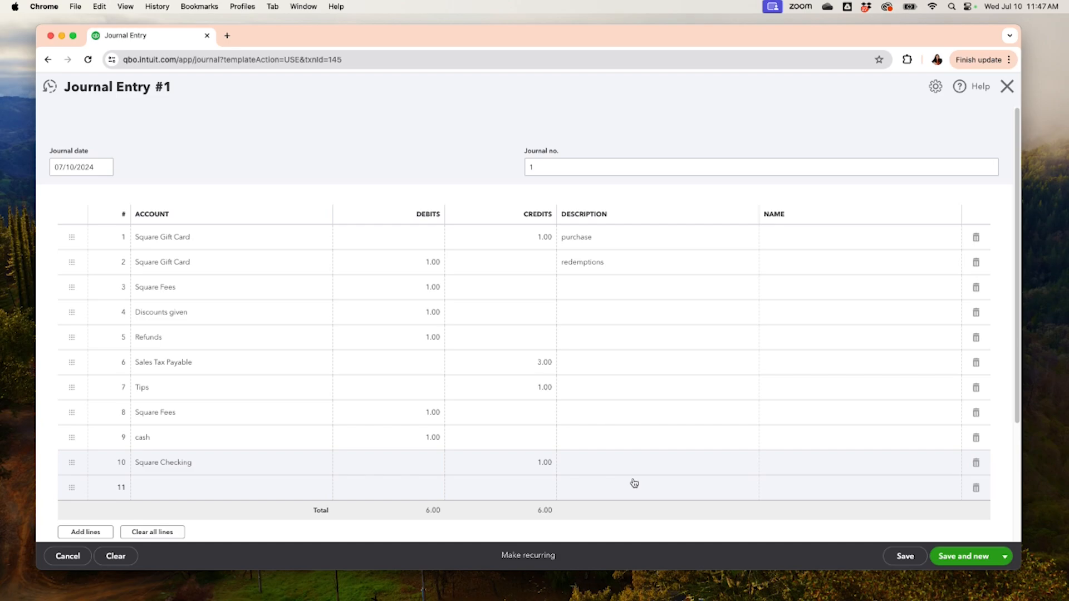
click(886, 557)
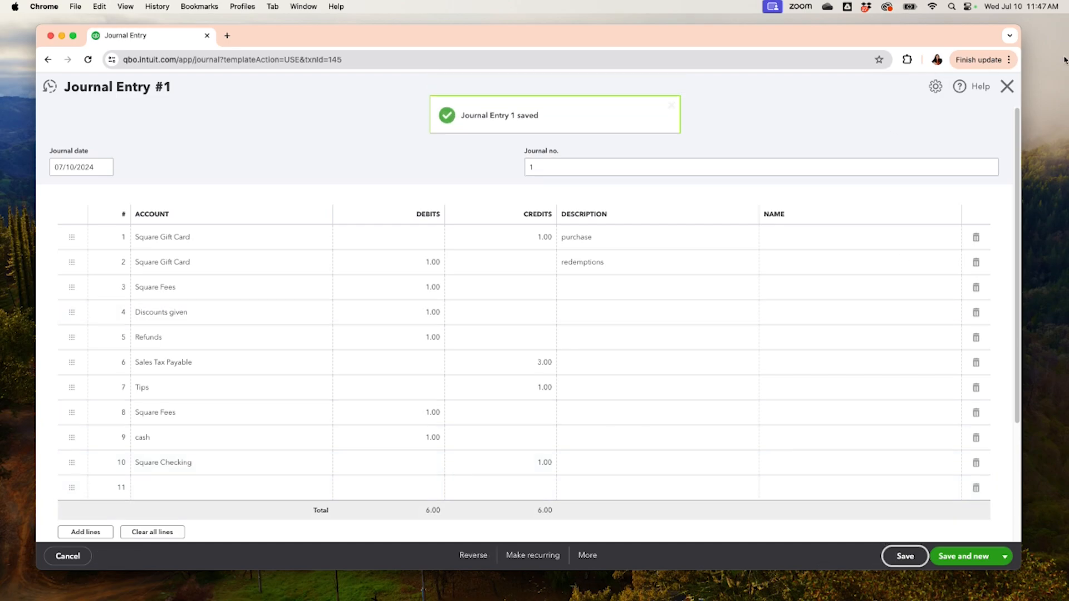
click(1006, 95)
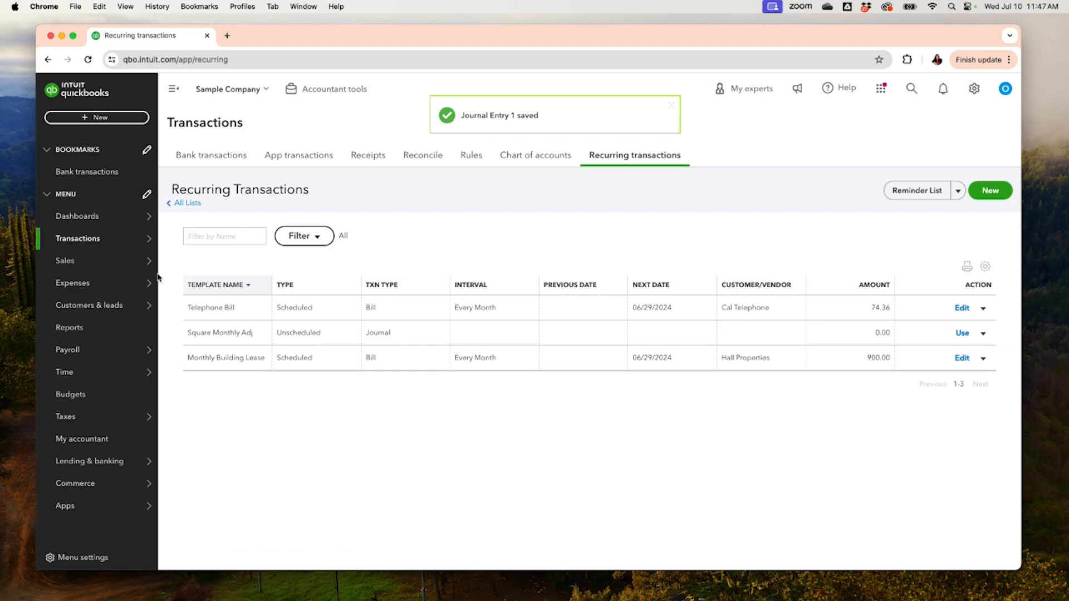
Step: Open the bank transactions page and dismiss the bank connection introduction
mouse_move(102, 260)
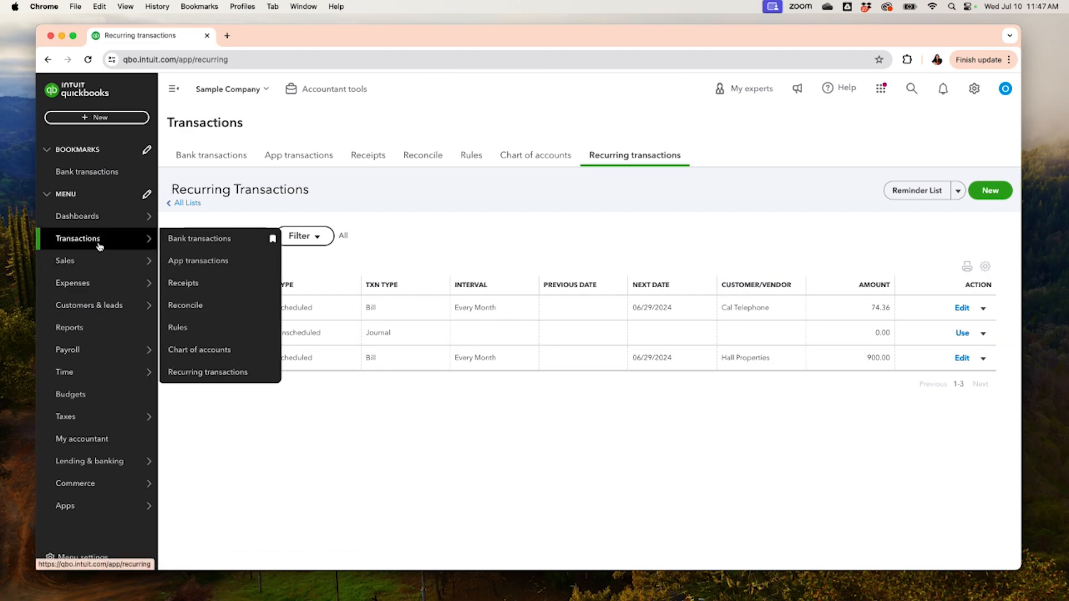
click(184, 239)
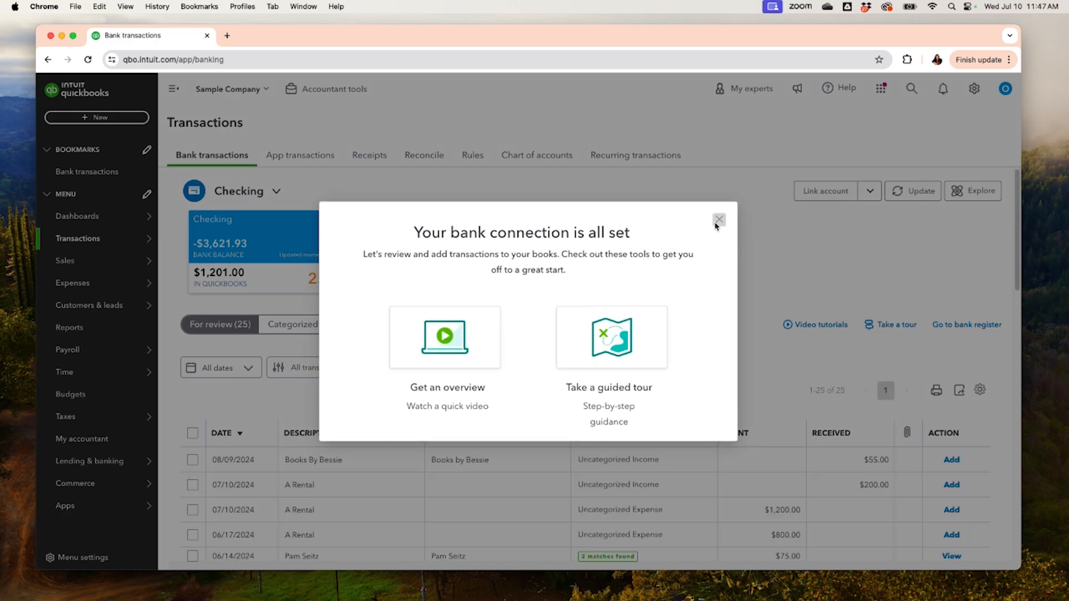
click(719, 222)
Step: Expand the $55.00 Books By Bessie deposit and replace its payee with a new customer named Square Customer
scroll(432, 443, down, 3)
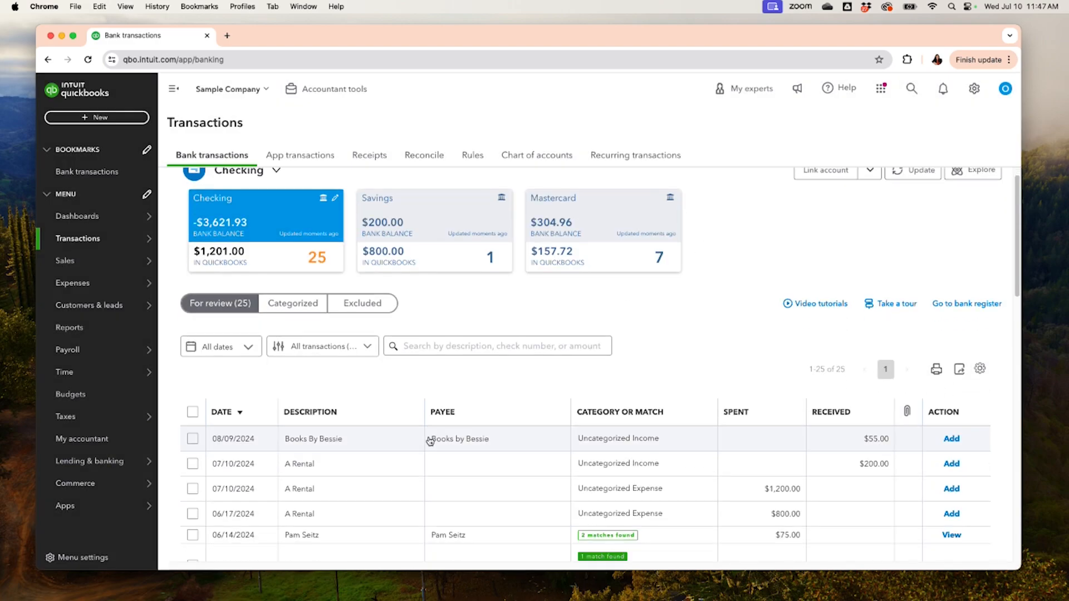
scroll(431, 441, down, 2)
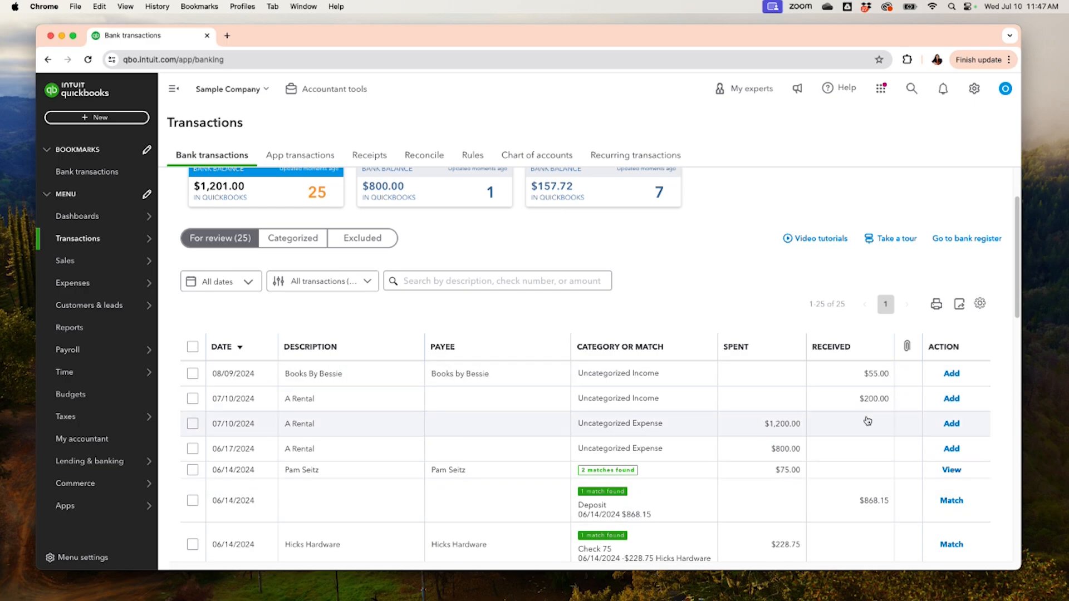
click(886, 378)
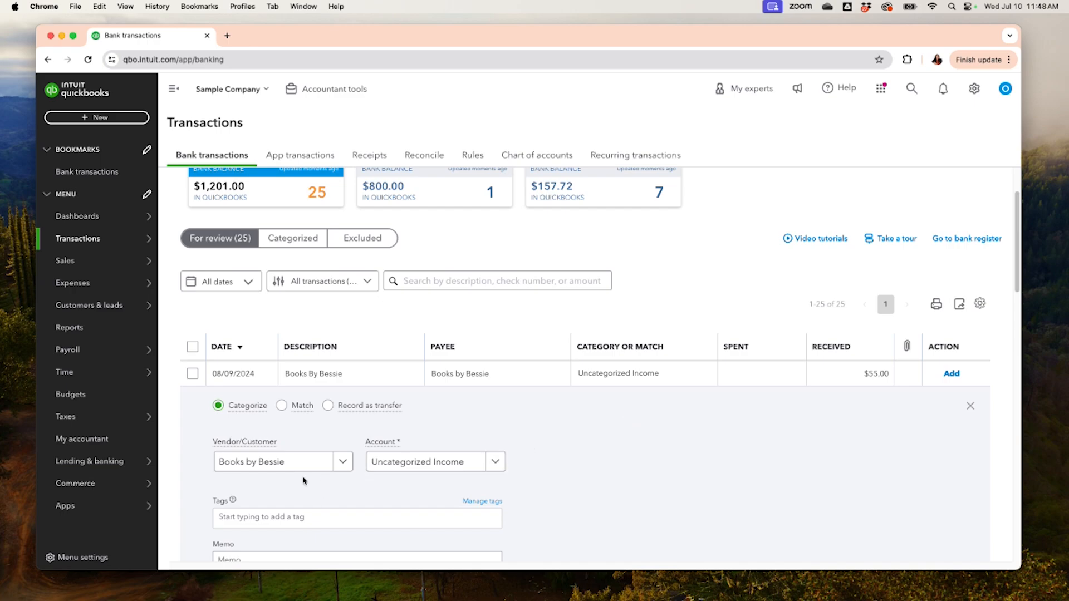
click(282, 461)
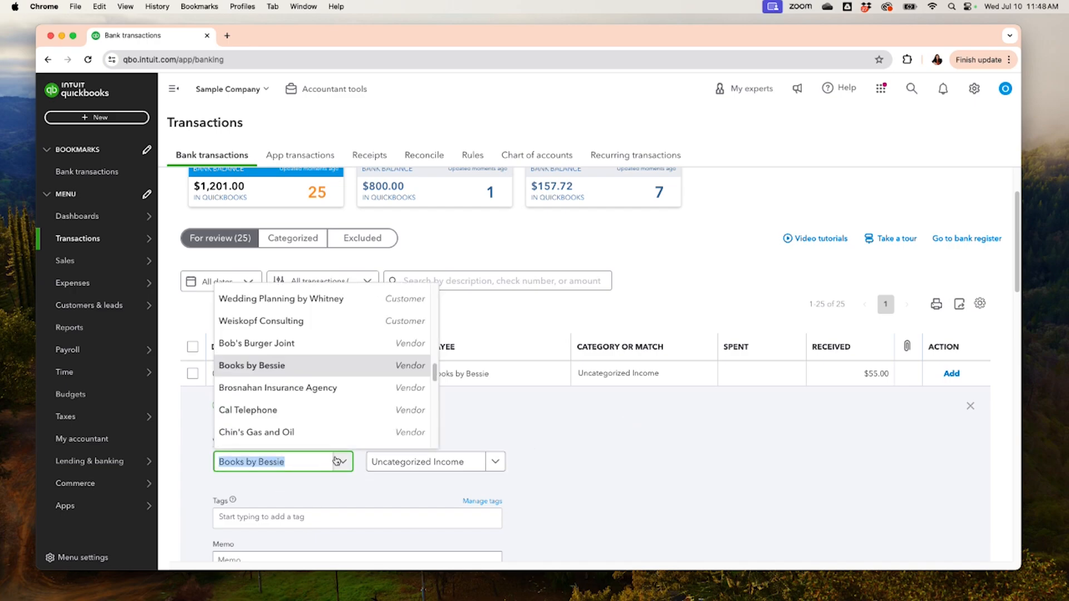
key(BackSpace)
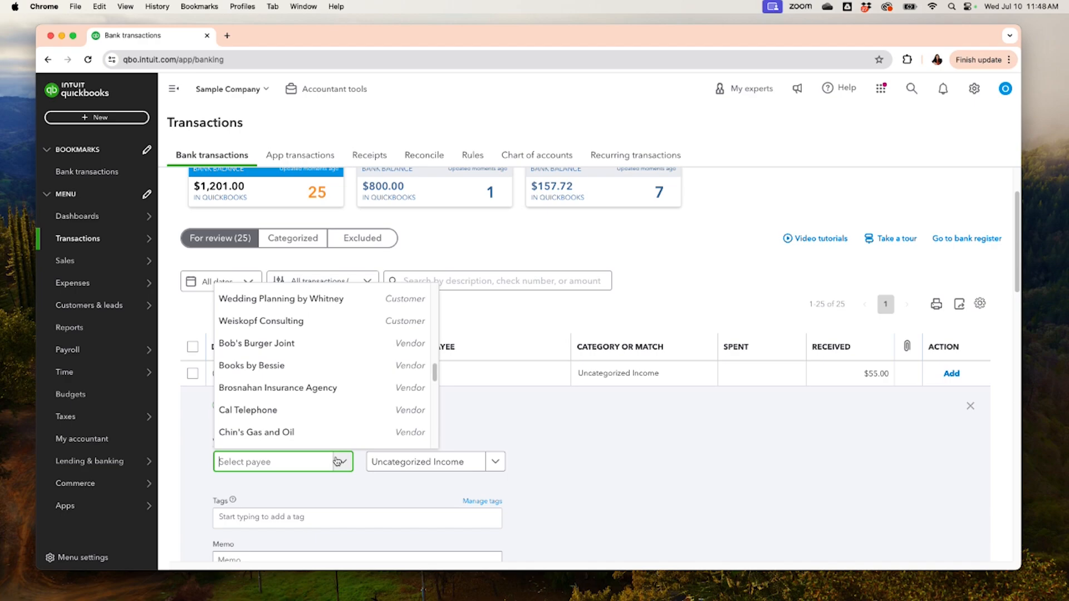
text(Square Customer)
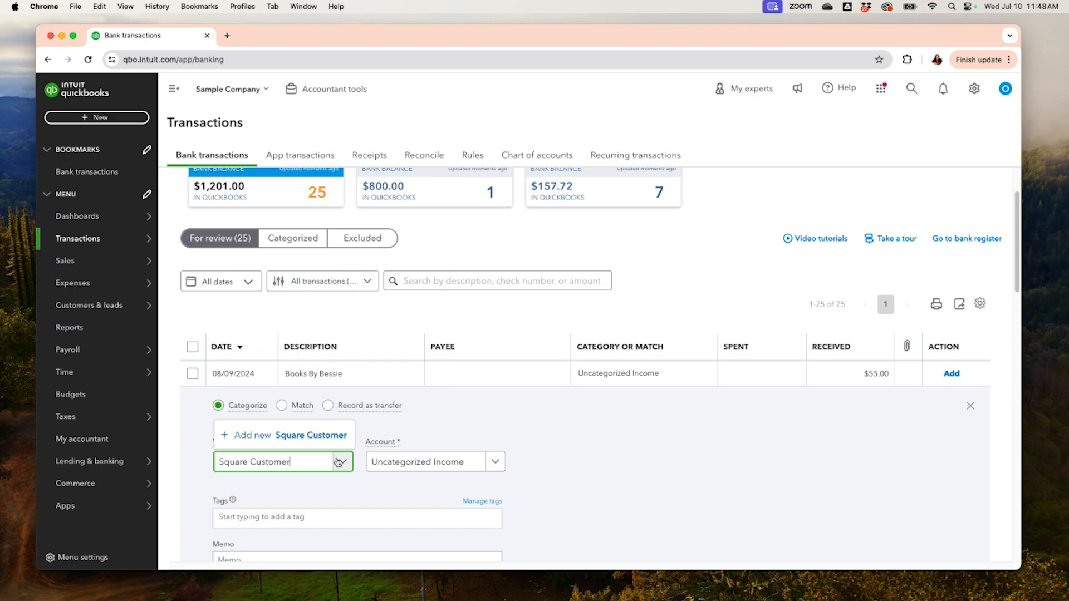
click(286, 435)
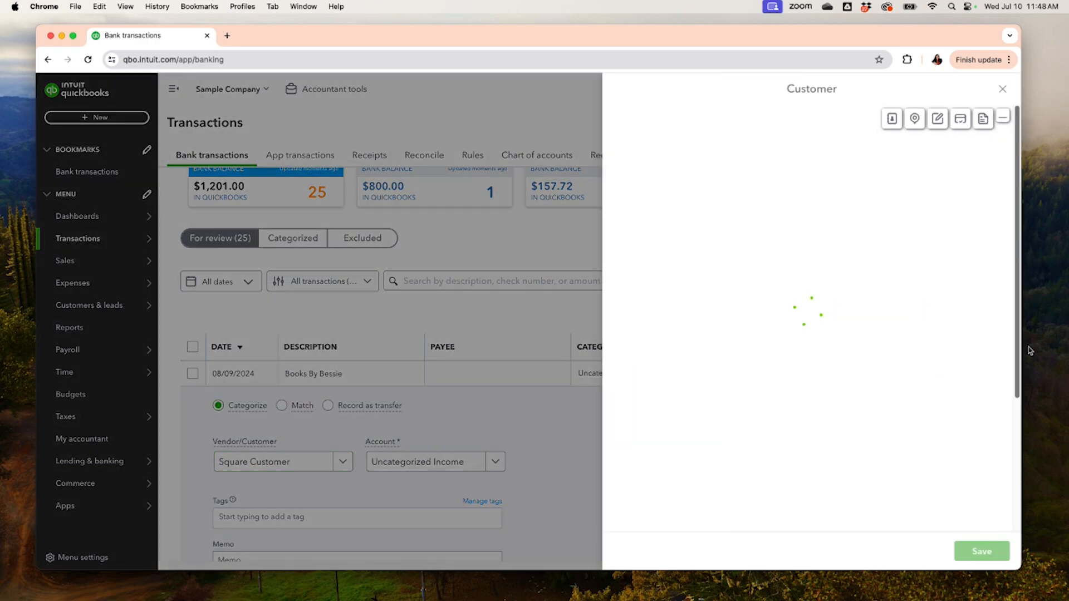
click(982, 553)
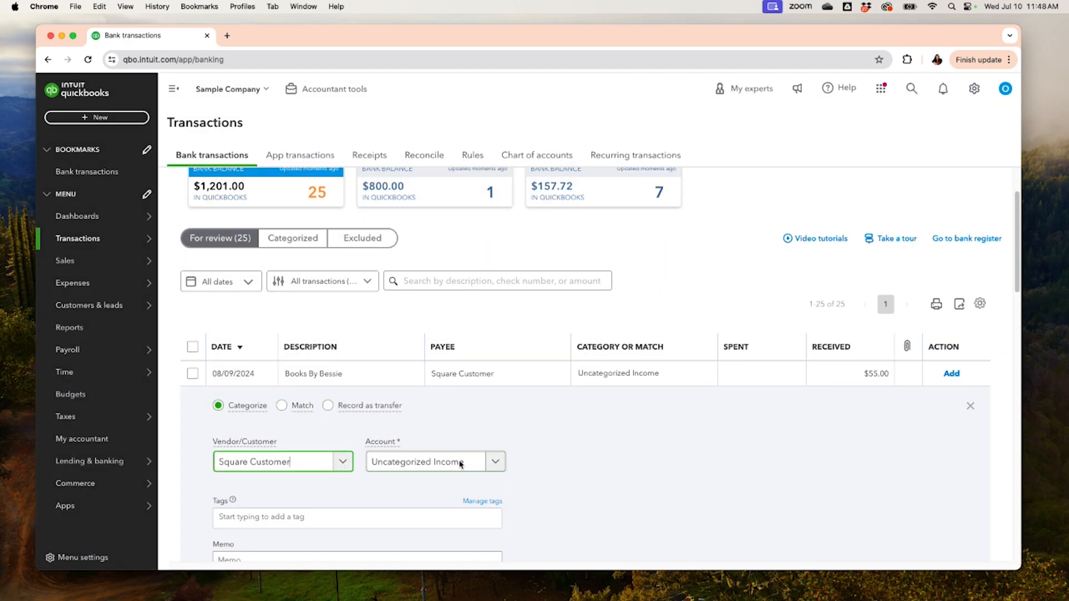
Step: Set the account of the $55.00 Books By Bessie deposit to Sales of Product Income
click(460, 465)
key(BackSpace)
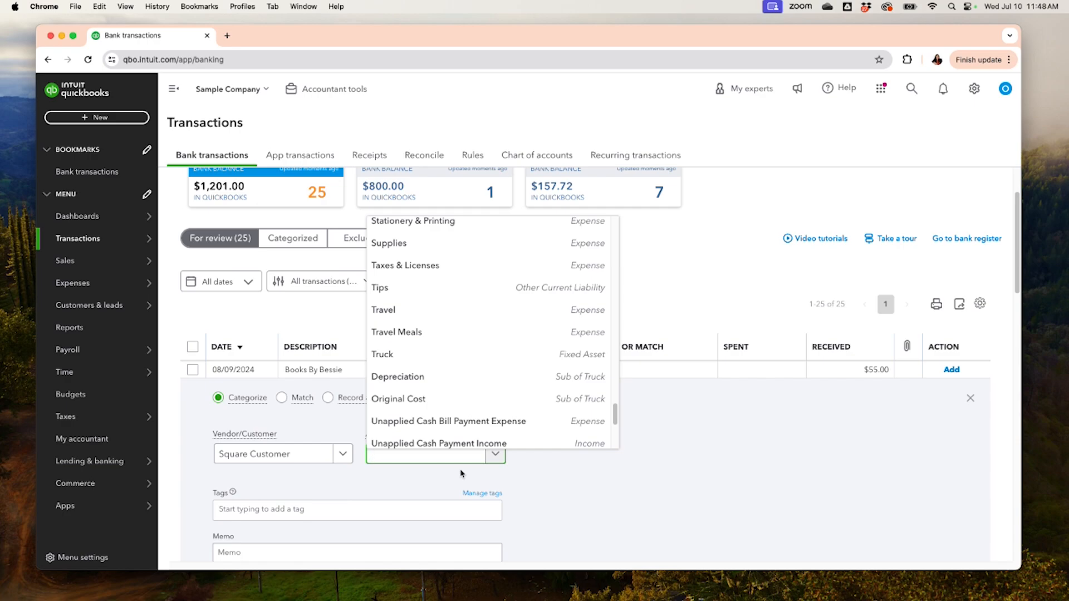
key(BackSpace)
text(sales)
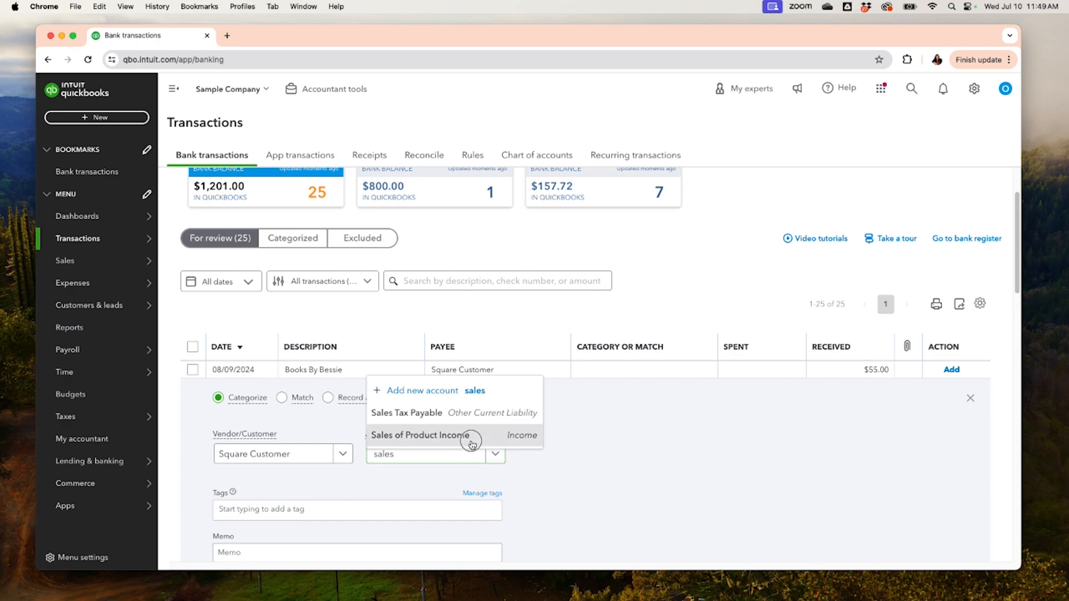
click(472, 438)
Step: Change the account of the $55.00 Books By Bessie deposit to Square Income and add the transaction to the books
scroll(601, 489, down, 2)
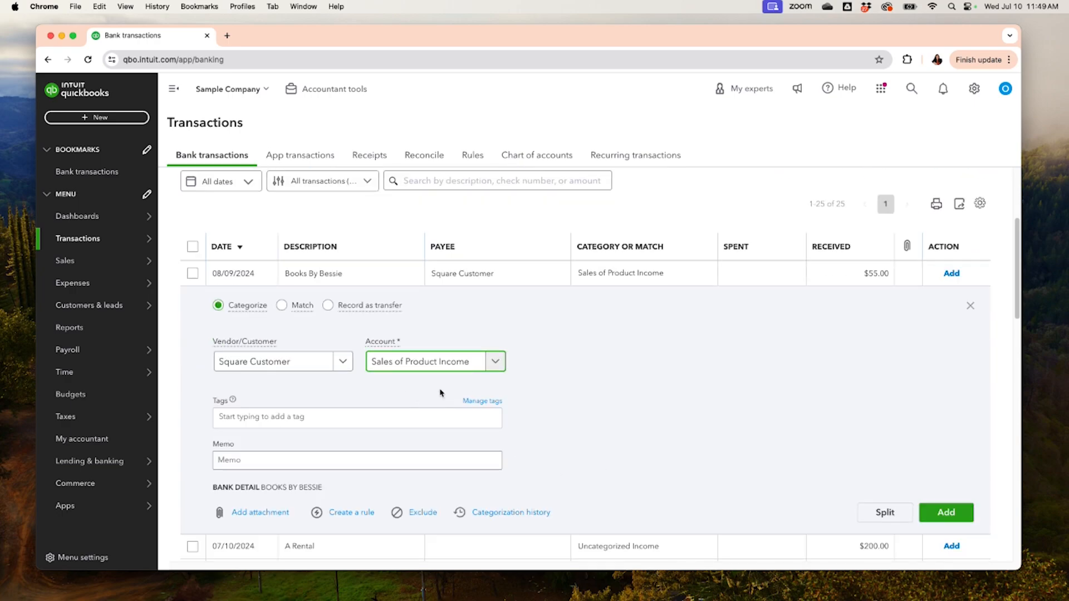
click(414, 364)
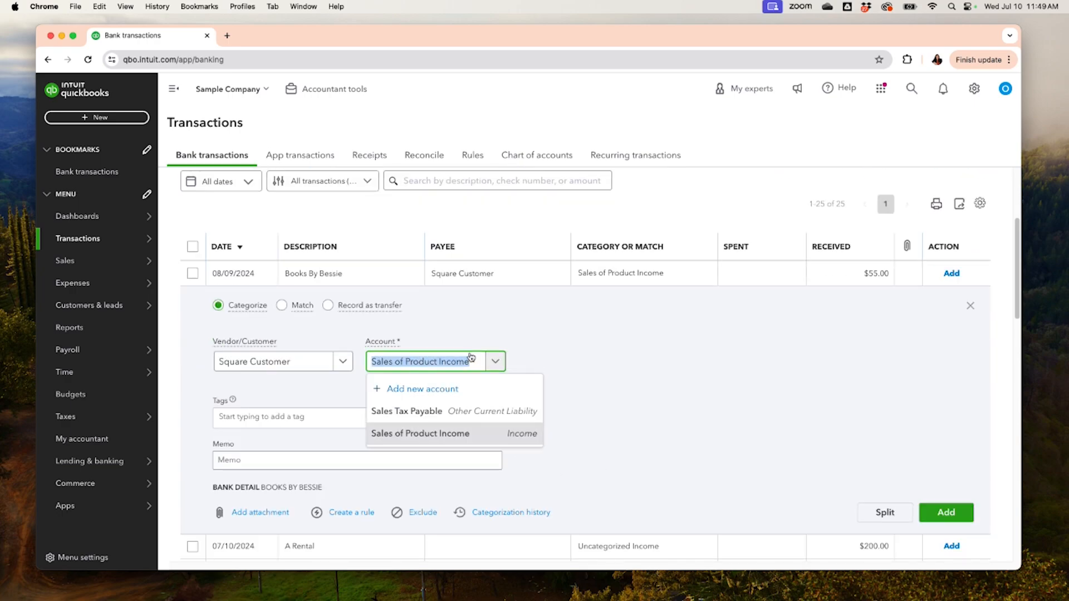
text(Square)
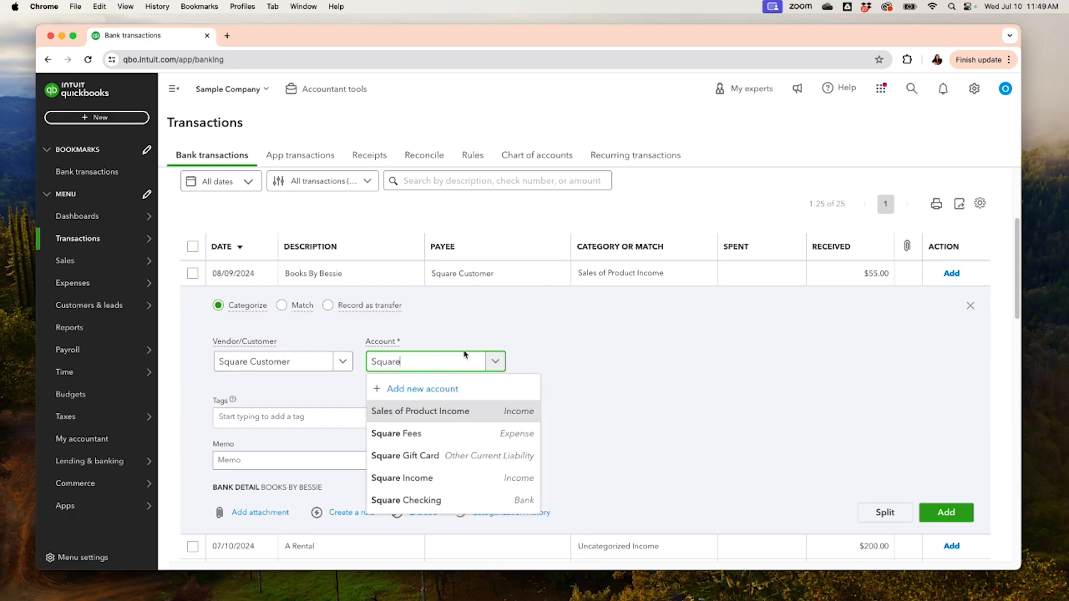
click(461, 479)
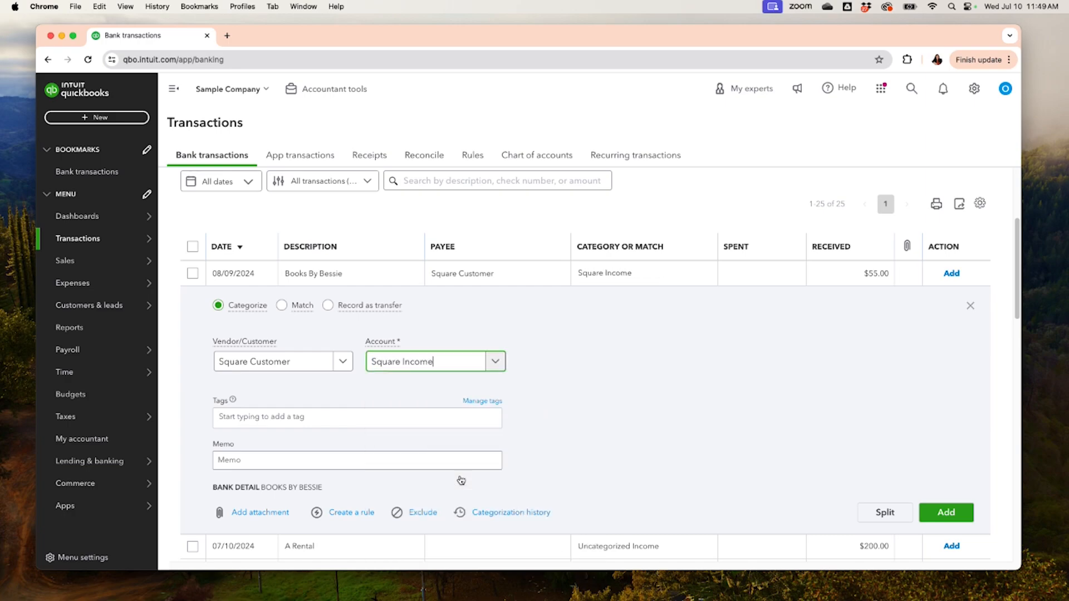
click(946, 510)
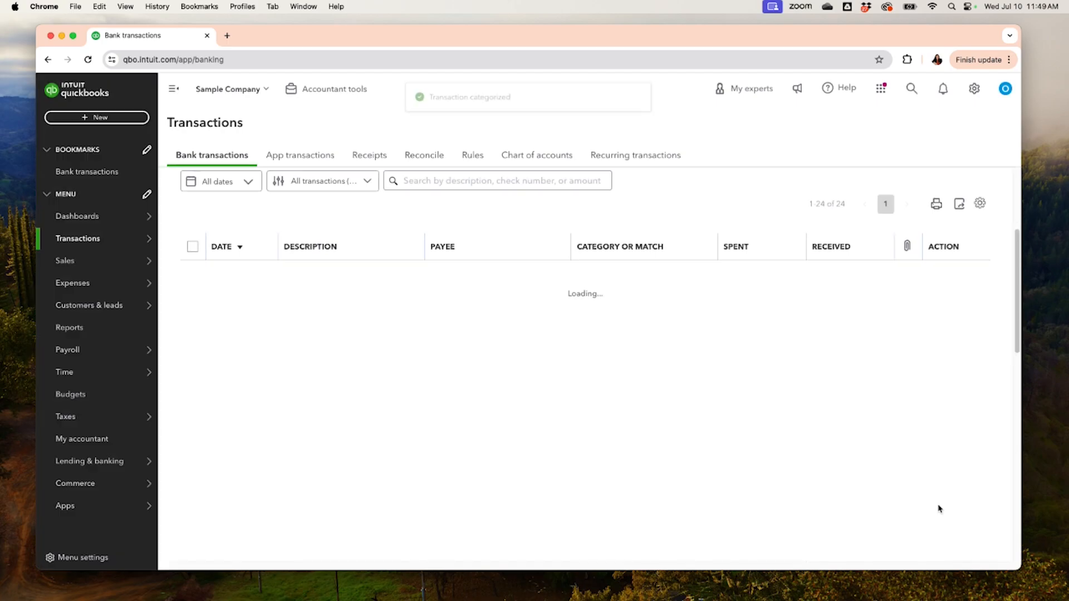
Step: Expand the $200.00 A Rental deposit dated 07/10/2024 and assign Square Customer as its payee
click(868, 273)
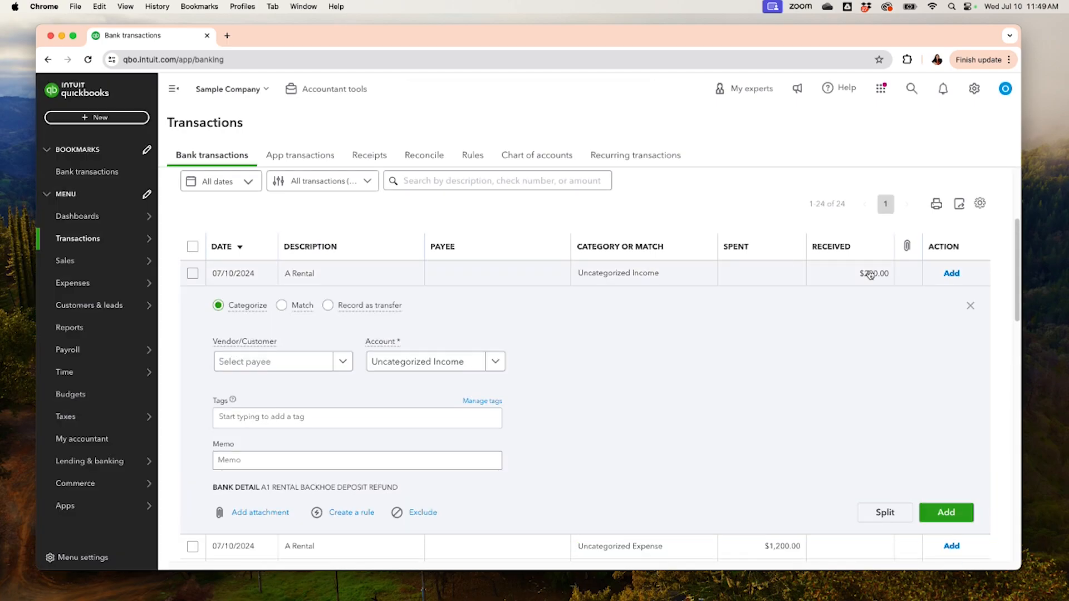
click(294, 370)
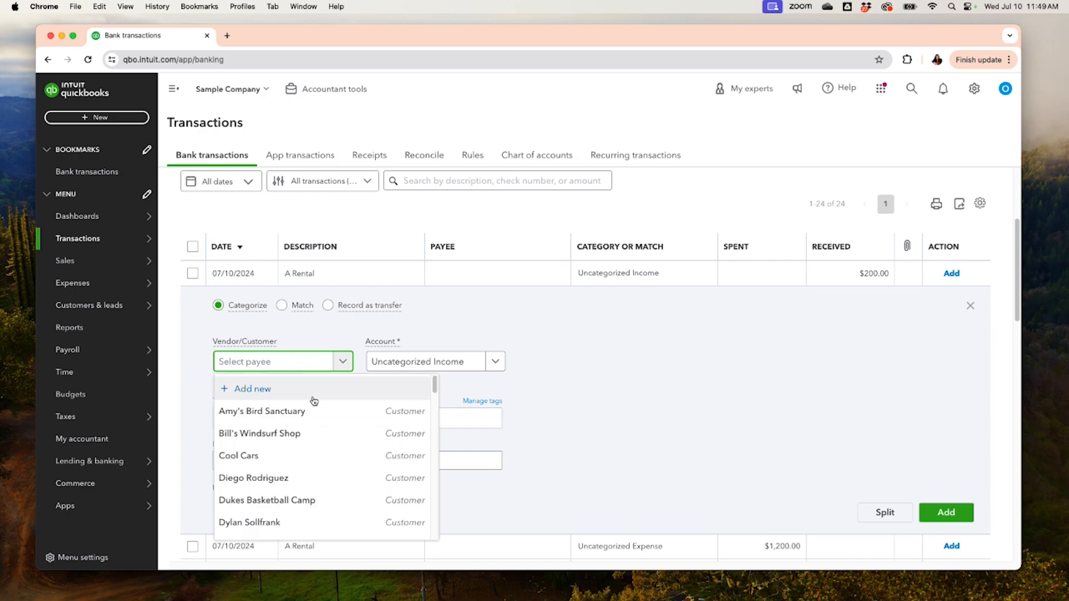
text(Square)
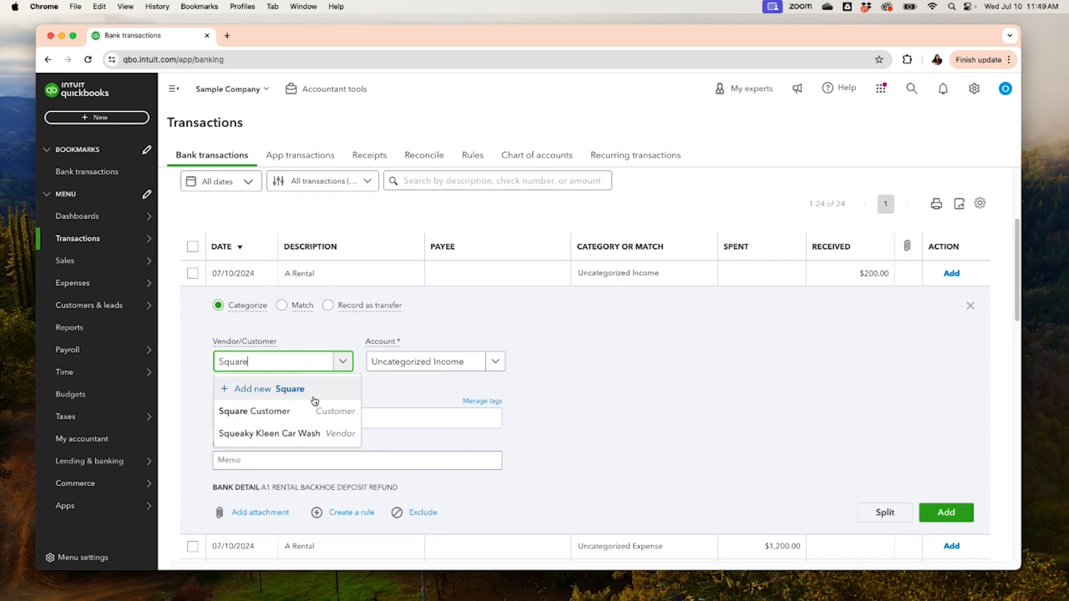
click(312, 410)
Step: Set the account of the $200.00 A Rental deposit to Square Income and add the transaction to the books
click(417, 361)
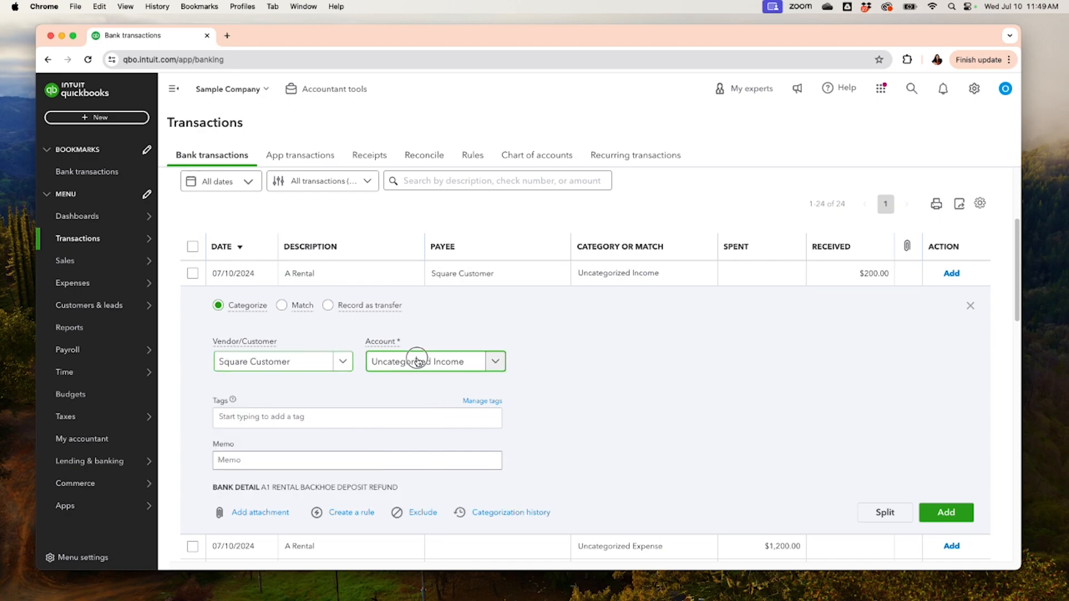
text(Squar)
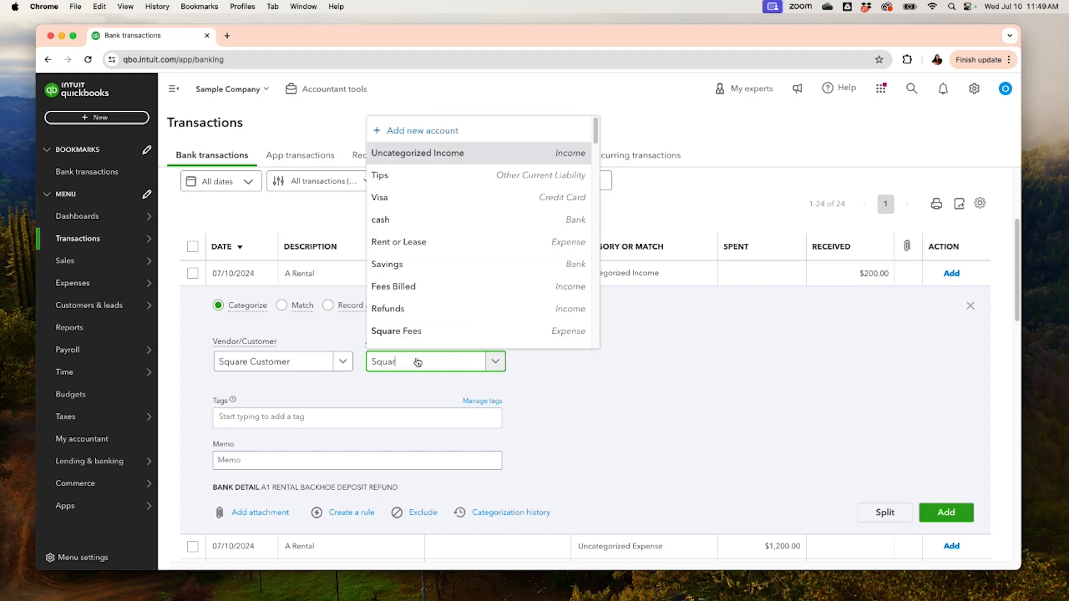
text(e income)
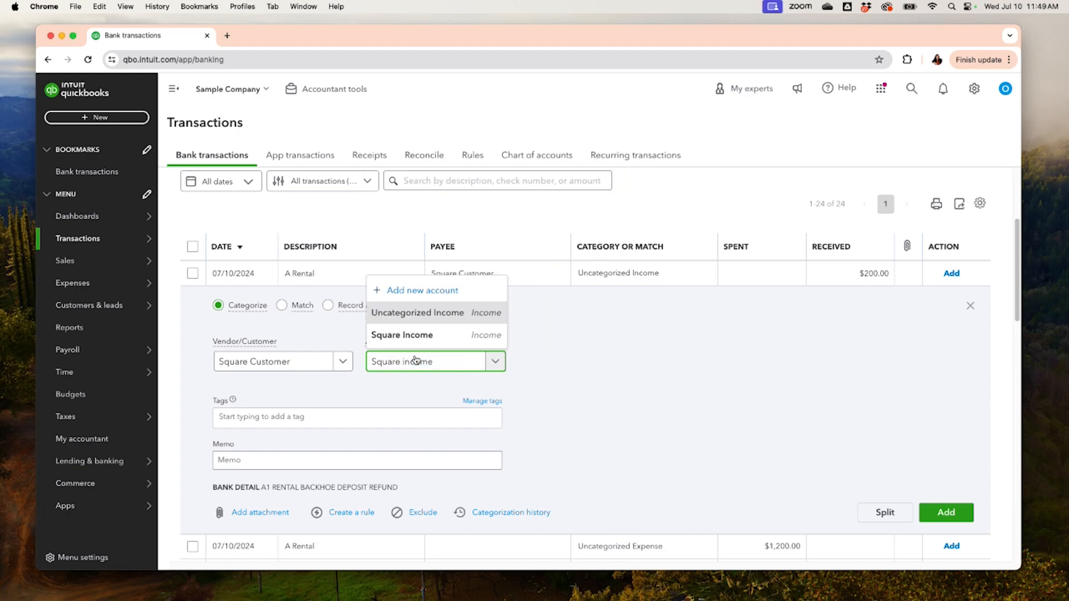
click(451, 335)
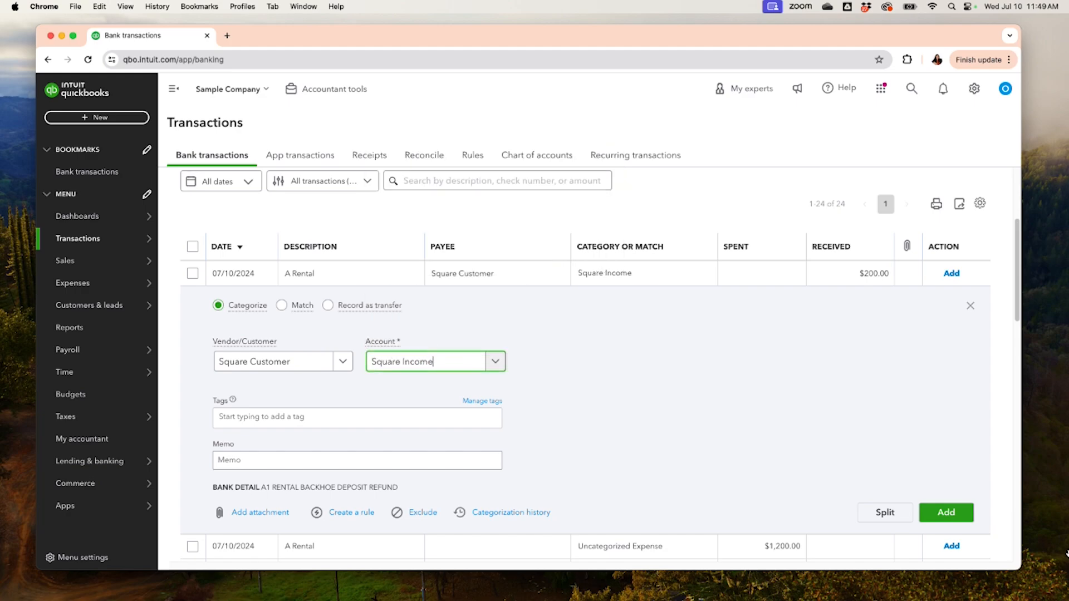
click(954, 522)
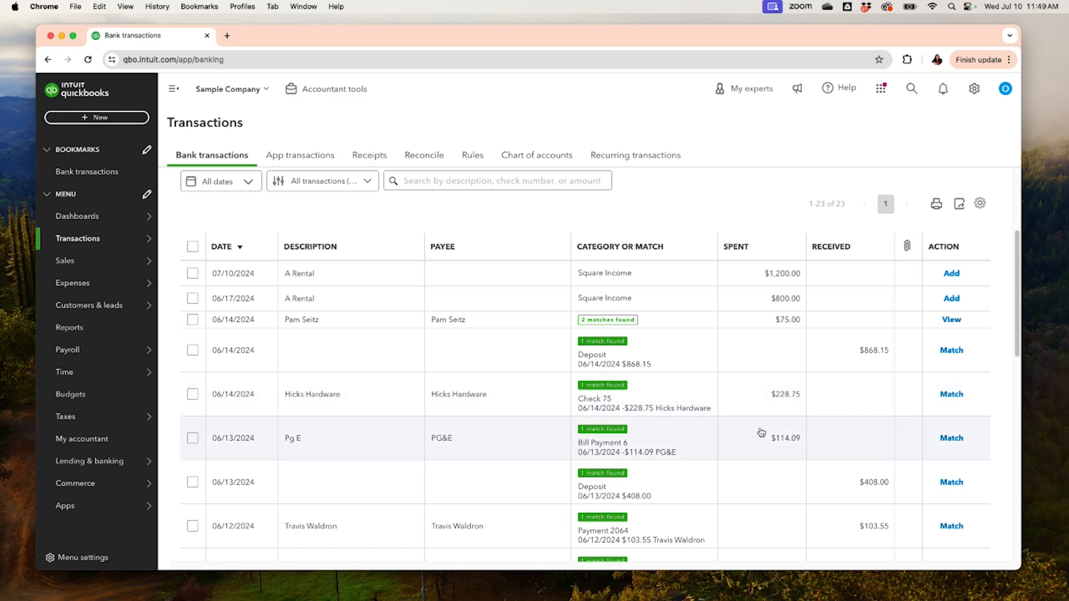
Step: Start a new journal entry from the Square Monthly Adj recurring template
scroll(760, 431, up, 3)
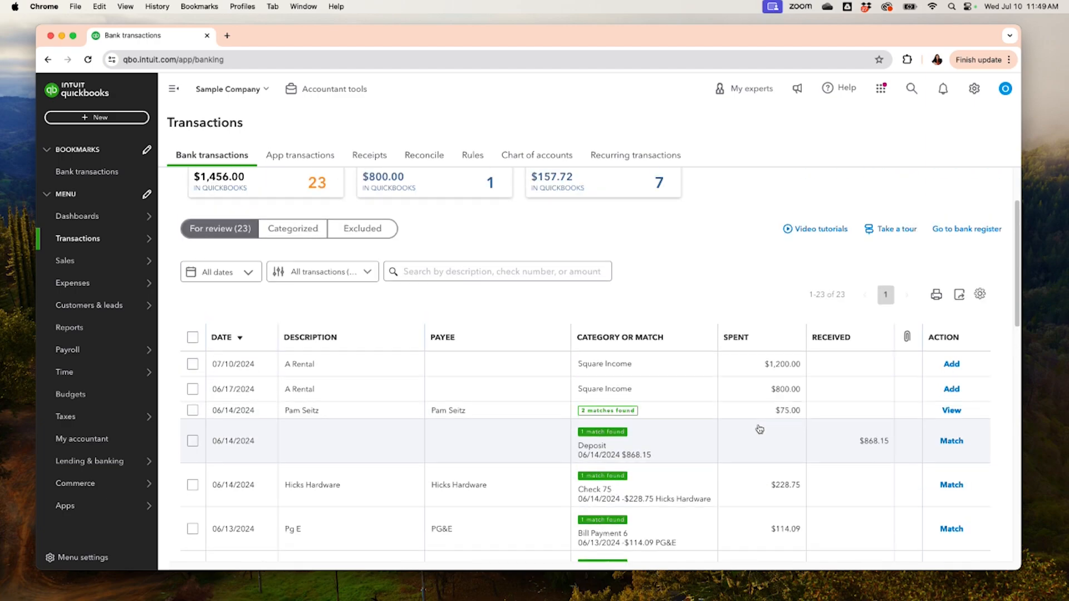
scroll(759, 430, up, 3)
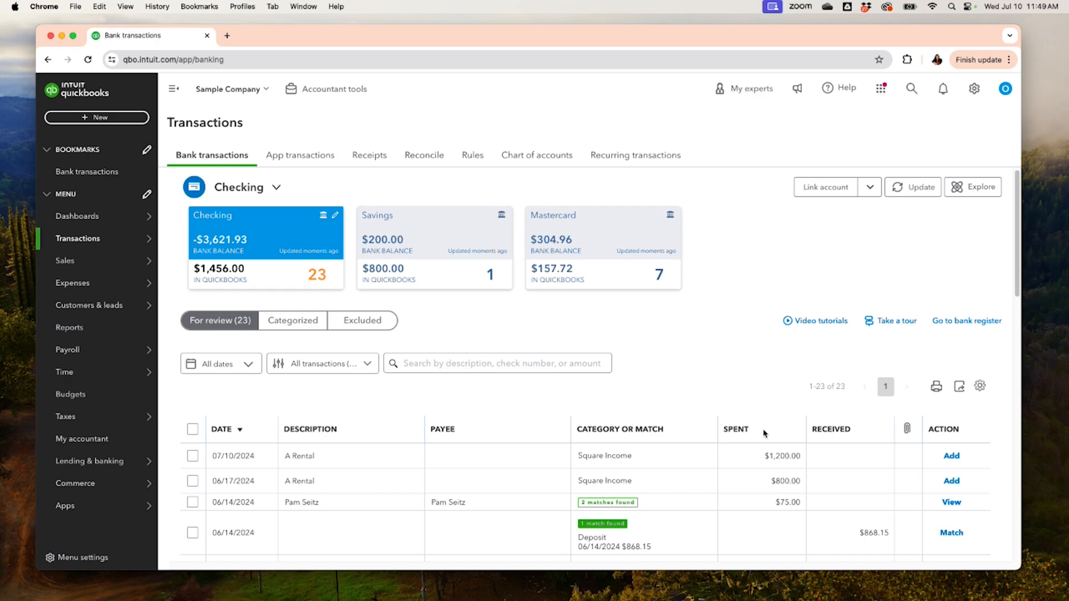
click(975, 90)
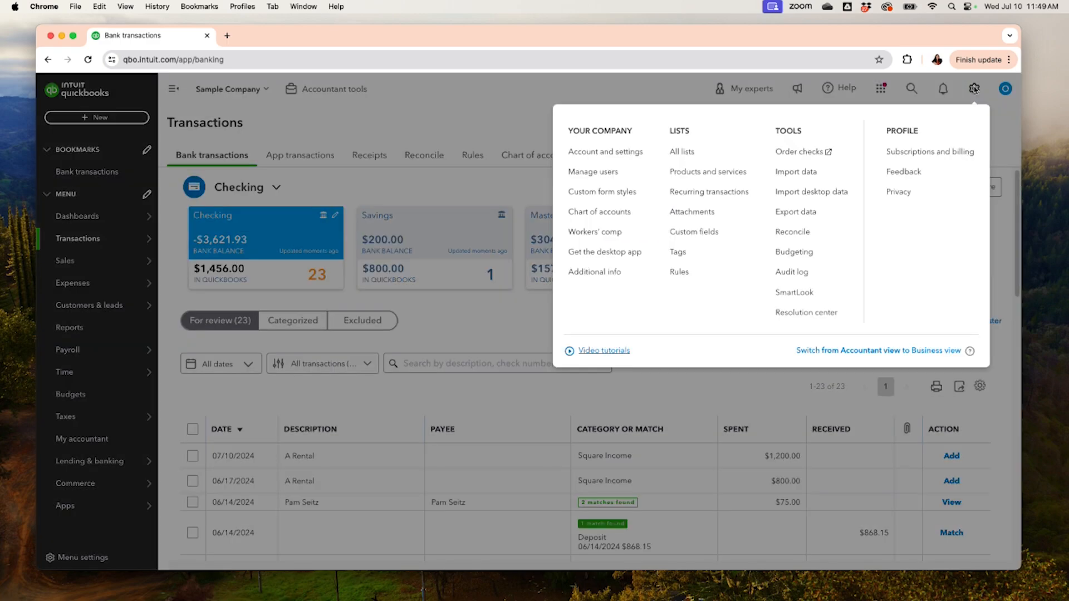
click(703, 193)
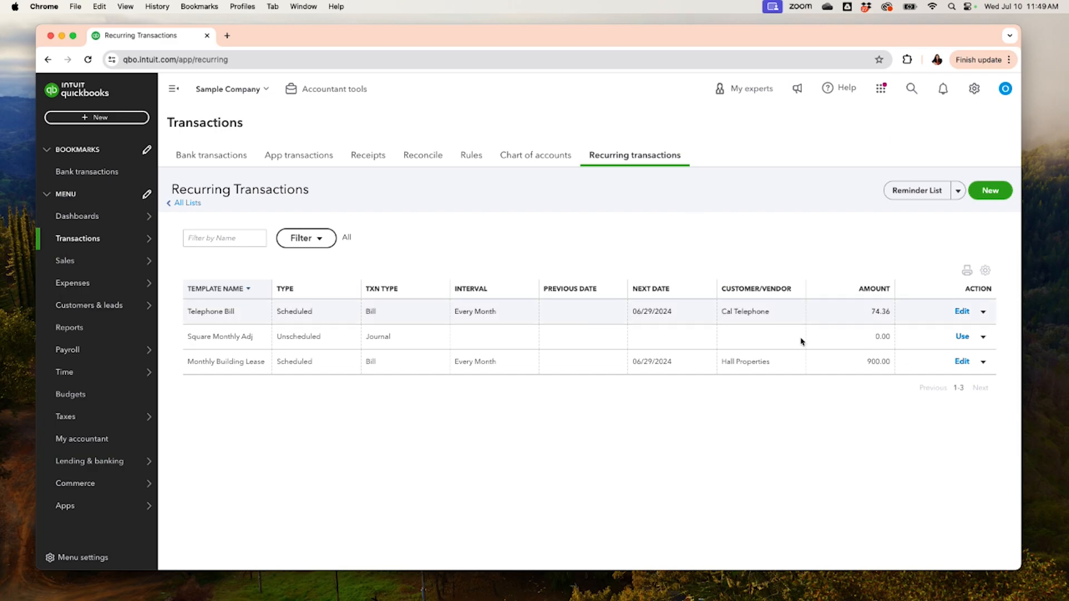
click(960, 337)
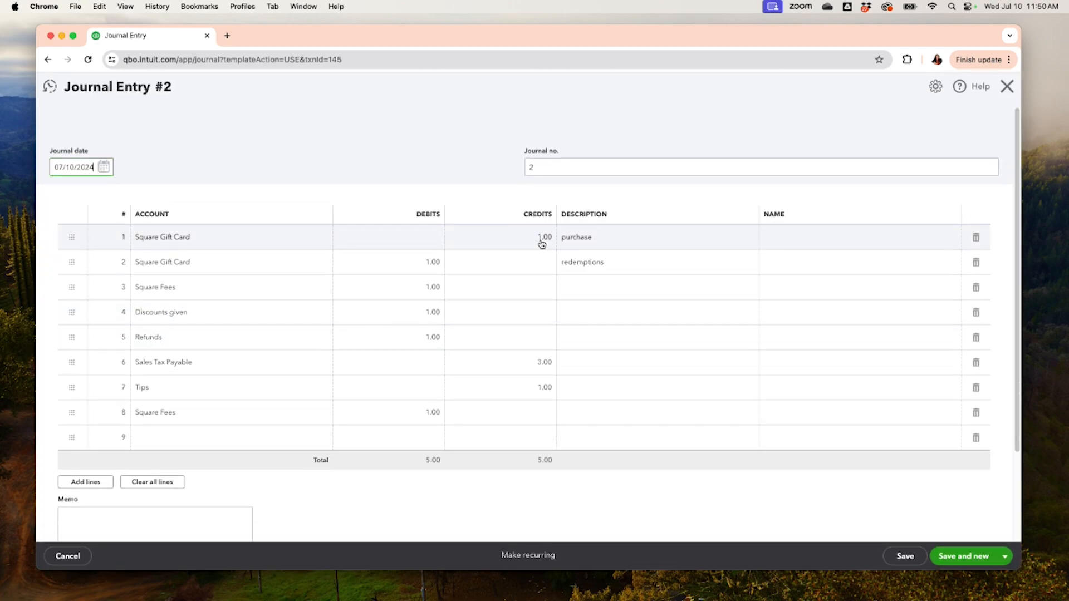
Step: Set the Square Gift Card purchase credit to 3, the gift card redemptions debit to 2, and the line 3 Square Fees debit to 2
click(542, 244)
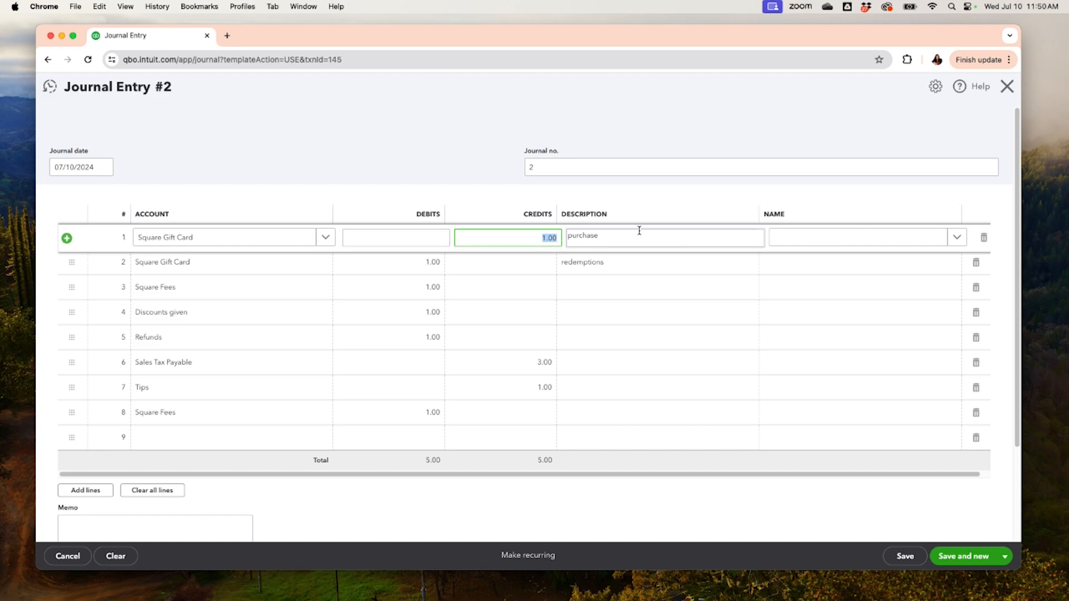
text(3)
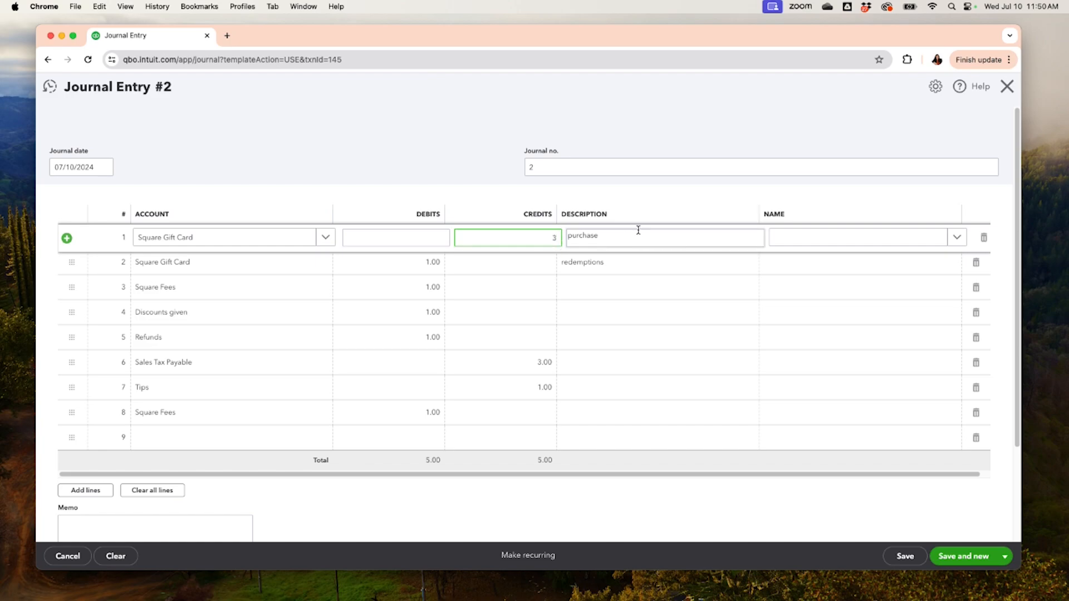
click(435, 263)
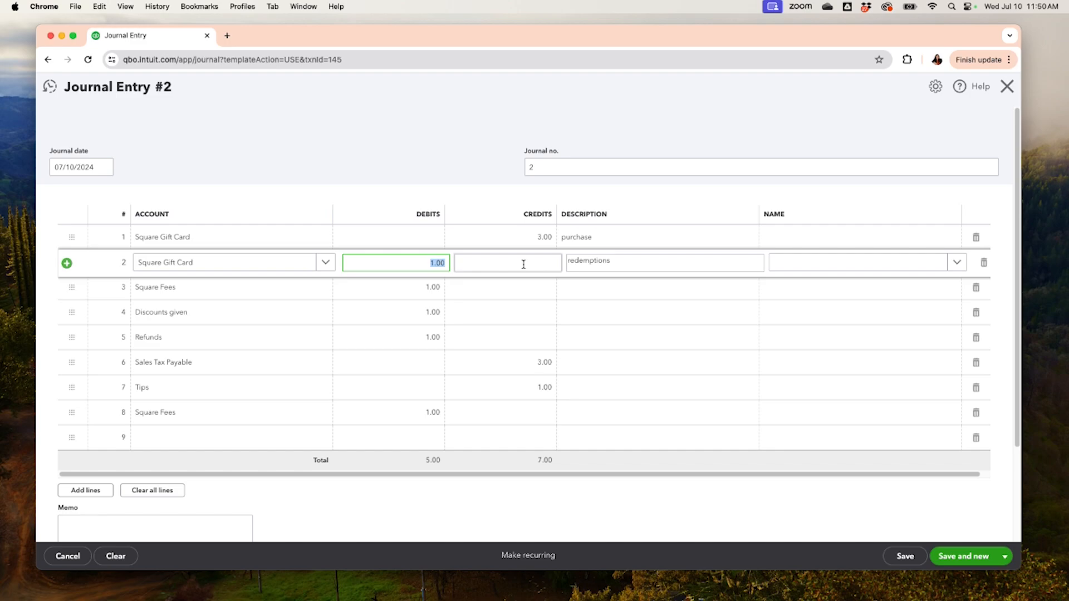
text(2)
click(435, 294)
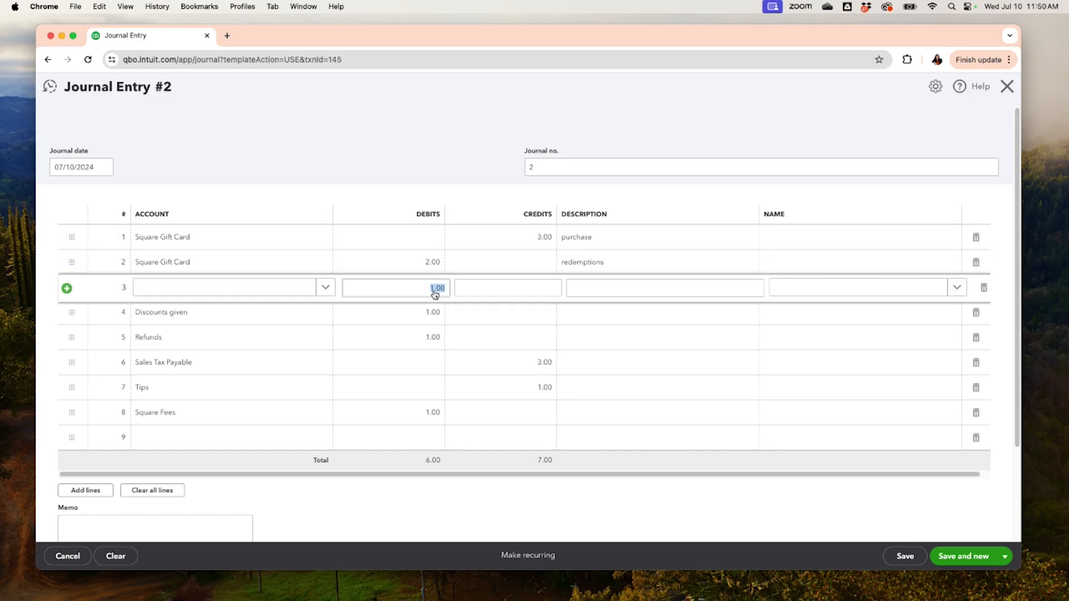
text(2)
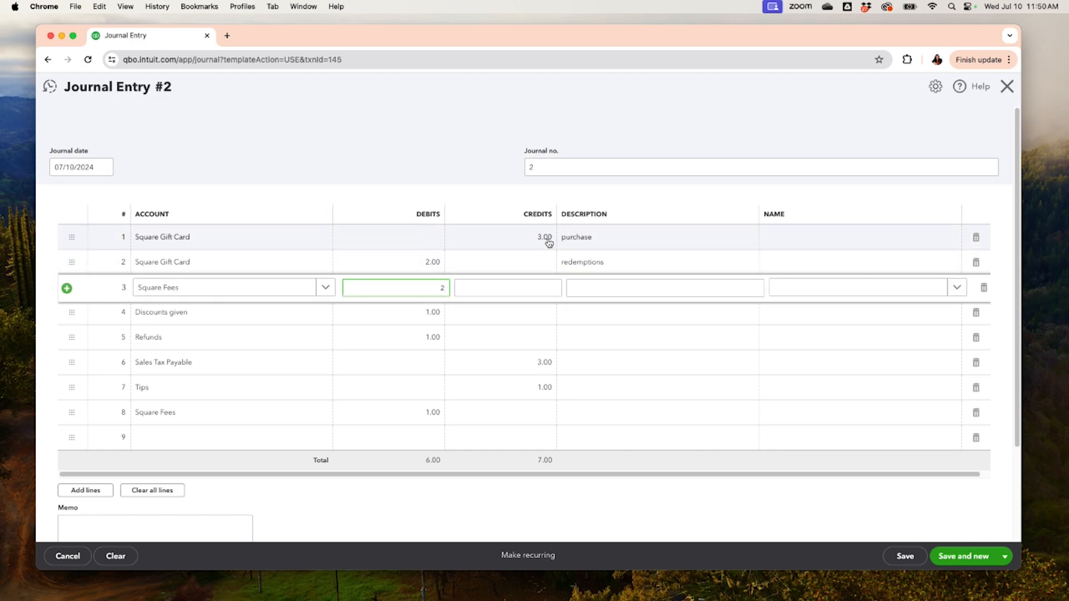
Step: Set the Discounts given debit to 0 and the Sales Tax Payable credit to .50
click(433, 318)
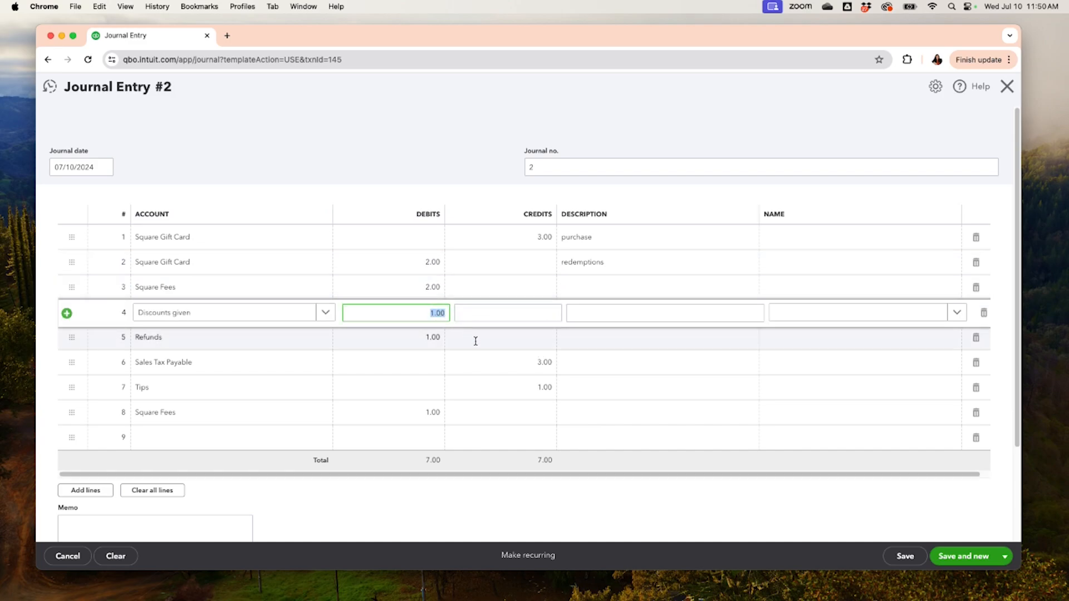
text(0)
click(436, 337)
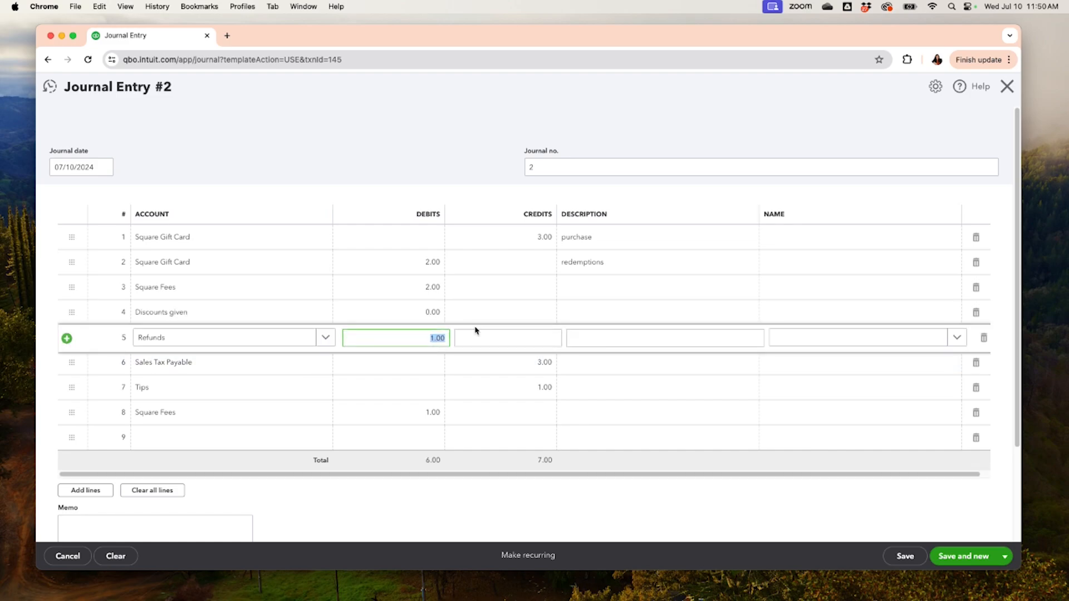
click(543, 365)
key(BackSpace)
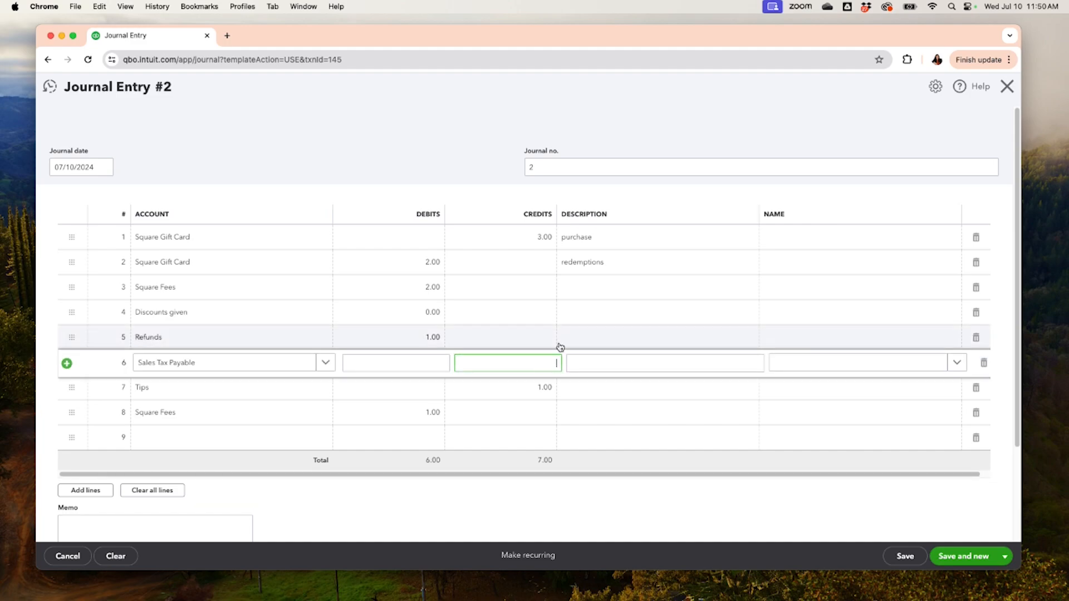
text(.50)
click(546, 387)
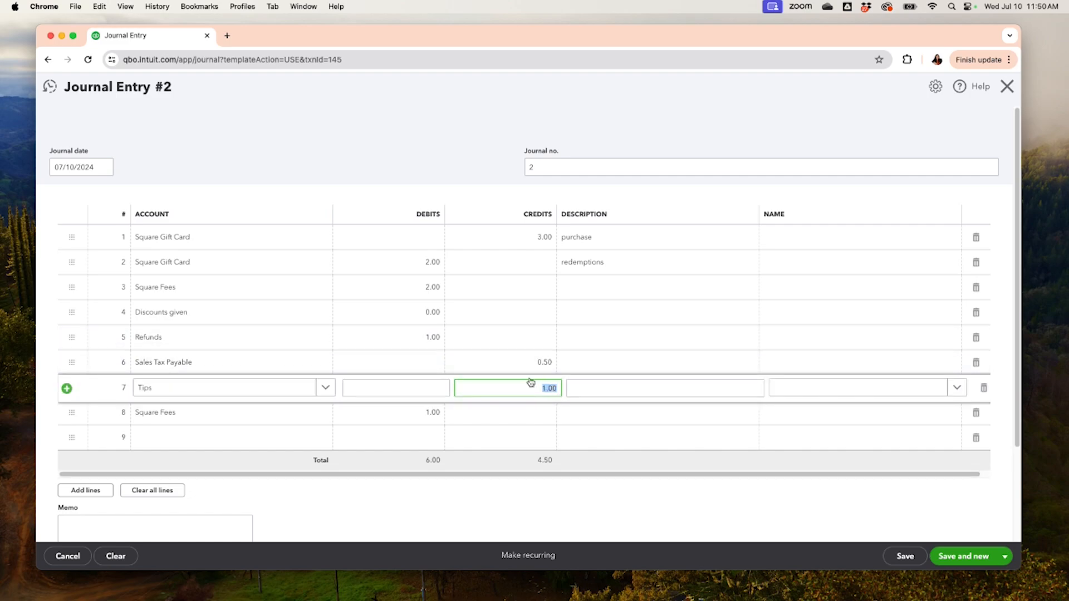
Step: Reselect Square Fees as the account on journal line 3
click(428, 411)
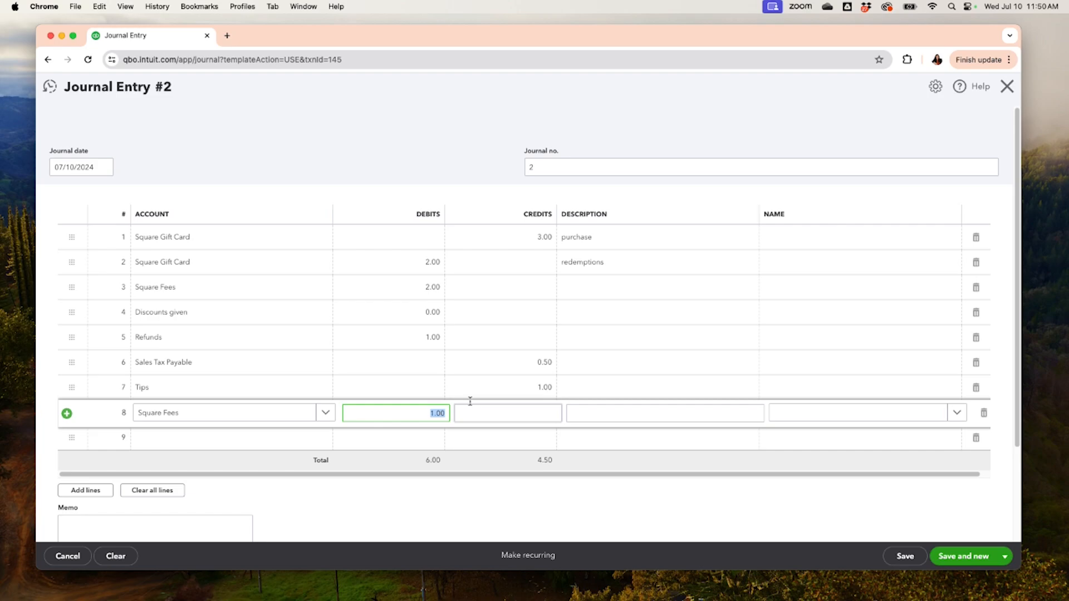
click(409, 288)
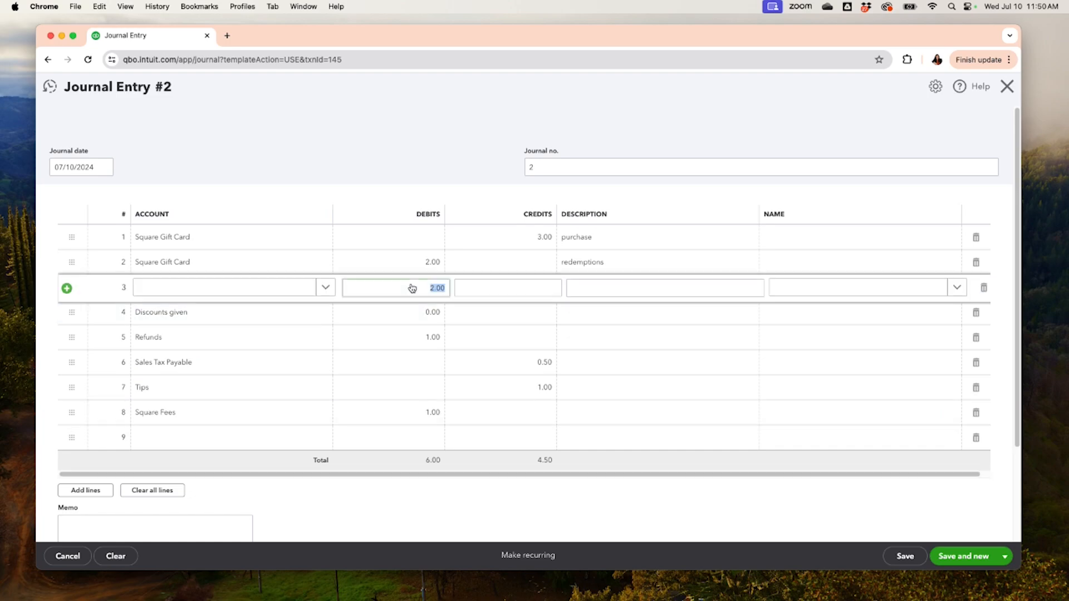
click(325, 290)
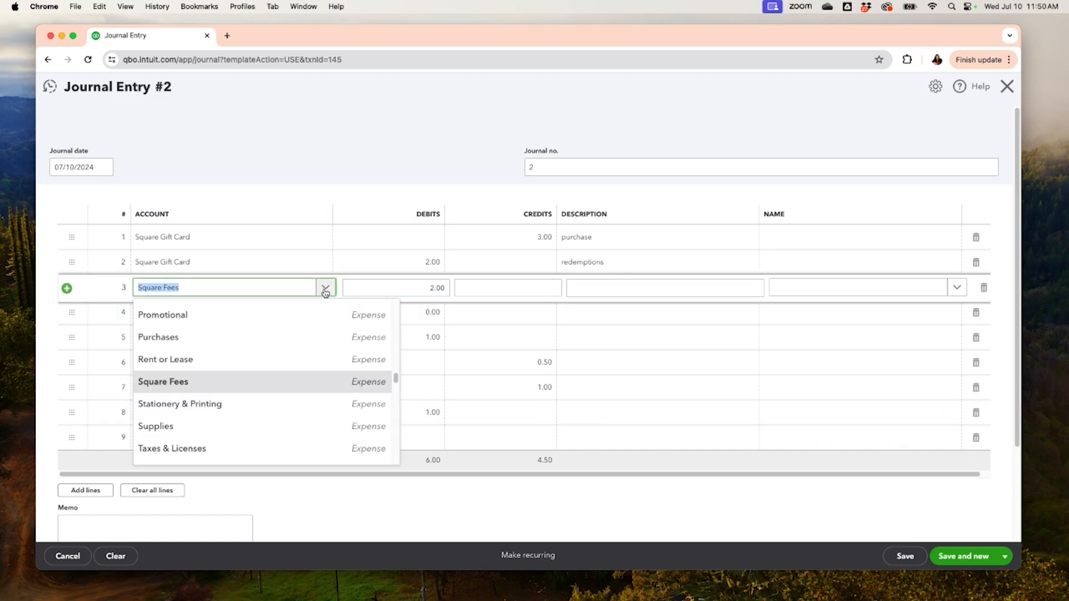
click(358, 382)
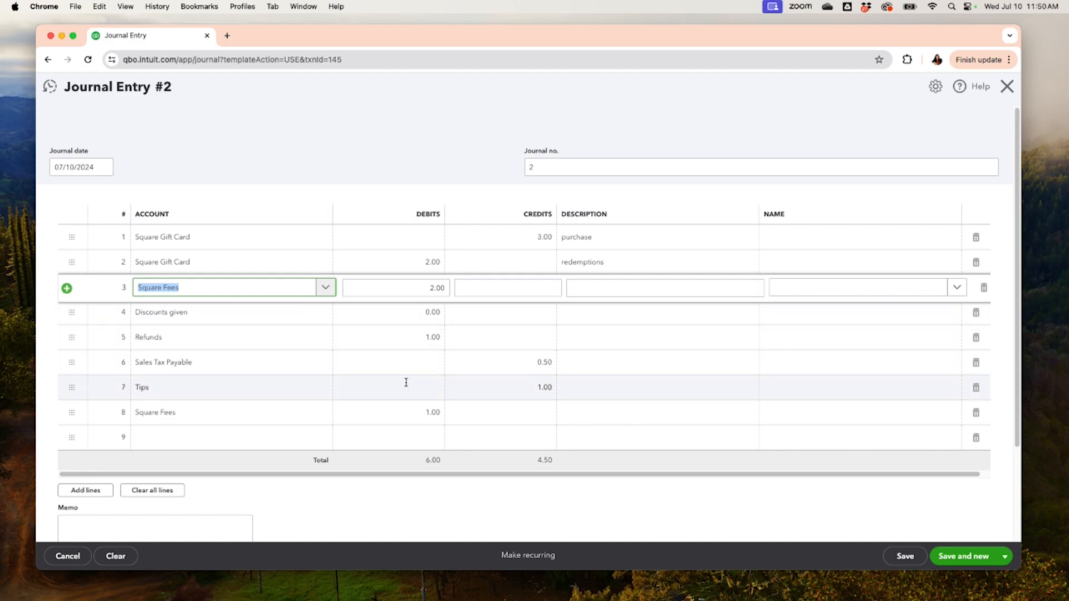
click(262, 413)
click(322, 413)
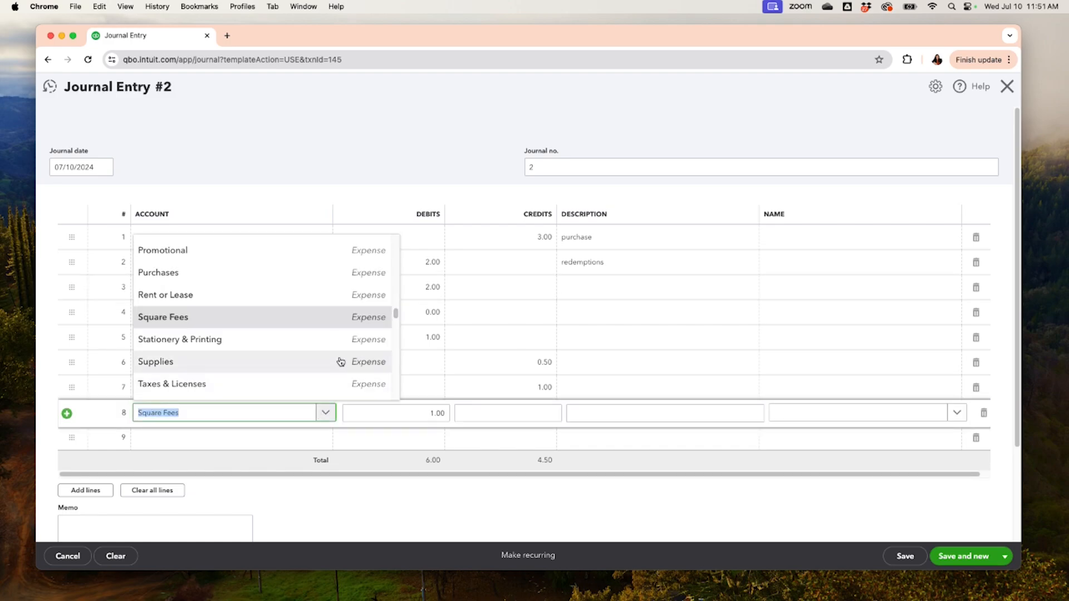
scroll(341, 361, up, 1)
scroll(341, 359, up, 15)
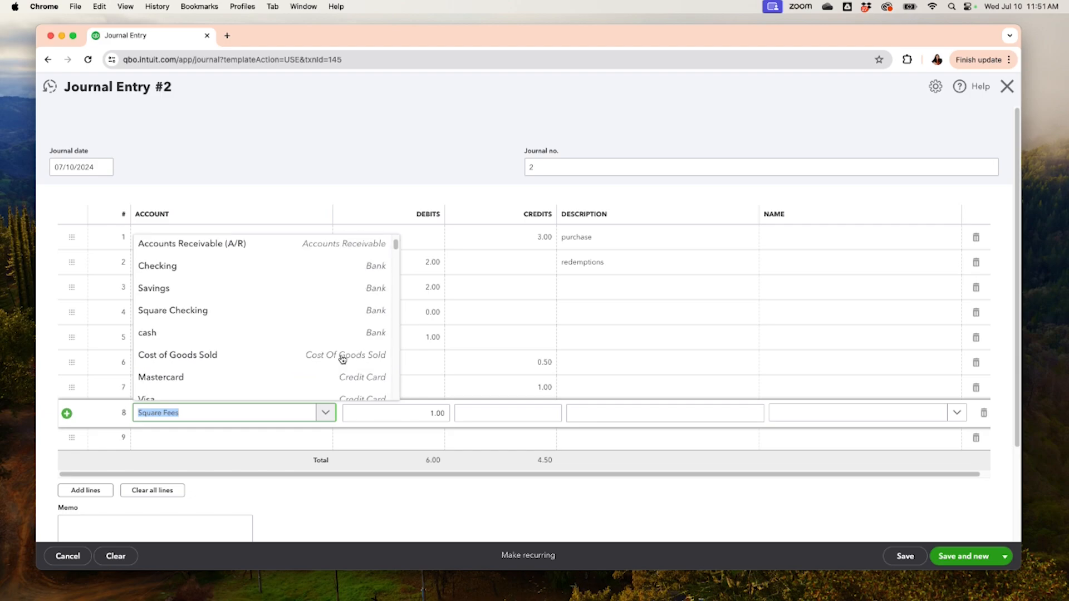
click(167, 249)
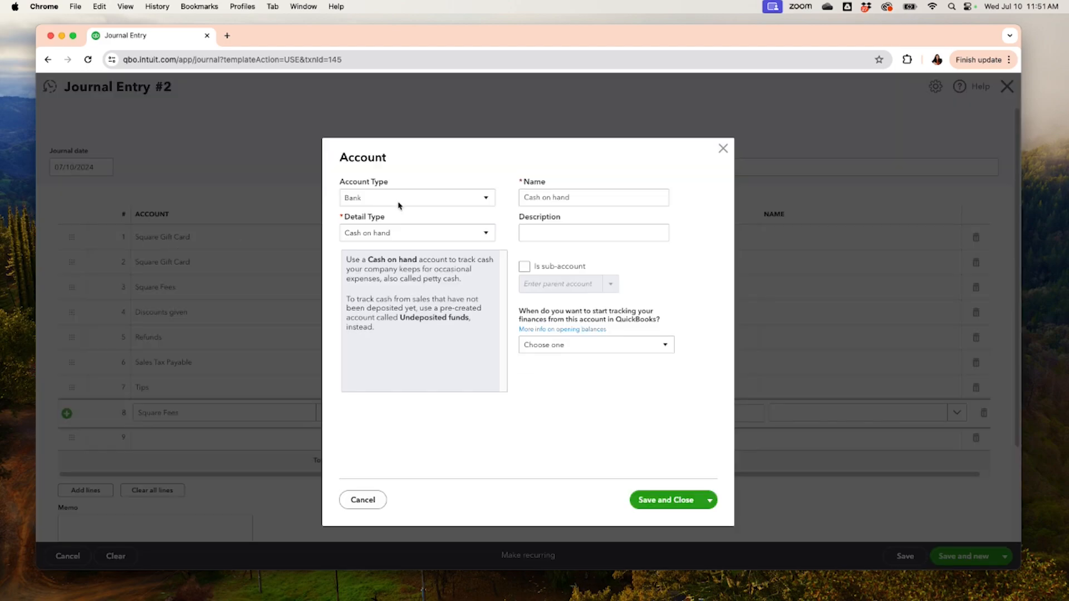
click(399, 205)
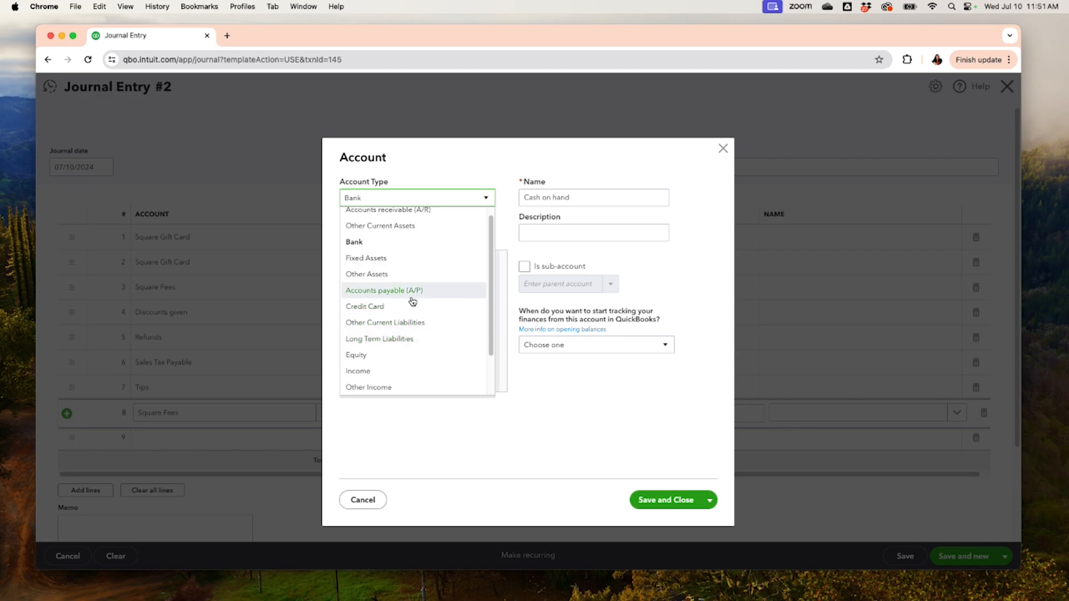
scroll(413, 301, down, 1)
click(375, 351)
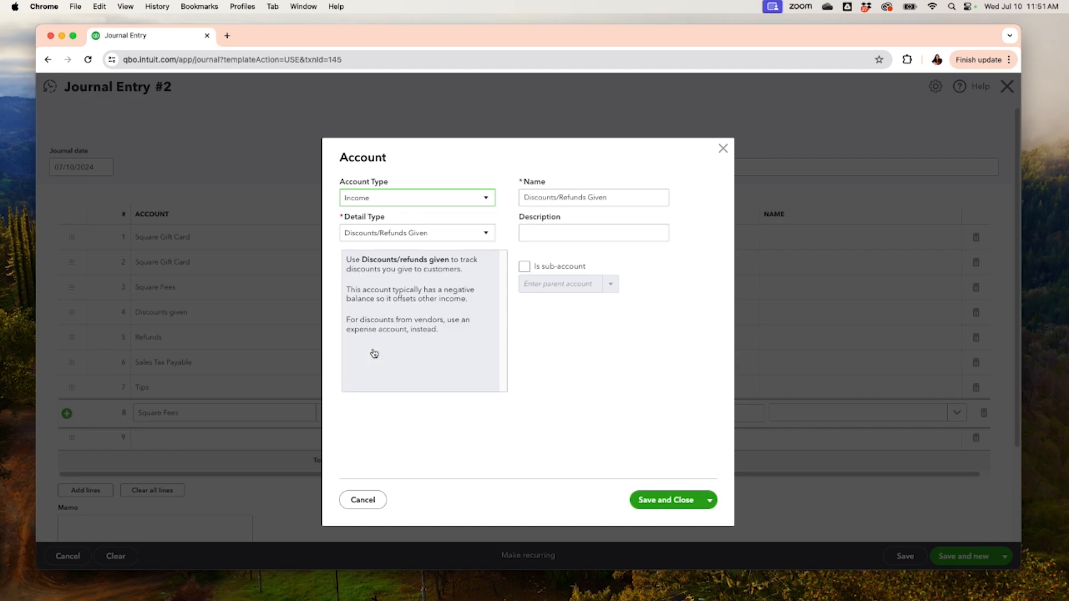
click(486, 233)
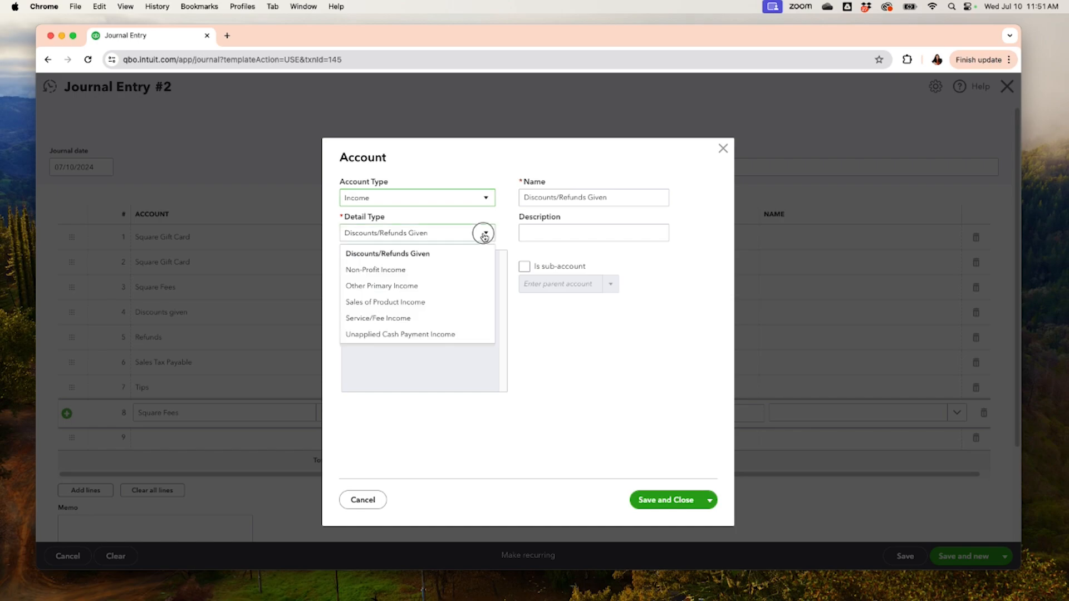
click(431, 305)
click(534, 205)
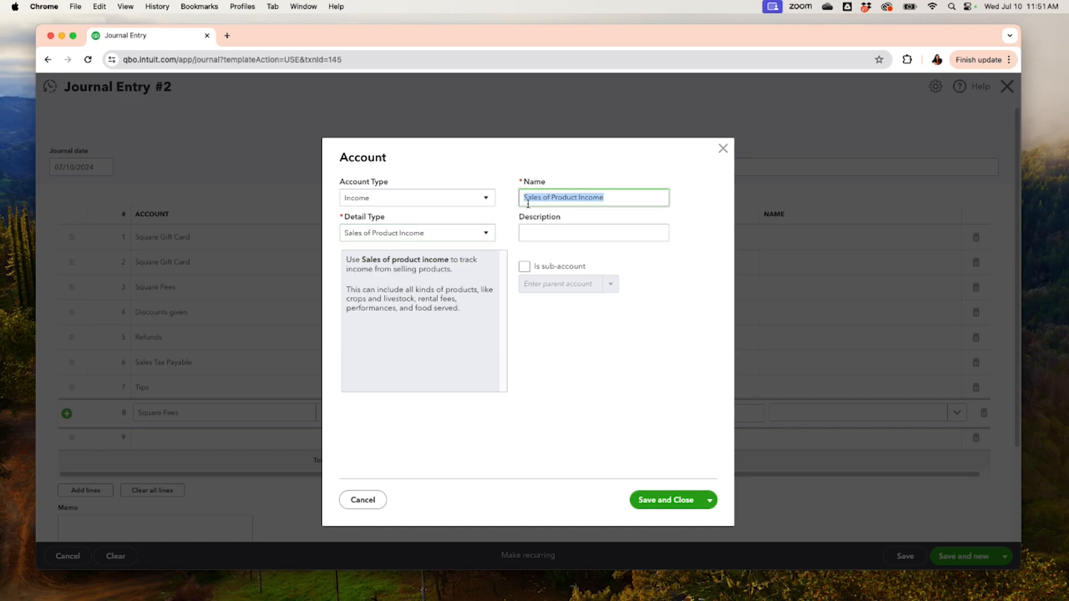
text(Square In)
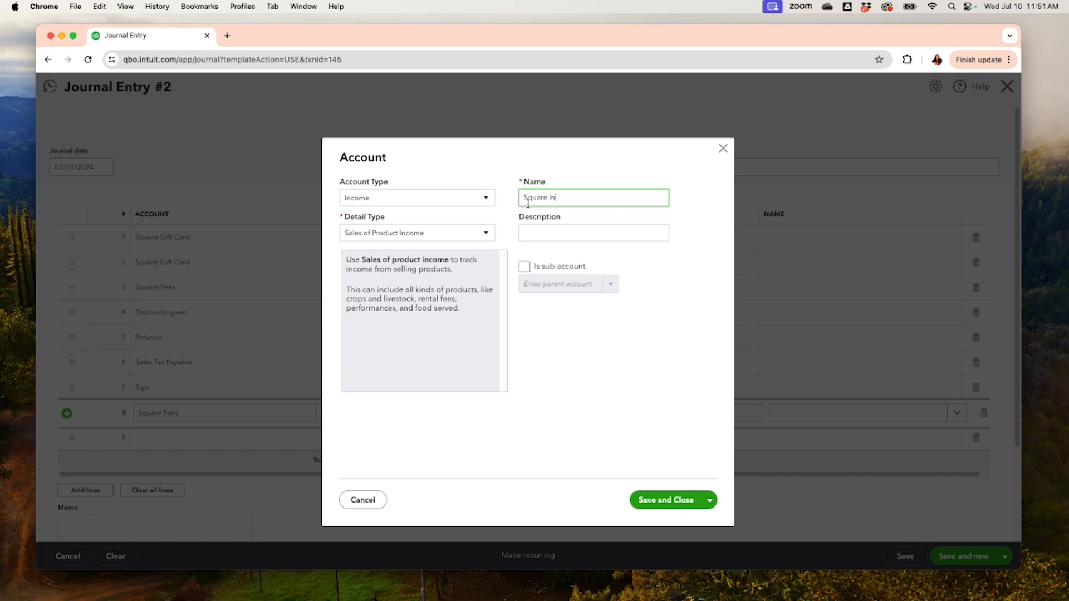
text(come)
click(723, 148)
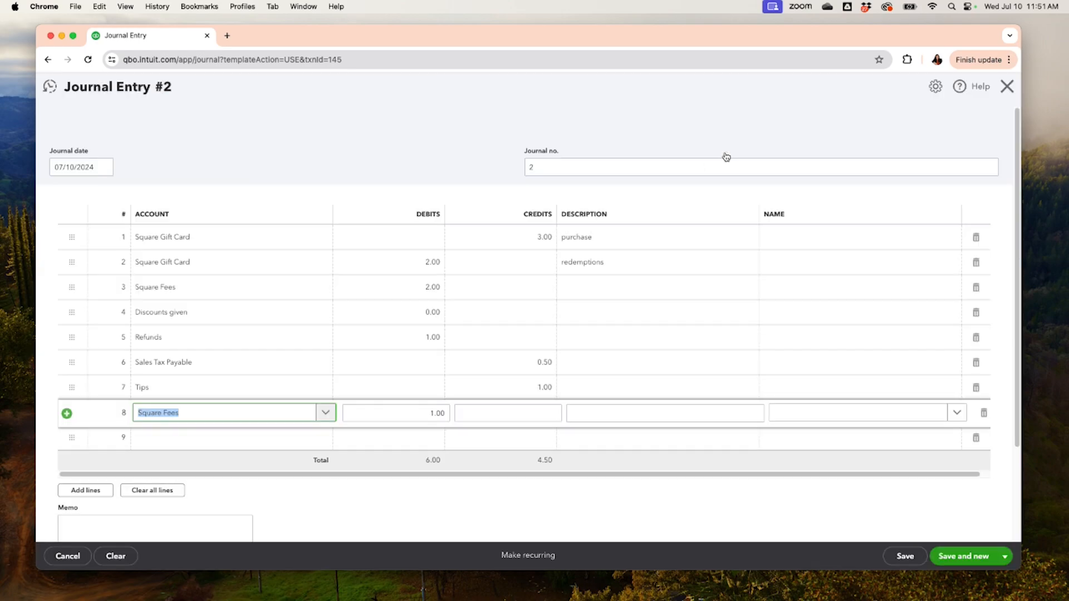
Step: Change the account on journal line 8 from Square Fees to the existing Square Income account
click(258, 422)
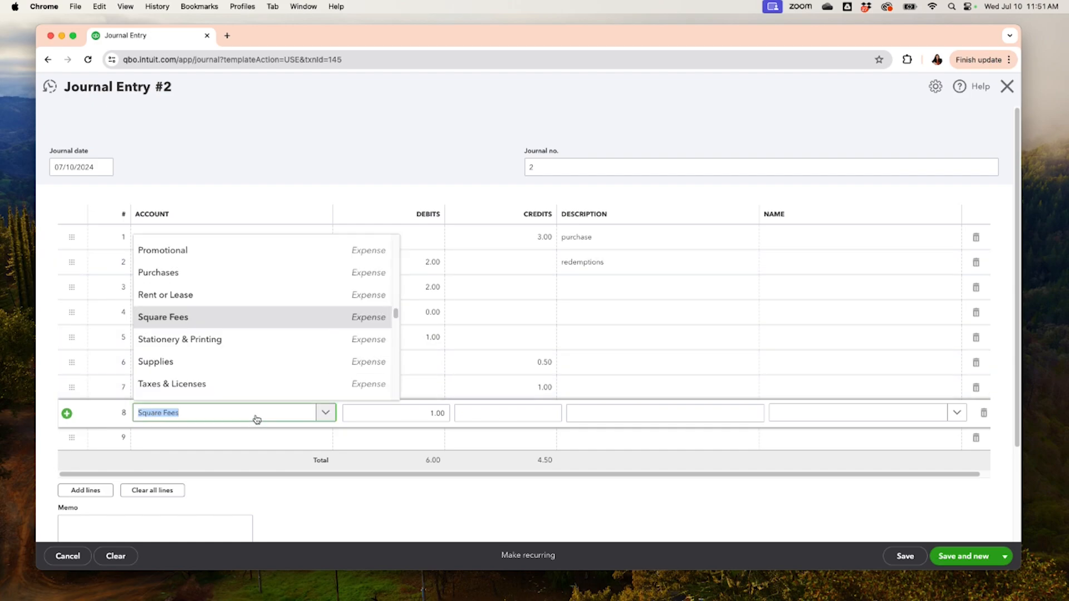
text(Square income)
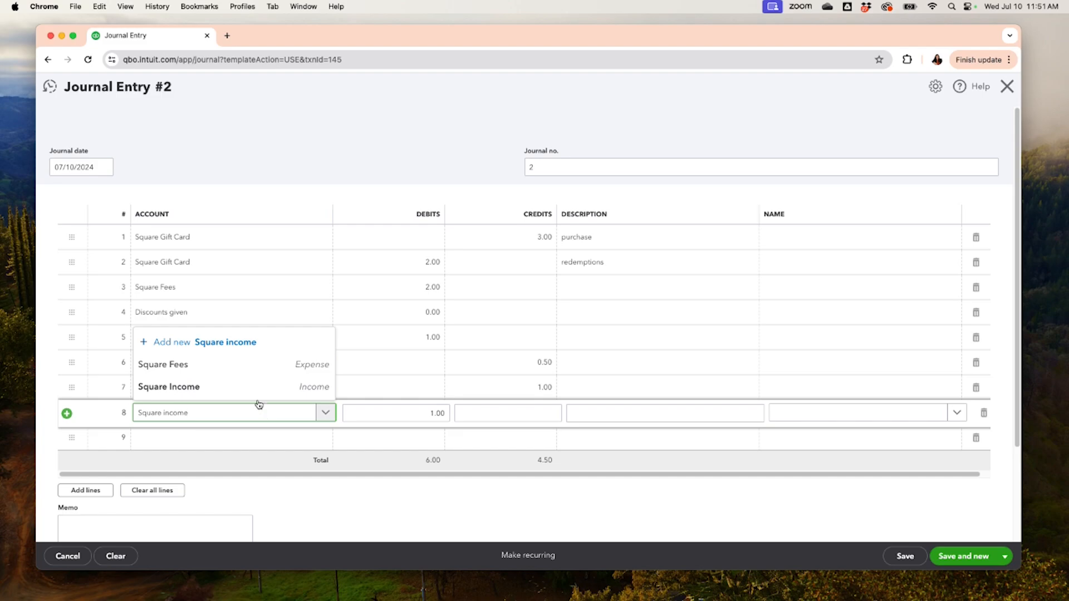
click(213, 384)
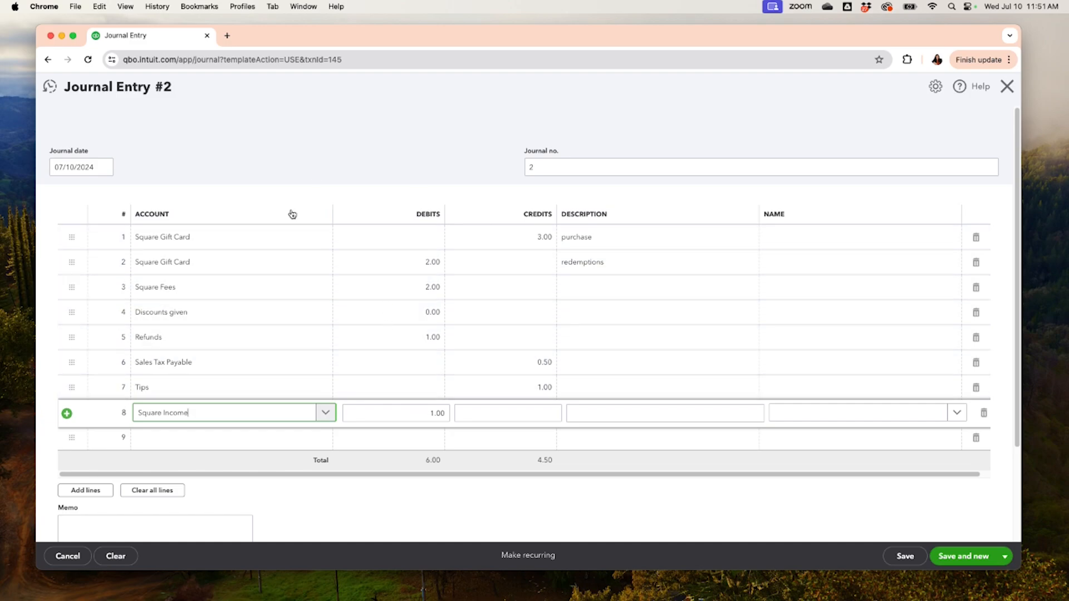
Step: Move the Square Income line from line 8 to the first line of the journal entry
triple_click(220, 413)
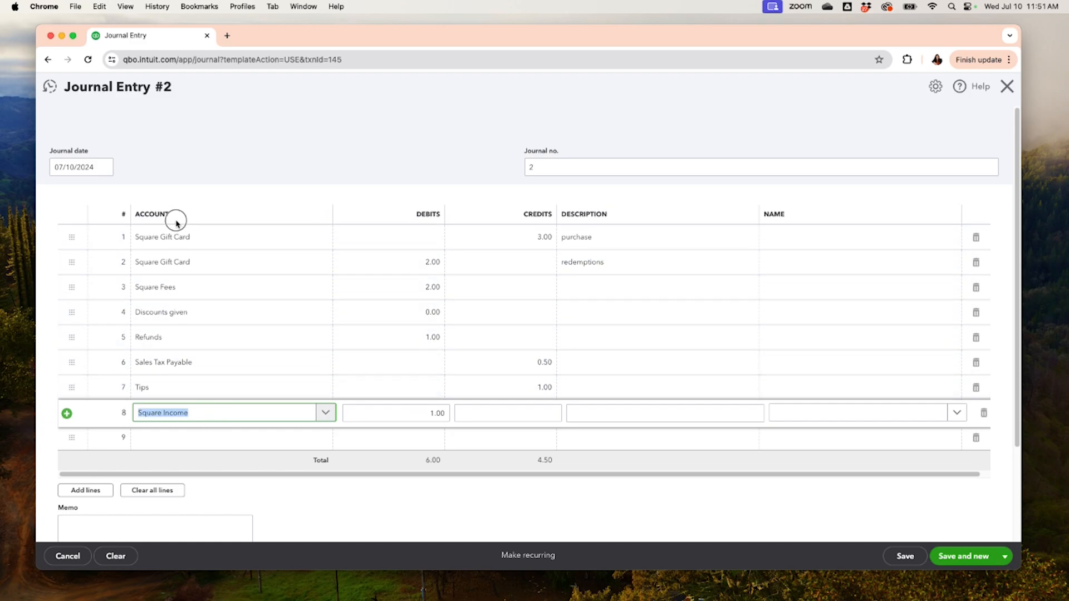
click(104, 422)
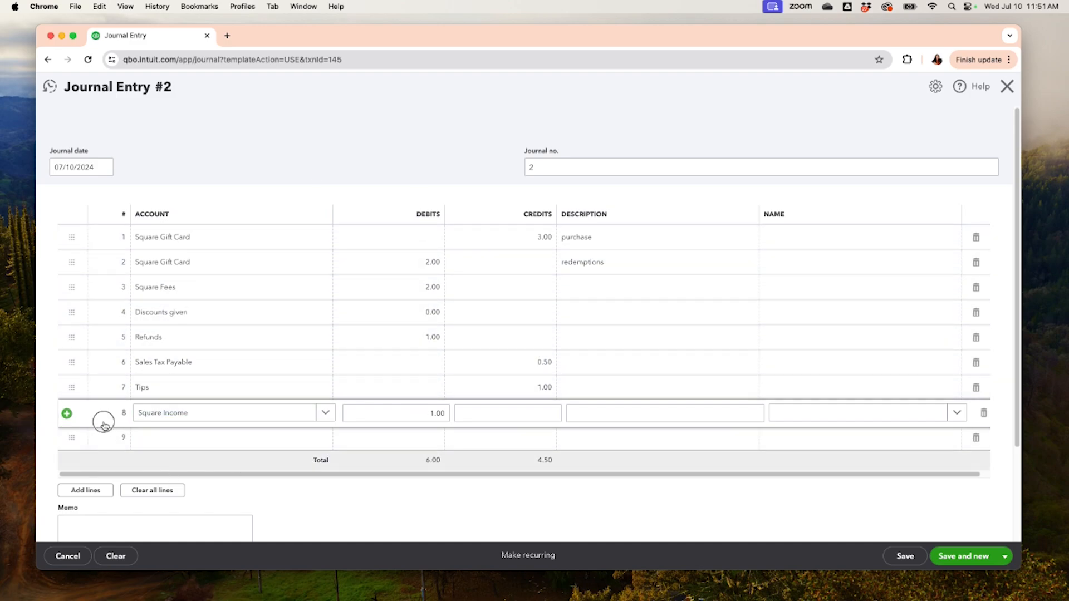
mouse_move(104, 421)
mouse_down()
mouse_move(68, 217)
mouse_move(97, 403)
mouse_up()
click(112, 417)
click(245, 521)
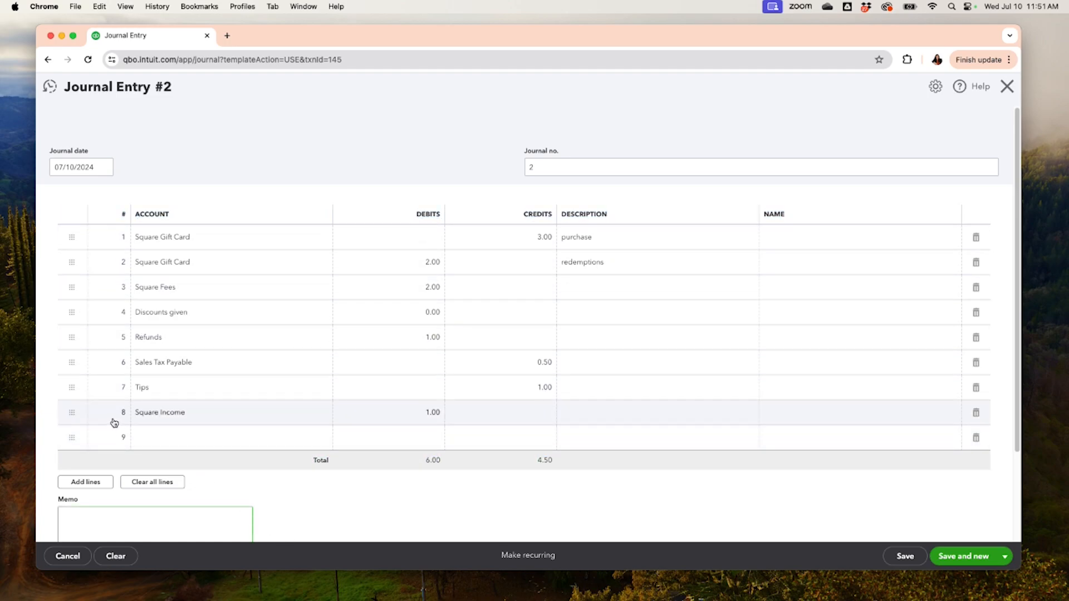
drag(69, 413, 69, 207)
drag(71, 413, 71, 230)
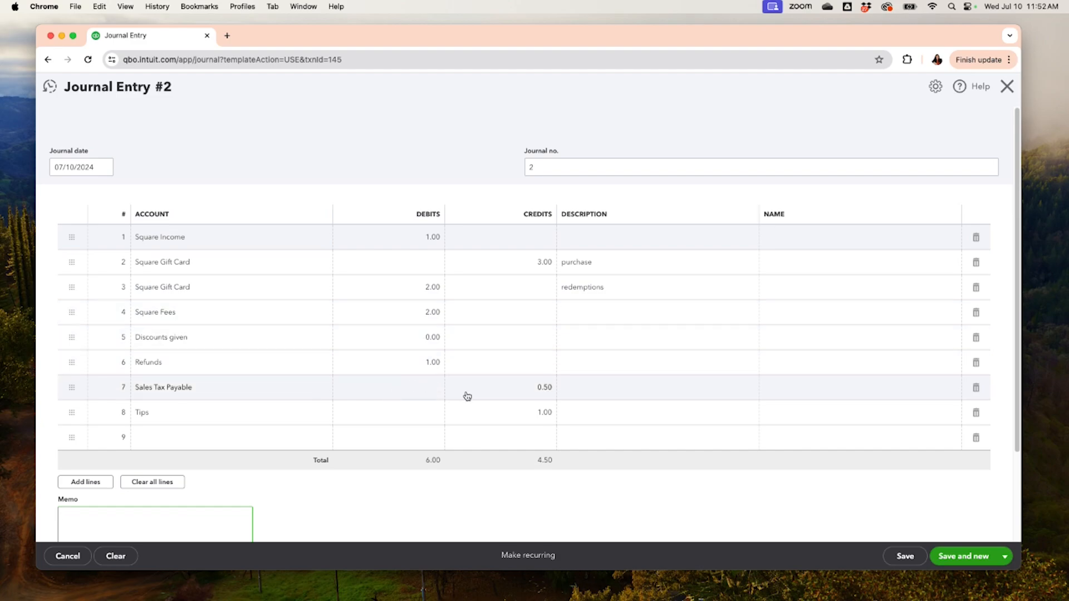
Step: Start a new account from journal line 9 with type Other Current Liabilities and detail type Loan Payable
click(248, 442)
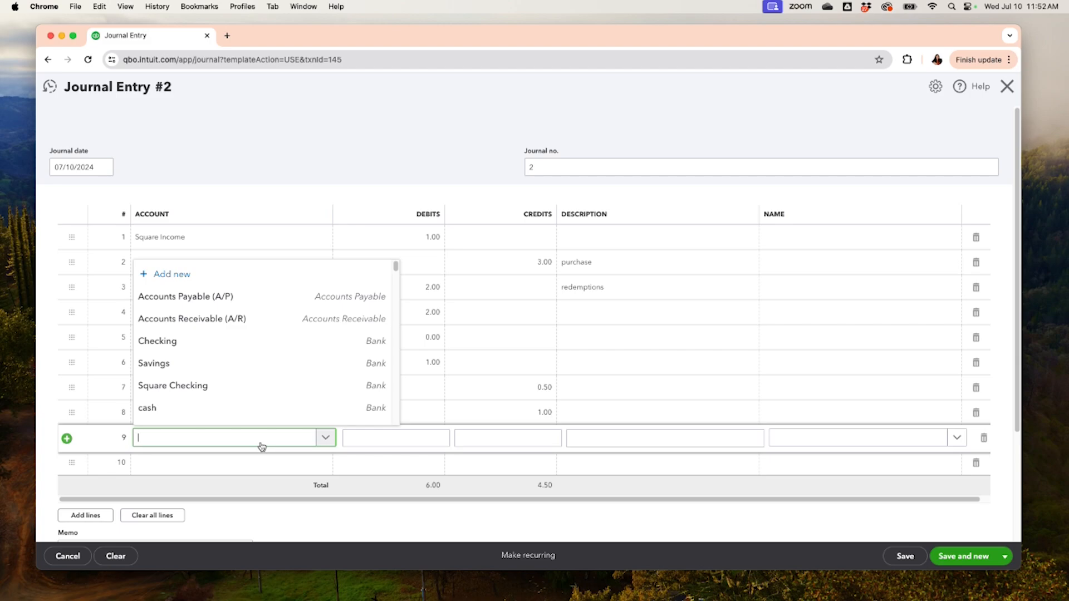
click(171, 273)
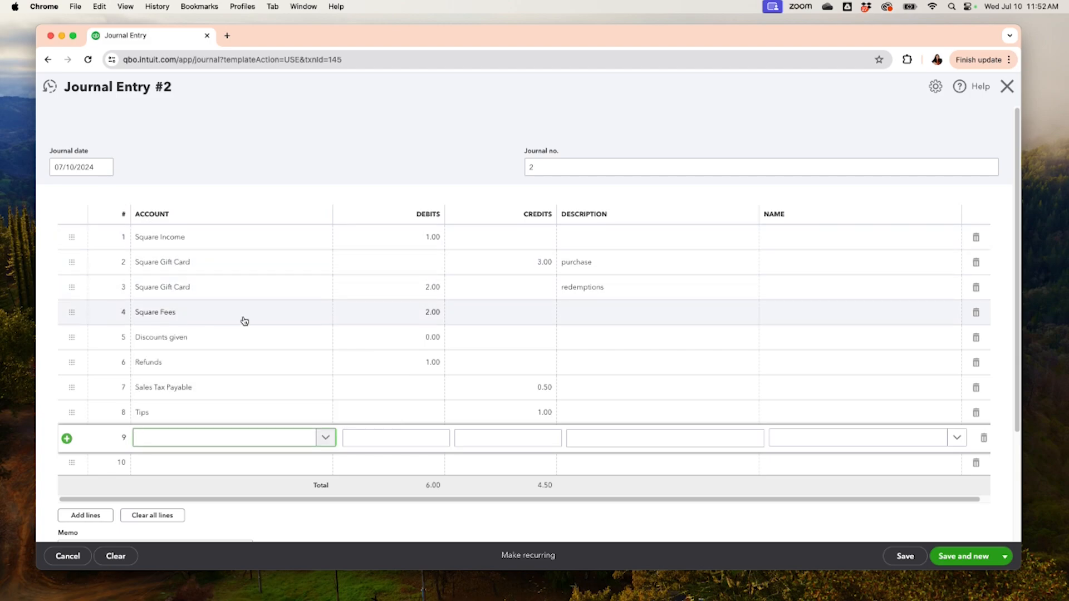
click(448, 204)
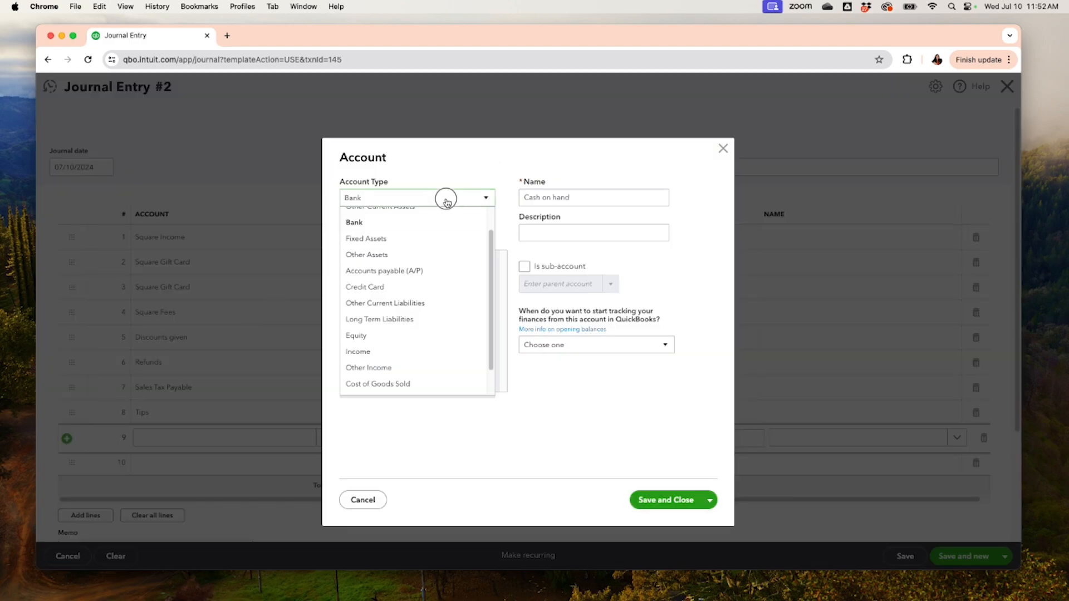
click(434, 304)
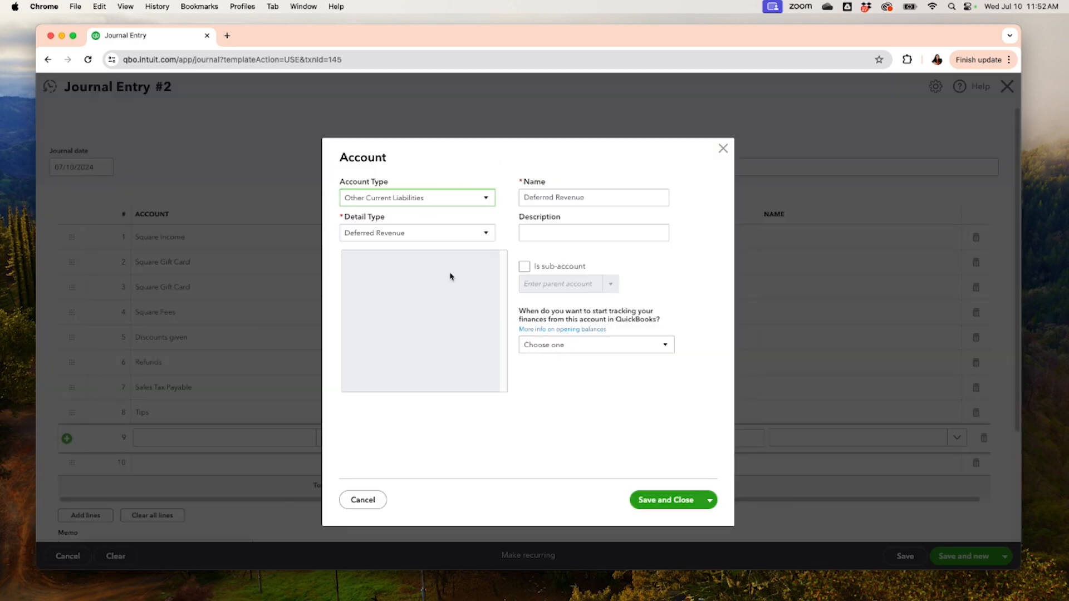
click(458, 234)
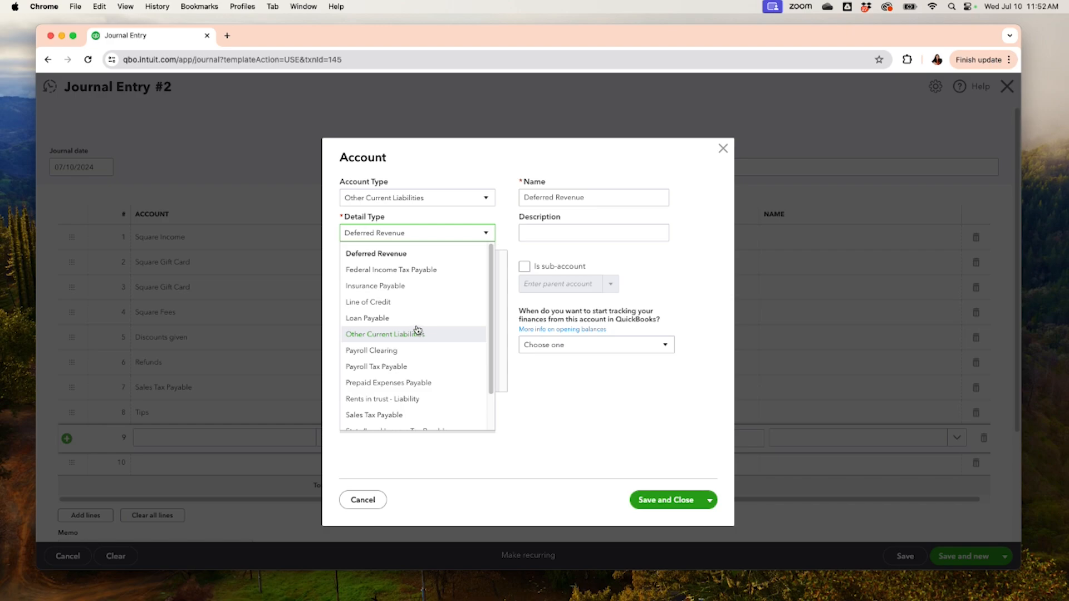
click(397, 318)
Step: Name the new account Square Loan and save it
click(565, 202)
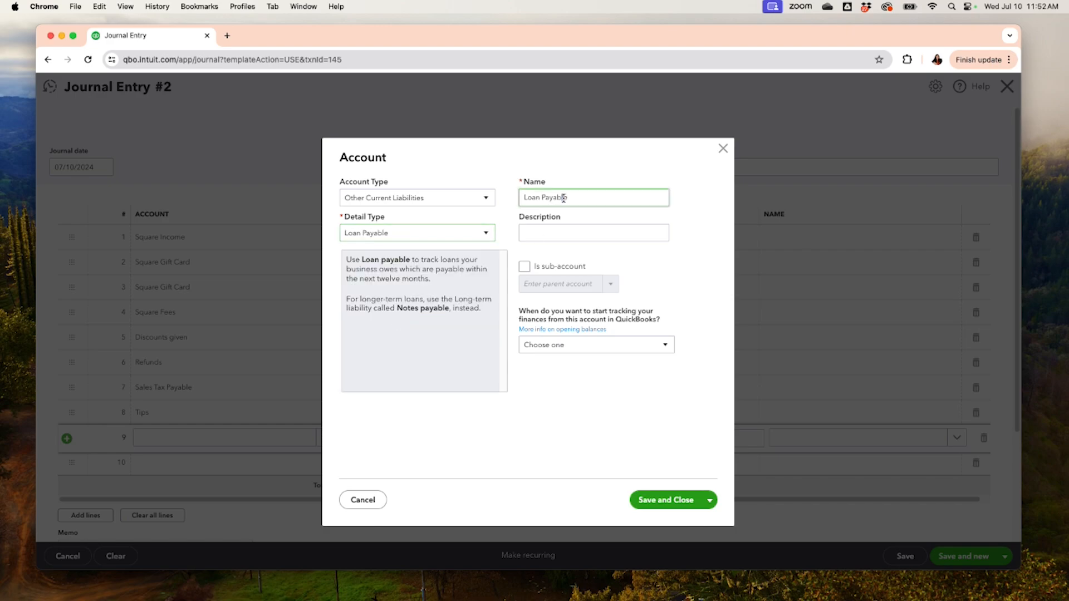
drag(581, 198, 515, 182)
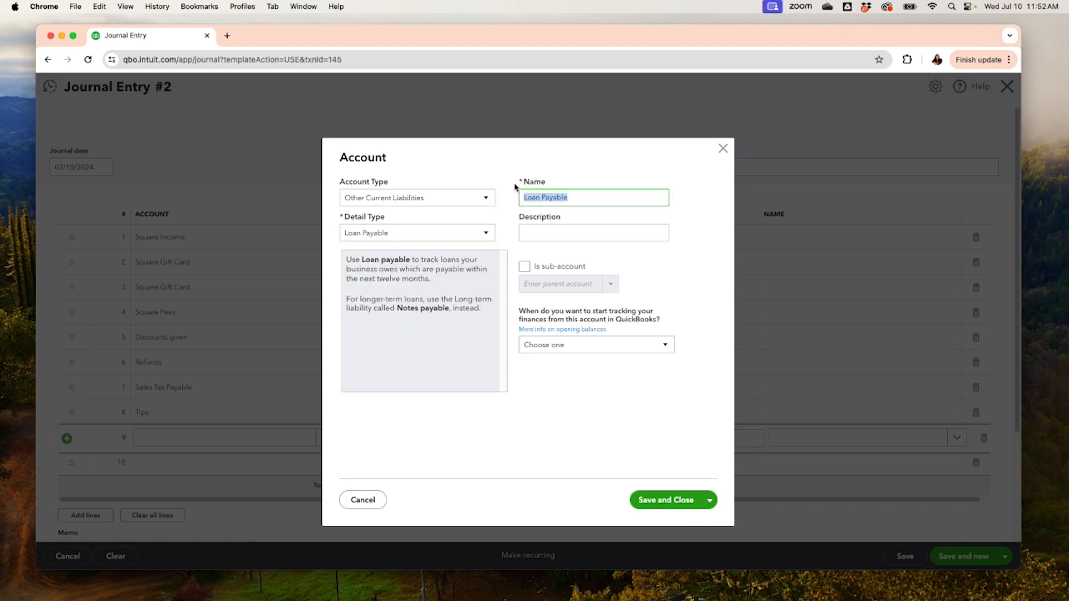
text(S)
key(Tab)
text(ua)
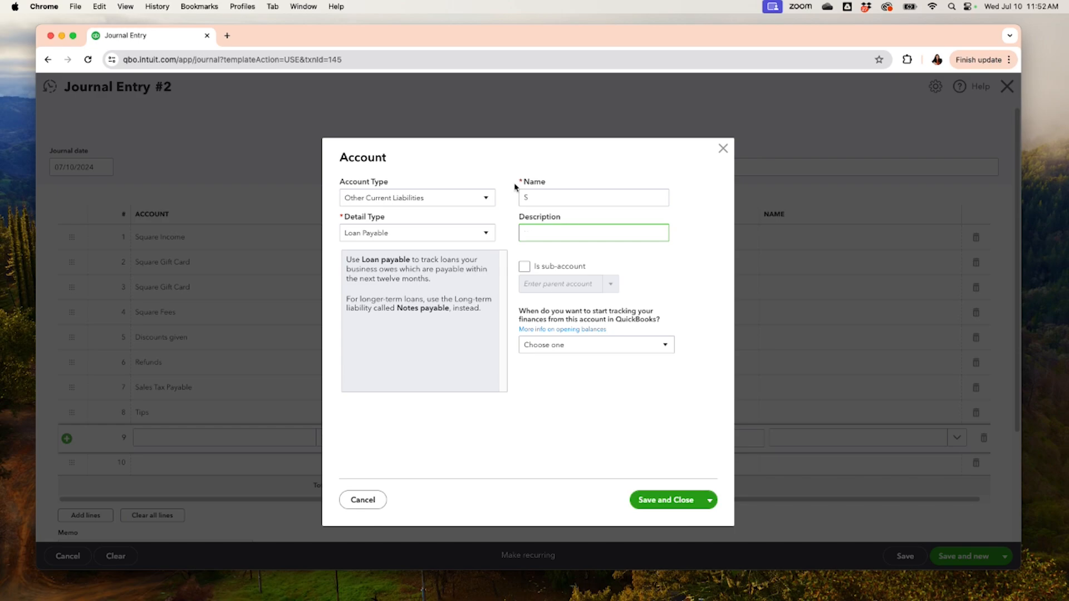
double_click(557, 195)
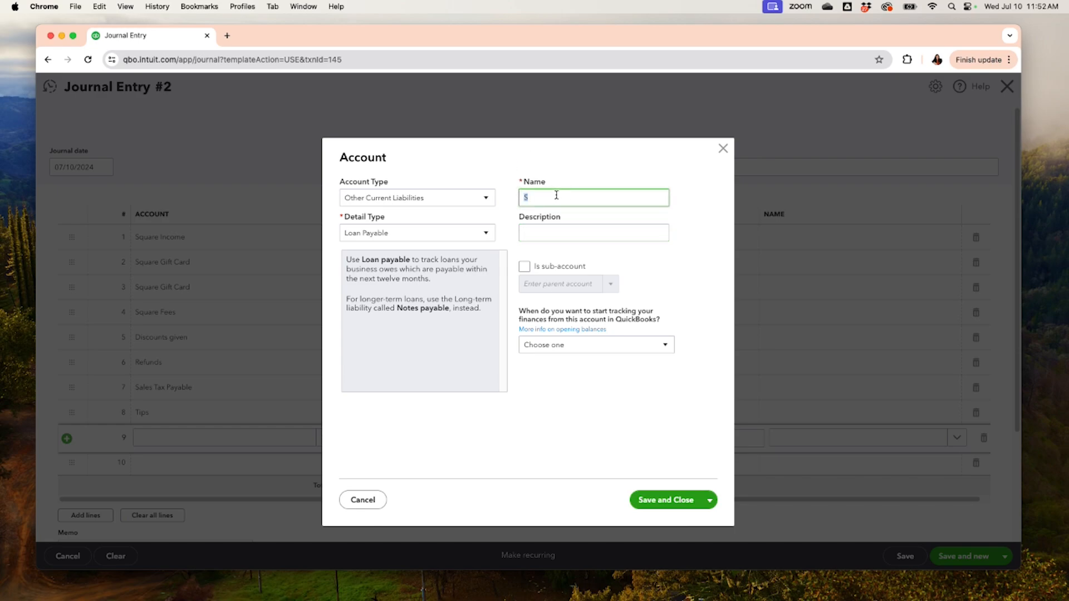
text(Square Loan)
click(665, 502)
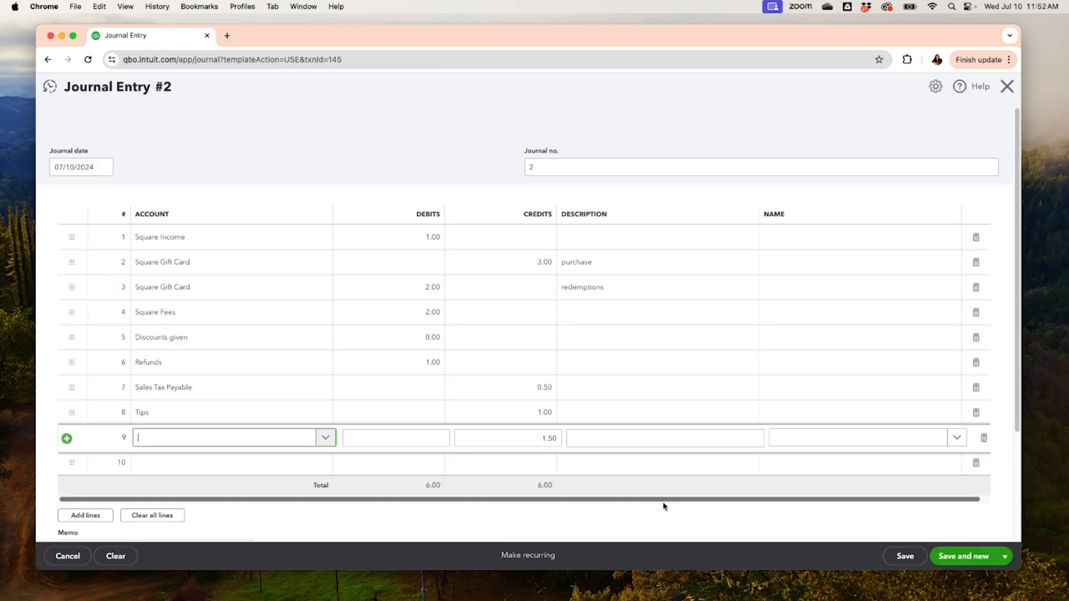
Step: Assign the Square Loan account to journal line 9 and set its credit to 2
click(262, 440)
text(Square)
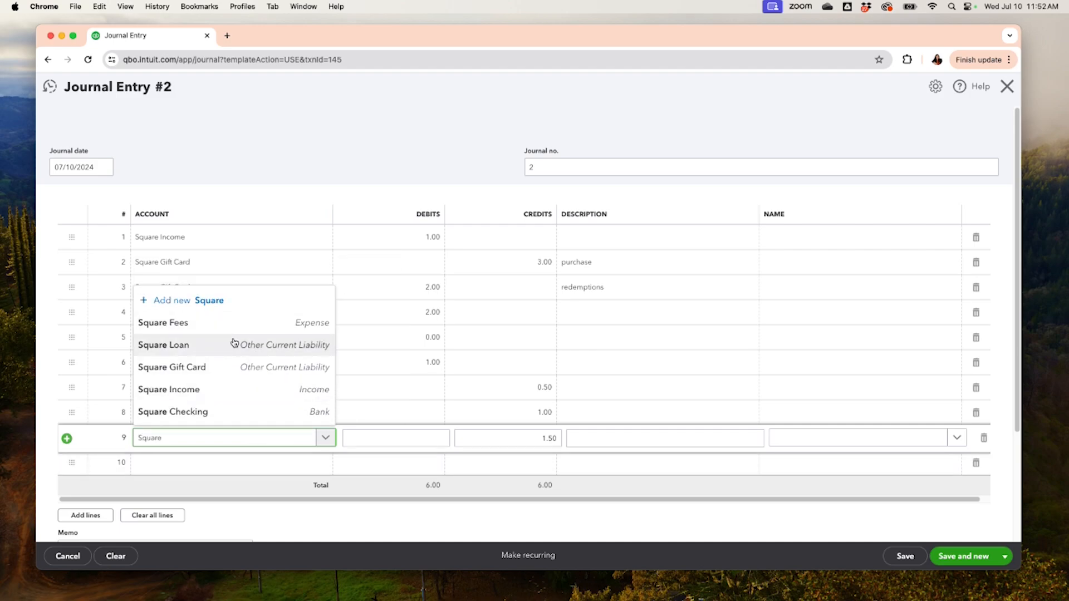
click(233, 342)
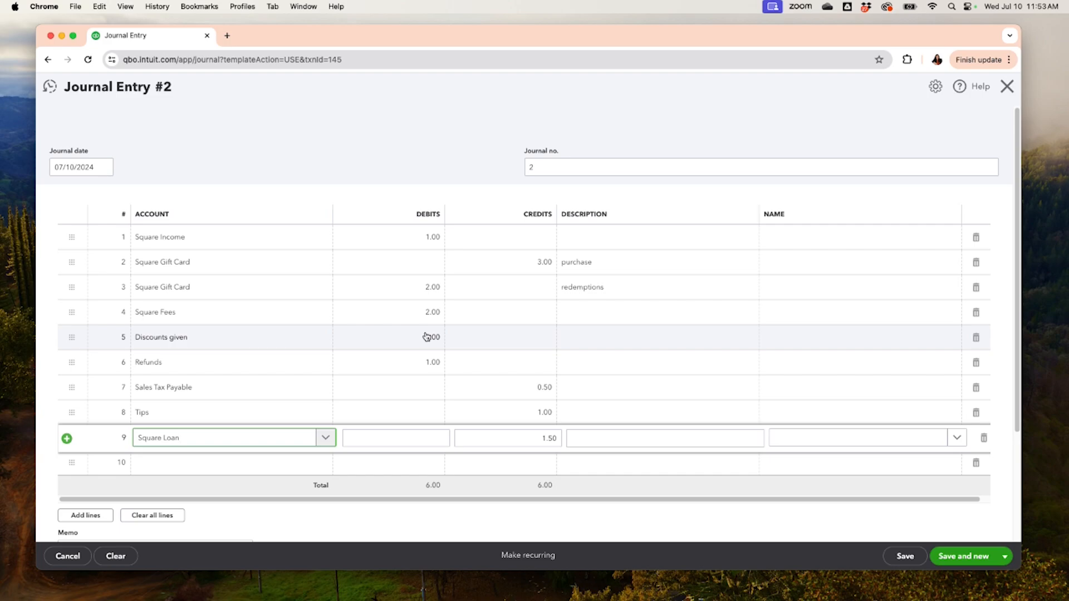
click(536, 436)
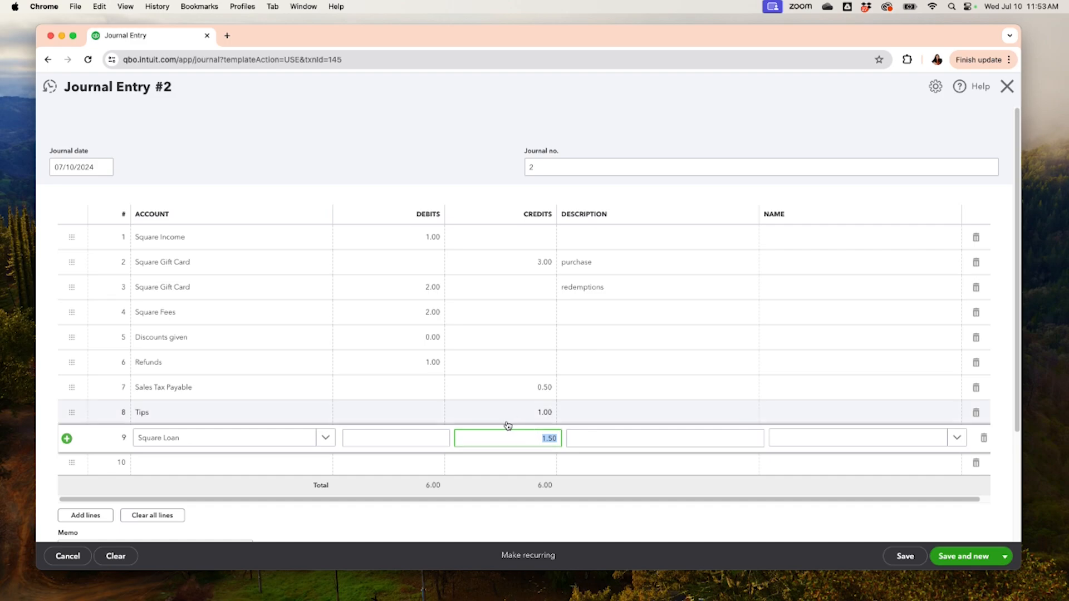
text(20)
Step: Select Square Checking as the account on journal line 10
click(260, 463)
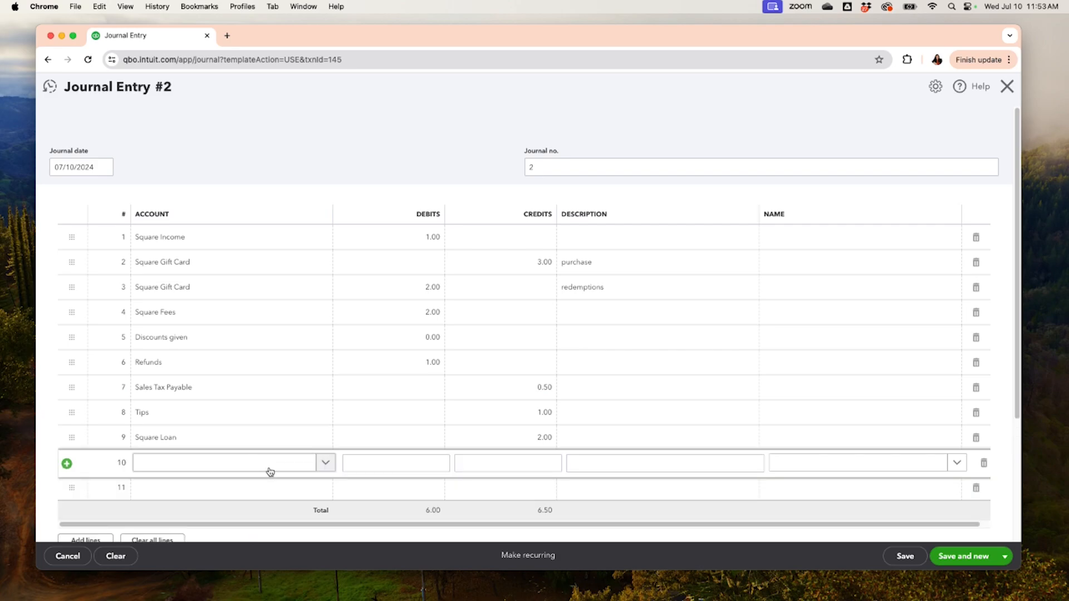
click(269, 472)
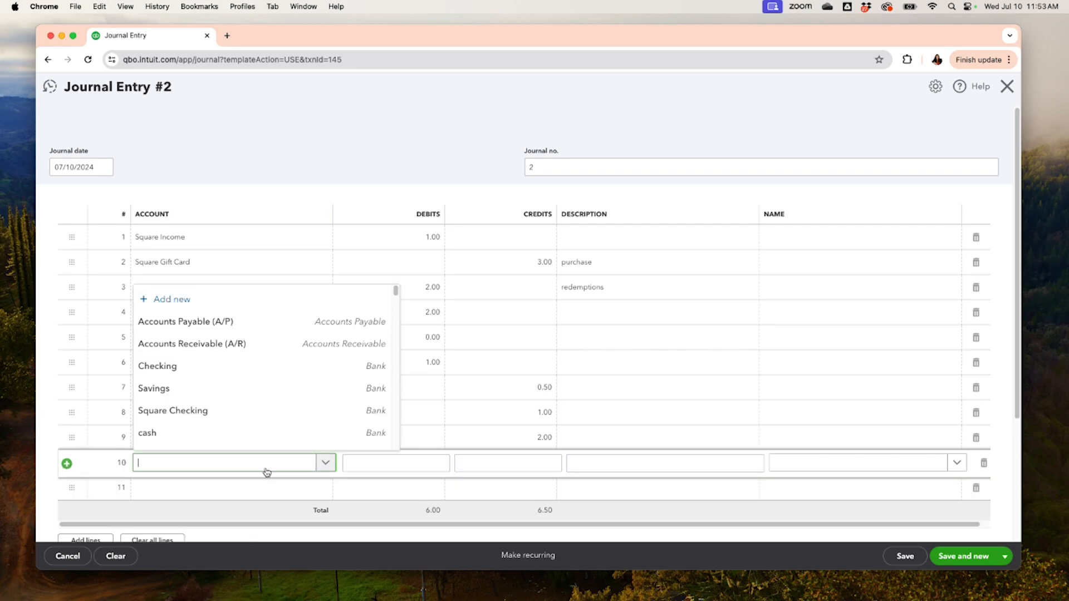
text(Square)
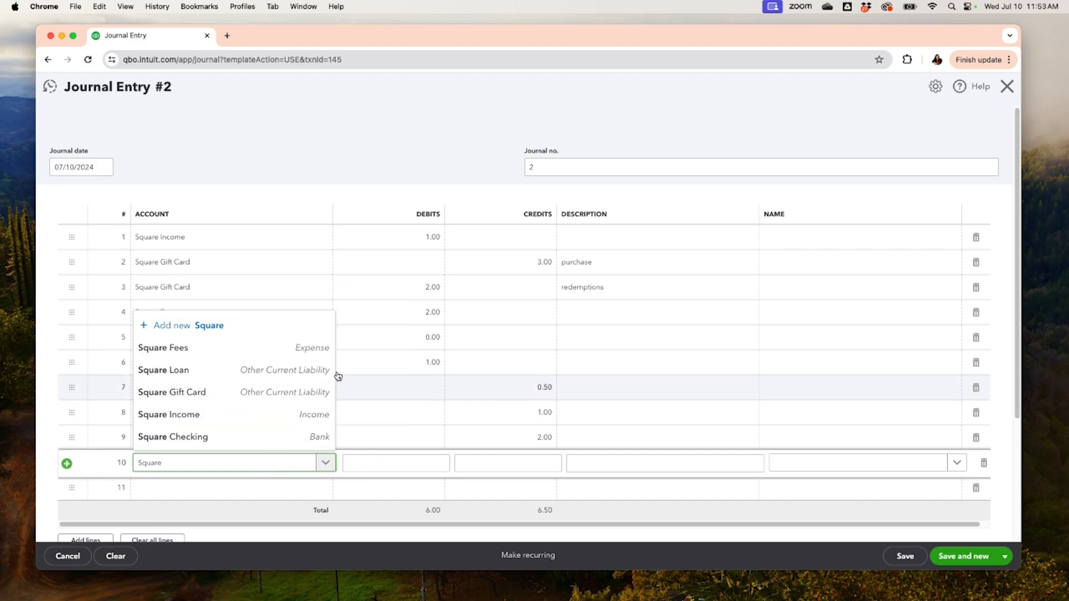
click(301, 438)
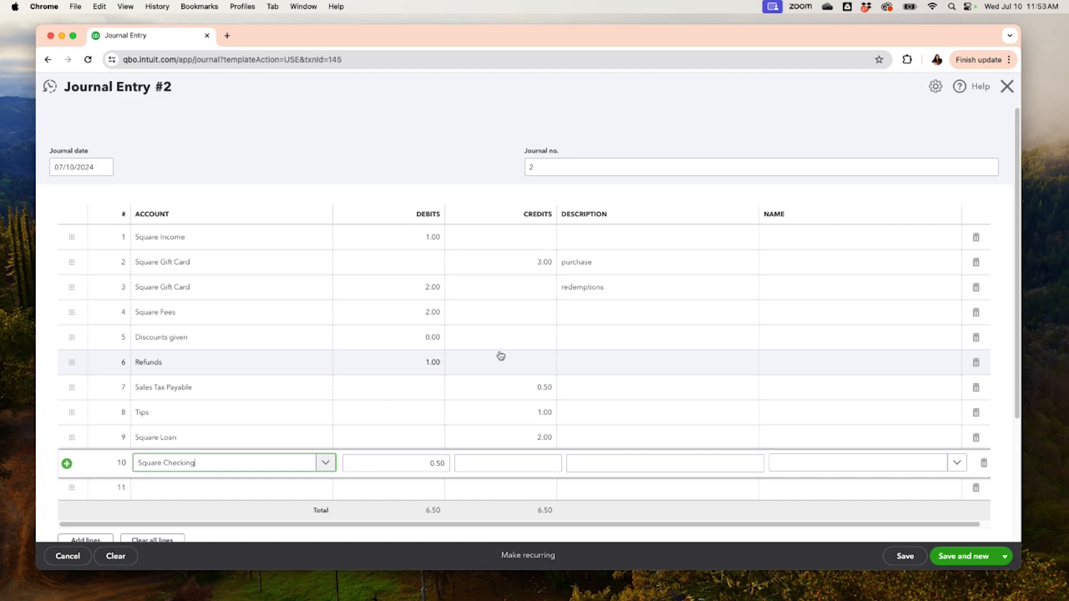
Step: Select the cash bank account on journal line 11
scroll(510, 409, down, 3)
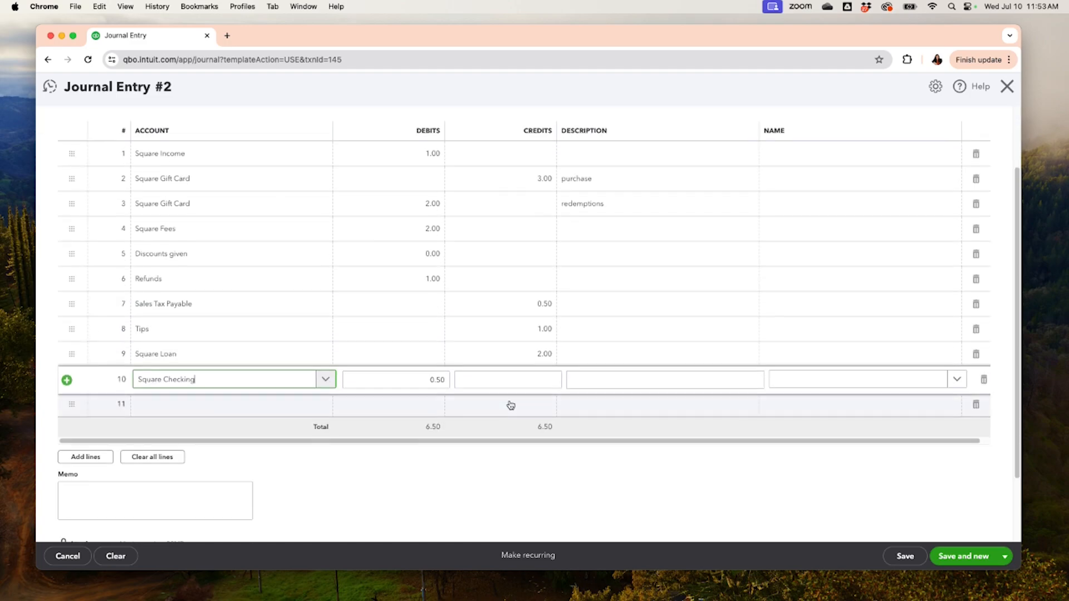
scroll(511, 405, up, 1)
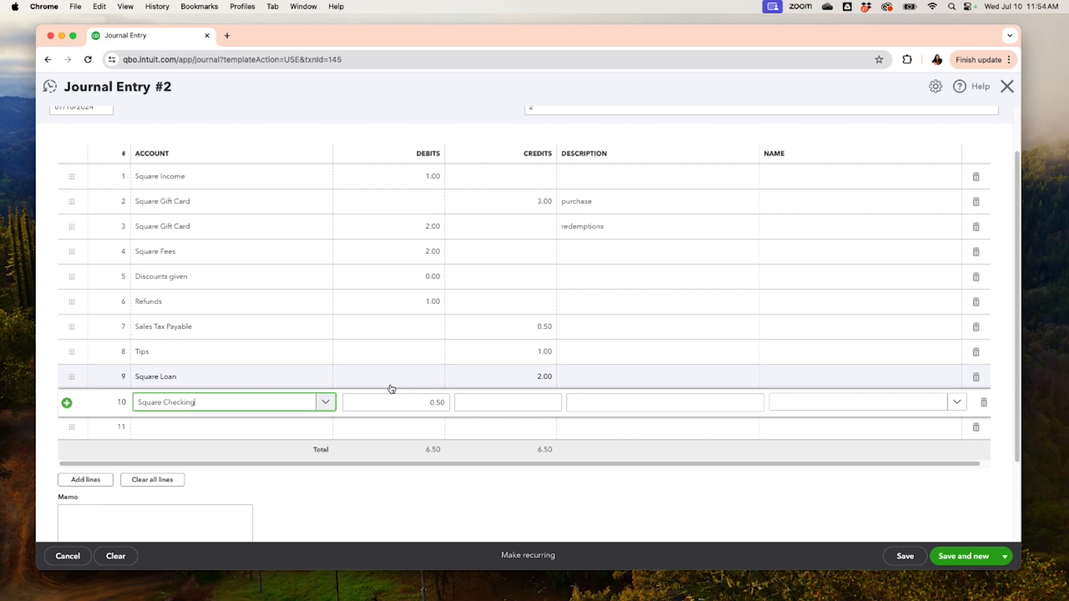
click(273, 431)
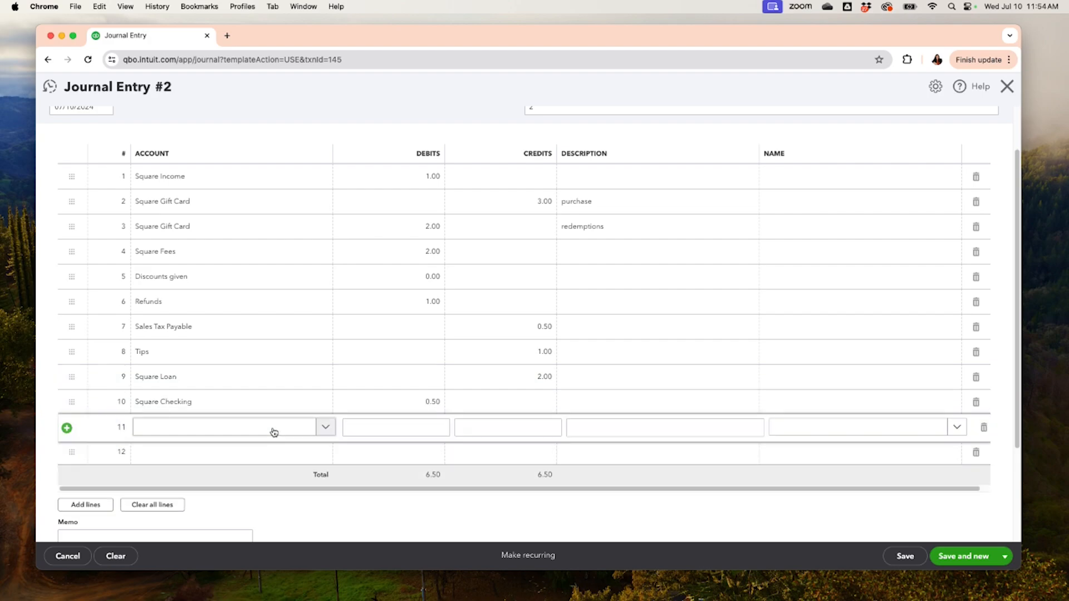
click(286, 435)
text(c)
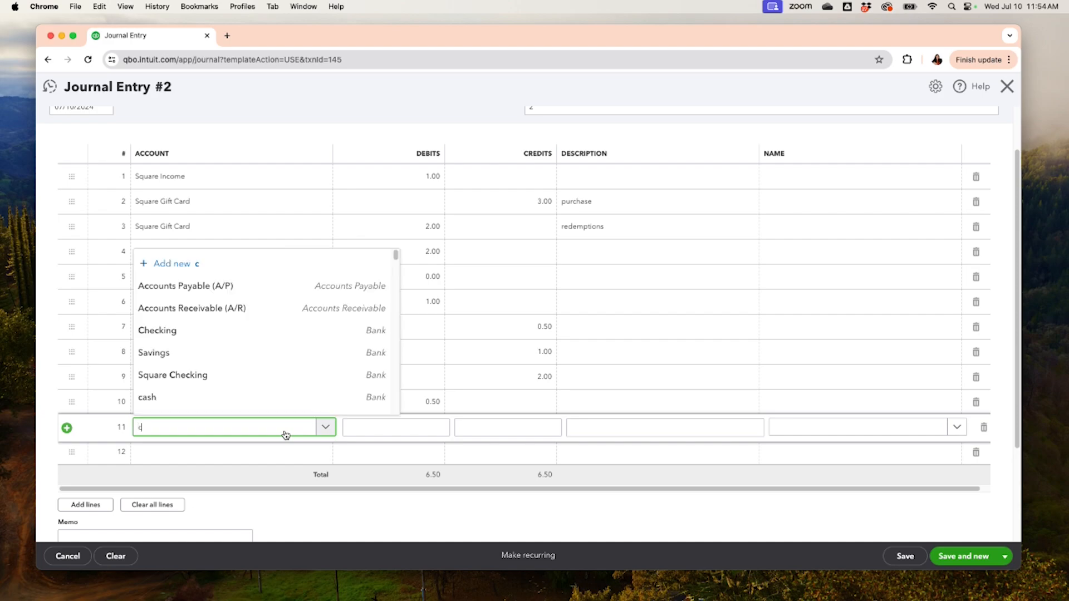
text(ash)
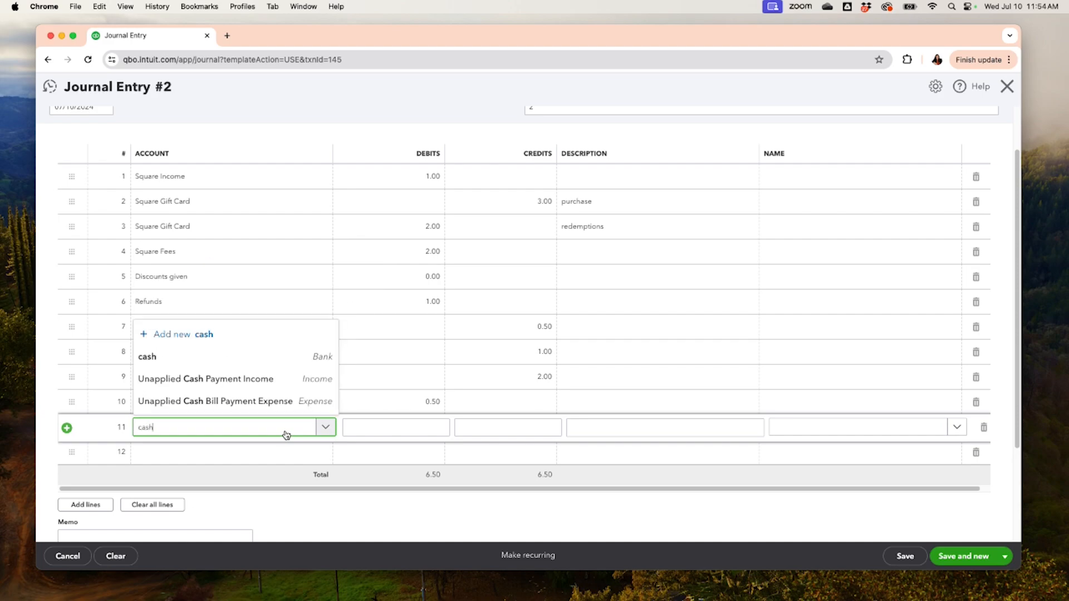
click(221, 357)
click(416, 430)
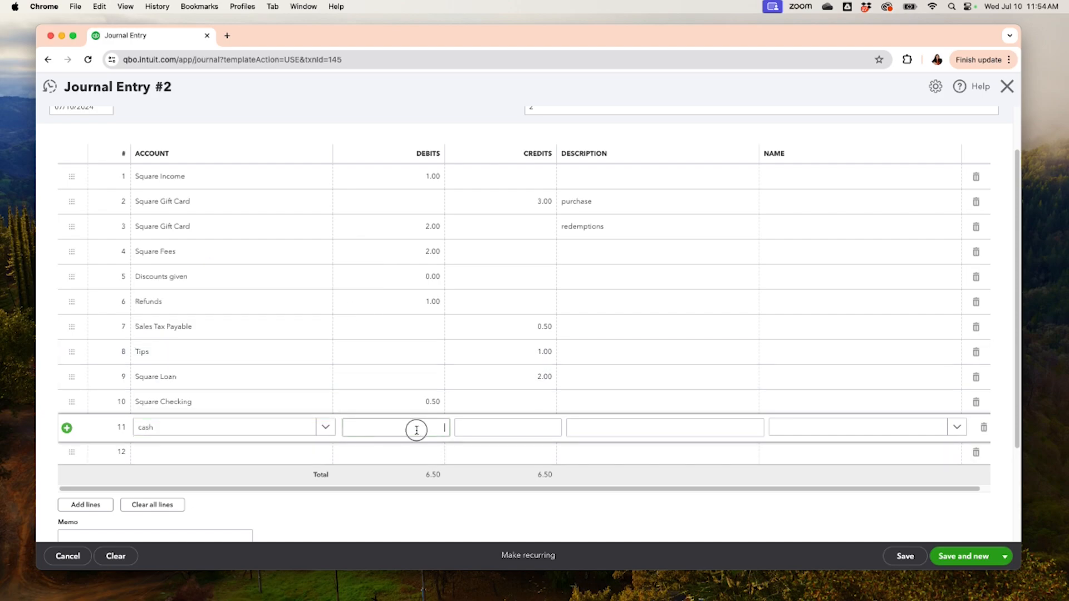
Step: Set the Square Loan credit on journal line 9 to 1
click(539, 375)
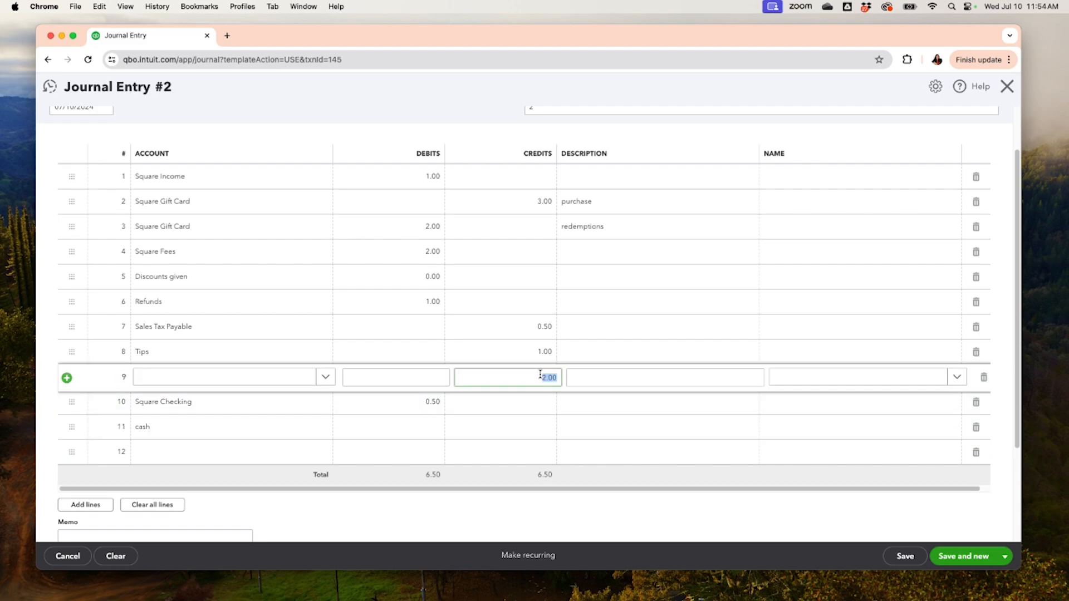
text(1)
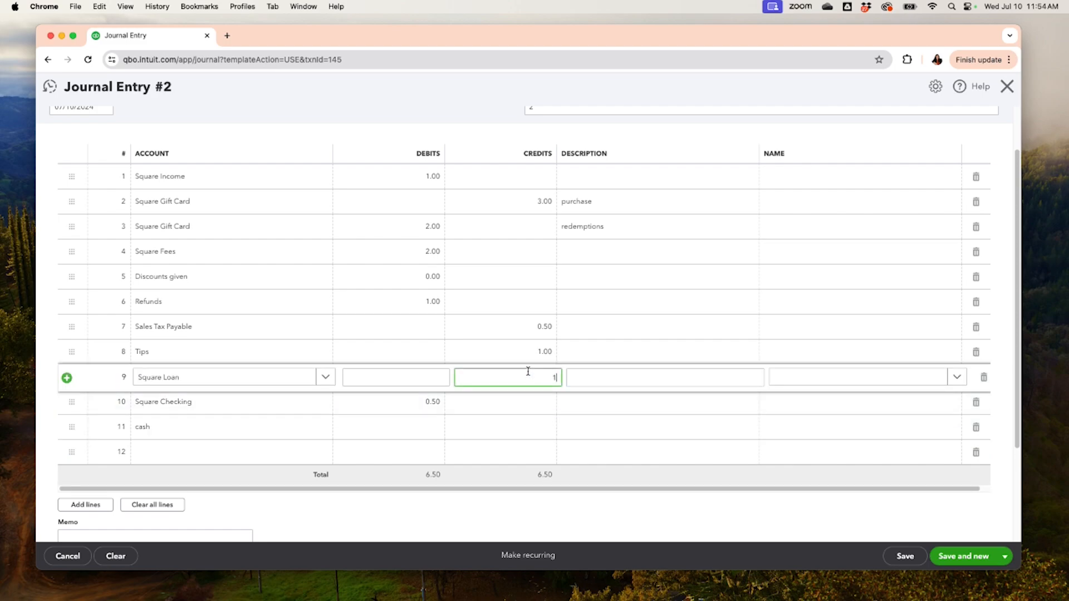
click(405, 428)
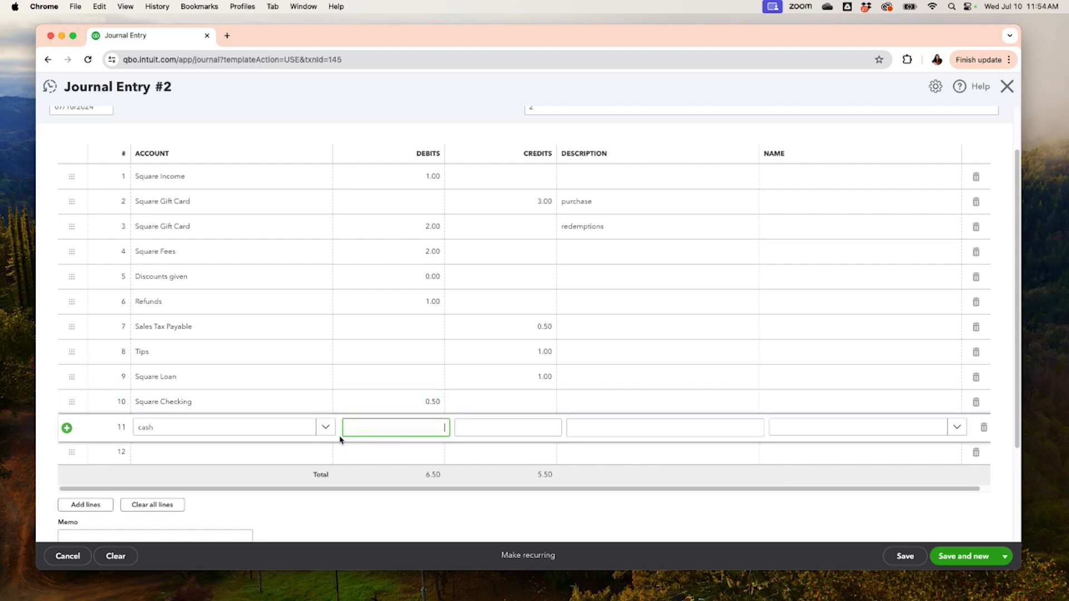
Step: Switch the line 11 account to Square Checking and back to cash to fill in the balancing credit
click(325, 428)
click(181, 385)
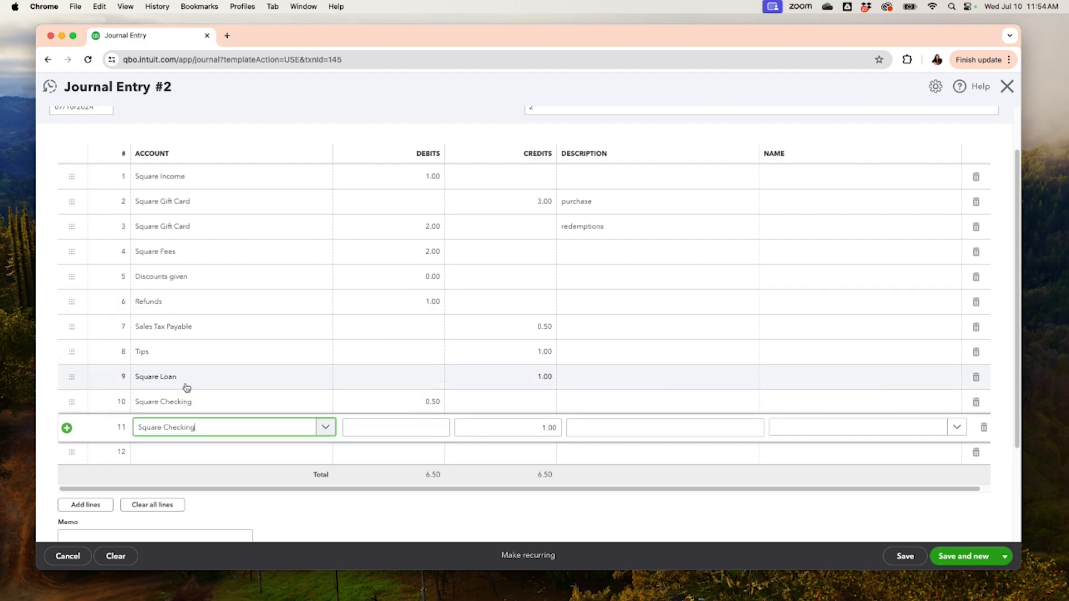
click(325, 428)
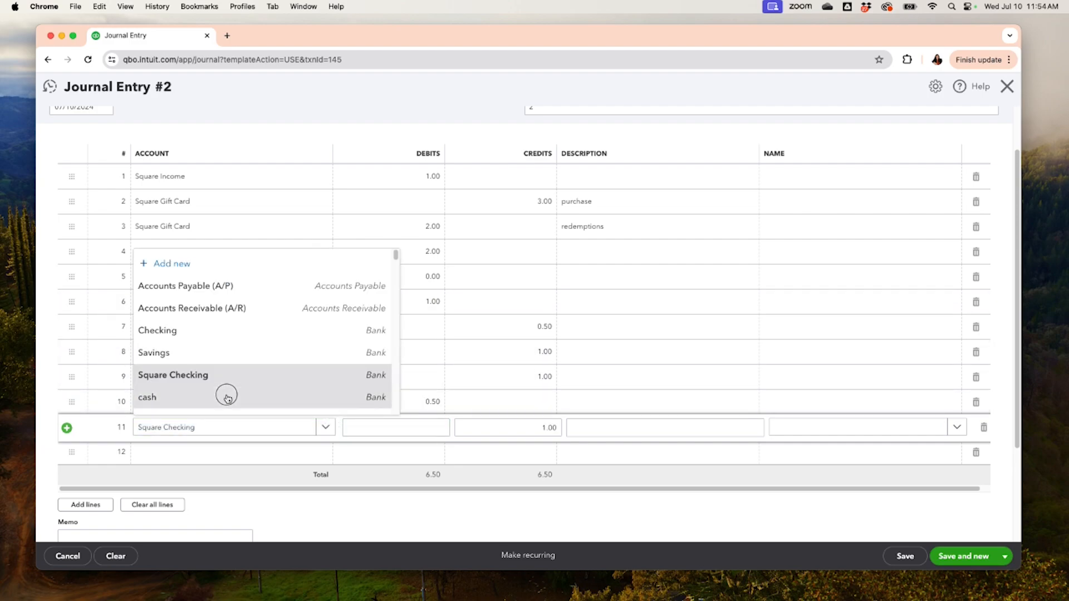
click(228, 396)
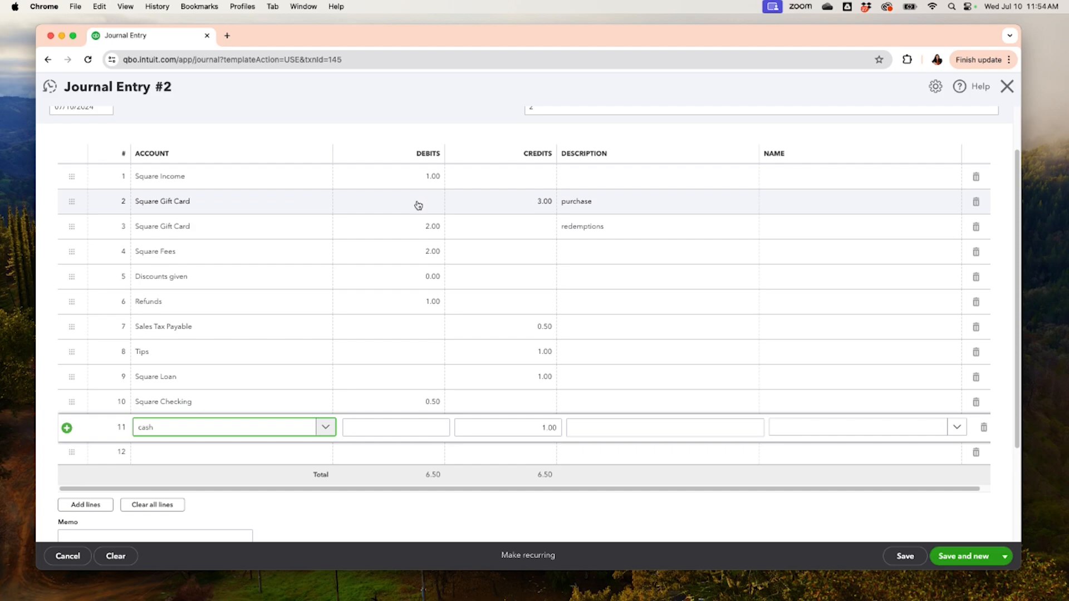
click(501, 530)
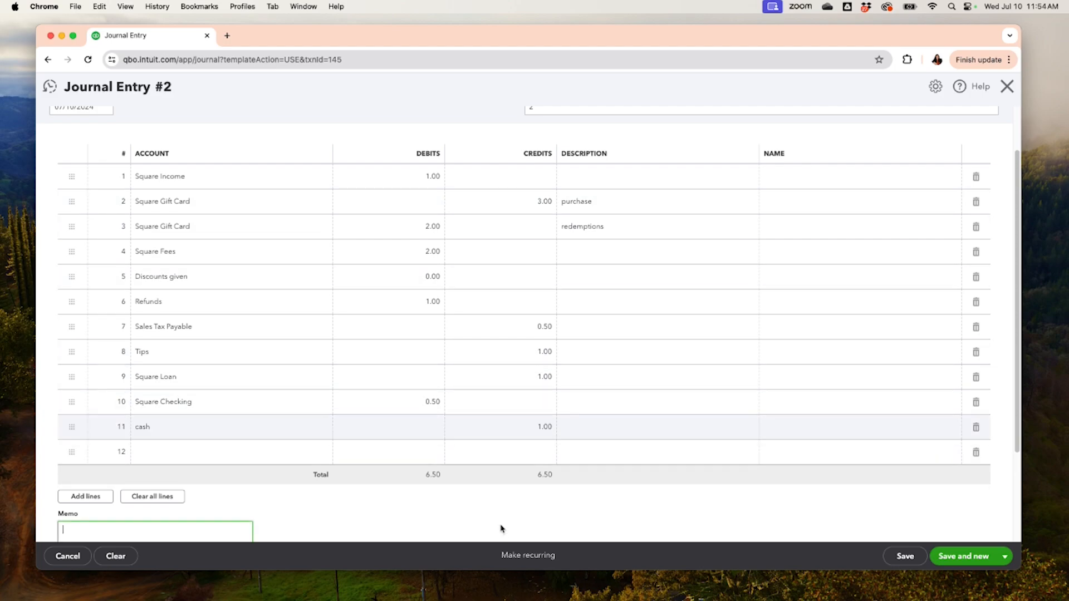
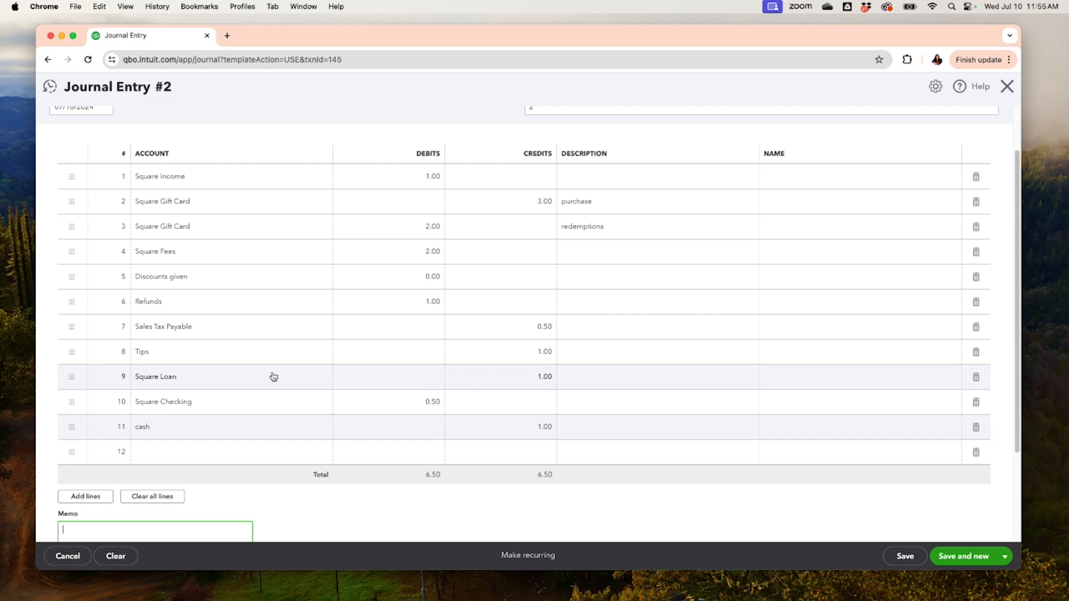
Step: Review the lines of the Square monthly adjustment journal entry, save it and close it
scroll(454, 314, up, 3)
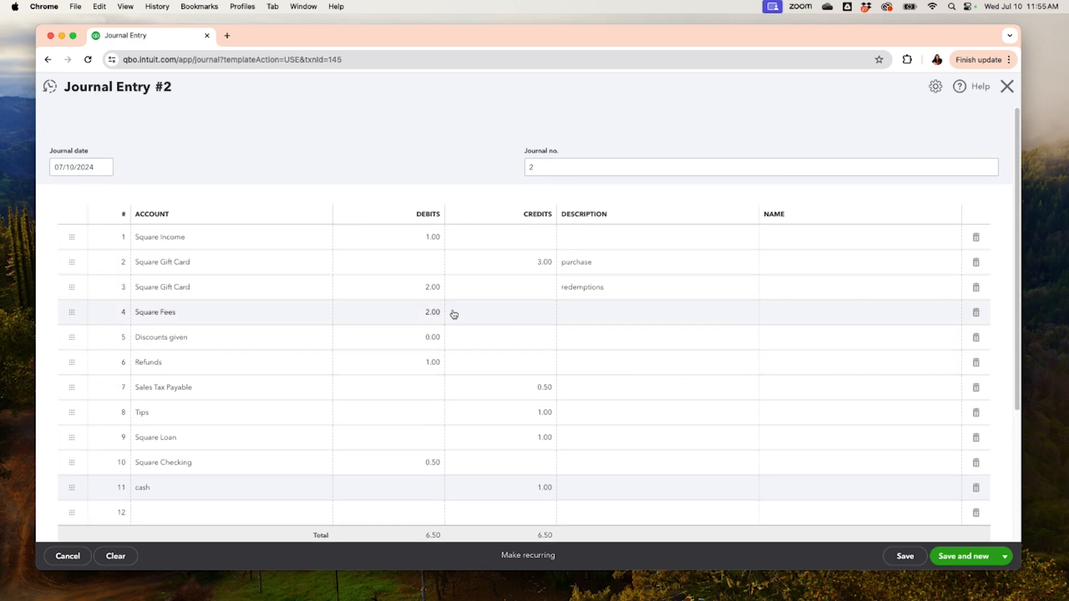
scroll(489, 338, down, 4)
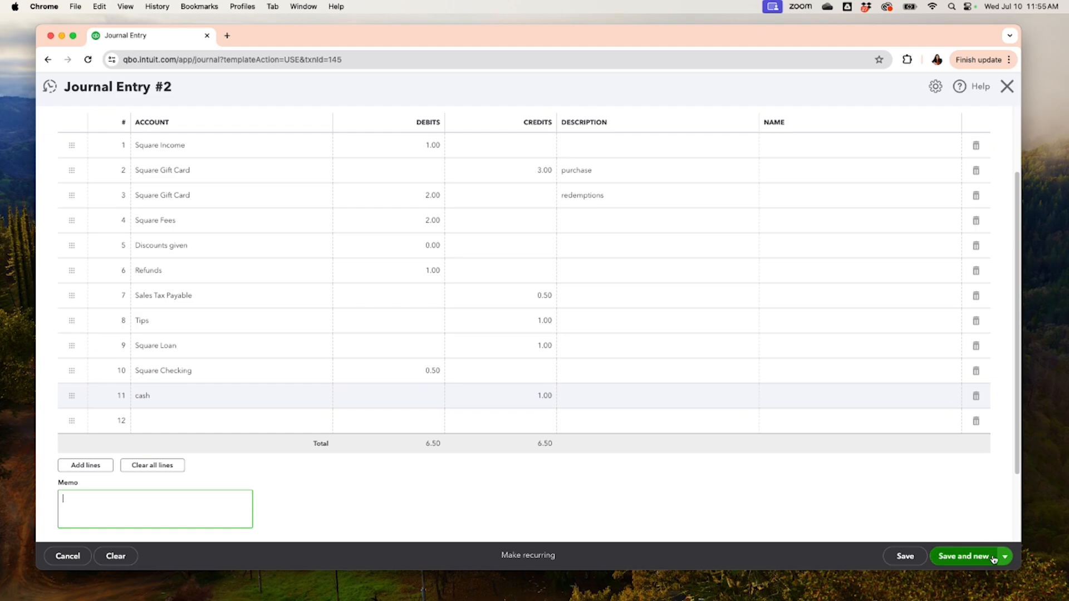
click(897, 559)
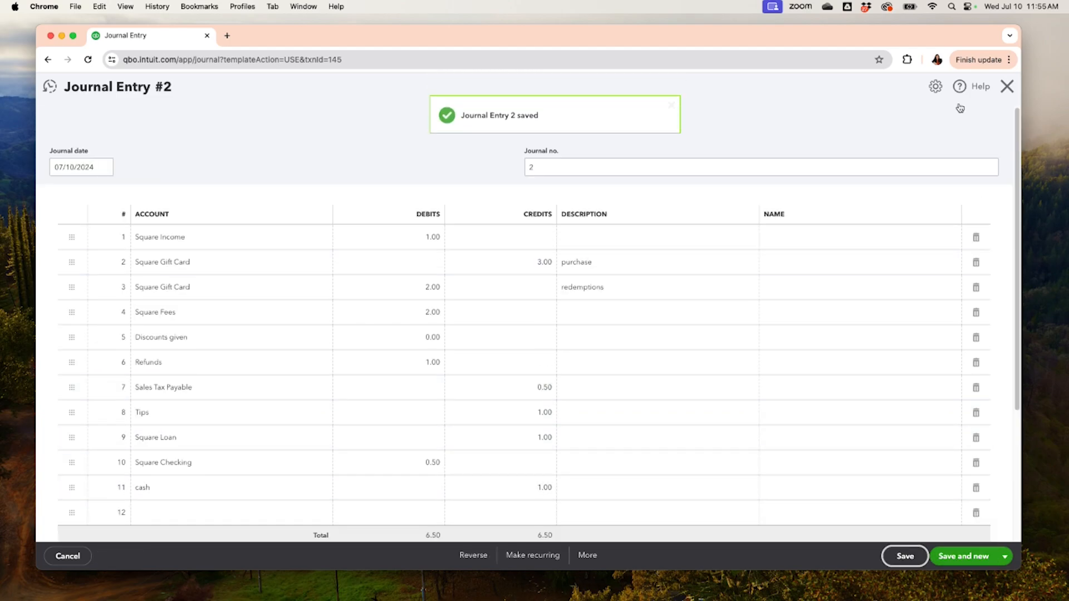
click(1007, 87)
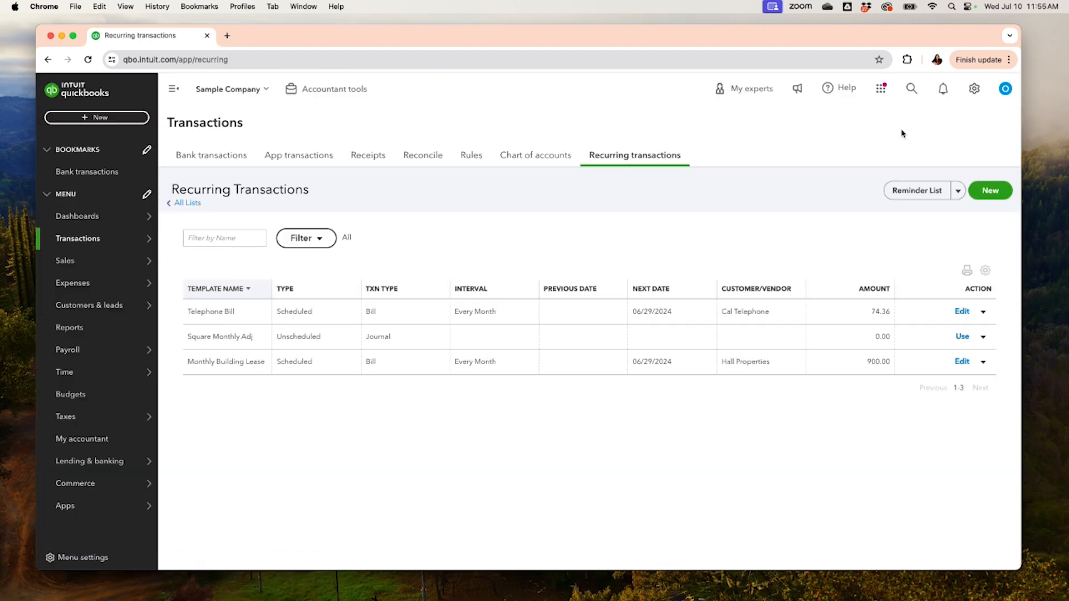
Step: Open the bank transactions and look through the Checking account's items for review
mouse_move(124, 259)
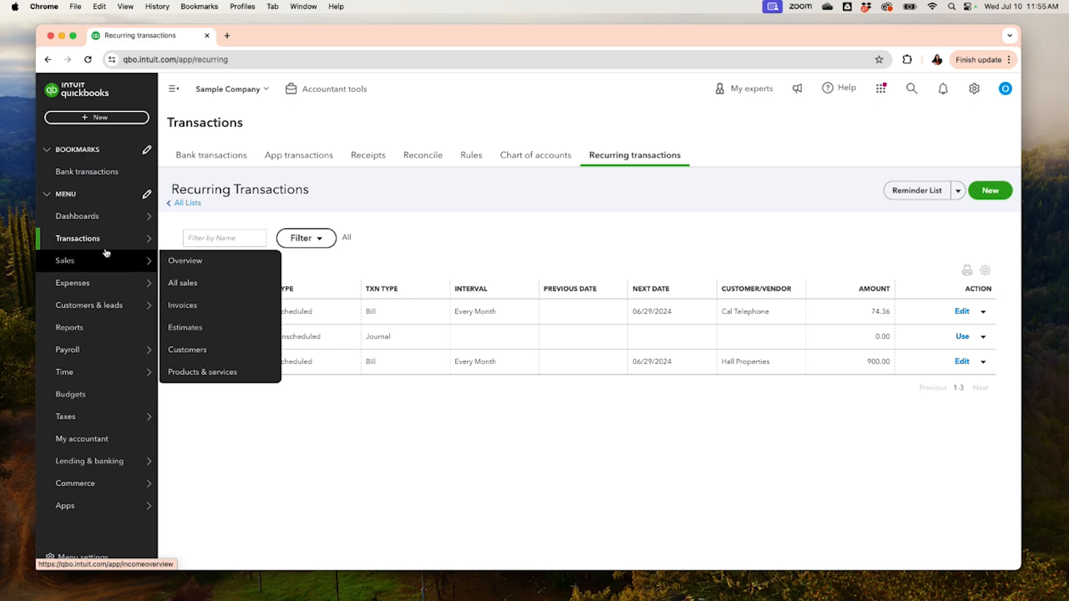
click(182, 238)
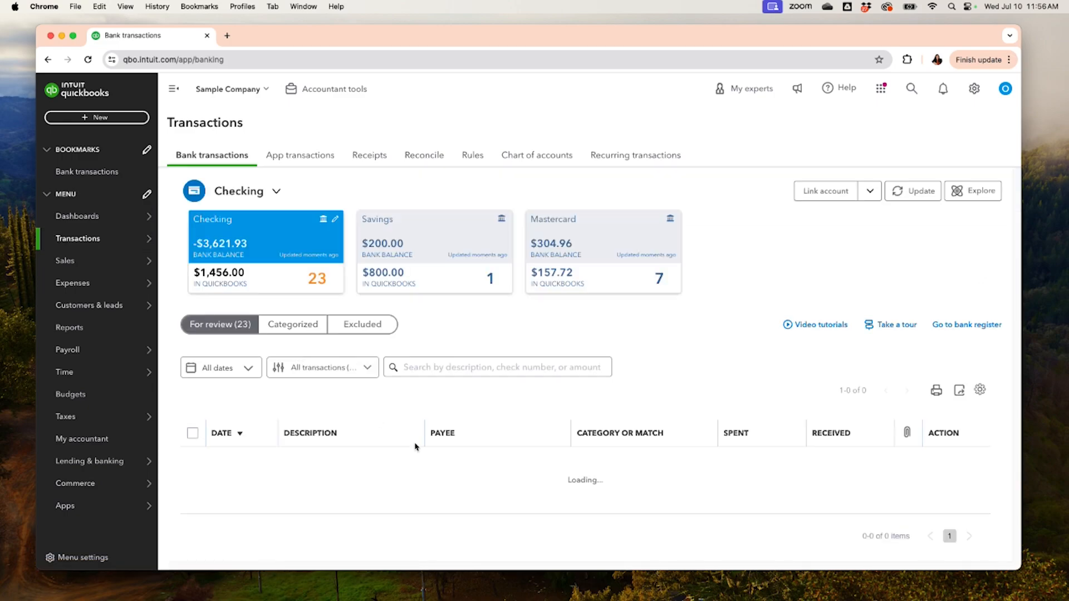
scroll(384, 437, down, 3)
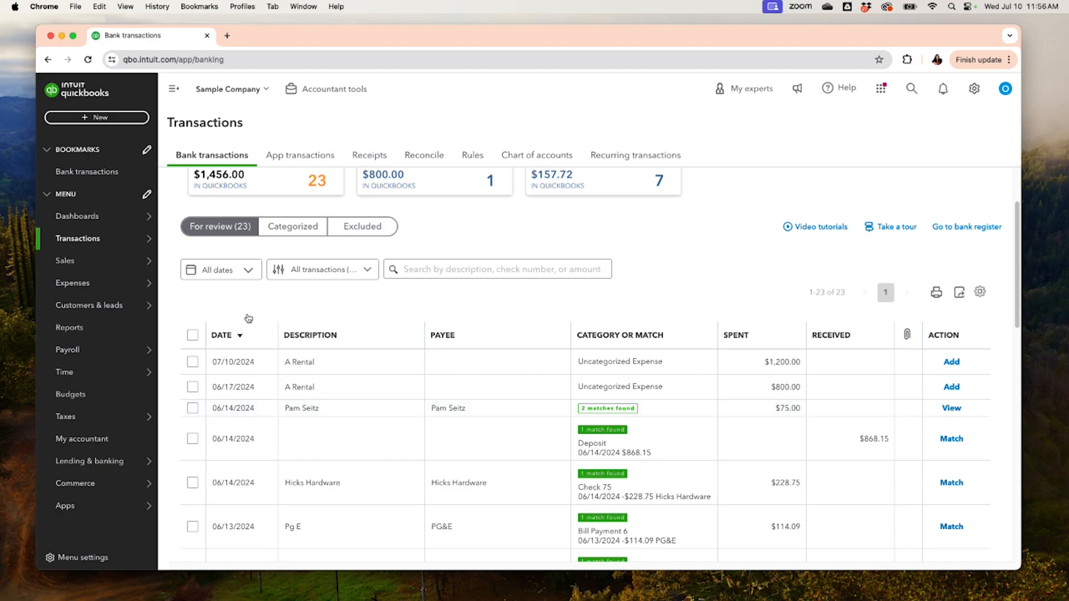
Step: Open the Profit and Loss report and look over its income section
click(92, 331)
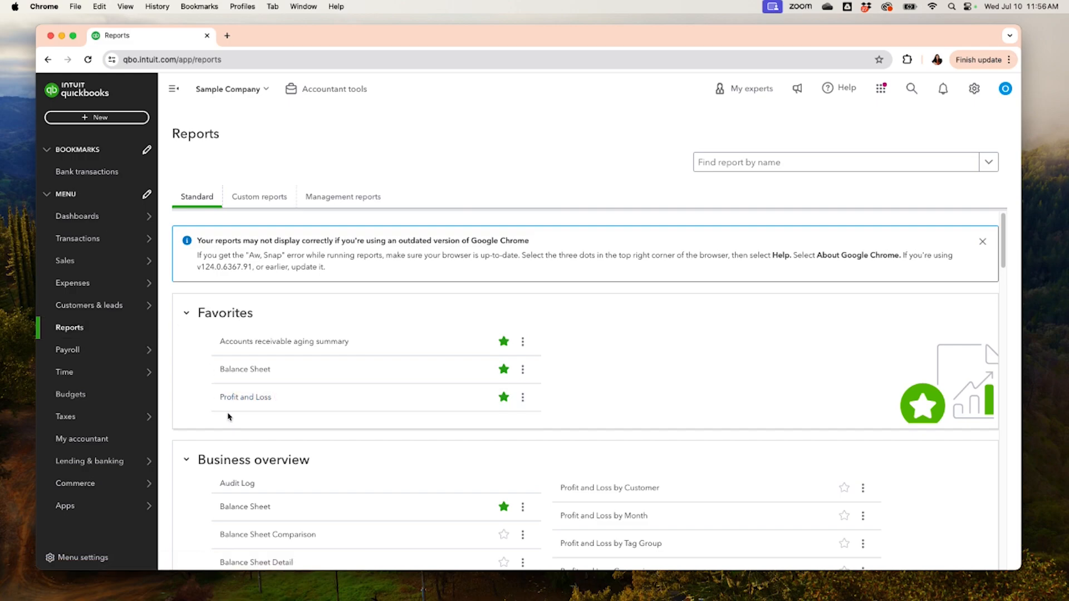
click(237, 398)
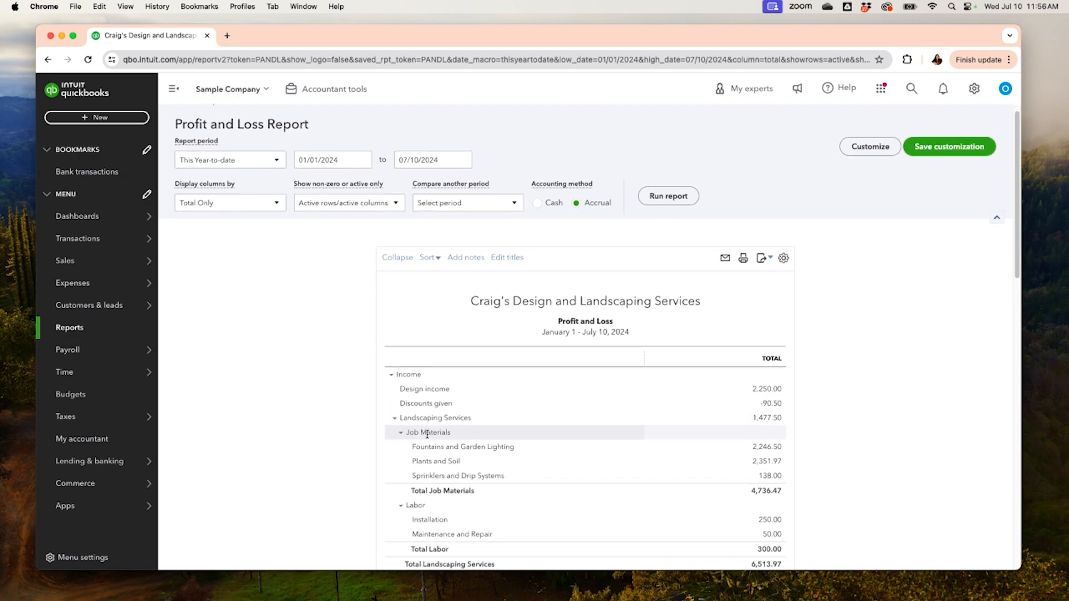
scroll(429, 440, down, 3)
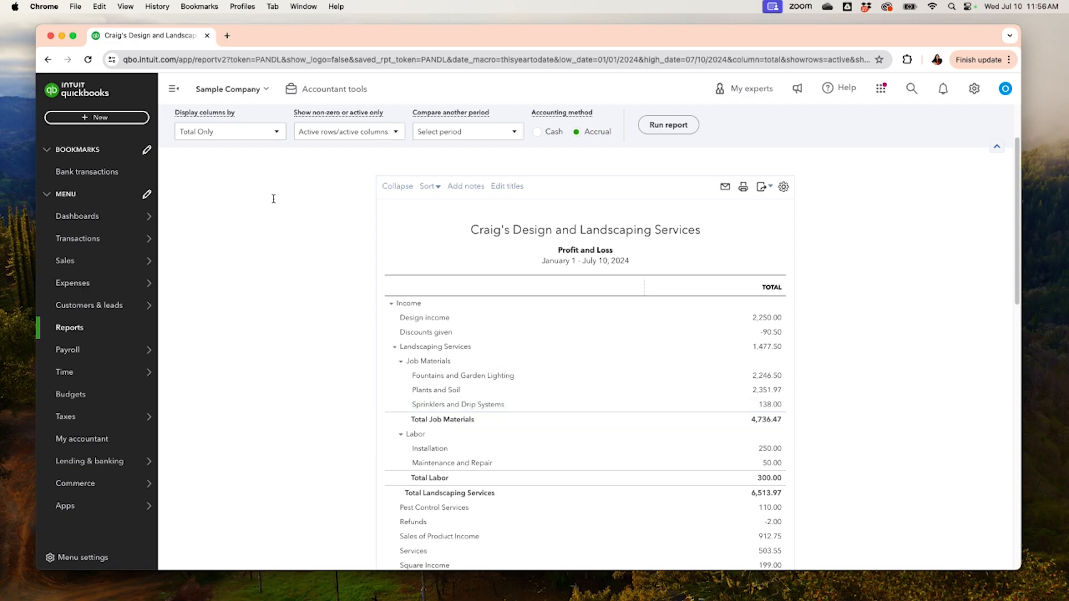
scroll(368, 175, up, 3)
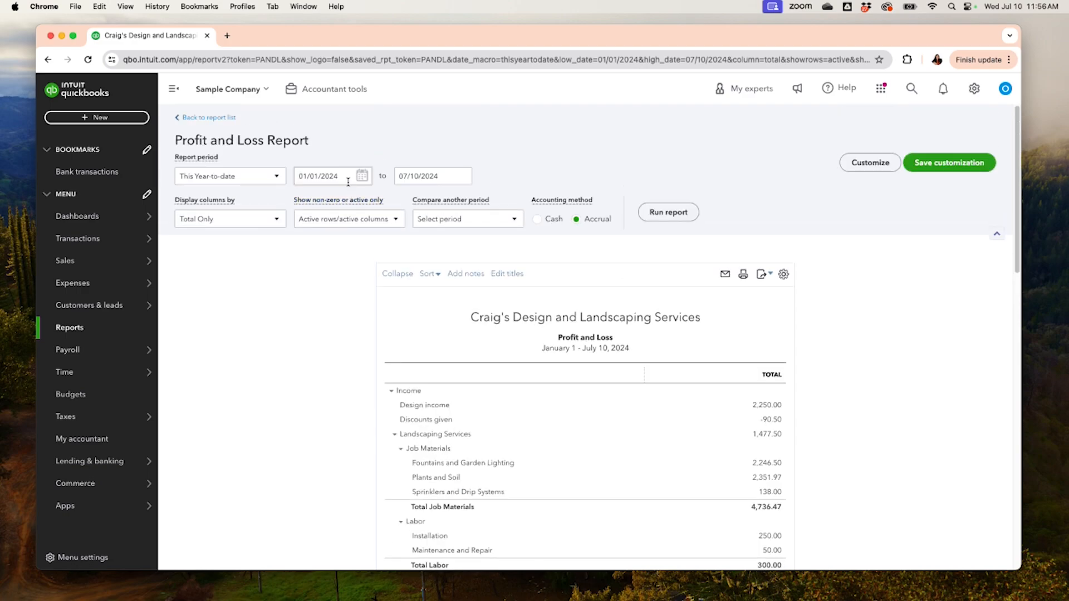
scroll(317, 392, down, 3)
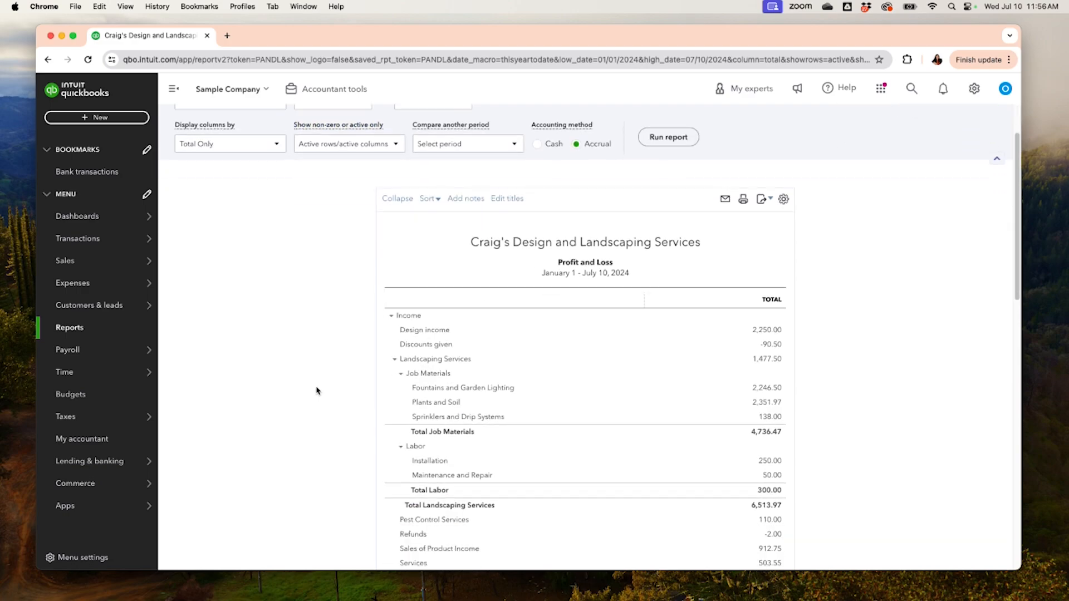
scroll(317, 391, up, 3)
Step: Set the Profit and Loss report's end date to 07/31/2024 and rerun the report
click(461, 177)
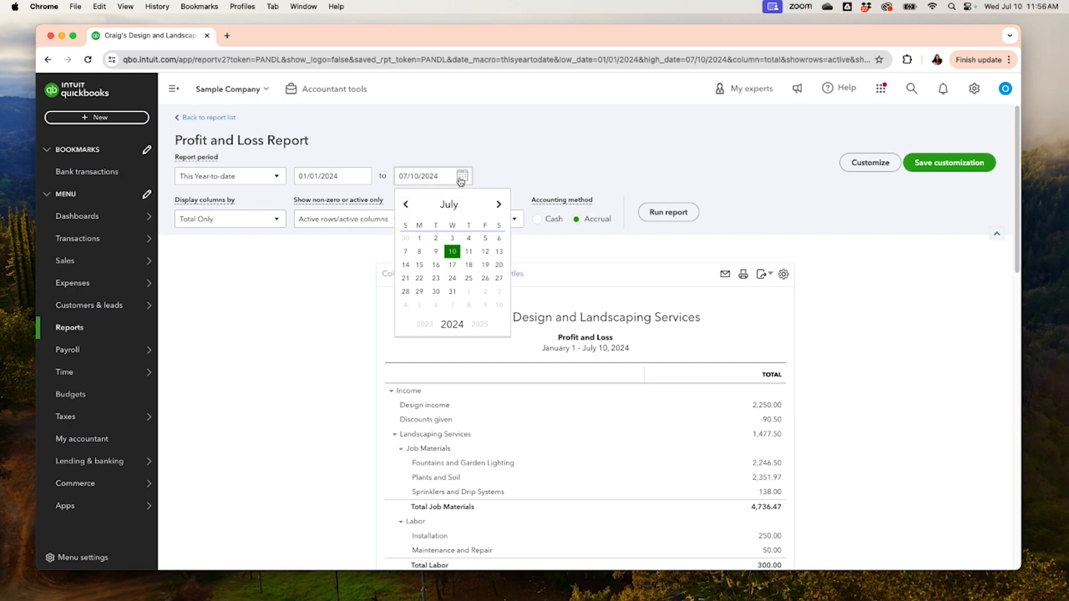
click(453, 292)
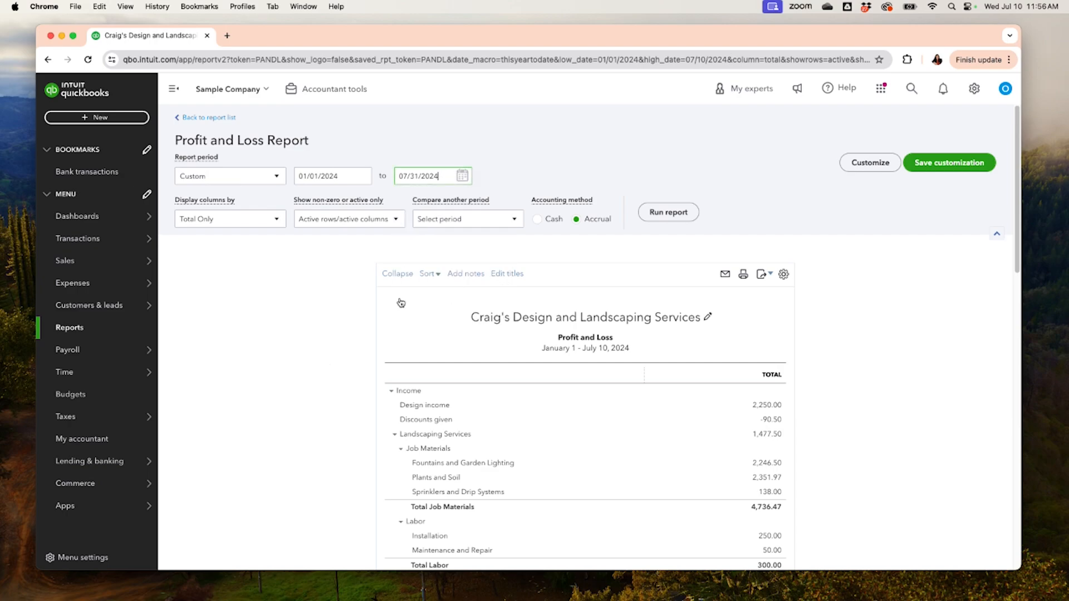
click(672, 218)
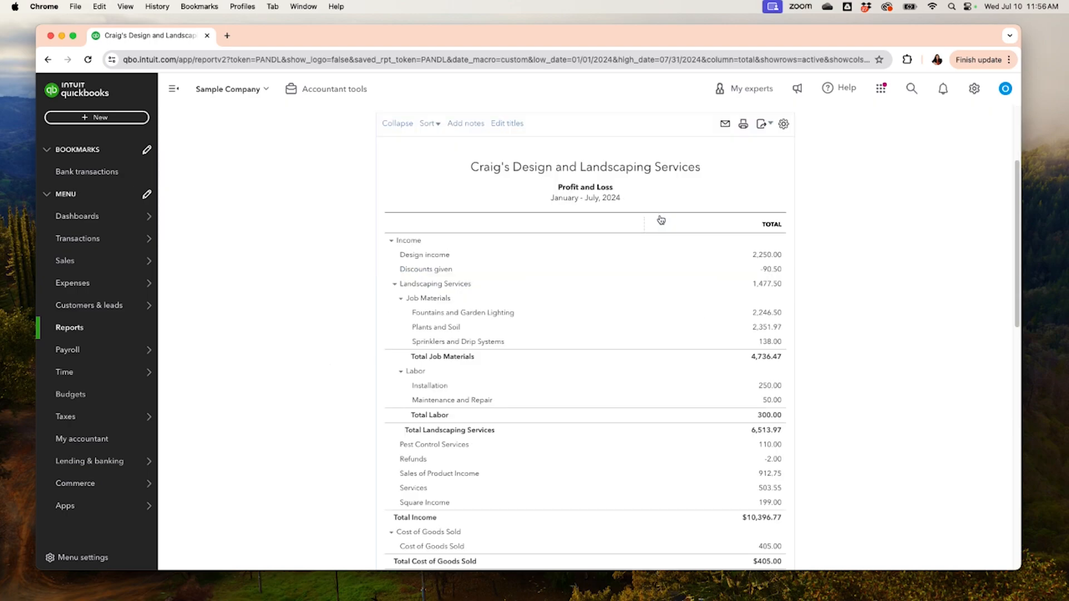
scroll(517, 274, up, 2)
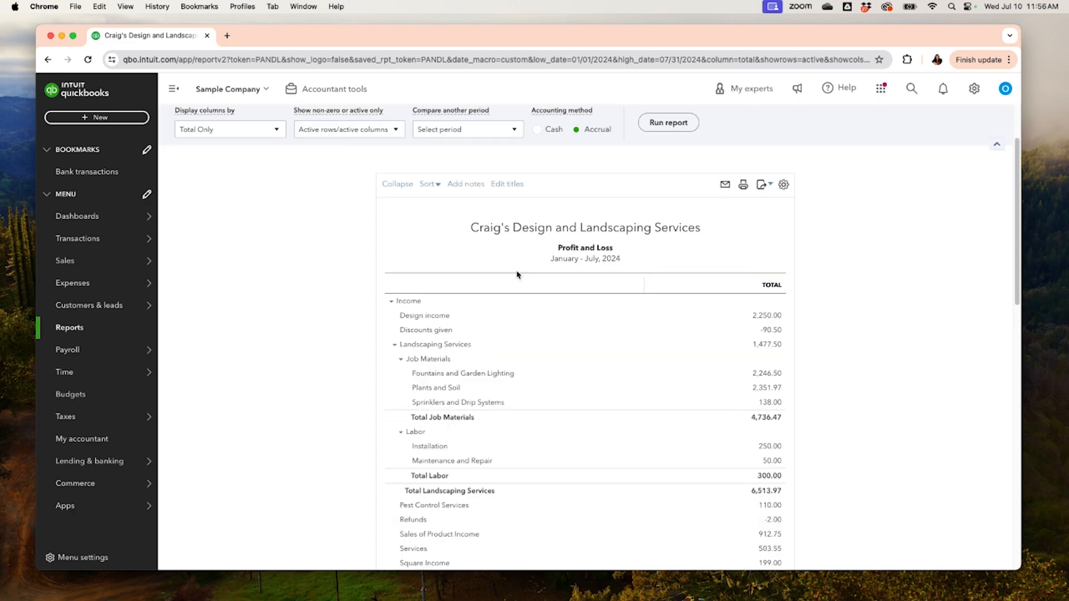
scroll(517, 275, up, 2)
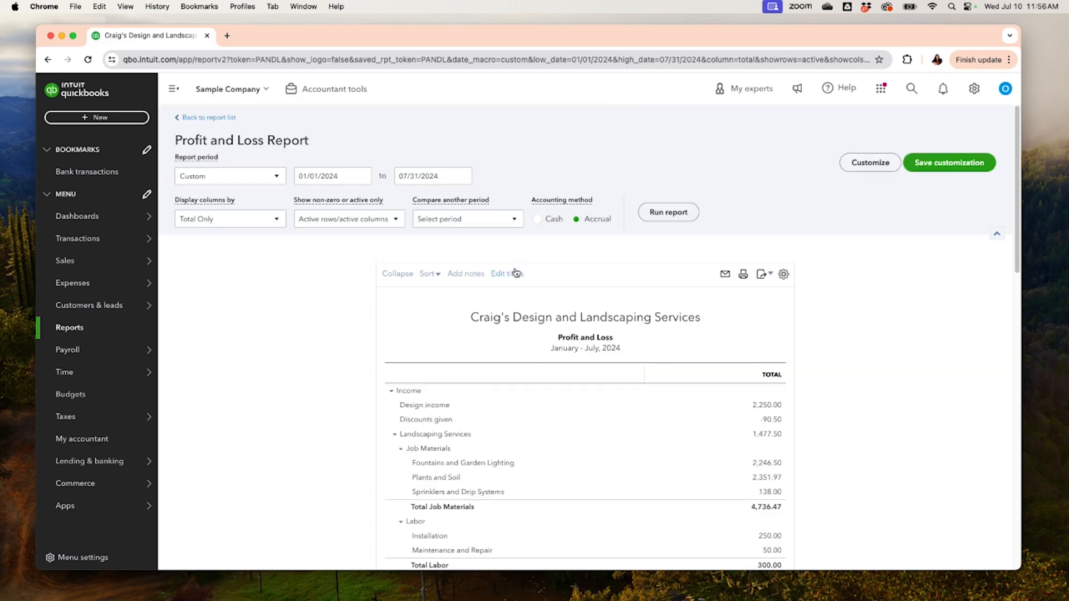
Step: In a duplicate browser tab, list the categorized bank transactions and inspect the Books By Bessie deposit dated 08/09/2024
right_click(163, 43)
click(230, 117)
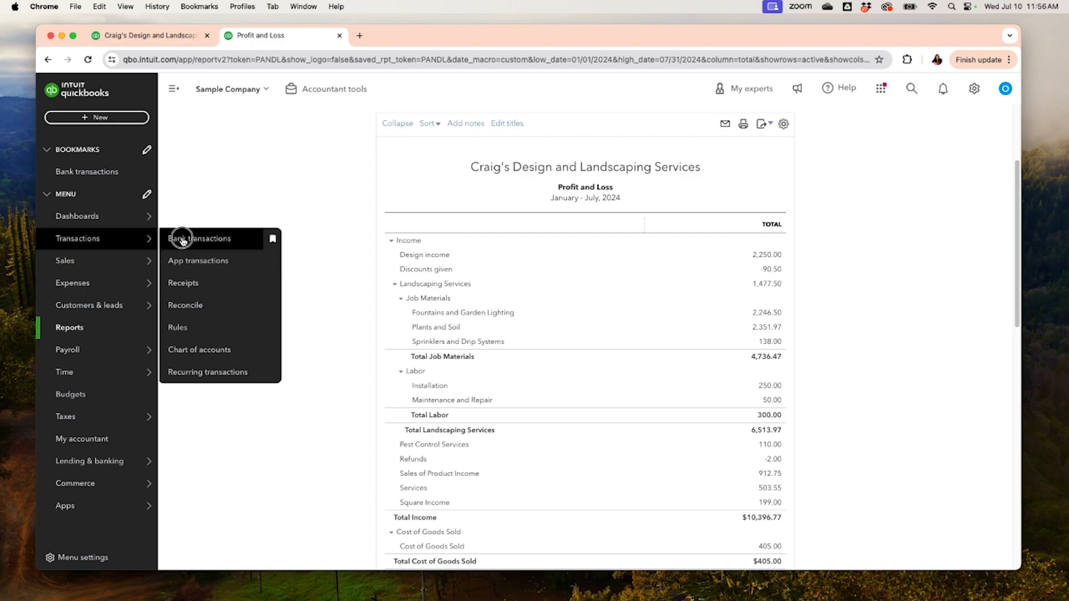
click(179, 238)
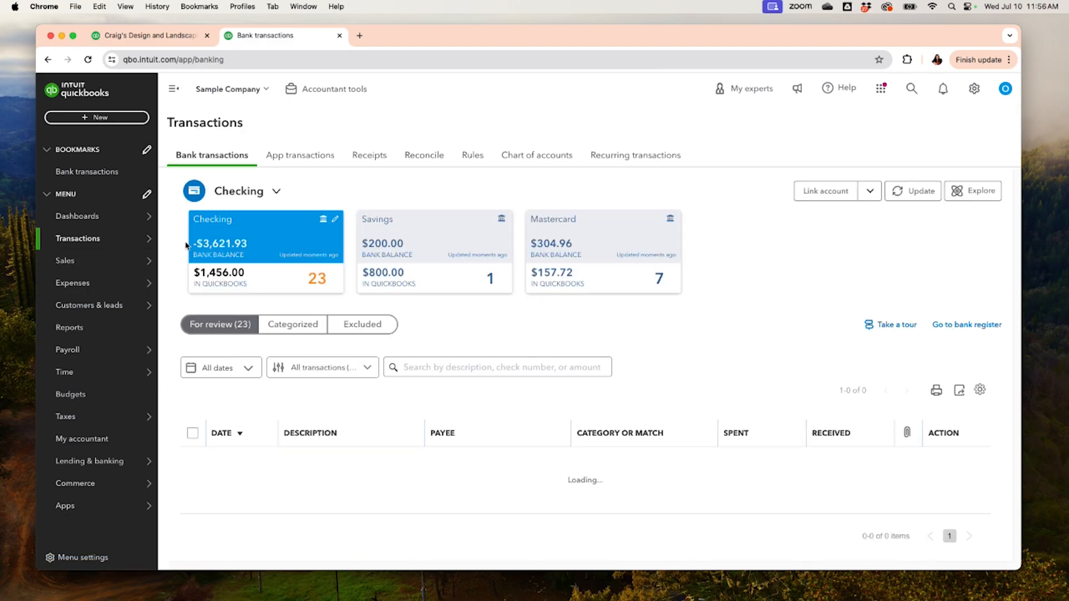
click(296, 325)
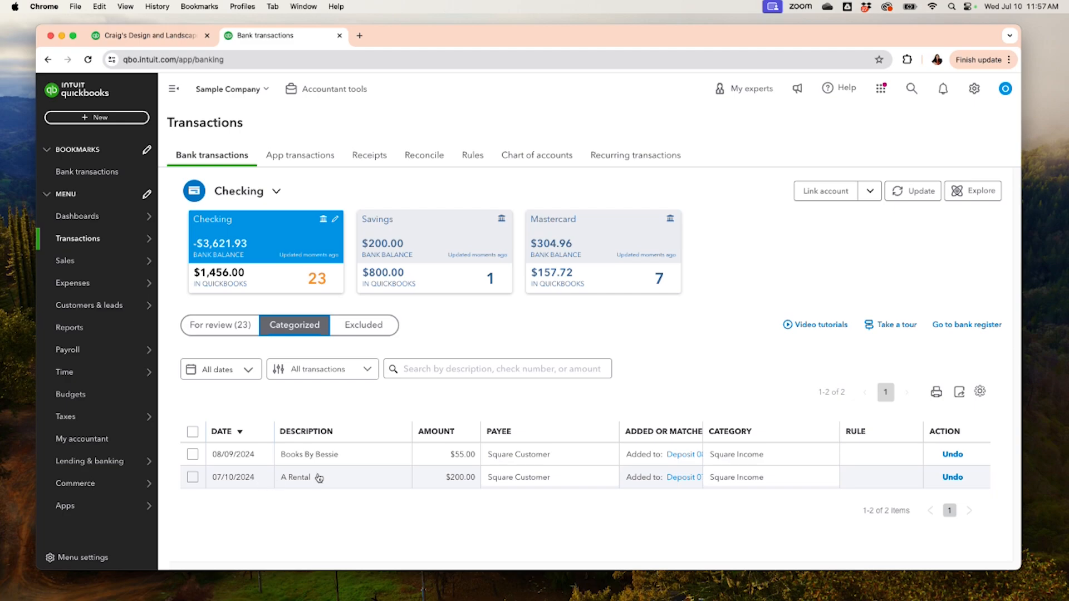
click(690, 455)
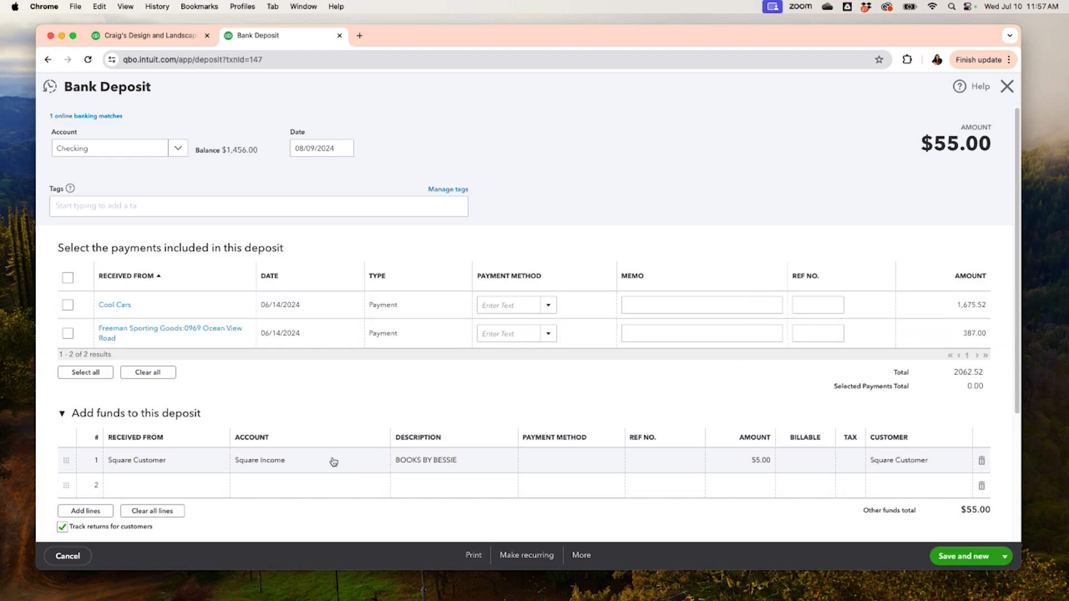
click(1007, 86)
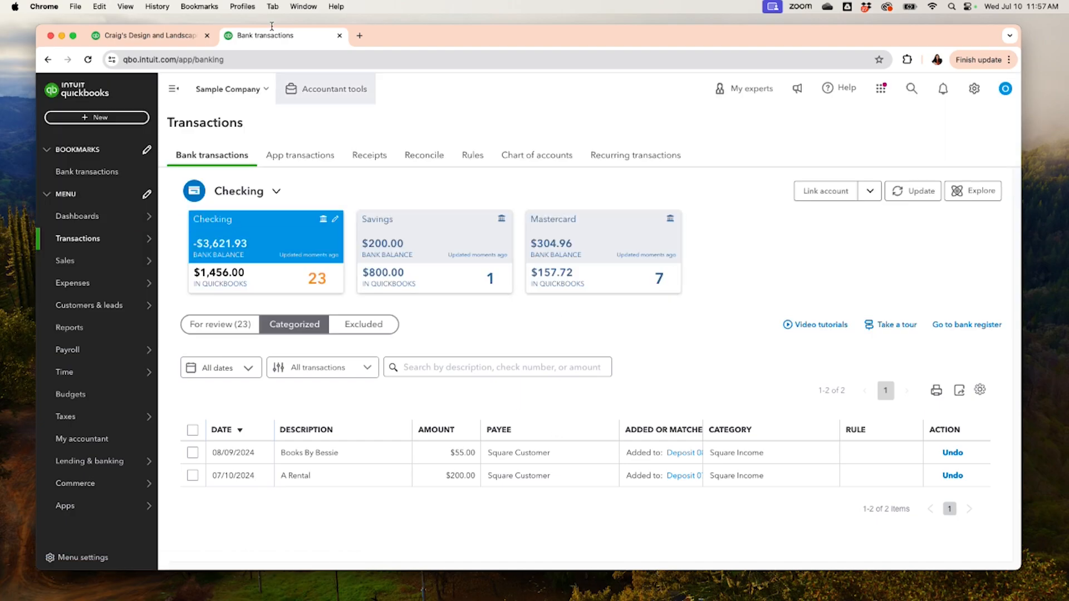
Step: Rerun the Profit and Loss report with the end date 08/31/2024 and review its income and expense lines
click(187, 37)
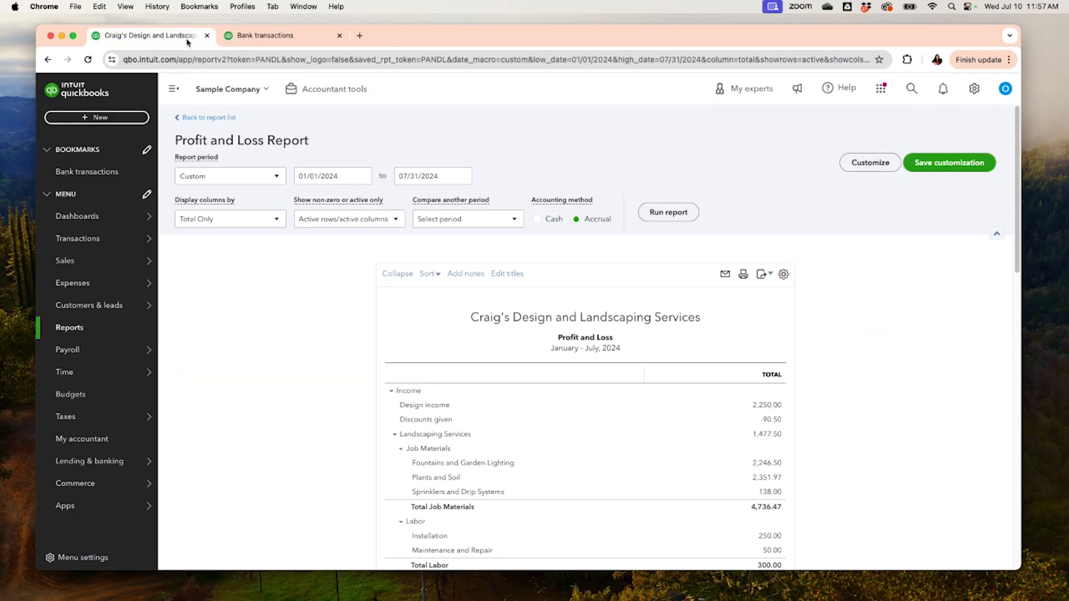
click(467, 175)
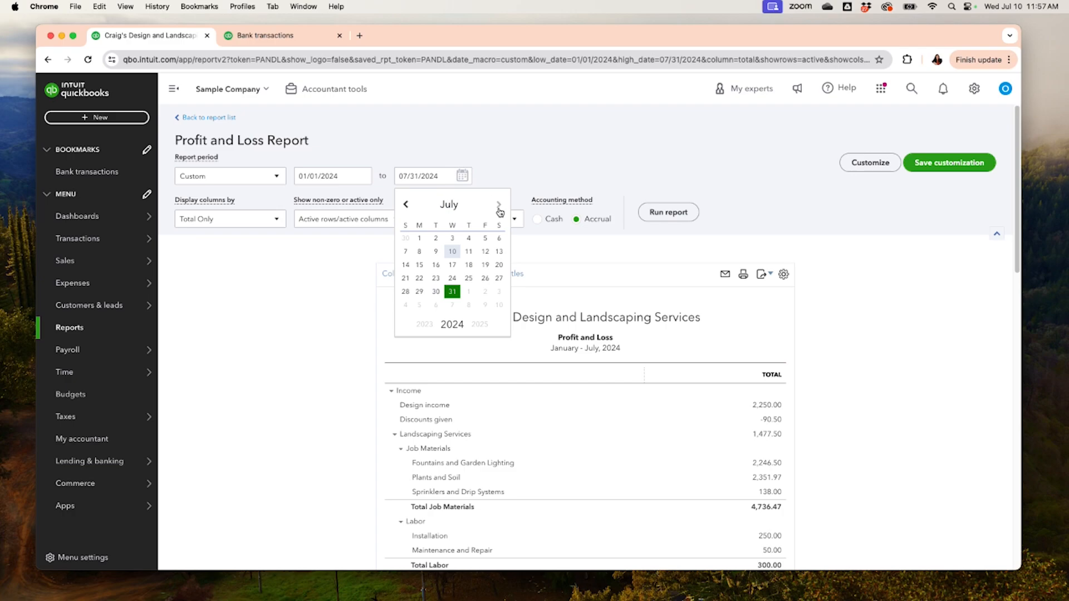
click(498, 205)
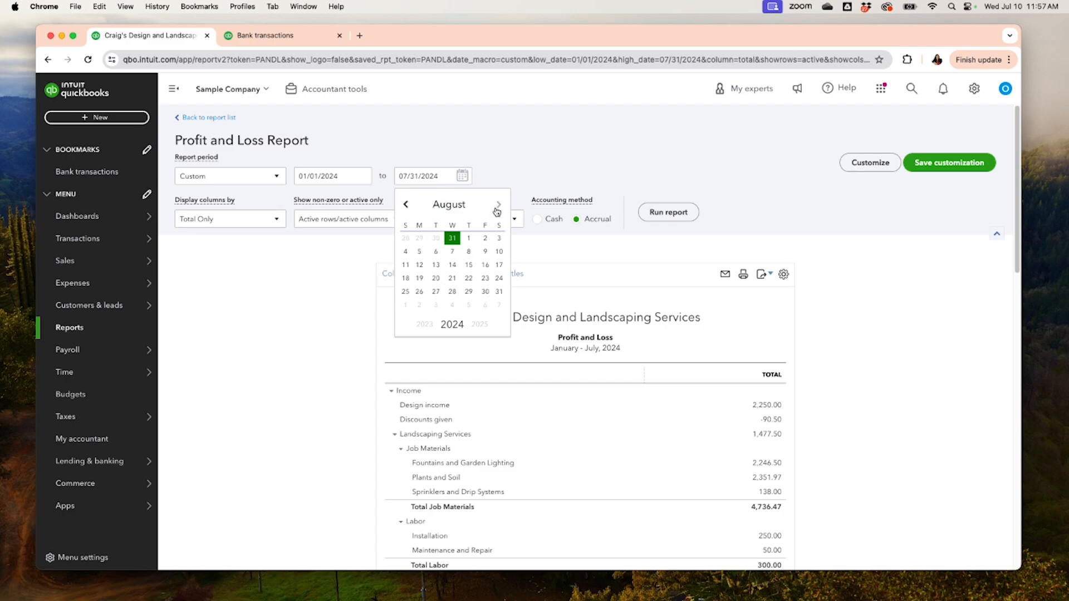
click(499, 292)
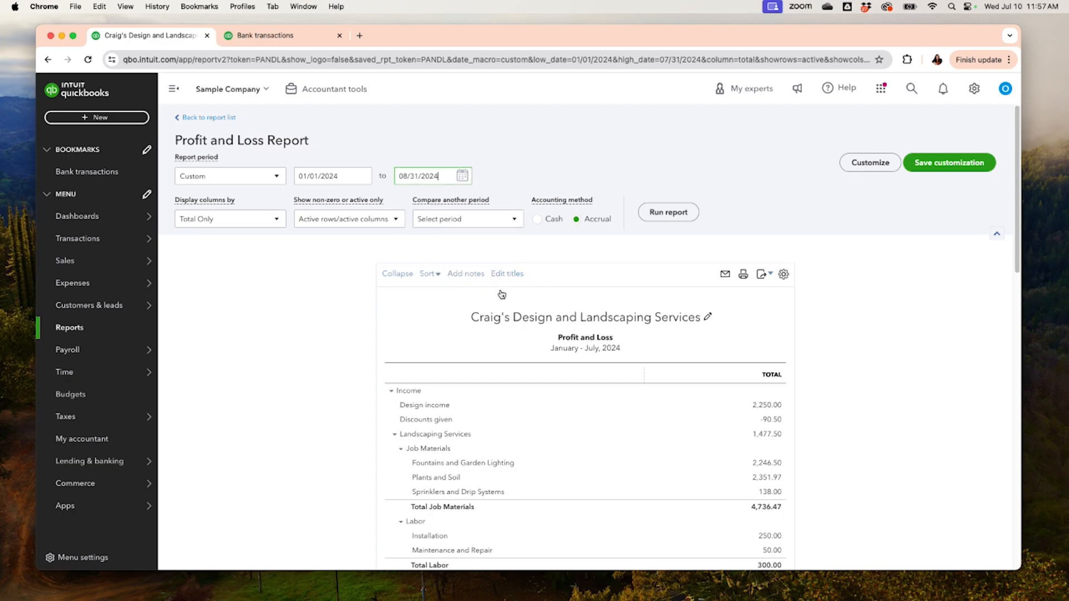
click(660, 213)
scroll(496, 276, down, 3)
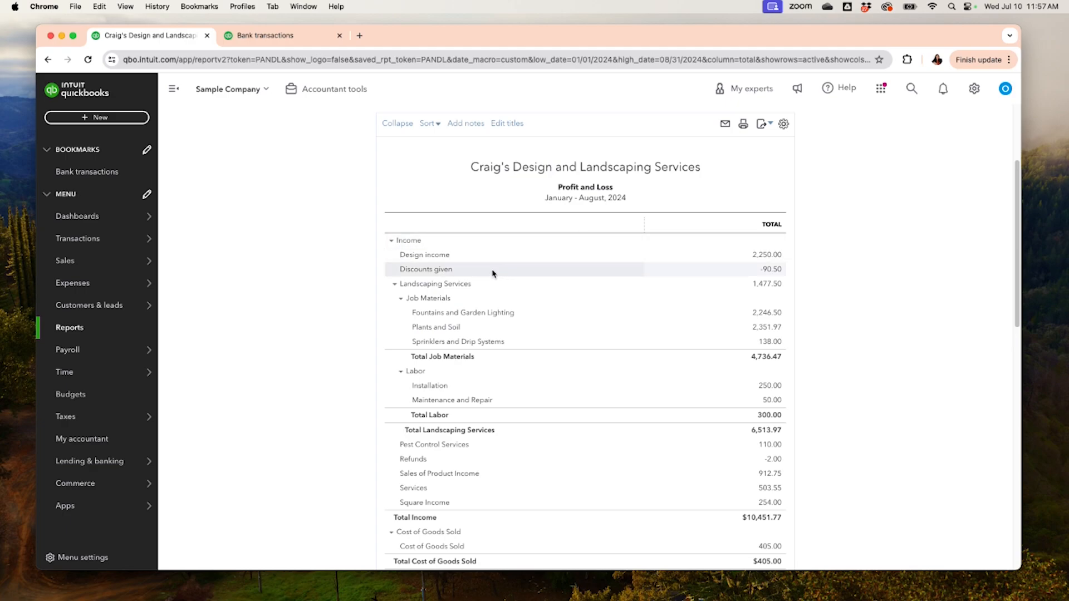
scroll(498, 311, down, 2)
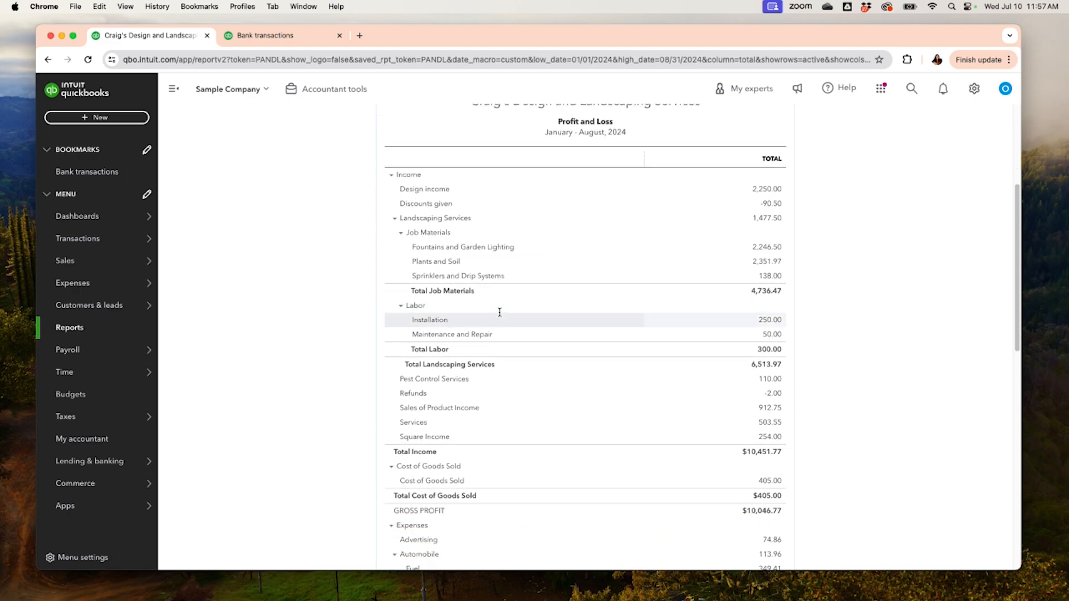
scroll(501, 313, down, 2)
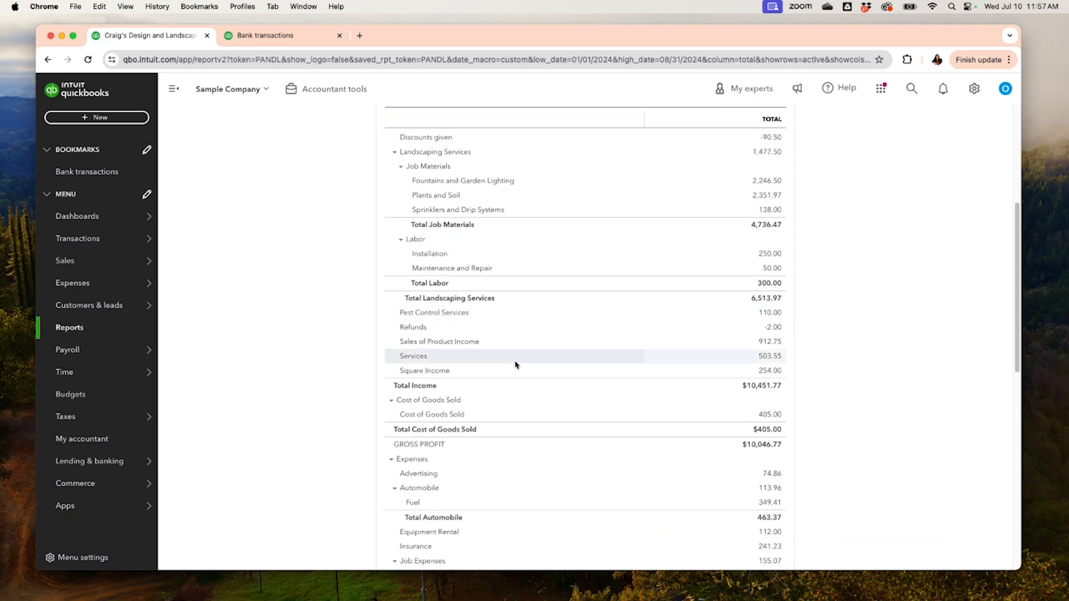
scroll(563, 312, down, 2)
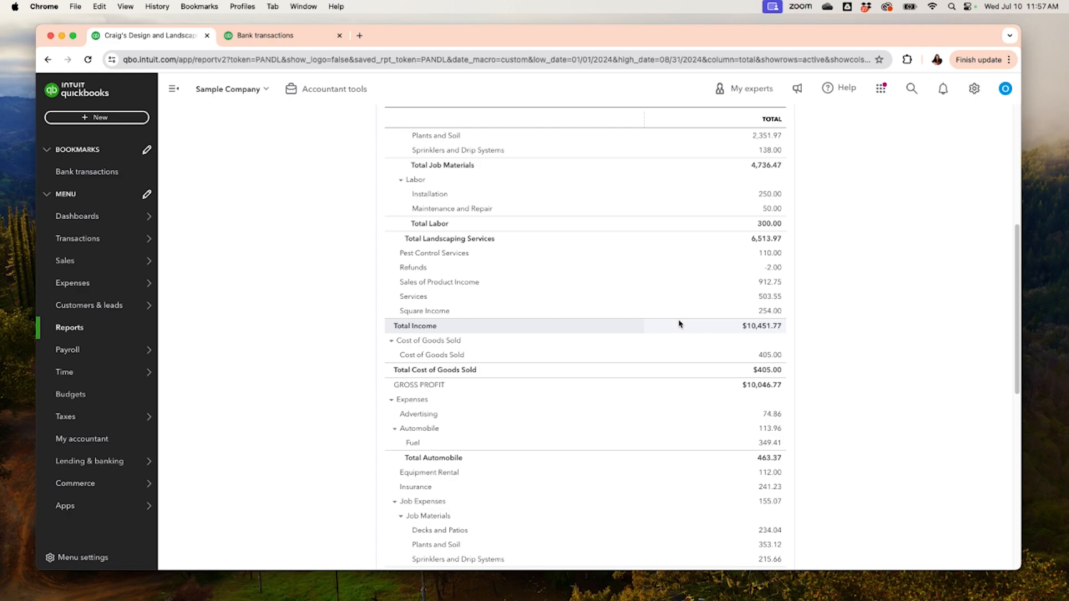
Step: From the bank transactions tab, start a new journal entry and open the existing Journal Entry No.2 dated 07/10/2024 from the recent entries
click(268, 39)
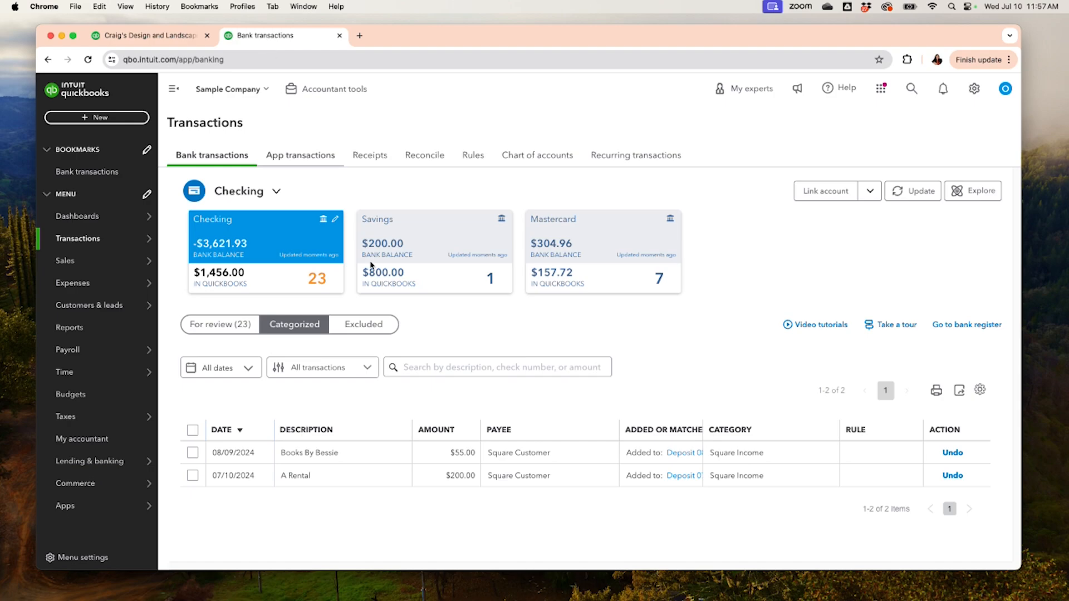
click(973, 90)
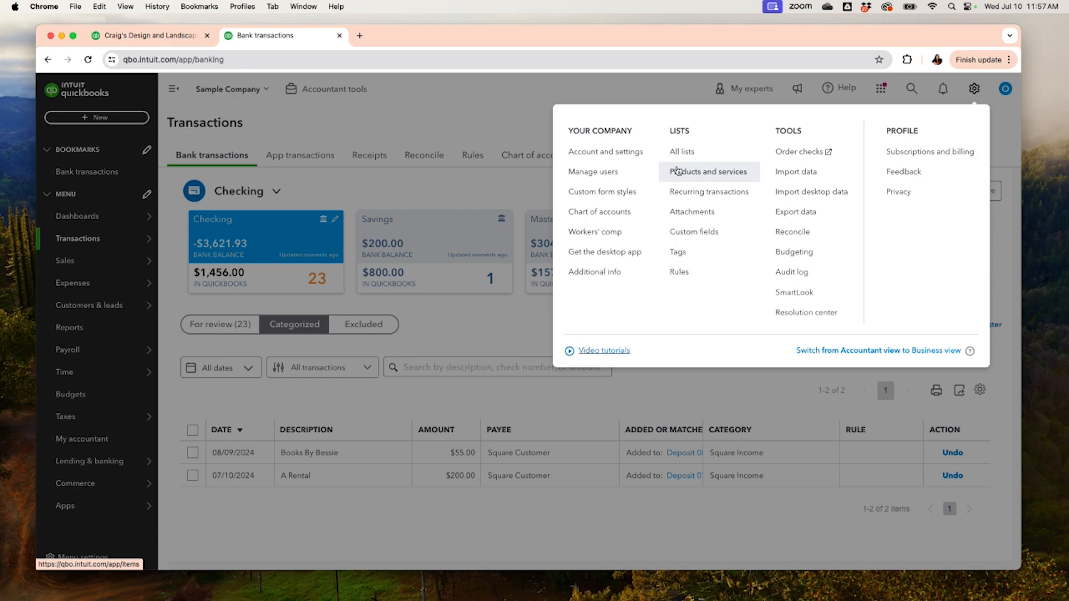
click(500, 106)
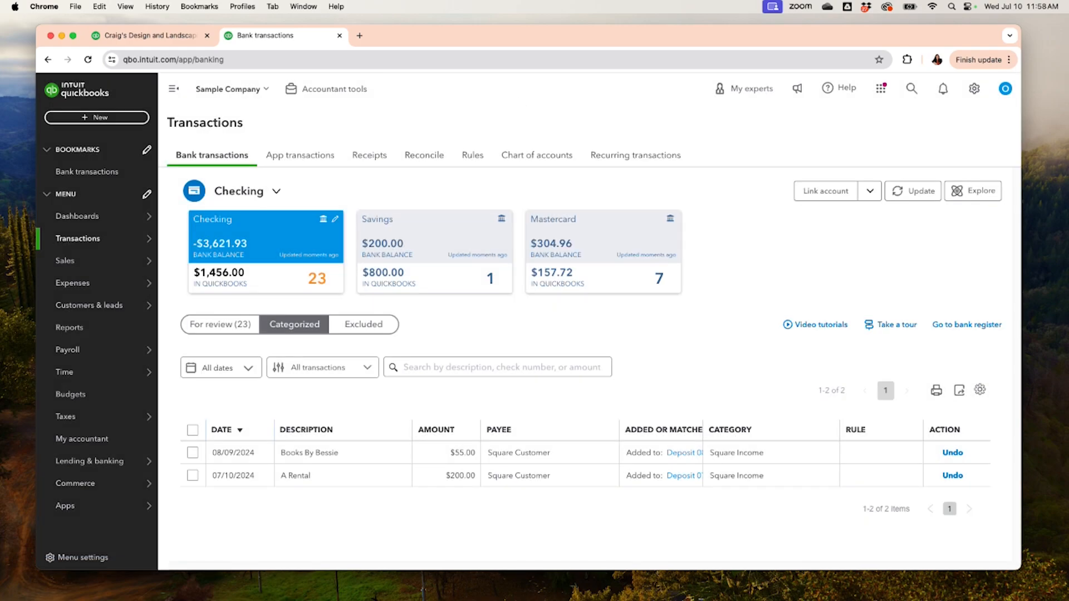
click(90, 117)
click(340, 222)
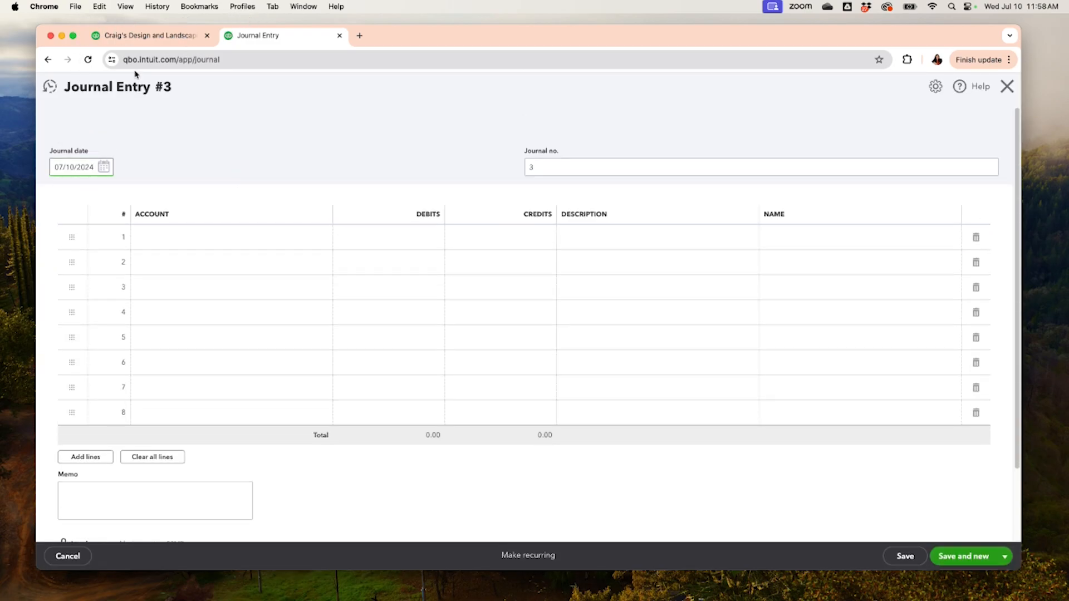
click(50, 87)
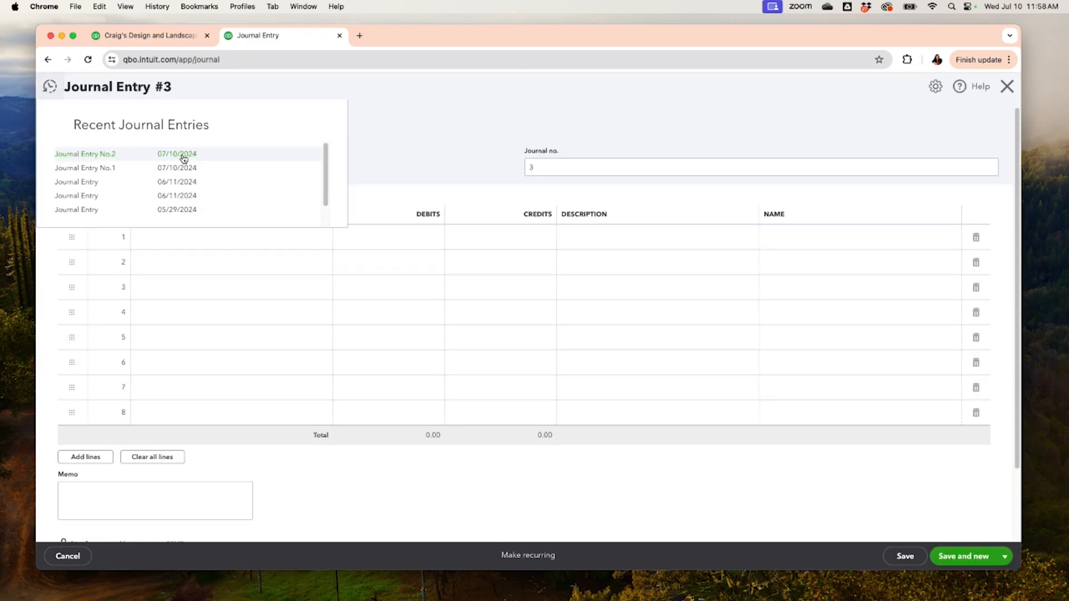
click(186, 158)
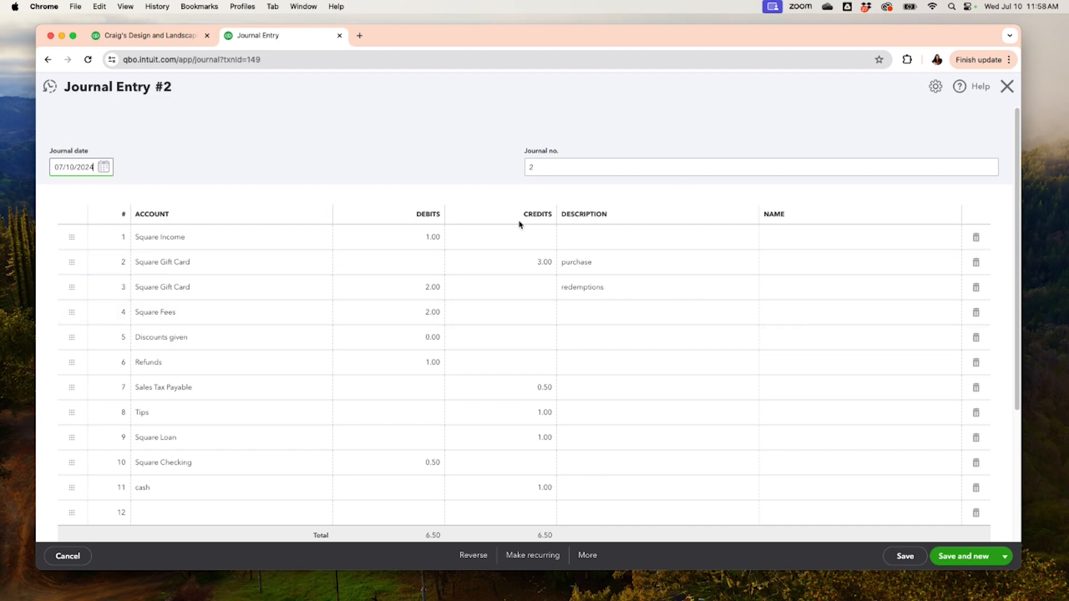
Step: Clear the Square Income line's debit and enter a credit of 46.00, checking Square Income on the Profit and Loss report in between
click(425, 240)
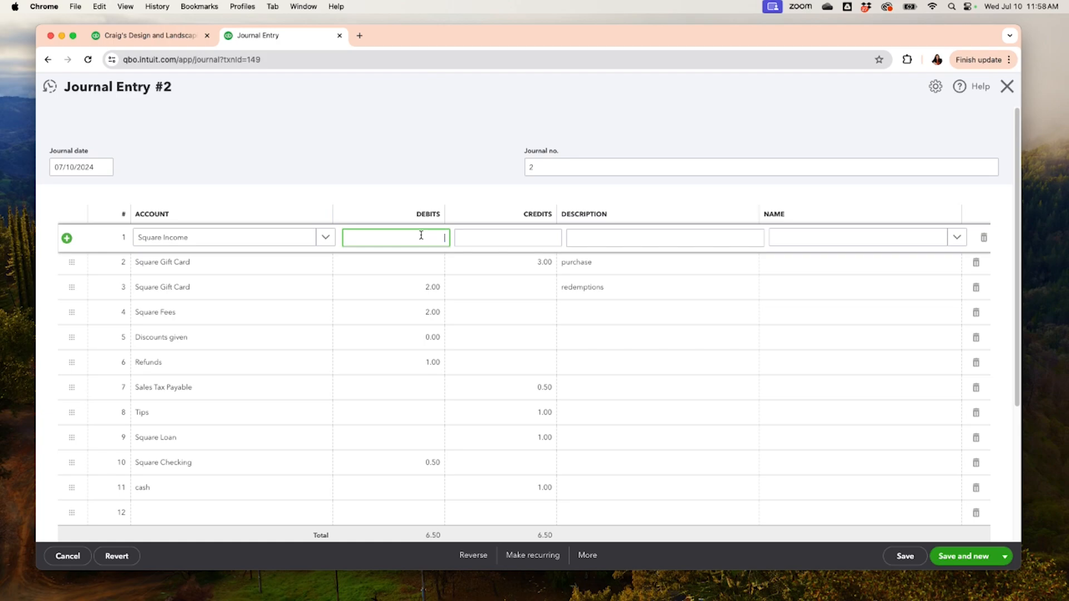
click(527, 238)
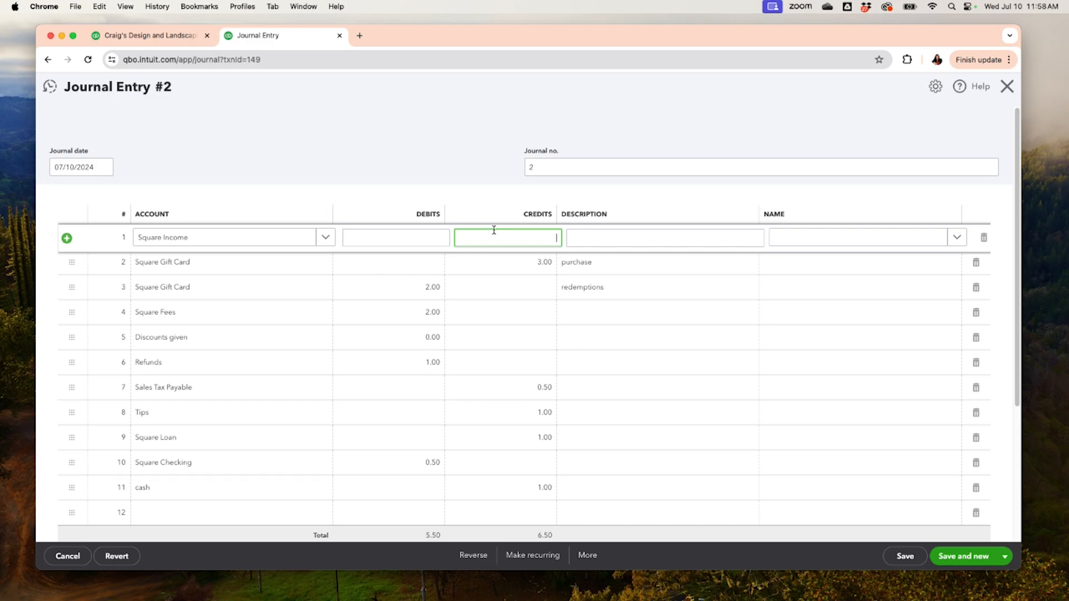
click(136, 36)
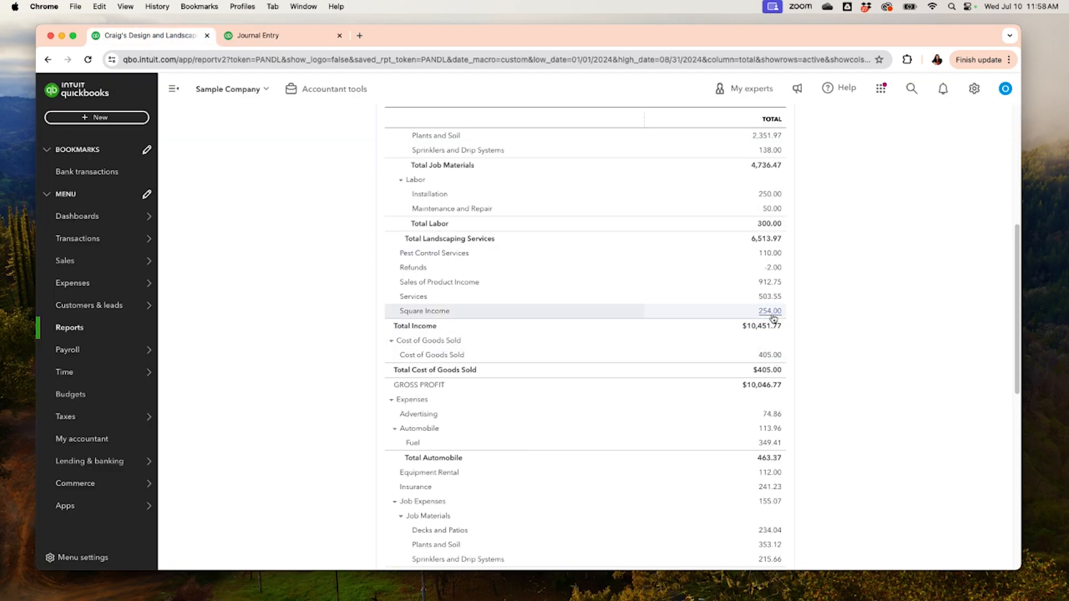
click(314, 36)
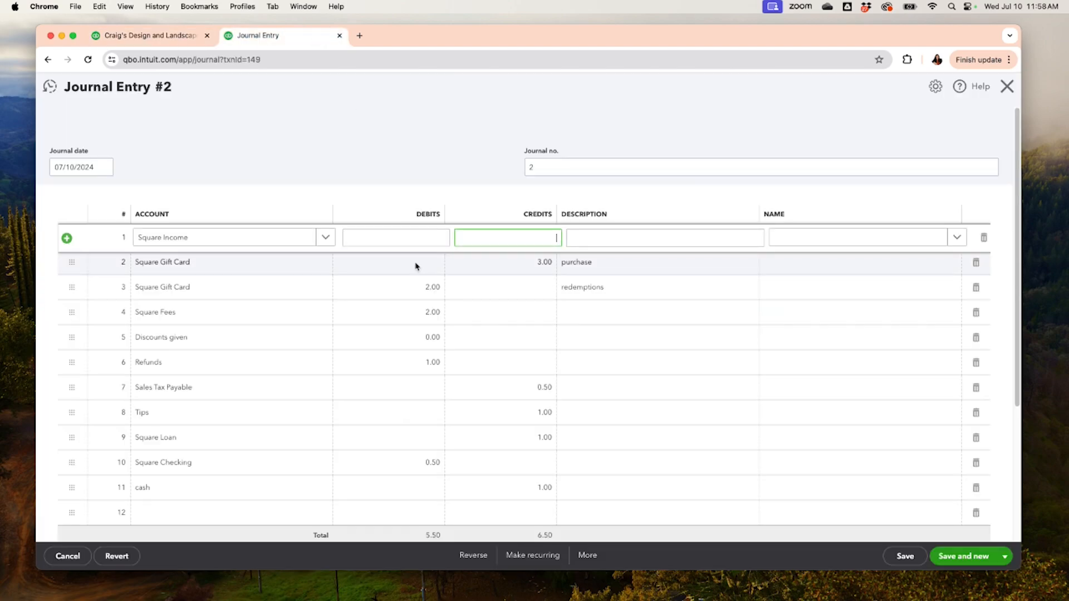
click(495, 243)
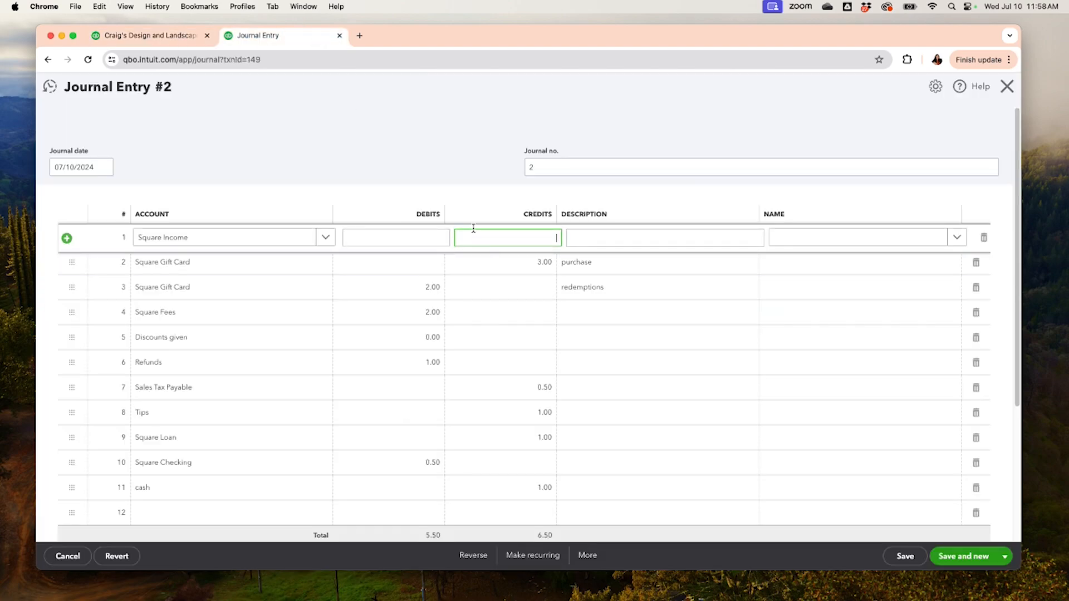
click(418, 266)
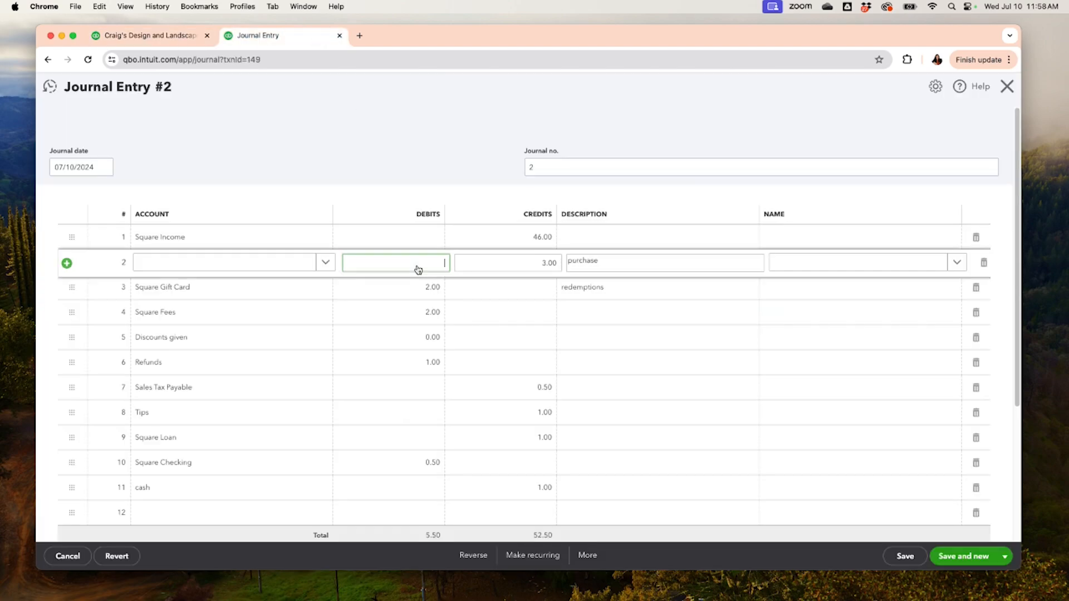
click(480, 295)
click(485, 314)
Step: Replace the line 11 credit with a 46.00 debit, trying Square Checking as its account and then reassigning it to cash
scroll(481, 409, down, 3)
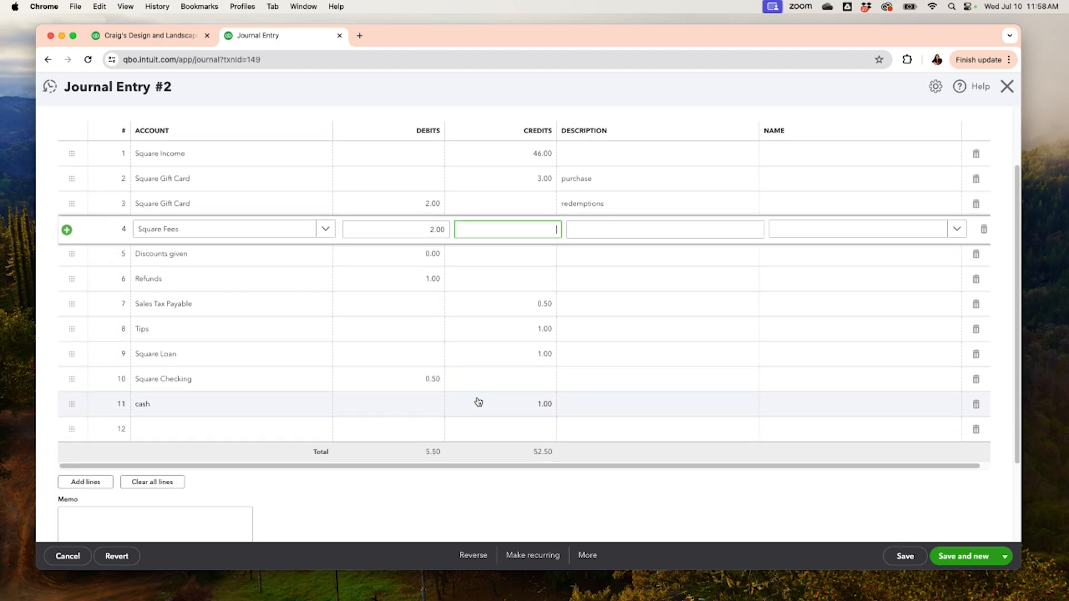
click(478, 401)
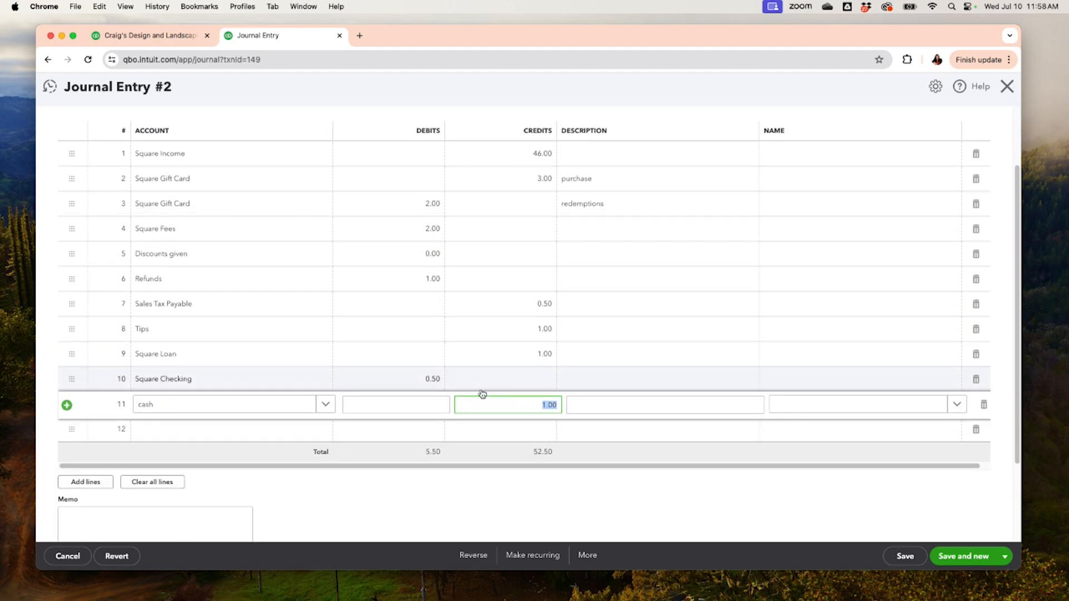
click(325, 405)
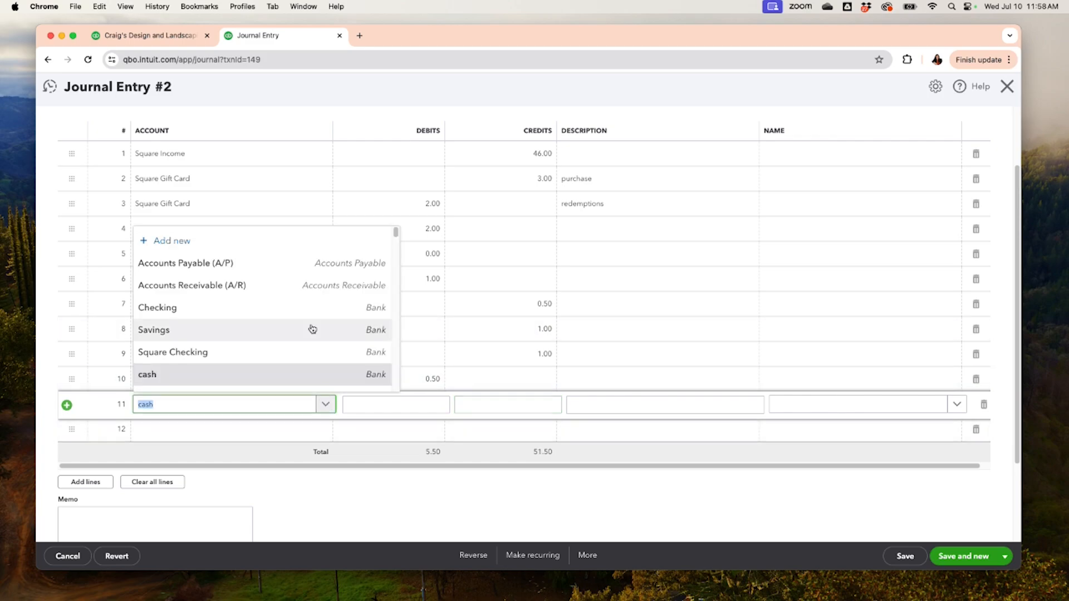
click(224, 375)
click(217, 403)
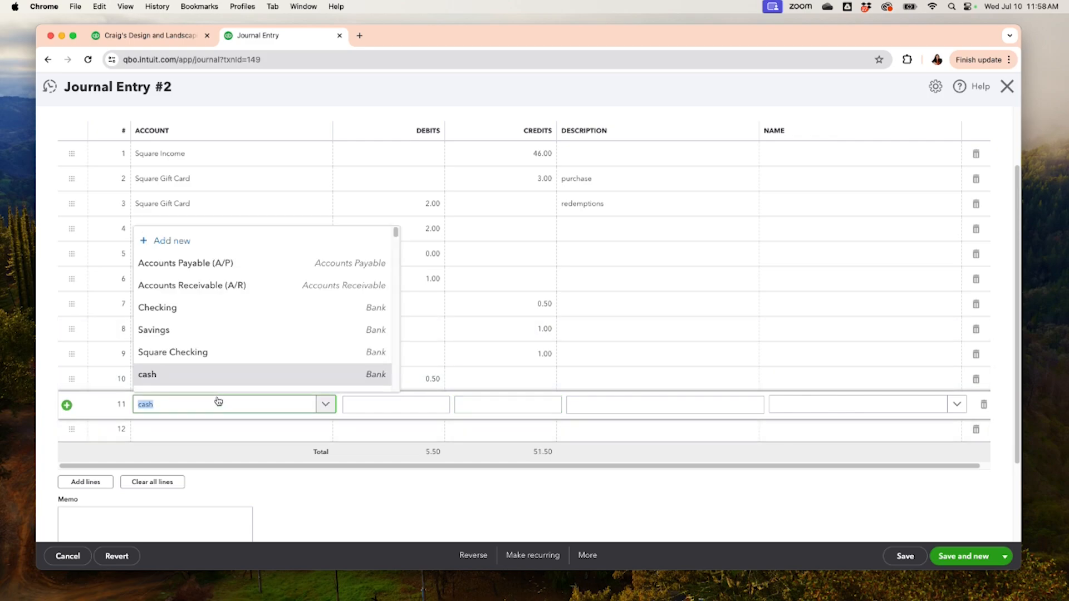
click(217, 356)
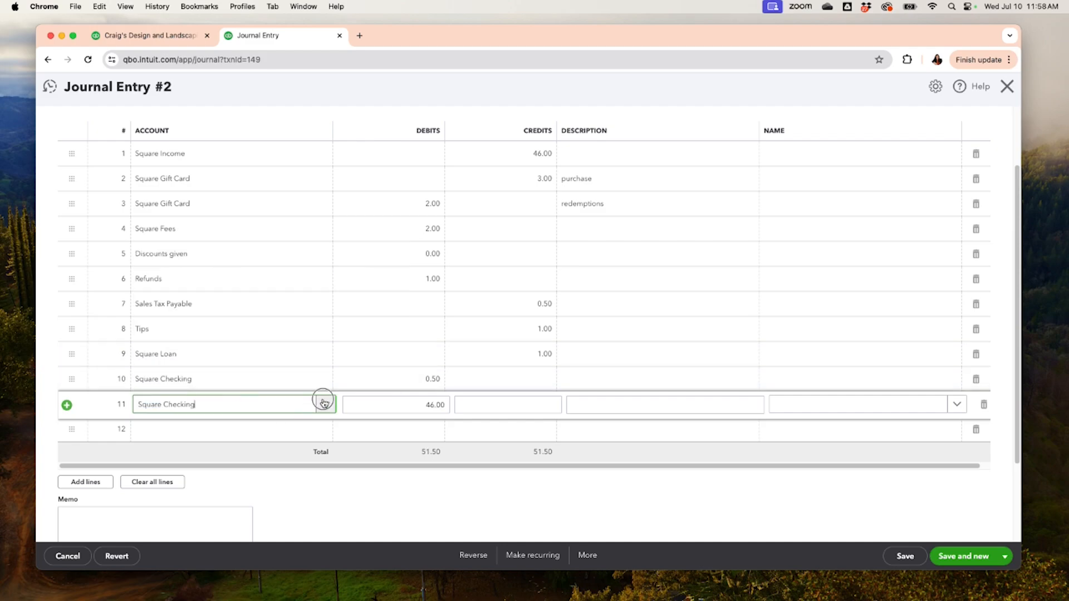
click(325, 405)
scroll(248, 346, down, 1)
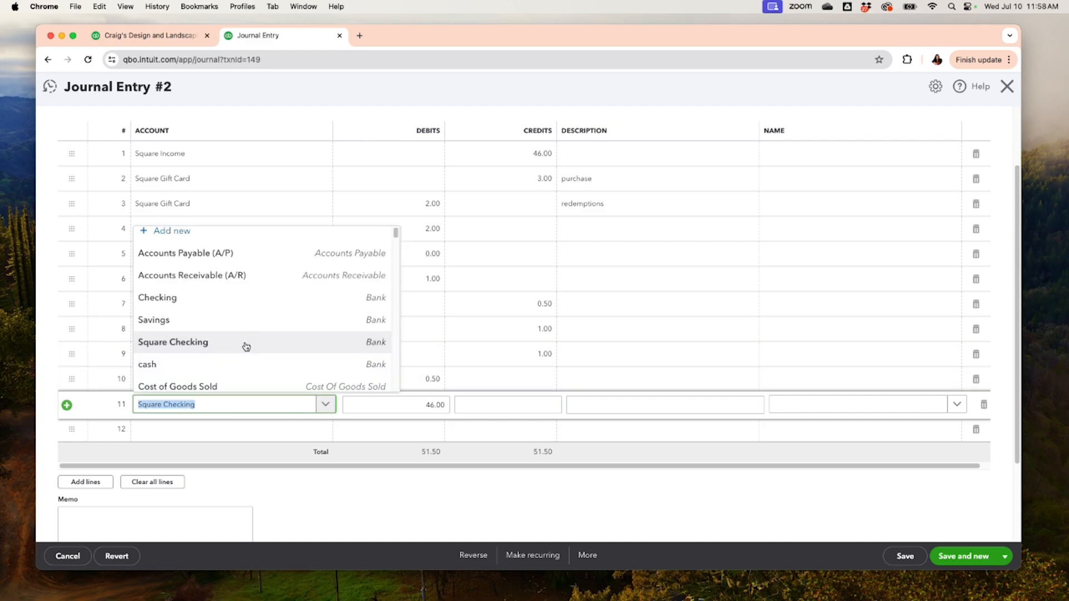
click(219, 363)
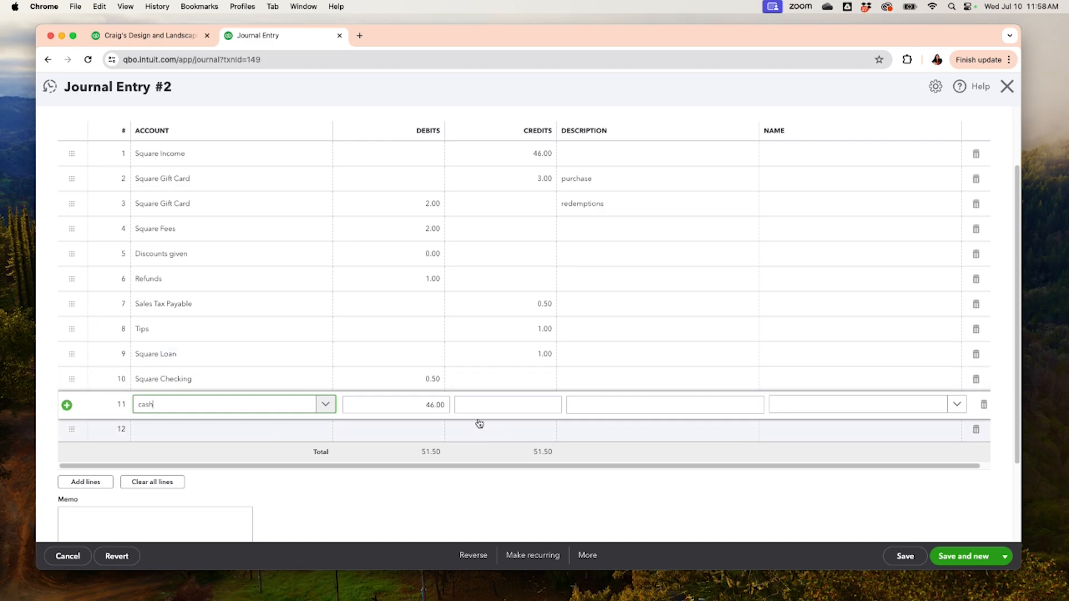
Step: Save the journal entry, update the recurring template for all upcoming transactions, and close the entry
scroll(467, 417, up, 1)
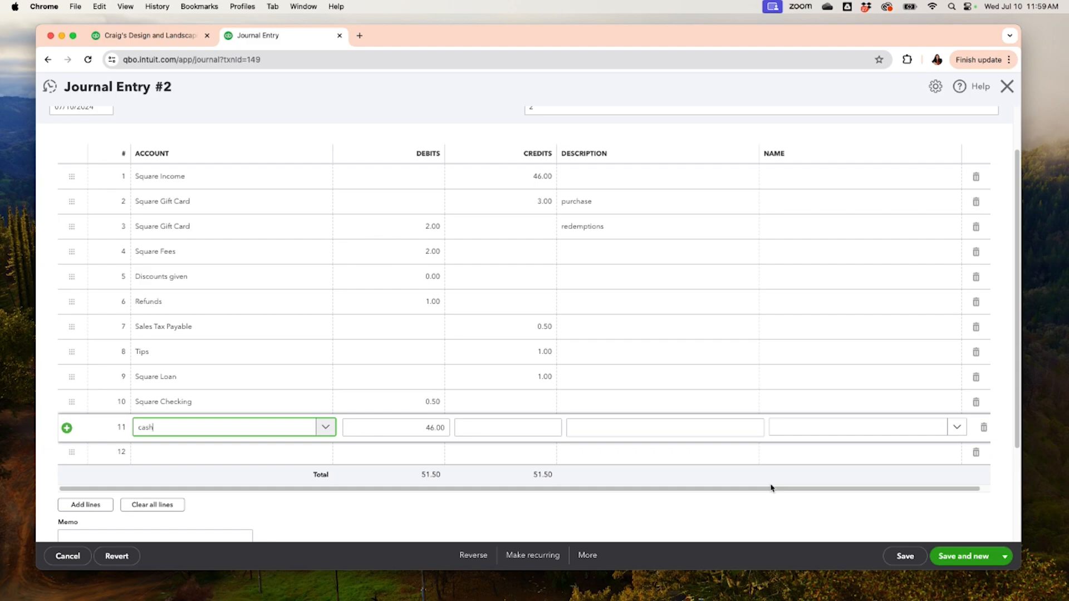
click(905, 557)
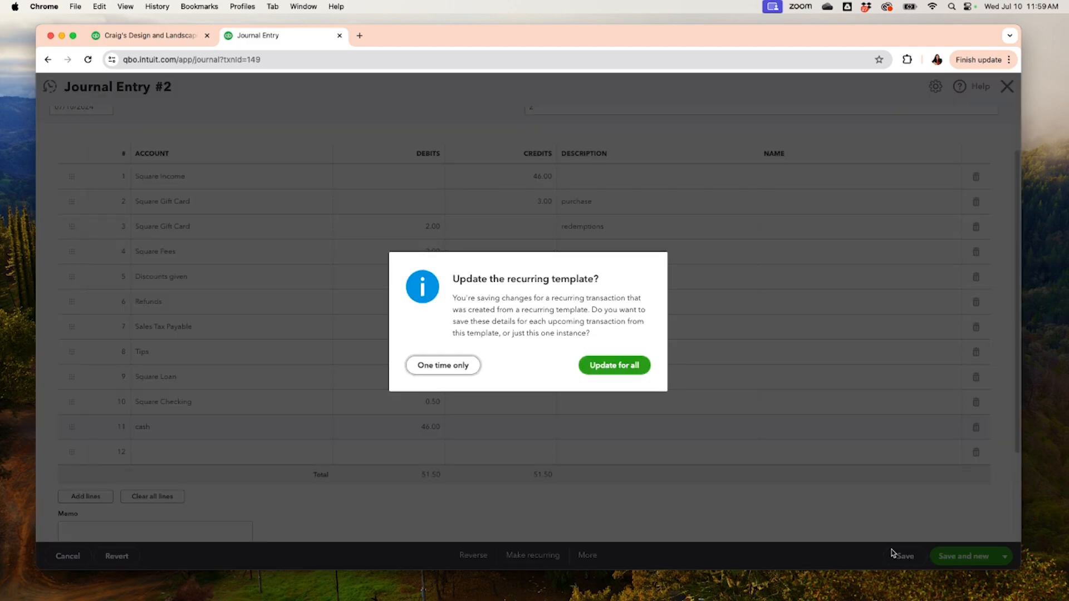
click(628, 368)
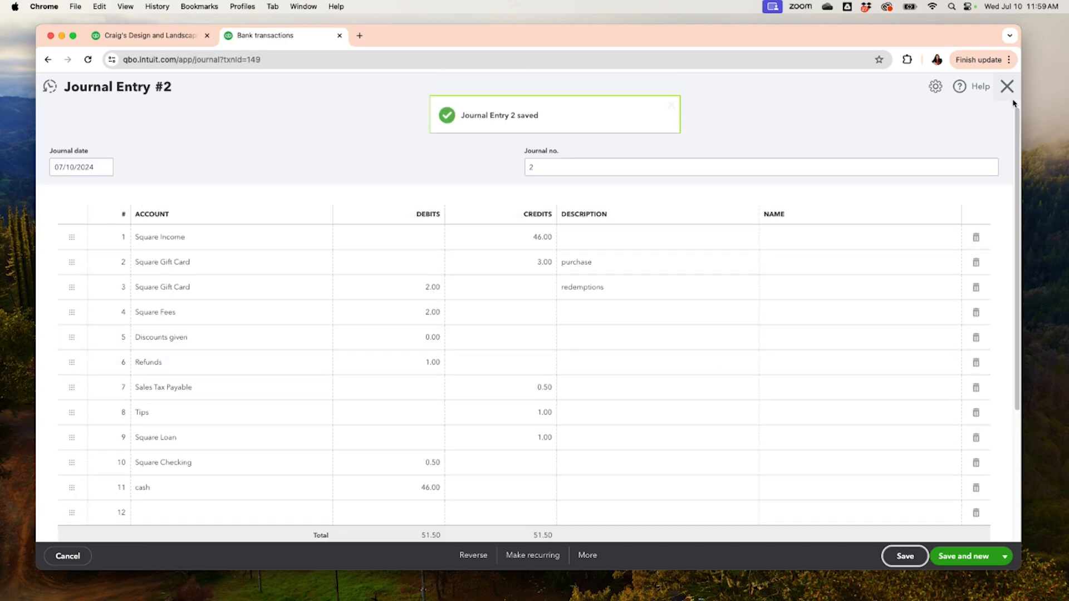
click(1012, 96)
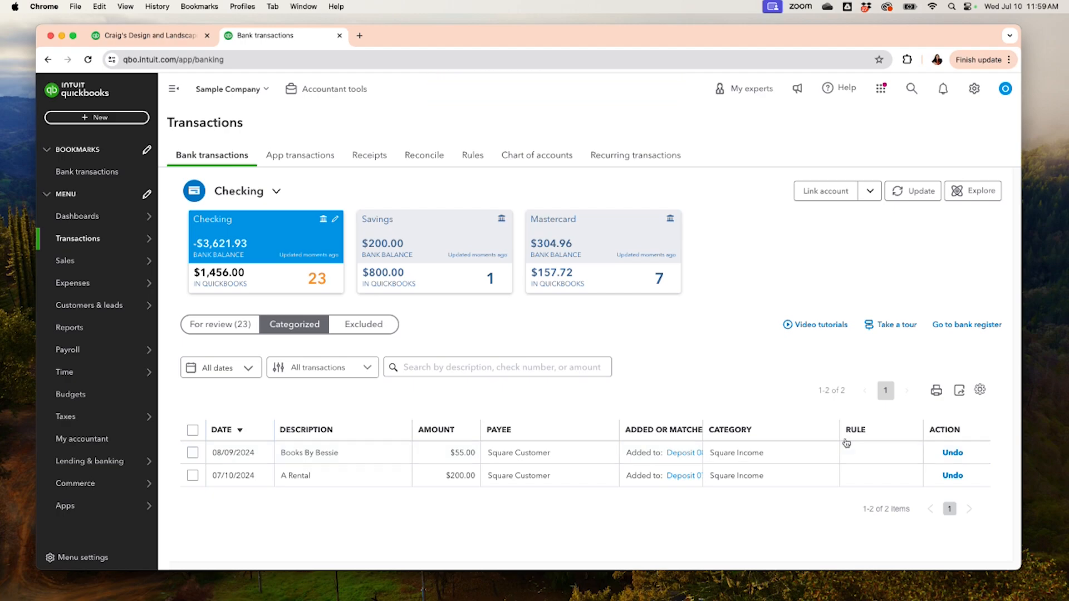
Step: Rerun the Profit and Loss report for 01/01/2024 to 08/31/2024 and review the Square Income line
click(146, 35)
scroll(540, 360, up, 6)
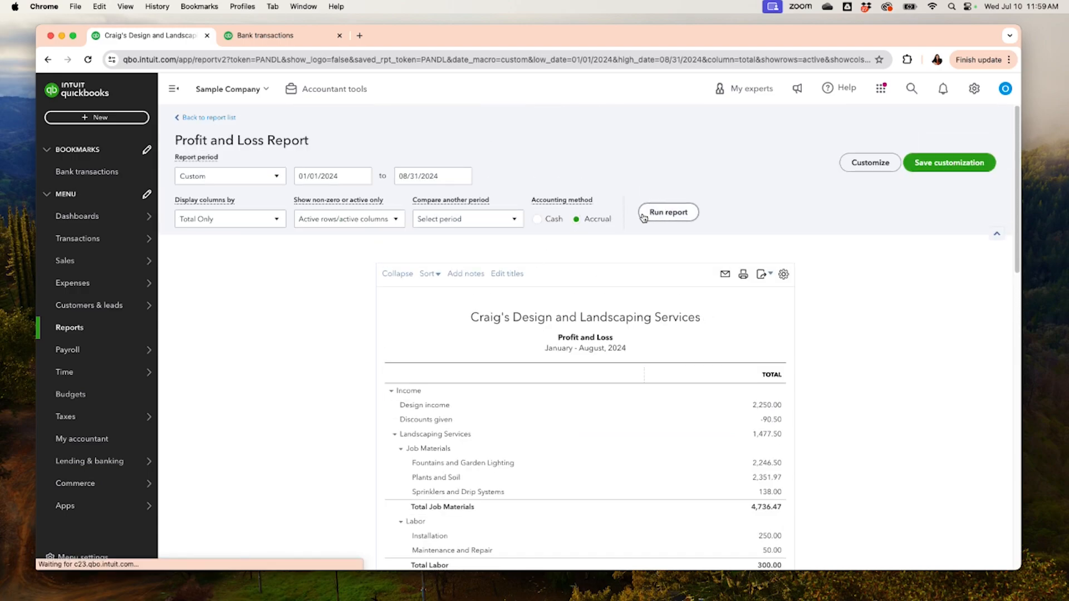
scroll(462, 470, down, 3)
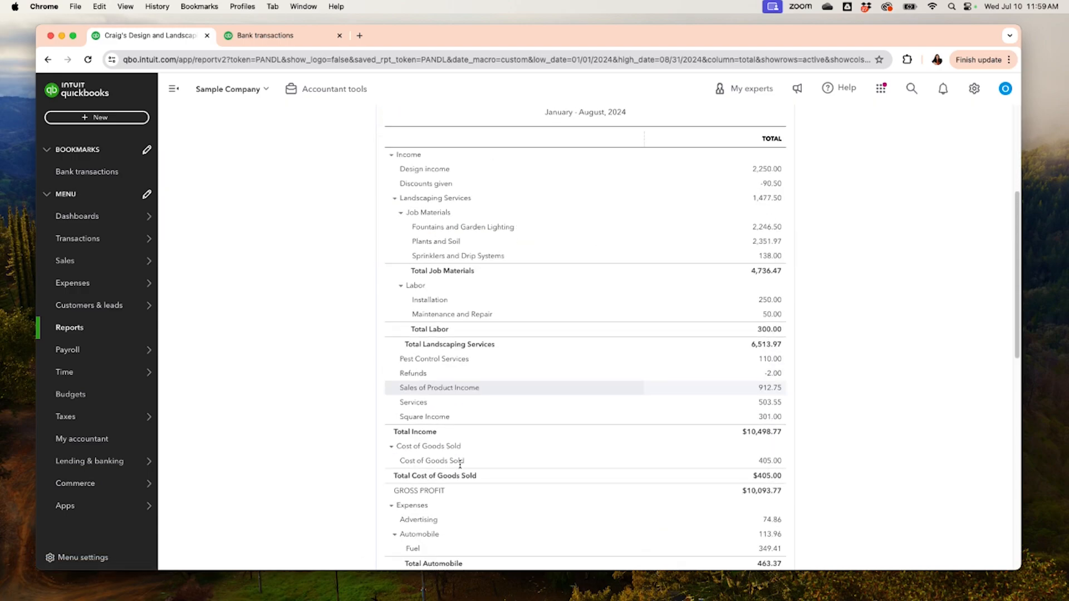
scroll(462, 471, down, 3)
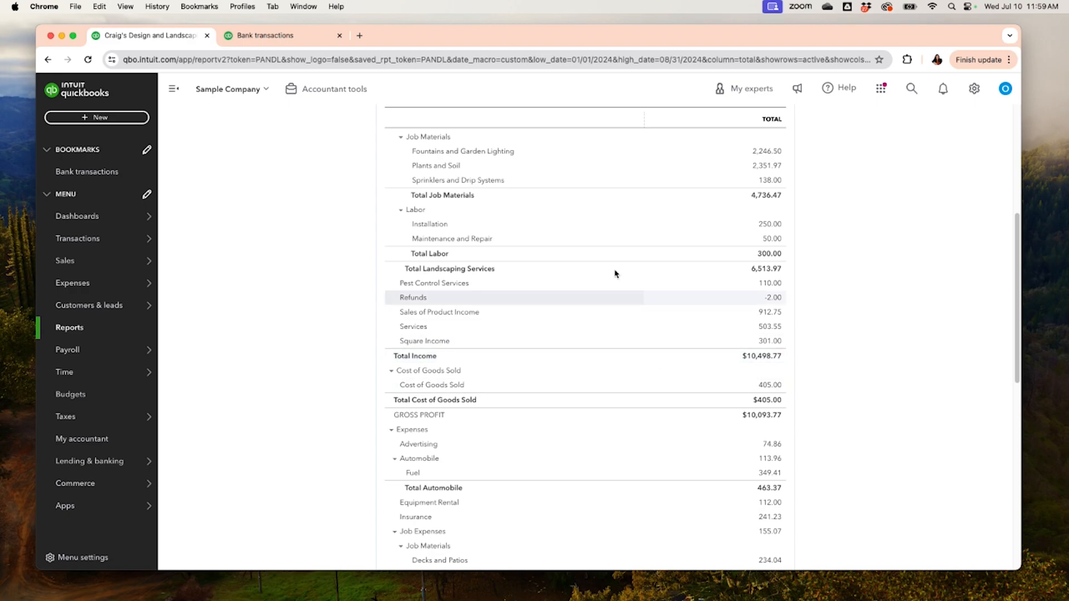
Step: Return to the bank transactions tab and reopen Journal Entry No.2 from the recent entries of a new journal entry
click(310, 39)
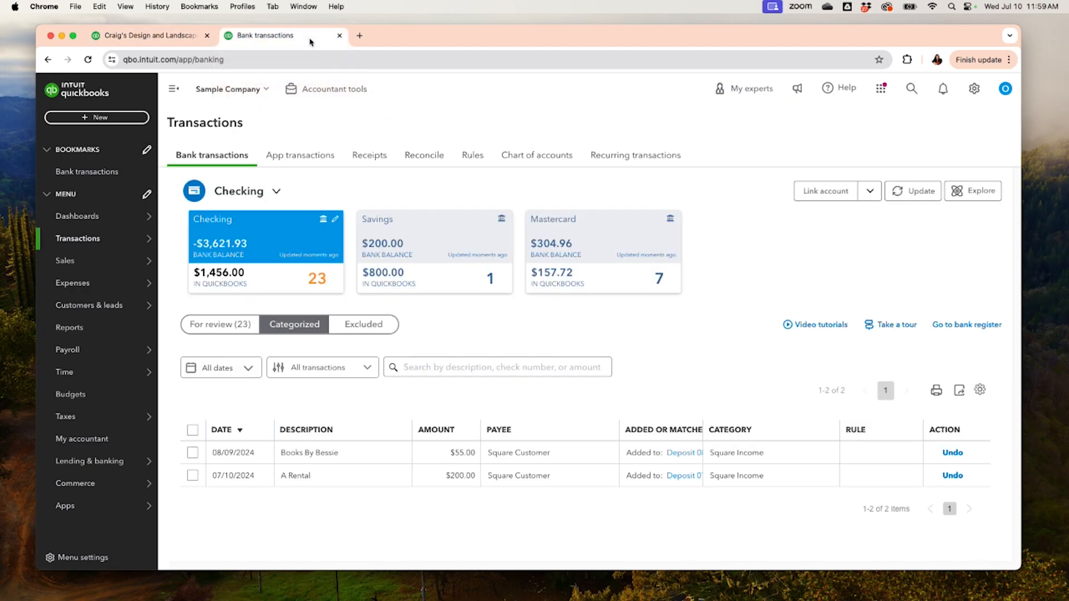
click(84, 118)
click(366, 219)
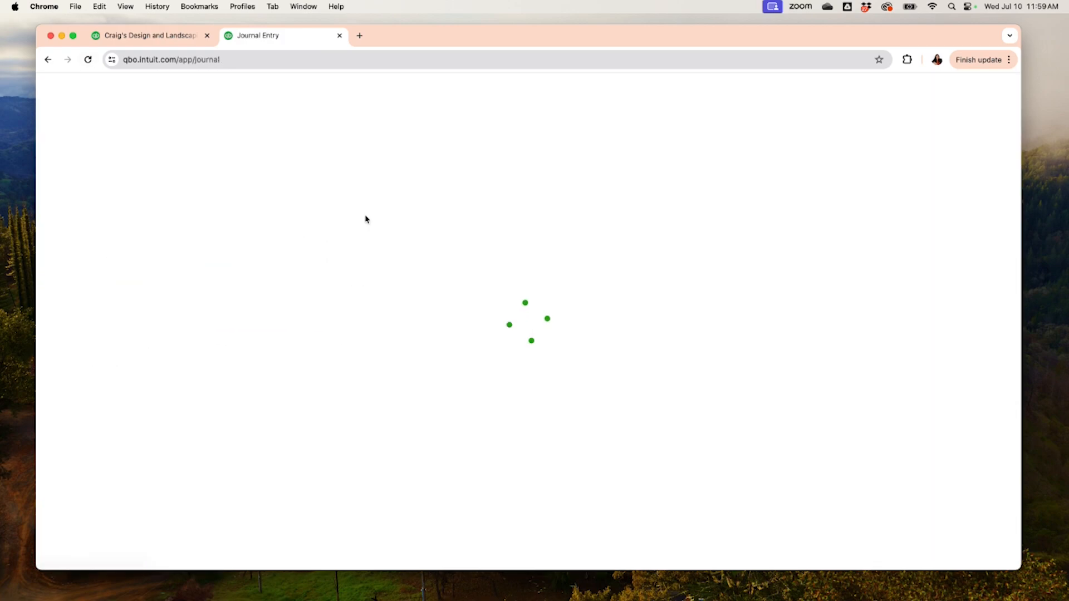
click(50, 87)
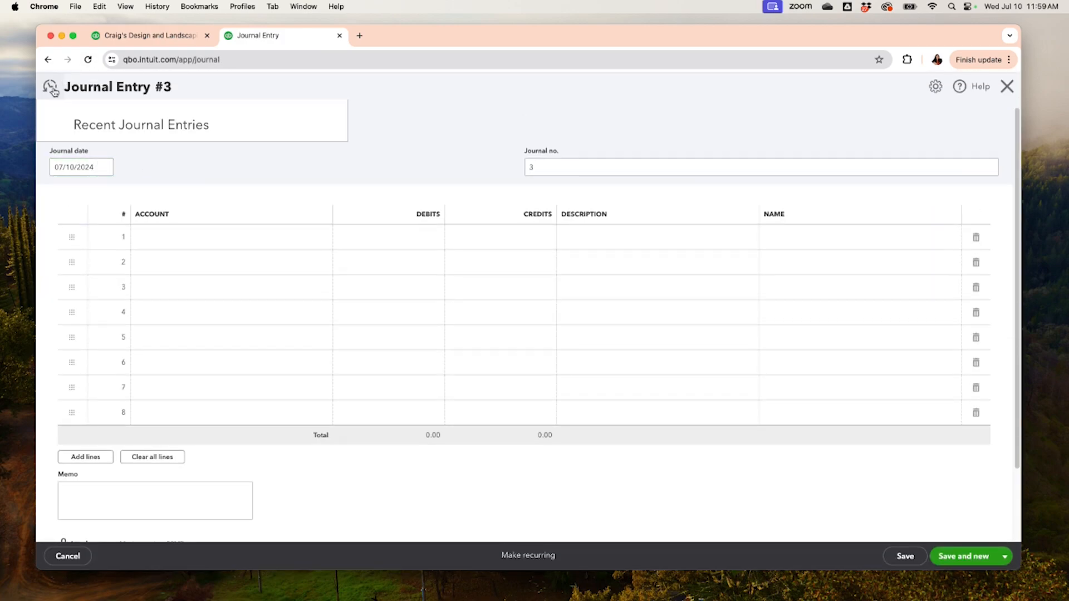
click(167, 154)
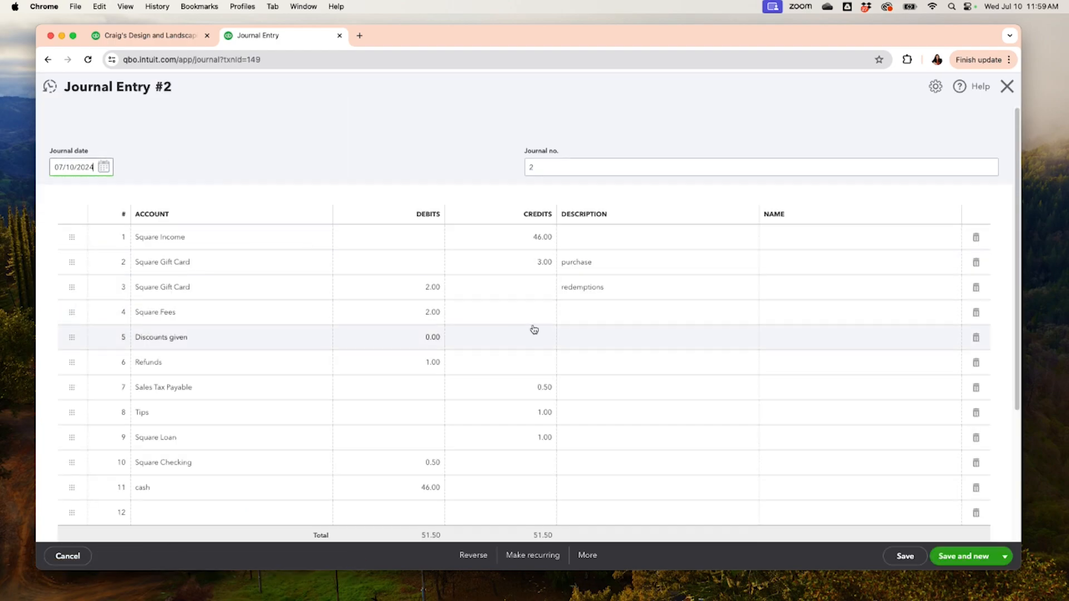
Step: Set the Square Income line's credit to 45.00 and try to save the journal entry
click(525, 241)
text(45)
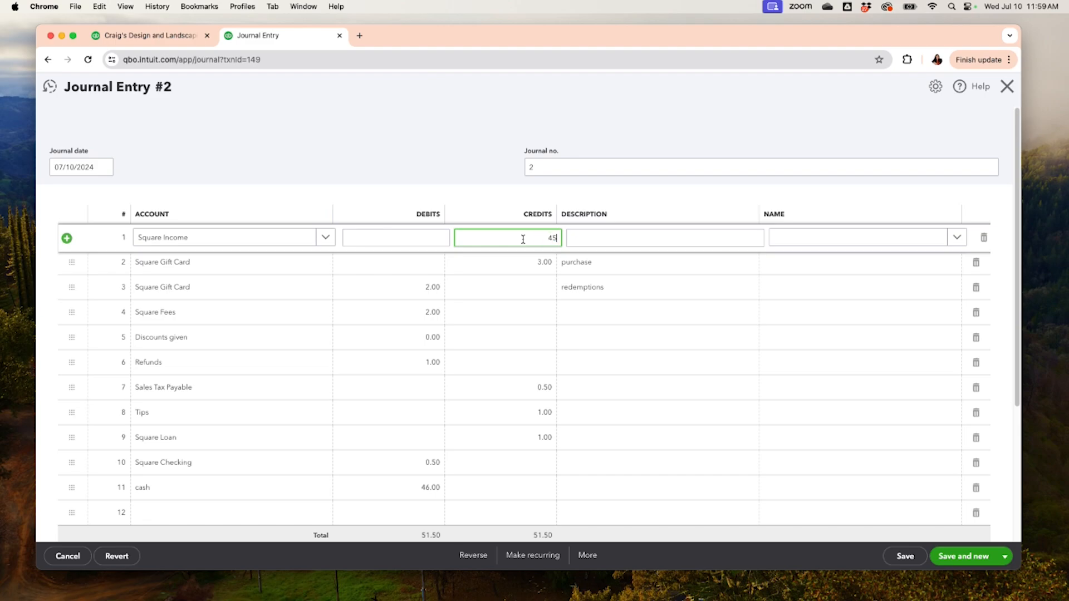
click(460, 140)
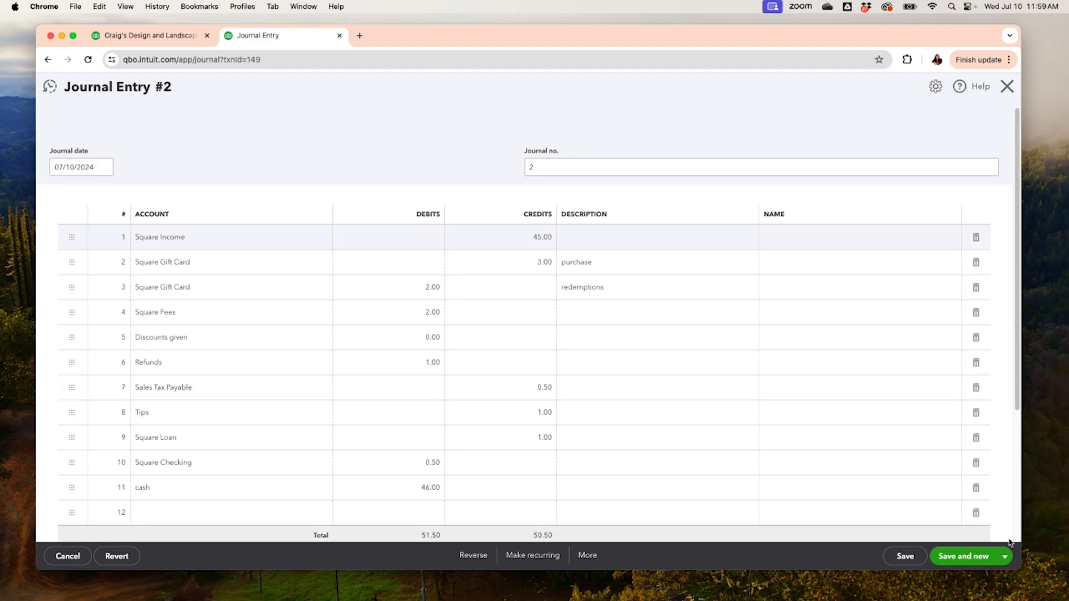
click(905, 557)
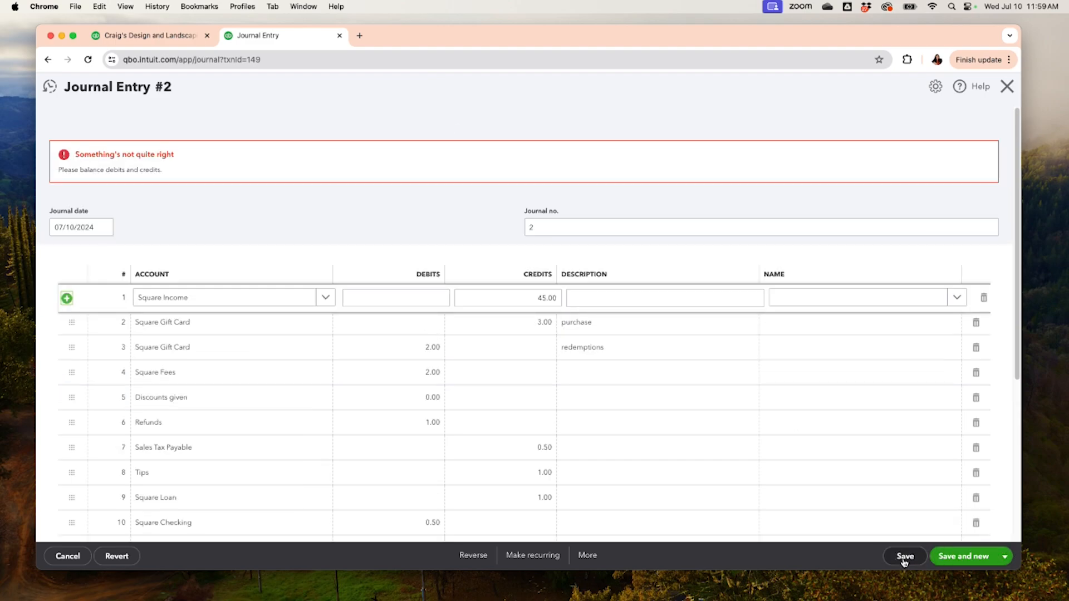
Step: Balance the journal entry with a 45.00 debit on the cash line and save it, updating the recurring template for all upcoming transactions
scroll(749, 449, down, 3)
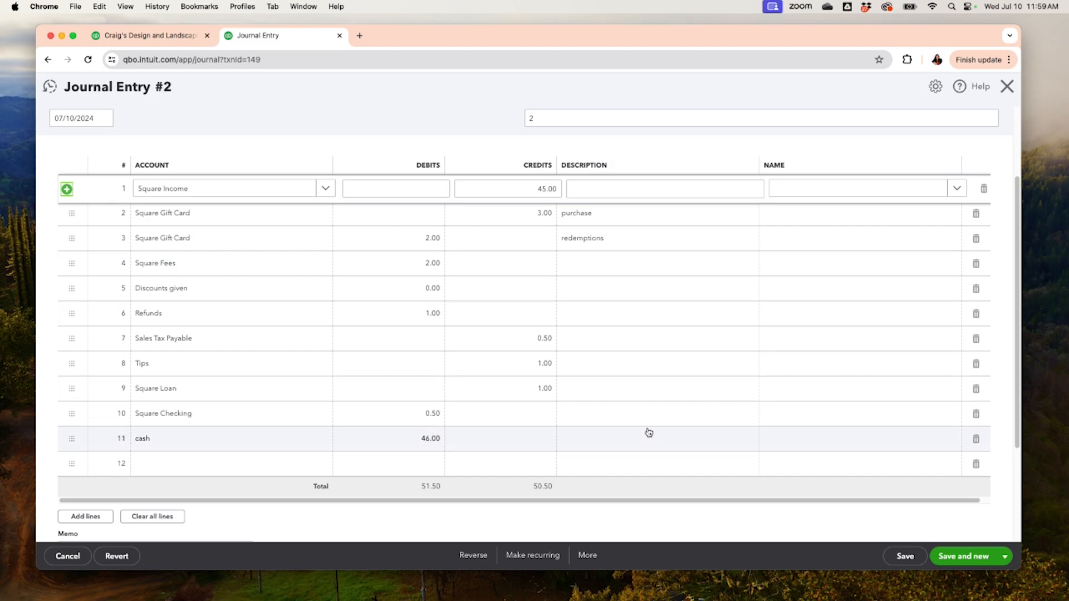
click(437, 439)
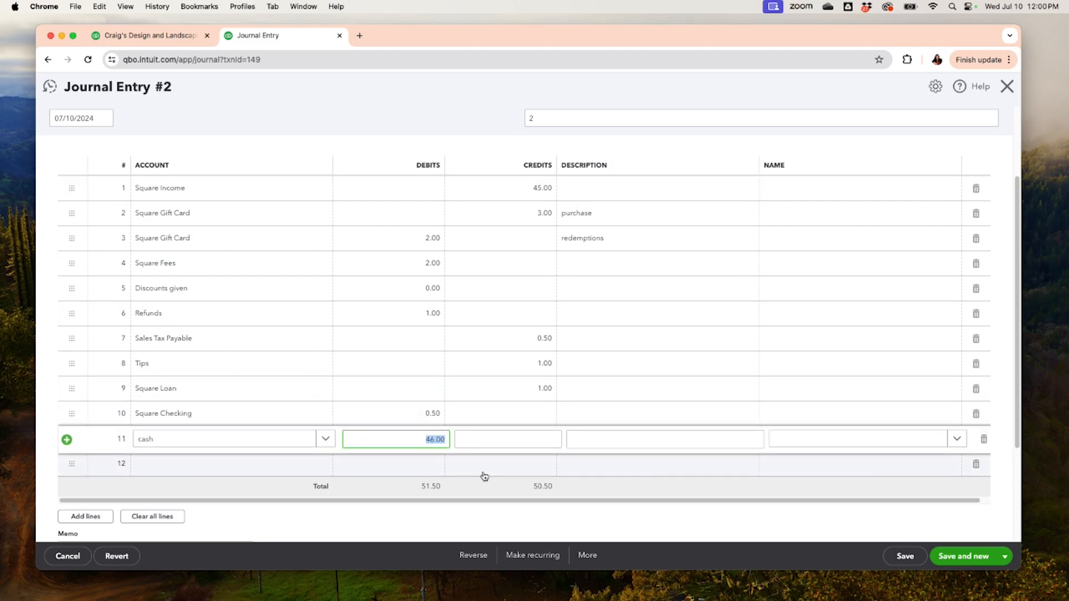
key(BackSpace)
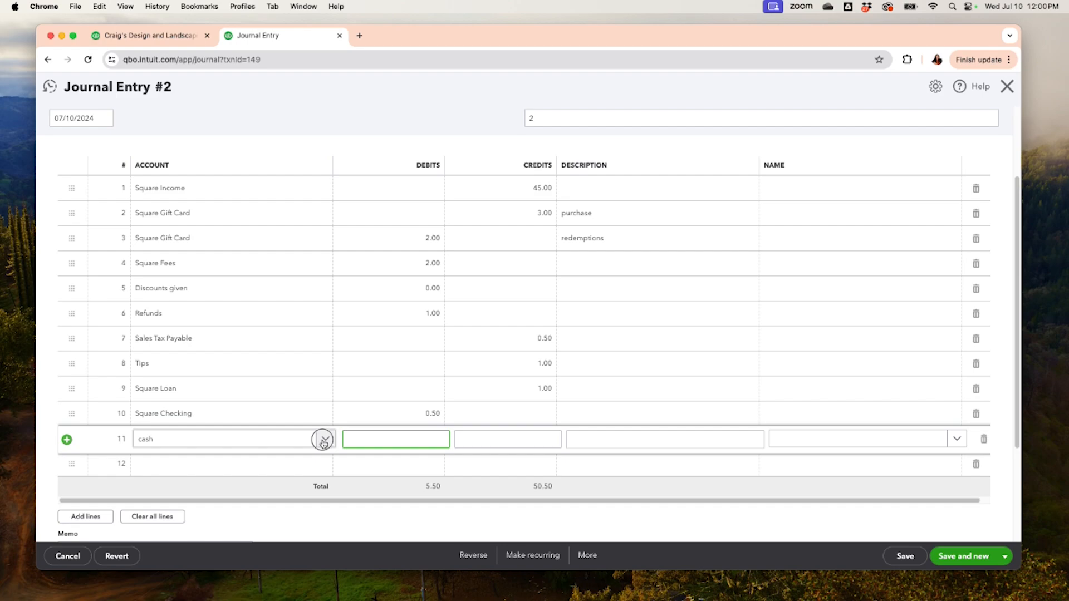
click(323, 438)
click(270, 367)
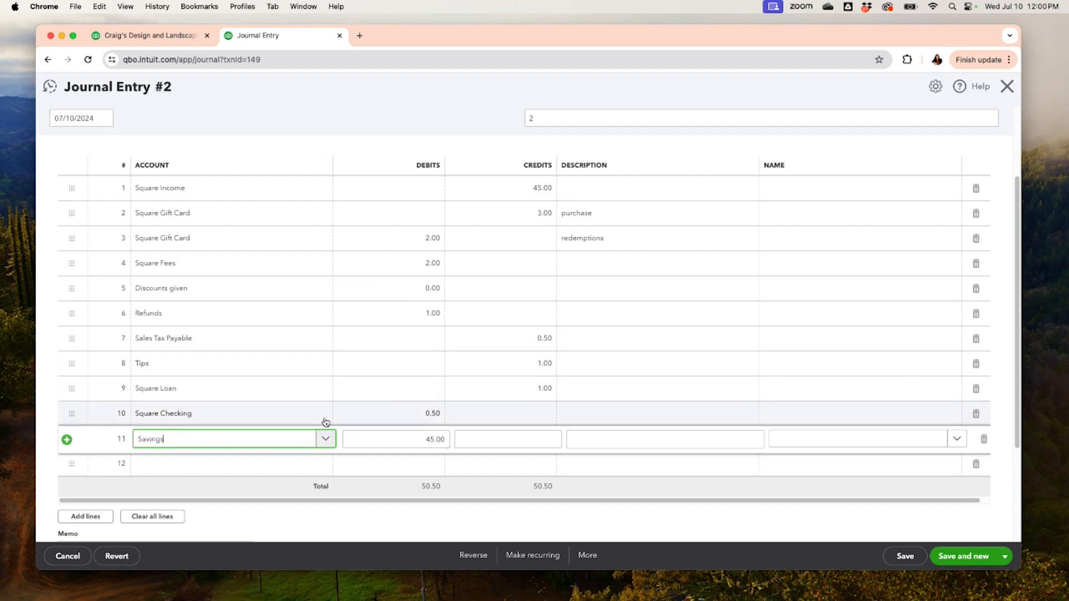
click(328, 443)
click(251, 413)
click(894, 560)
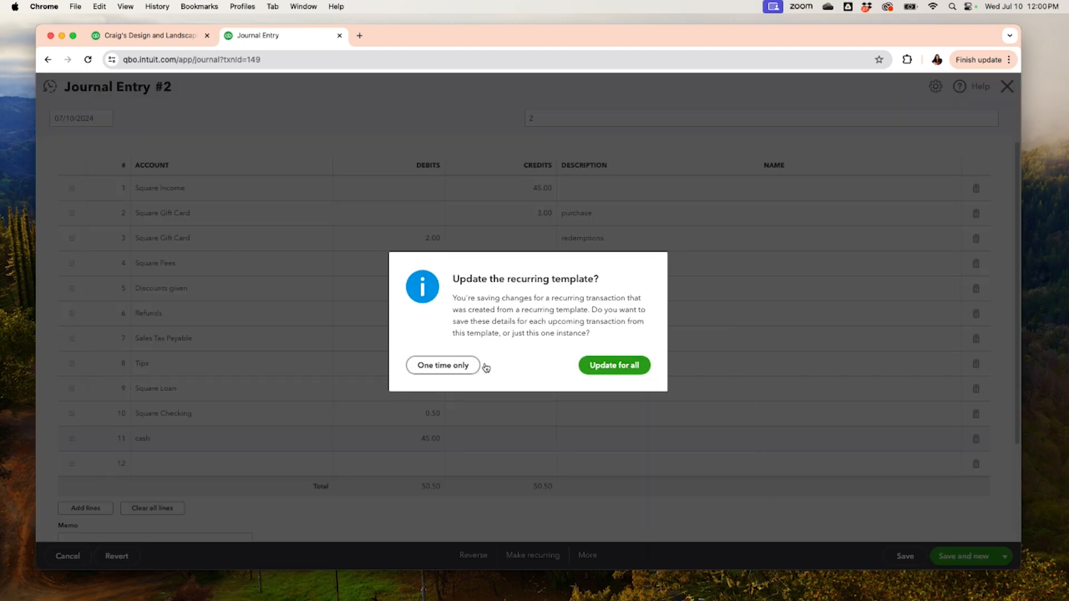
click(604, 367)
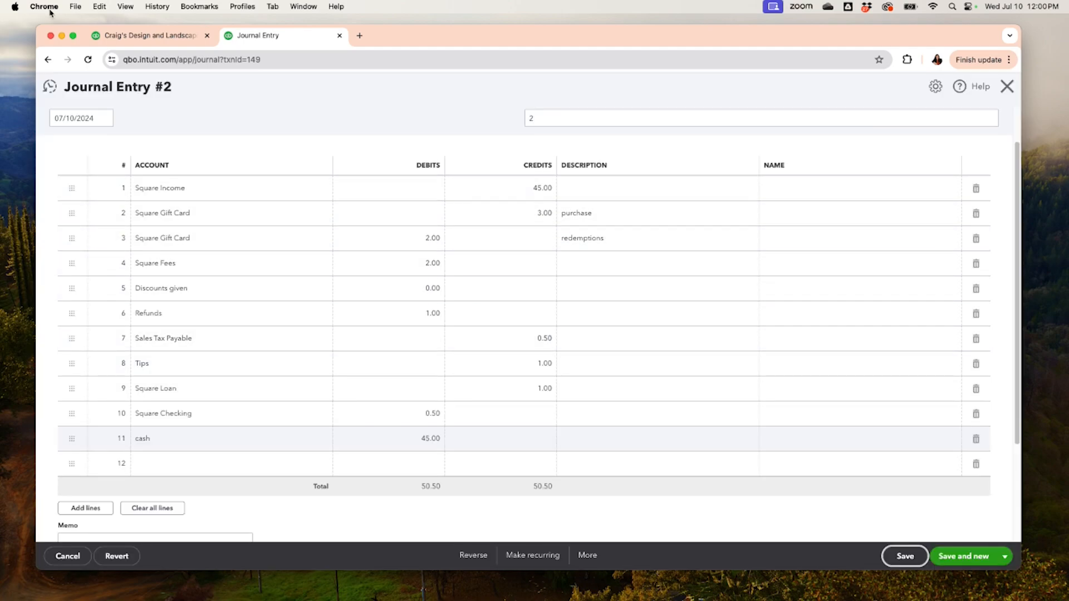
Step: Rerun the Profit and Loss report for 01/01/2024 to 08/31/2024 and review its income section, including Refunds and Square Income
click(123, 37)
scroll(610, 289, up, 5)
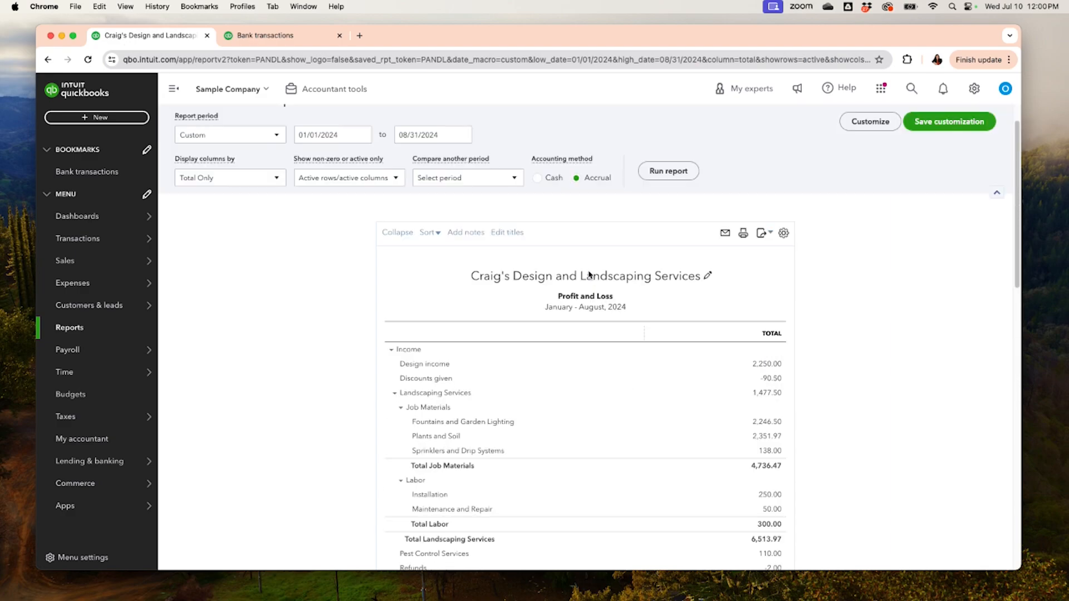
click(667, 171)
scroll(540, 453, down, 5)
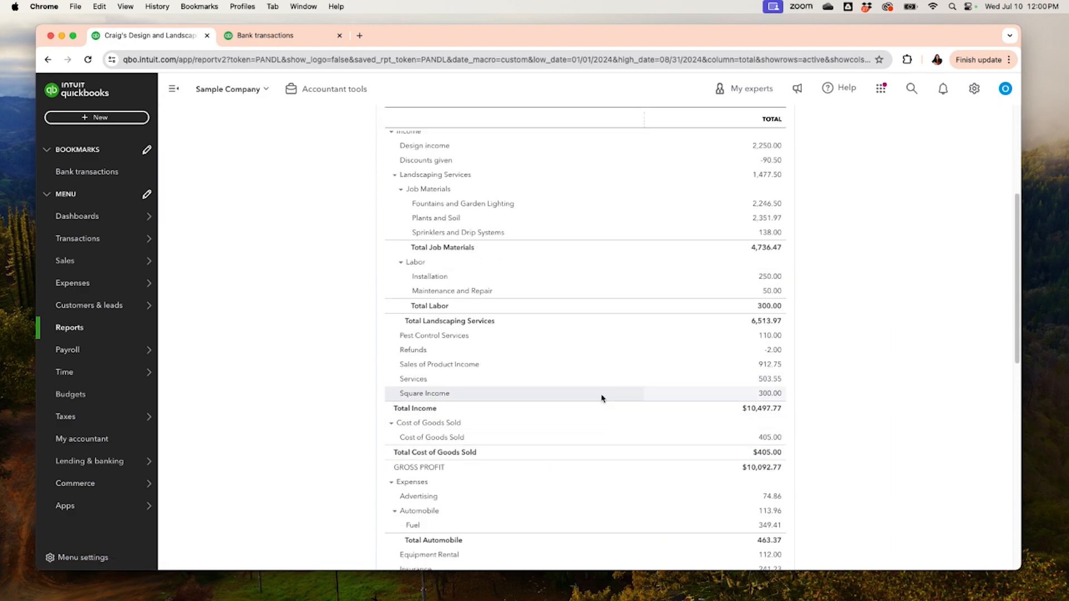
scroll(600, 399, down, 3)
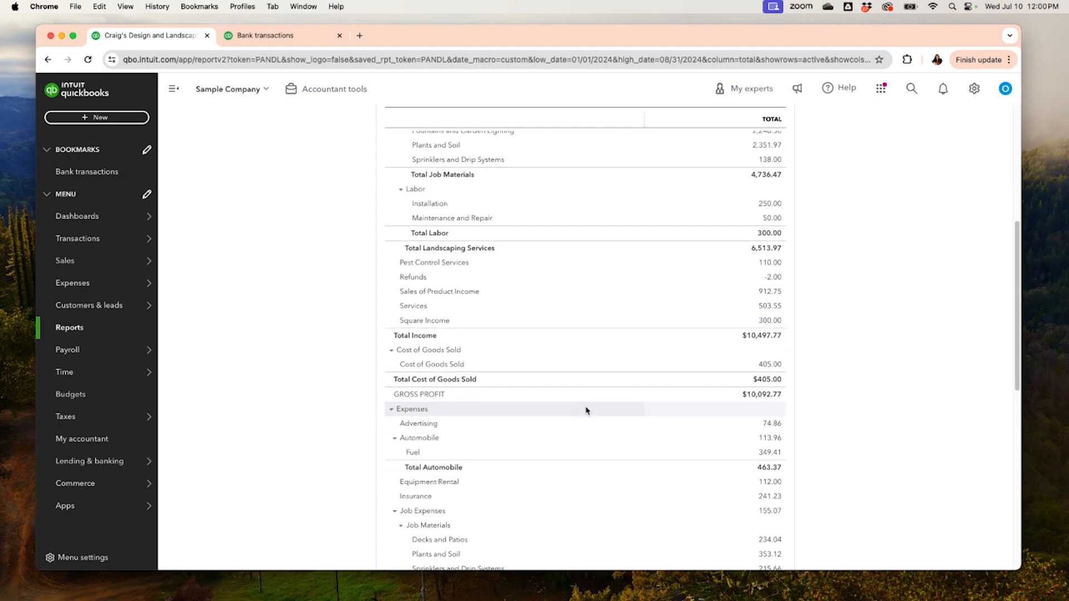
scroll(585, 411, down, 1)
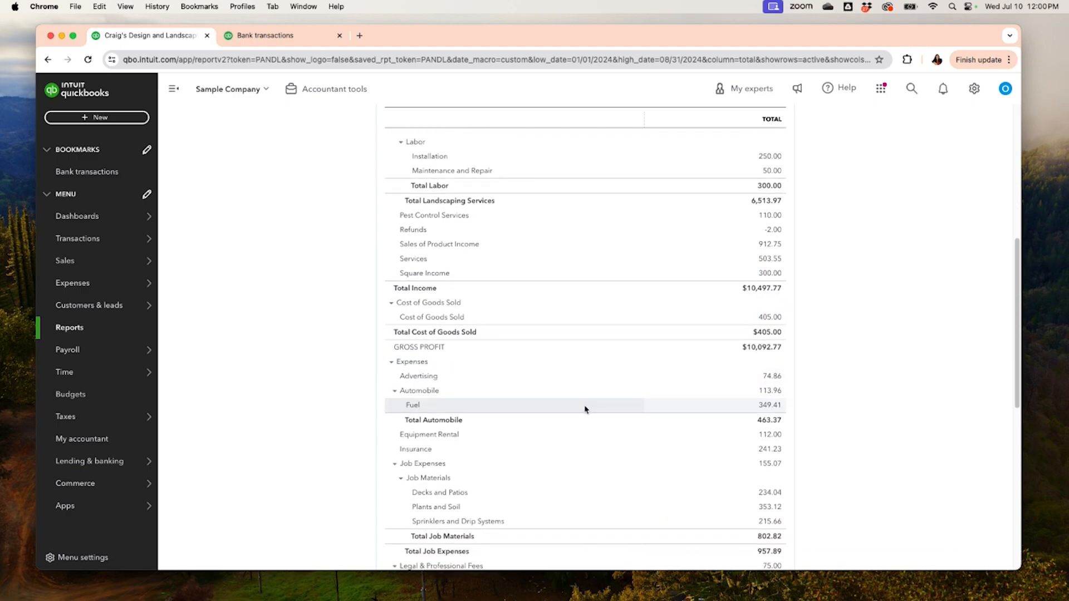
scroll(584, 408, up, 6)
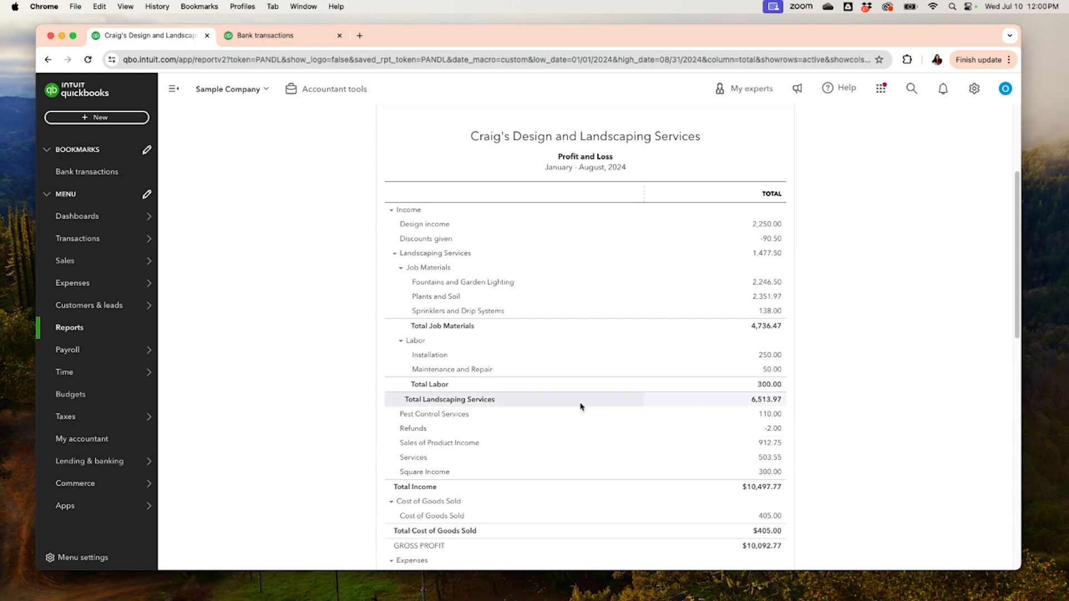
scroll(578, 406, down, 1)
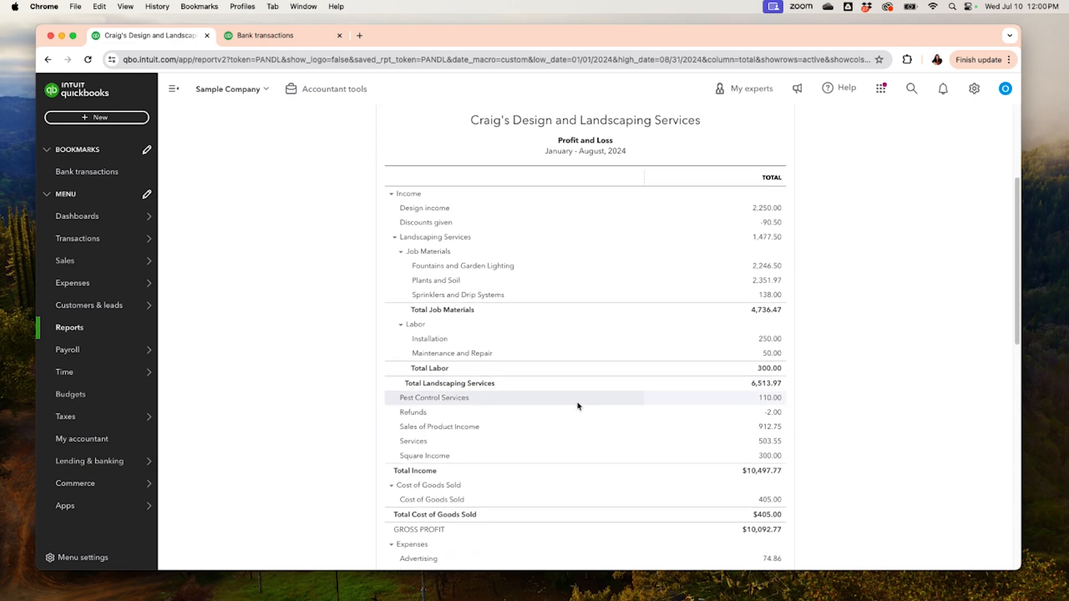
Step: Examine the Profit and Loss report from the income lines down to net income, checking the Square Fees expense line
scroll(578, 406, down, 6)
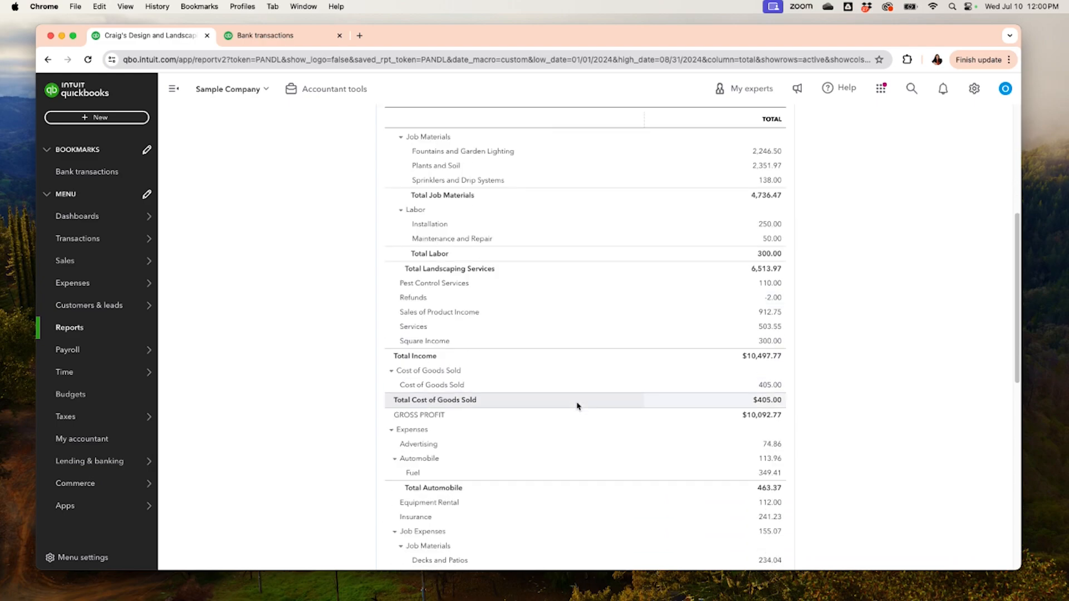
scroll(577, 406, down, 4)
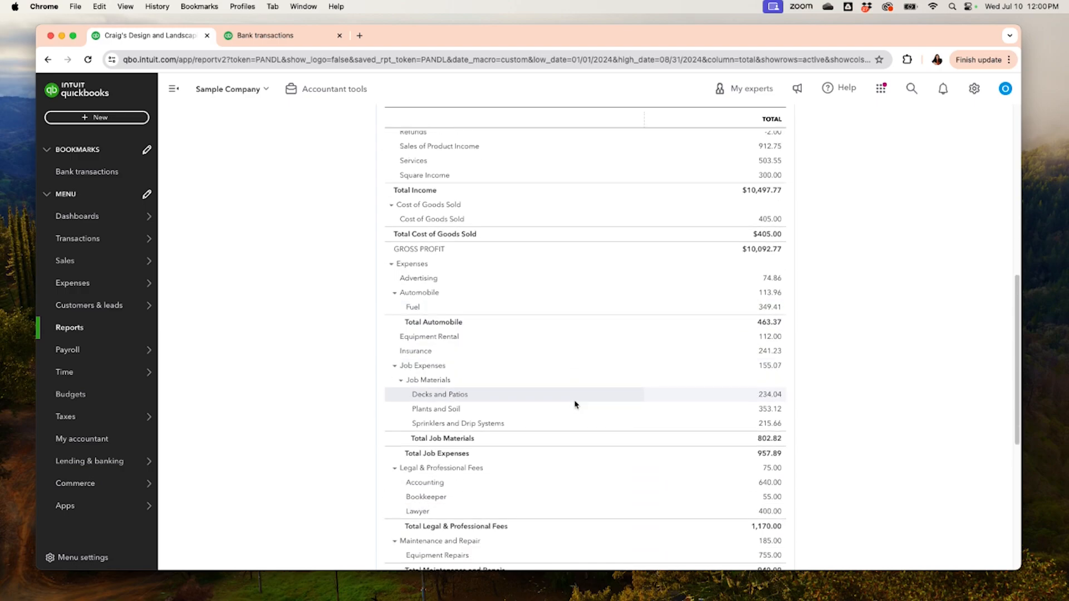
scroll(575, 404, down, 5)
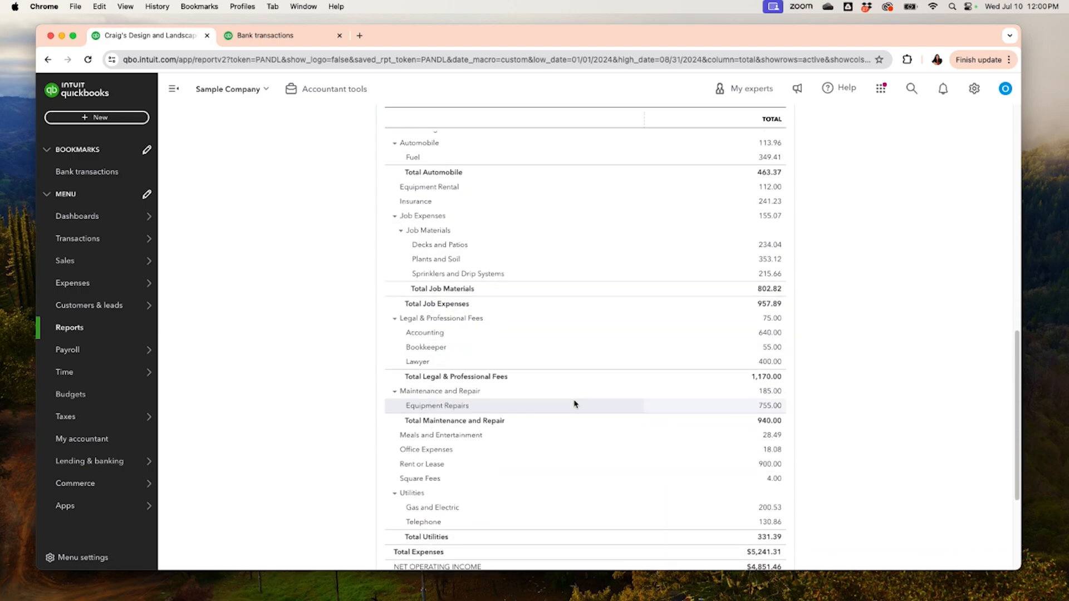
scroll(575, 405, down, 3)
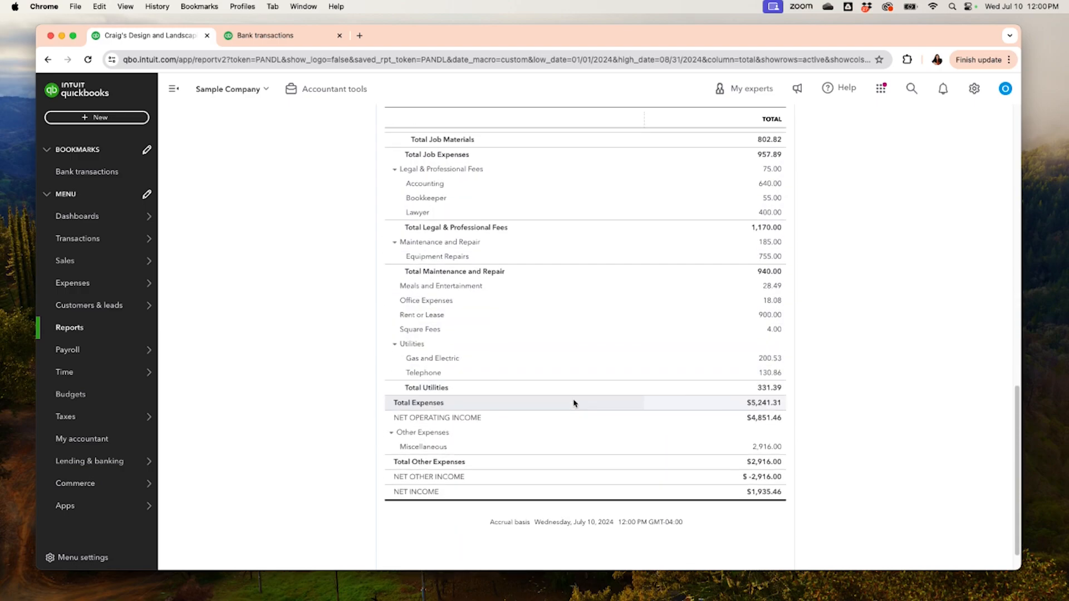
scroll(573, 404, up, 2)
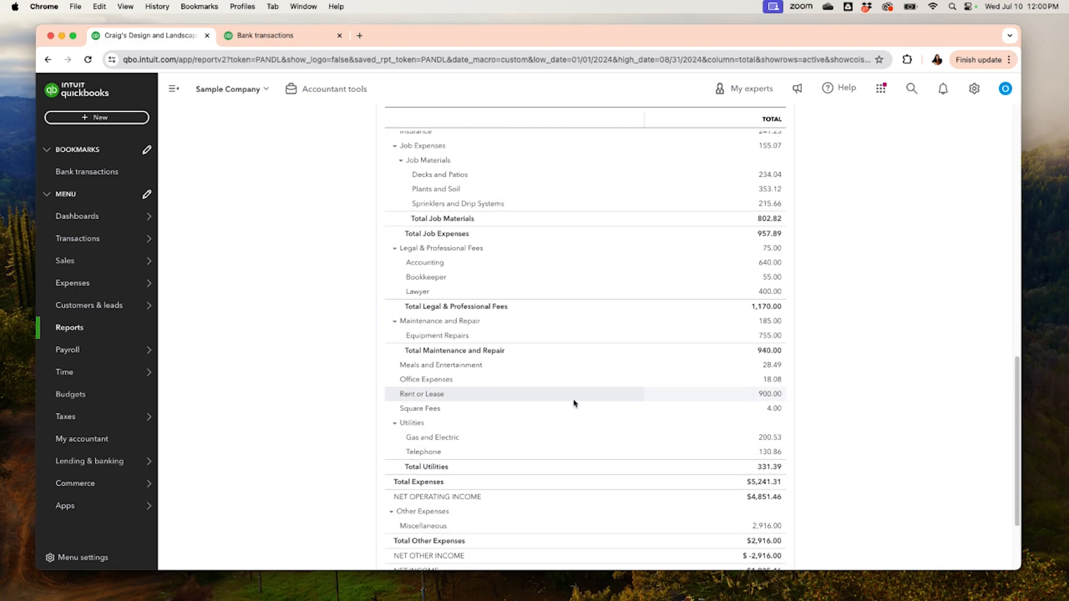
scroll(574, 404, up, 2)
scroll(573, 403, up, 3)
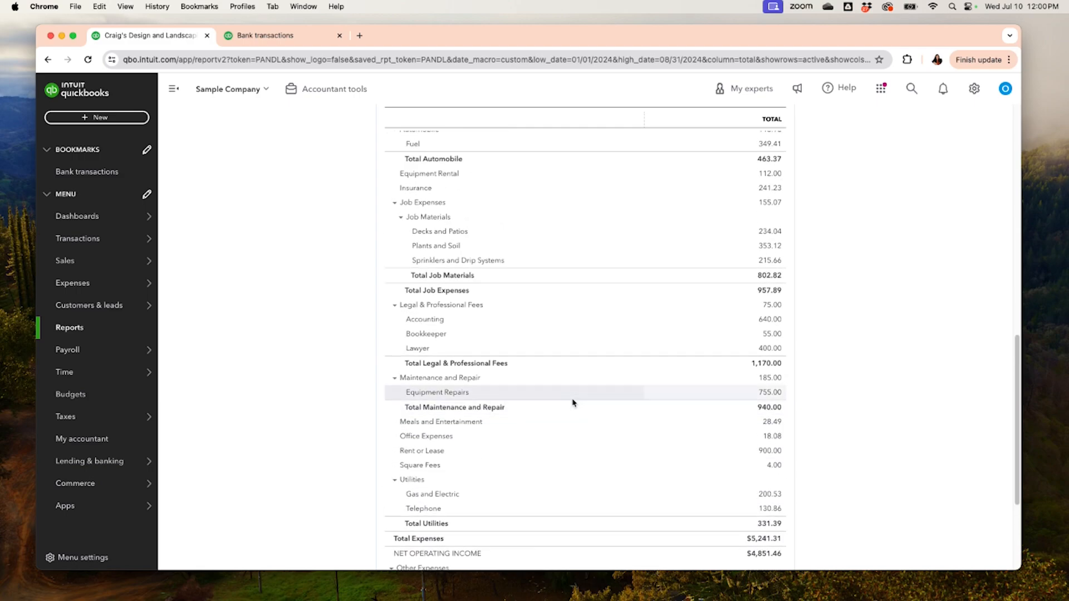
scroll(572, 402, up, 4)
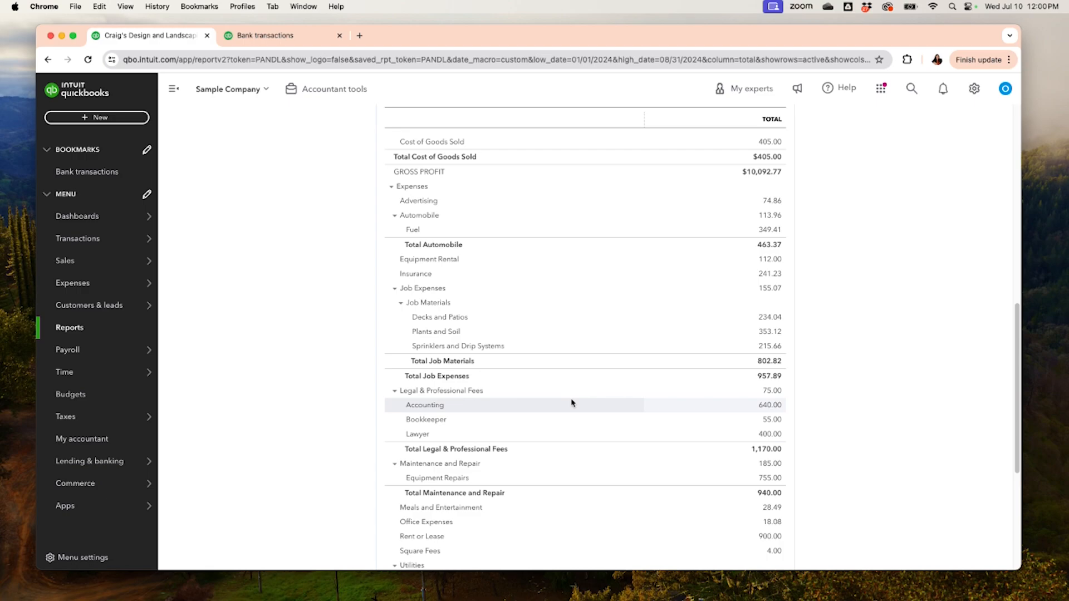
scroll(572, 403, up, 1)
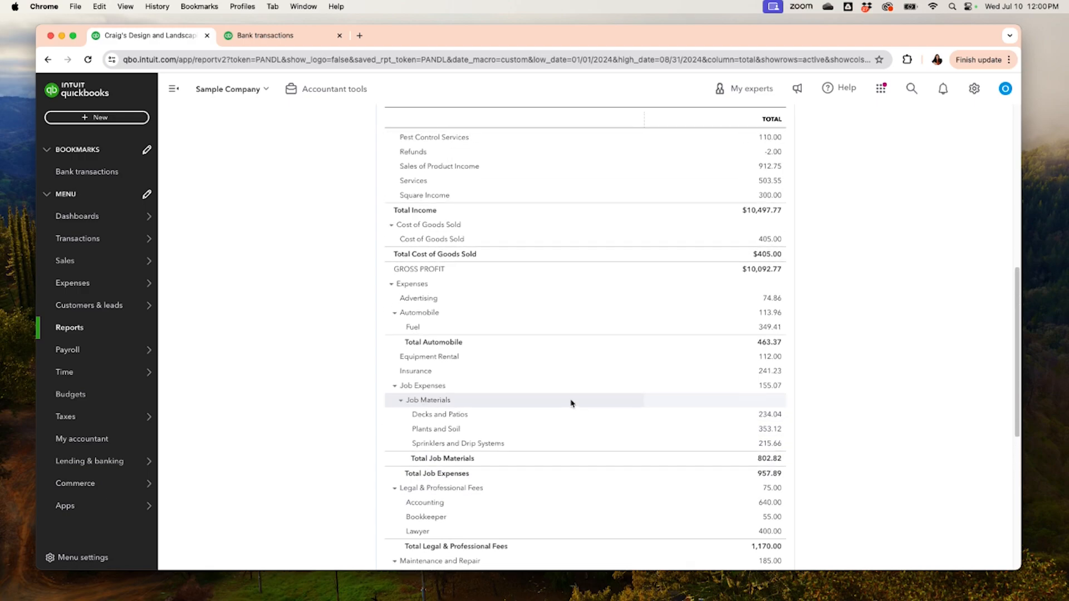
scroll(572, 404, up, 5)
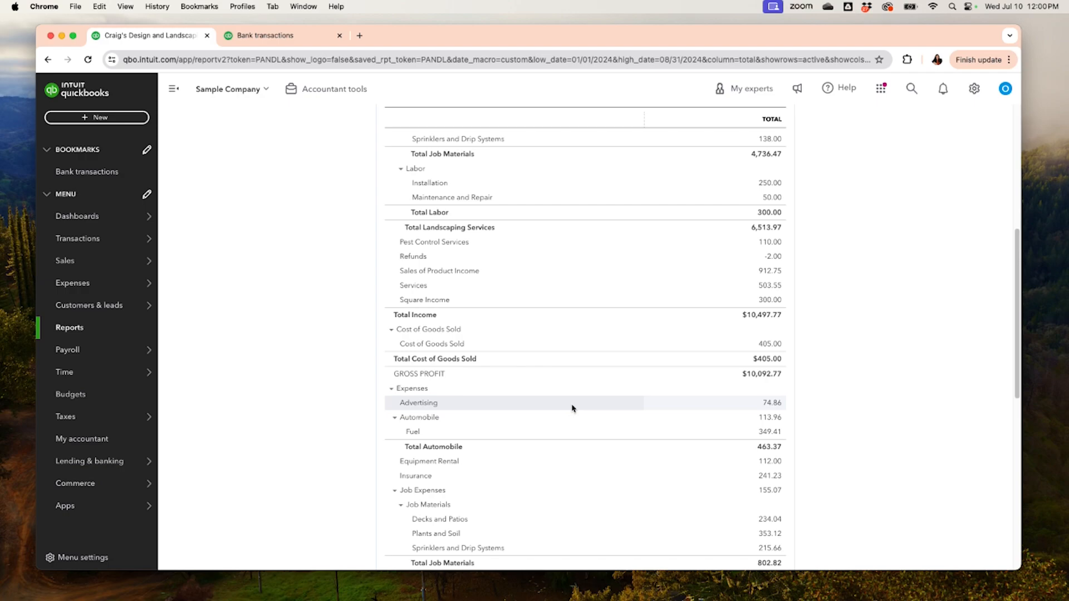
scroll(572, 408, down, 3)
scroll(558, 417, down, 6)
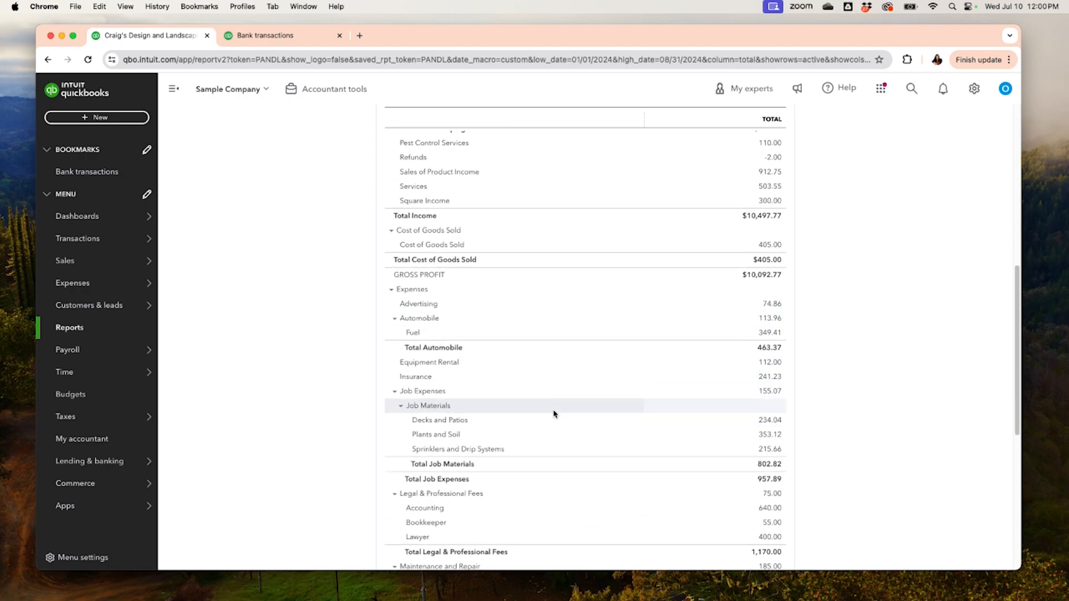
scroll(550, 415, down, 4)
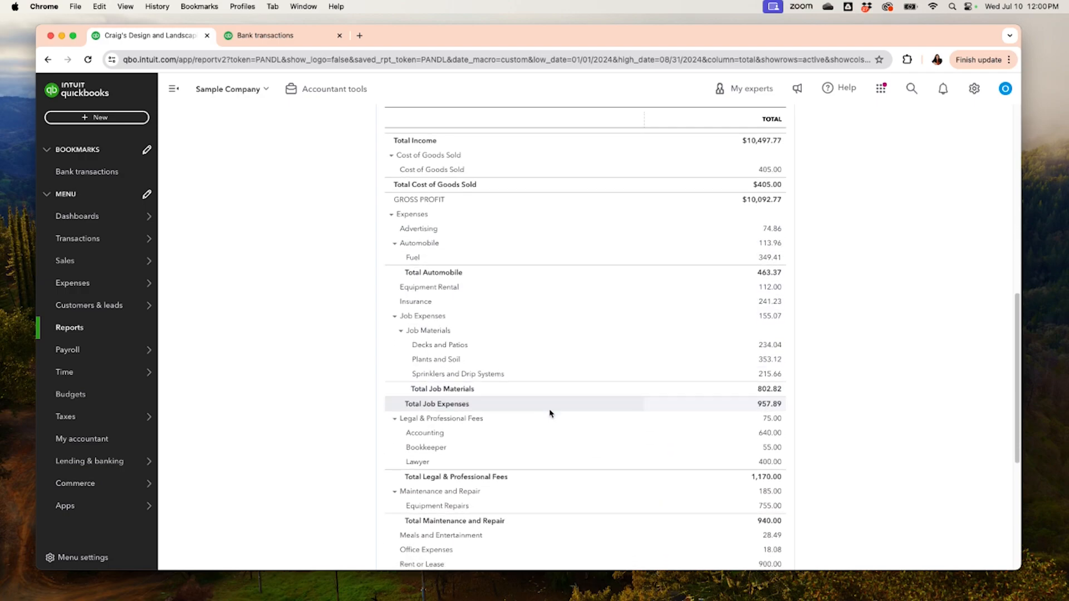
scroll(549, 411, down, 1)
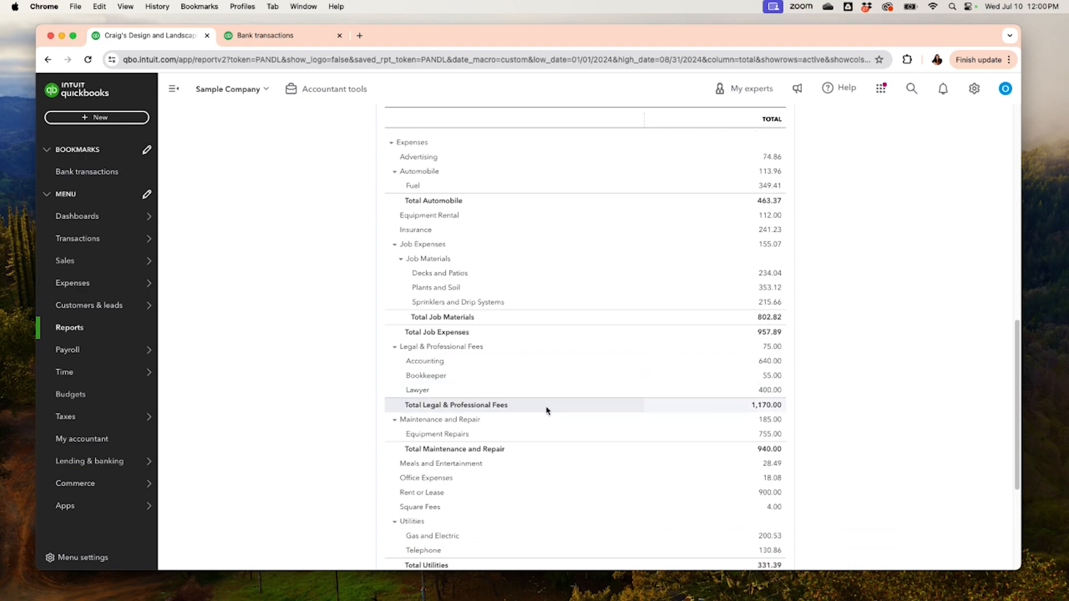
scroll(462, 469, down, 1)
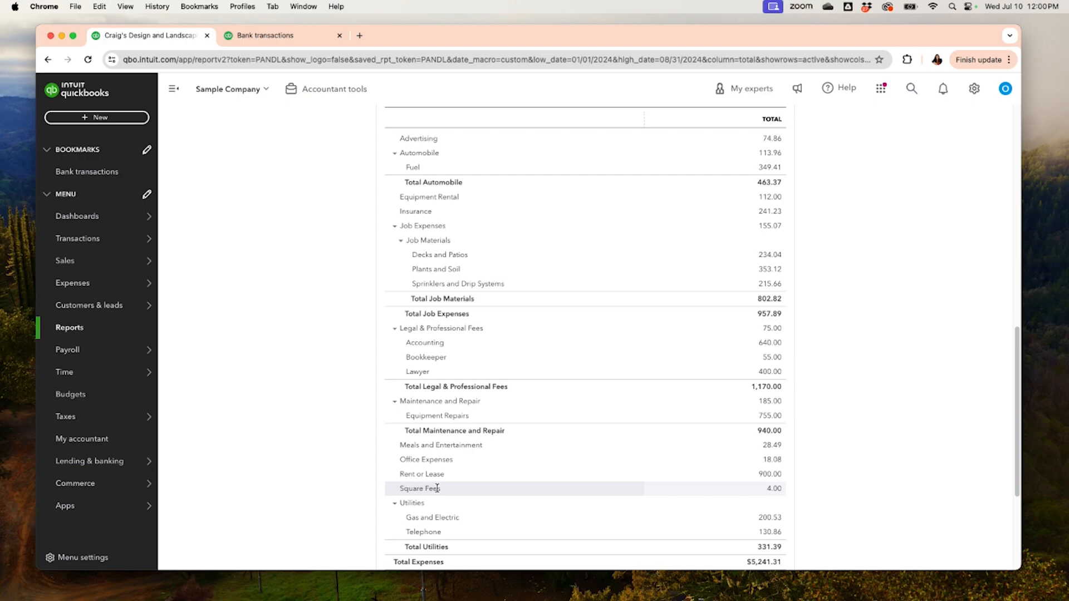
scroll(444, 488, down, 3)
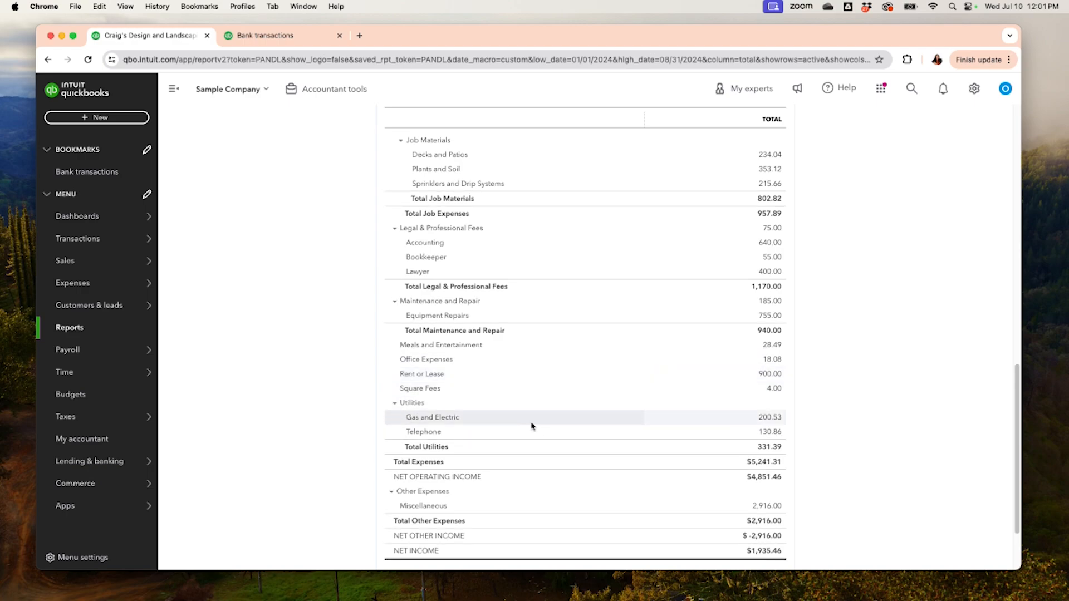
Step: Return to the report list, open the Balance Sheet report, and run it for 01/01/2024 to 08/31/2024
scroll(527, 422, up, 12)
scroll(501, 409, up, 6)
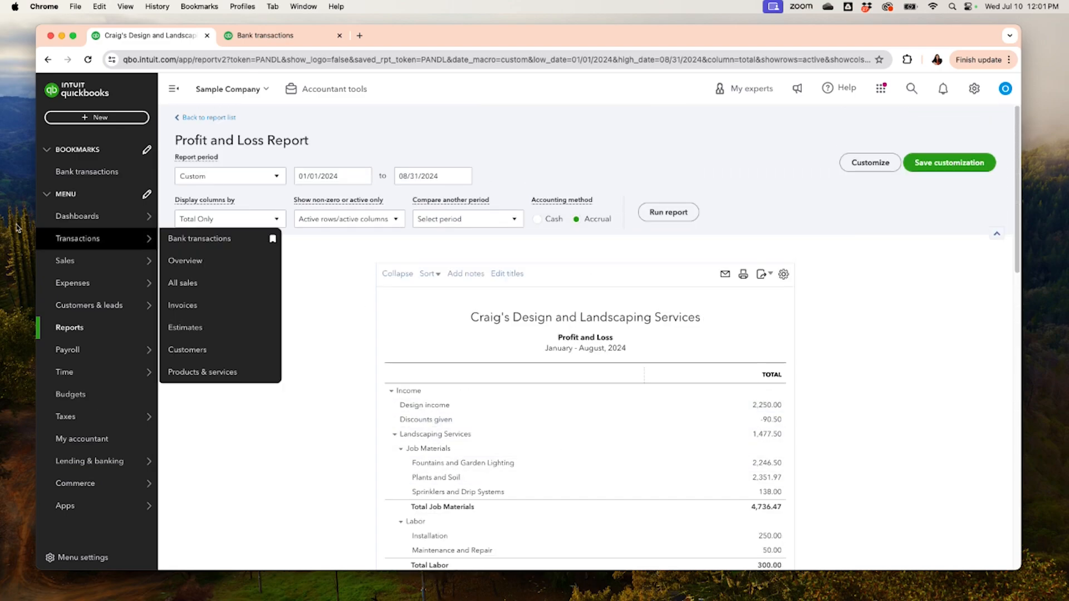
click(208, 119)
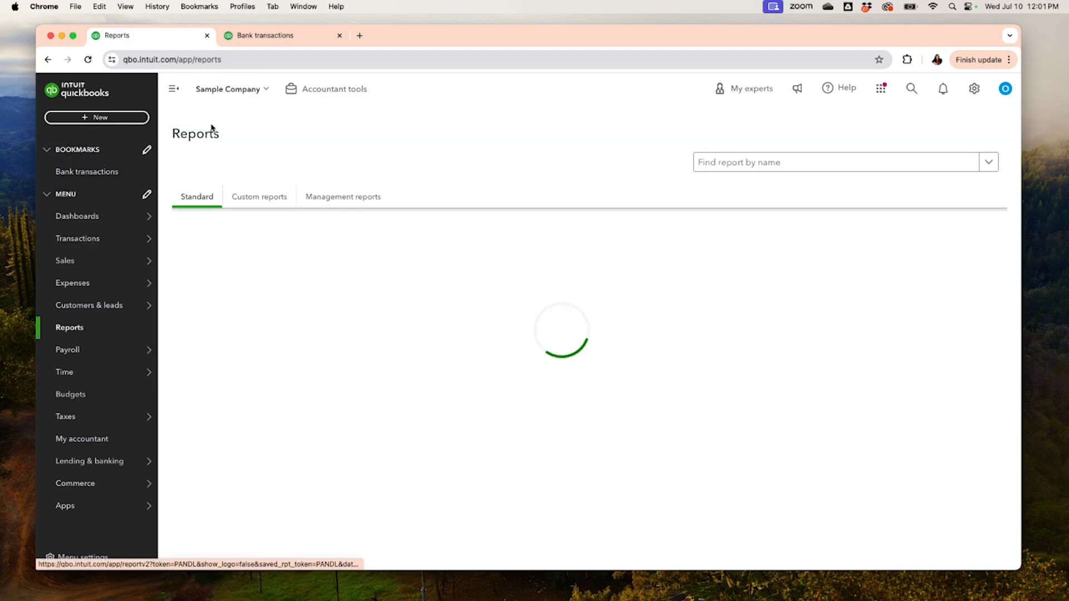
click(243, 370)
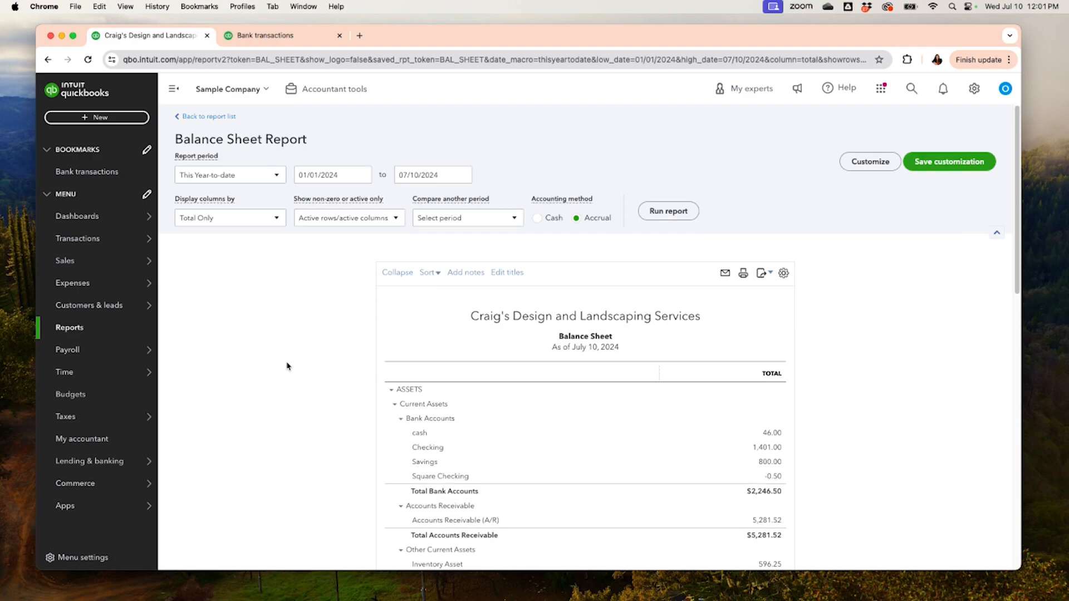
click(466, 178)
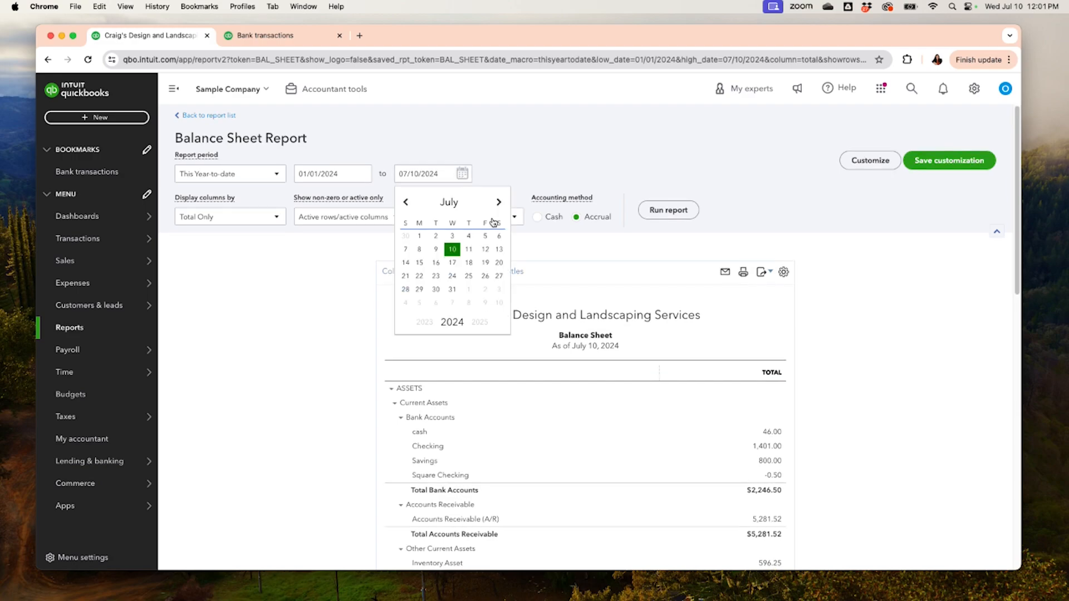
click(452, 290)
click(464, 177)
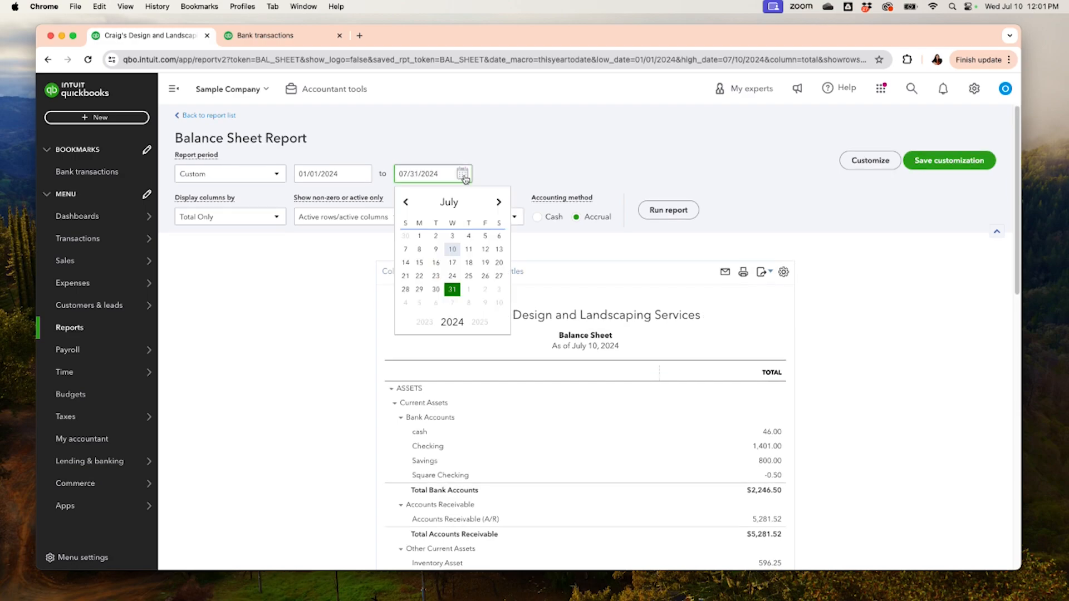
click(499, 202)
click(500, 289)
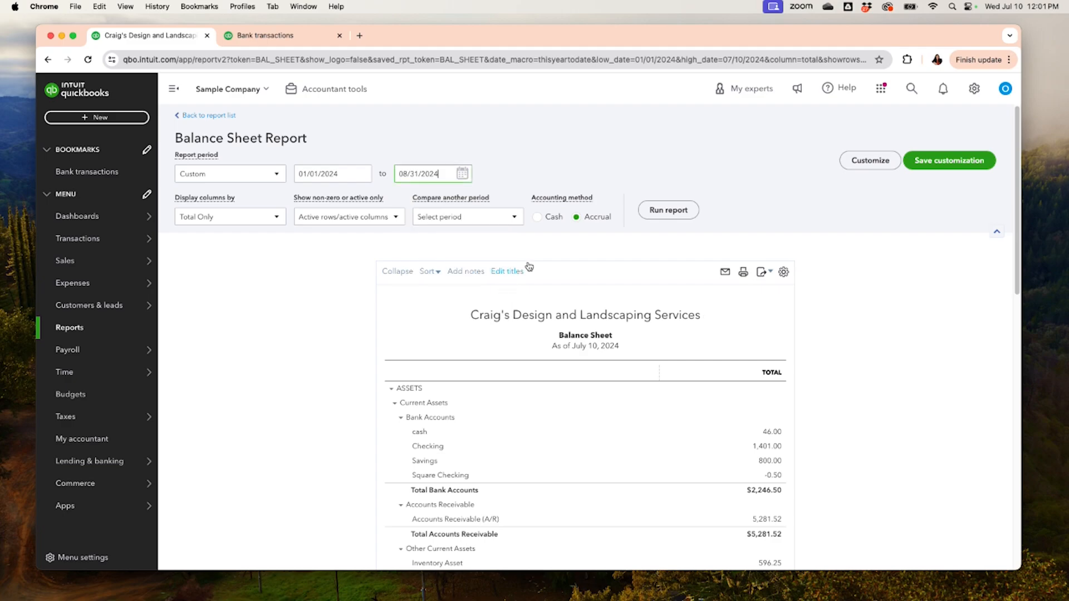
click(641, 210)
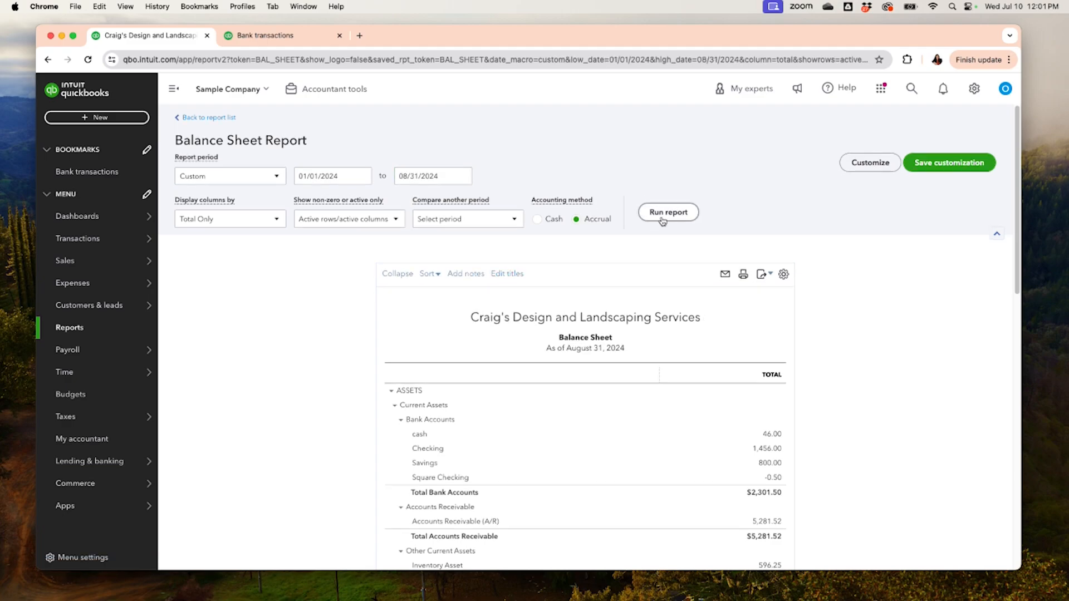
Step: Examine the Balance Sheet from bank accounts to total equity, checking Square Checking, Sales Tax Payable, Square Gift Card, Square Loan and Tips
scroll(662, 214, down, 3)
scroll(369, 389, down, 1)
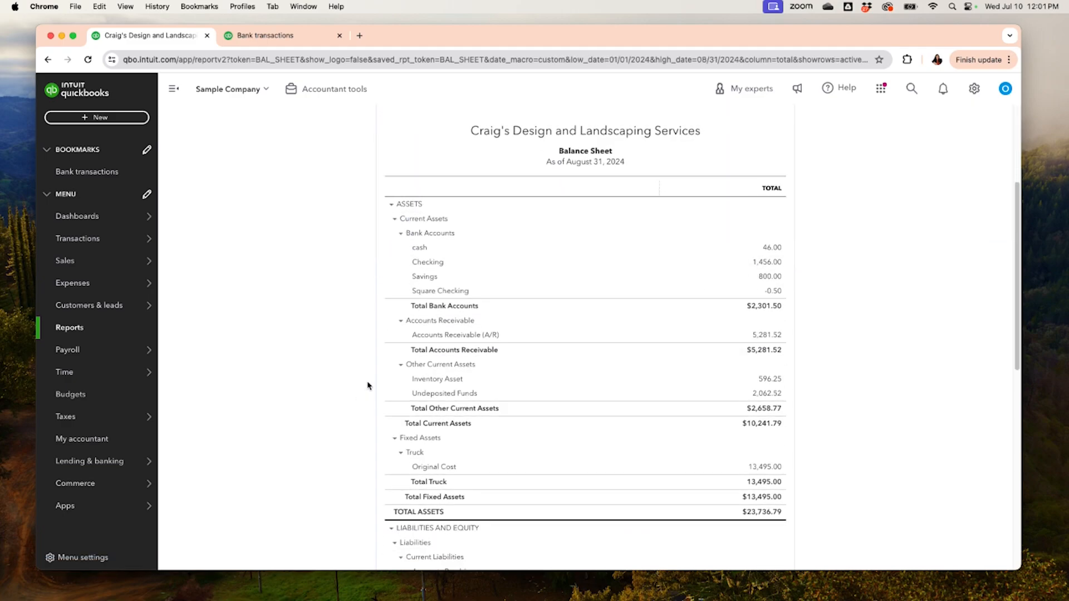
scroll(368, 386, down, 3)
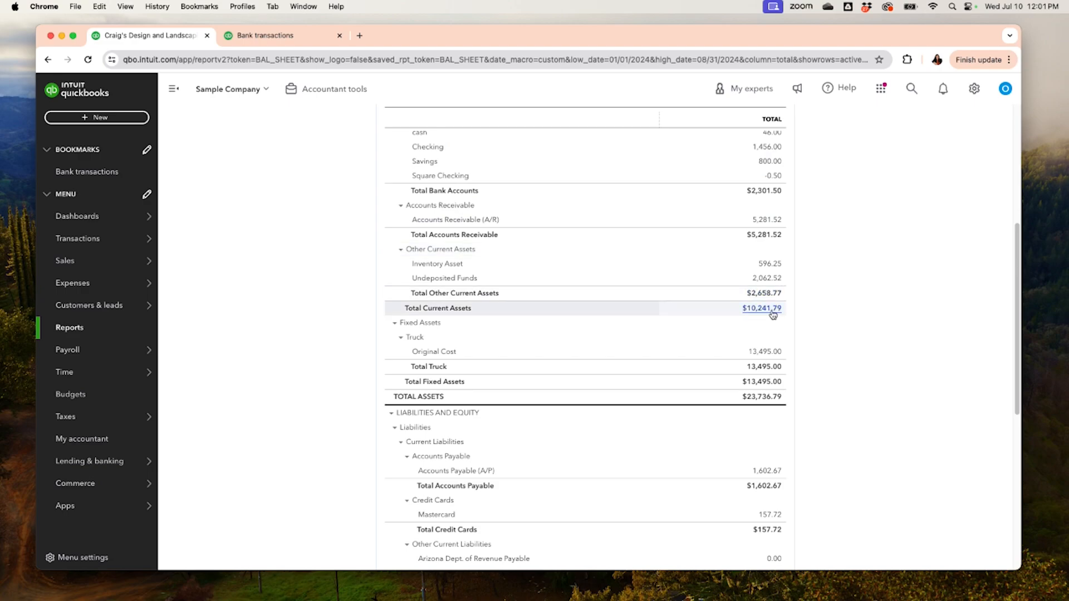
scroll(773, 316, down, 2)
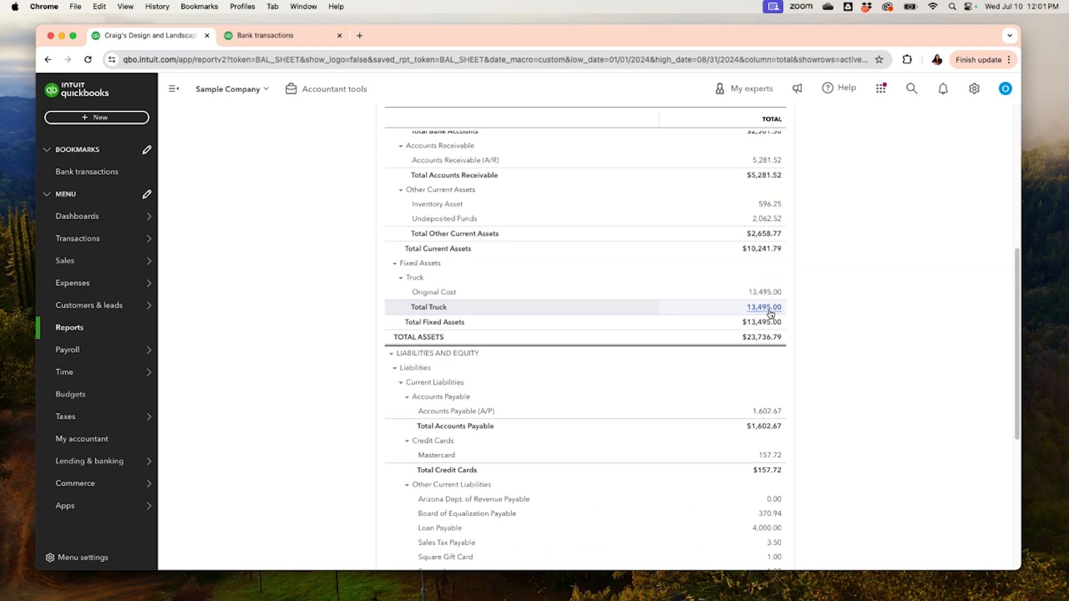
scroll(769, 313, up, 2)
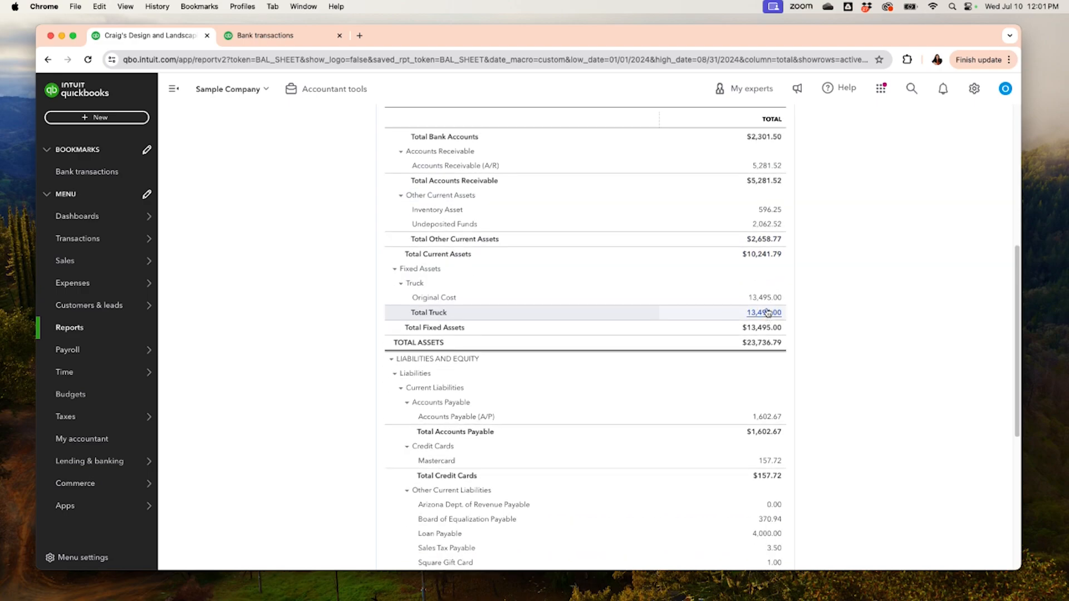
scroll(768, 311, down, 8)
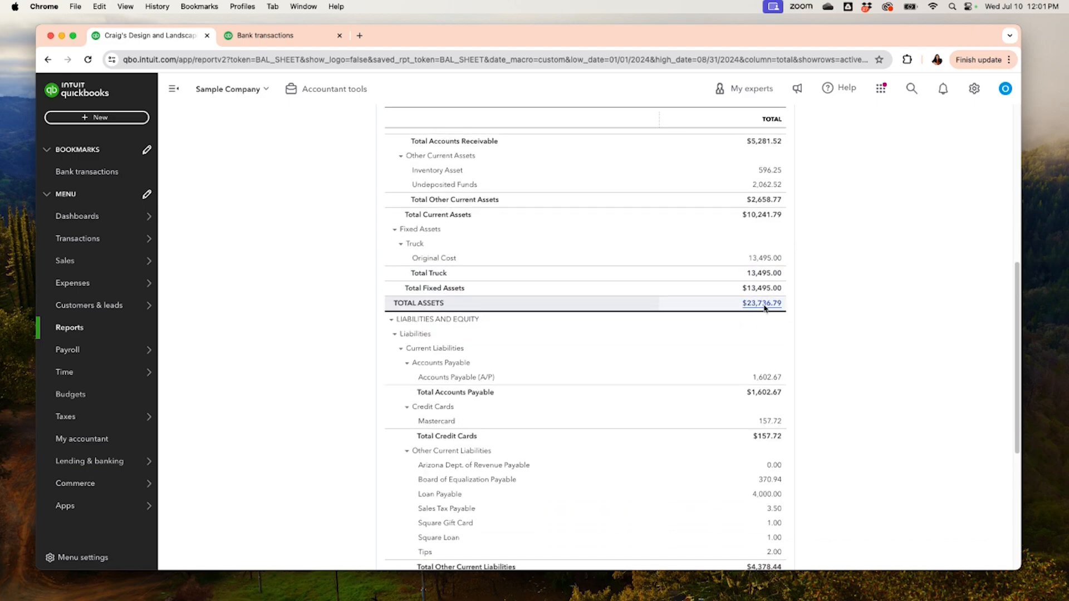
scroll(764, 307, down, 1)
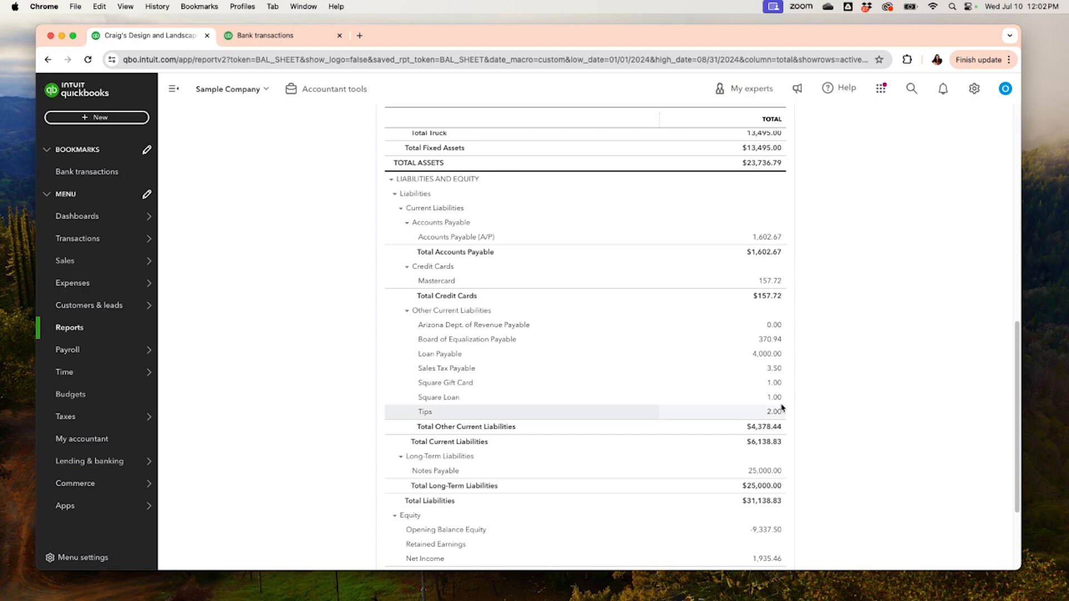
scroll(780, 406, up, 6)
scroll(778, 404, down, 7)
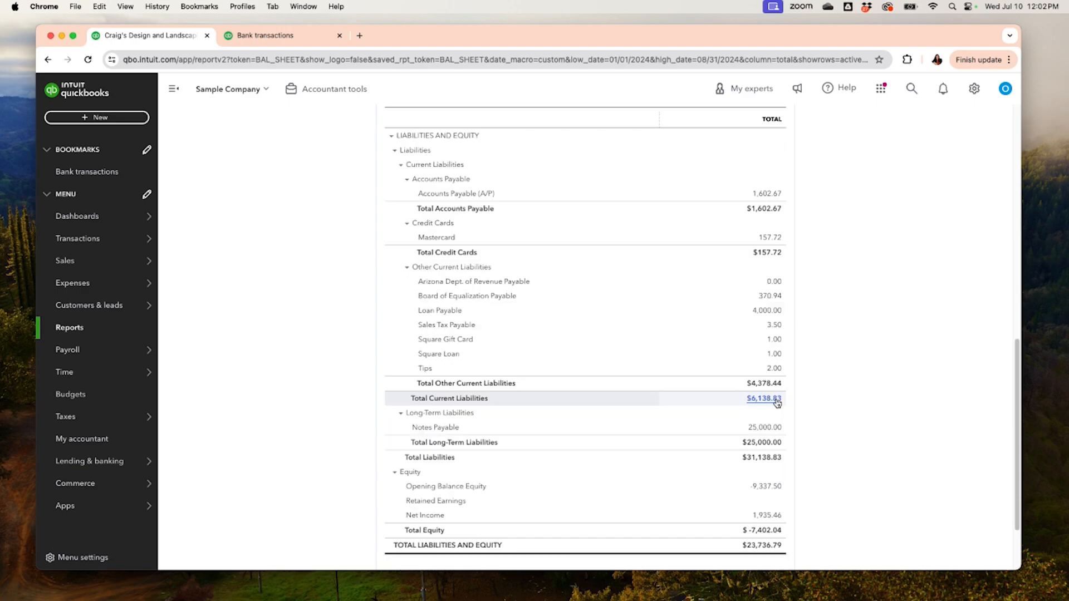
Step: Drill into the Sales Tax Payable balance, inspect Journal Entry #1 behind it, and return to the Balance Sheet summary report
click(774, 326)
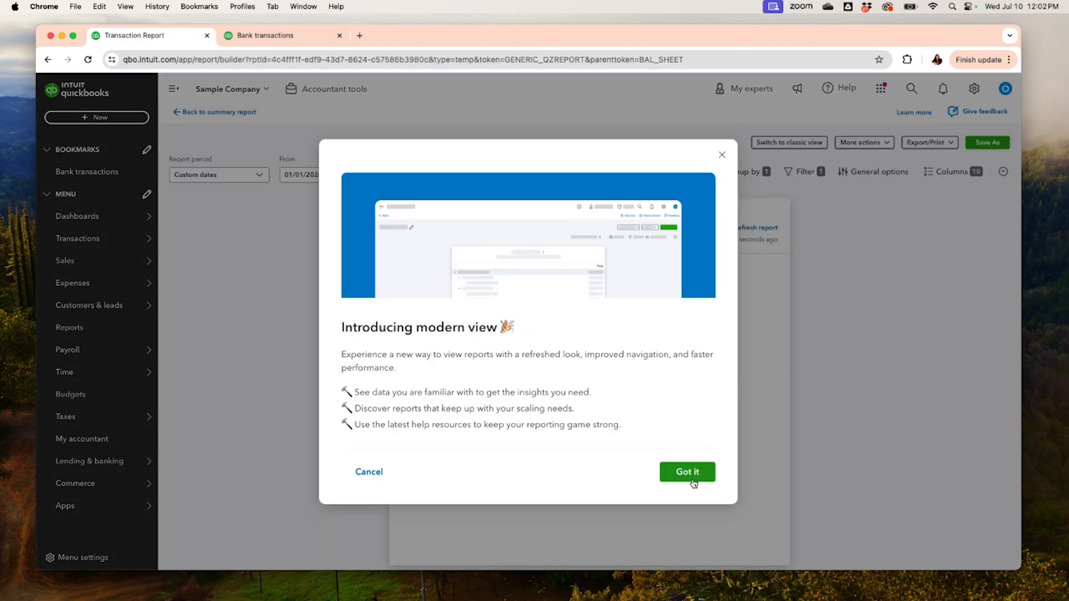
click(694, 475)
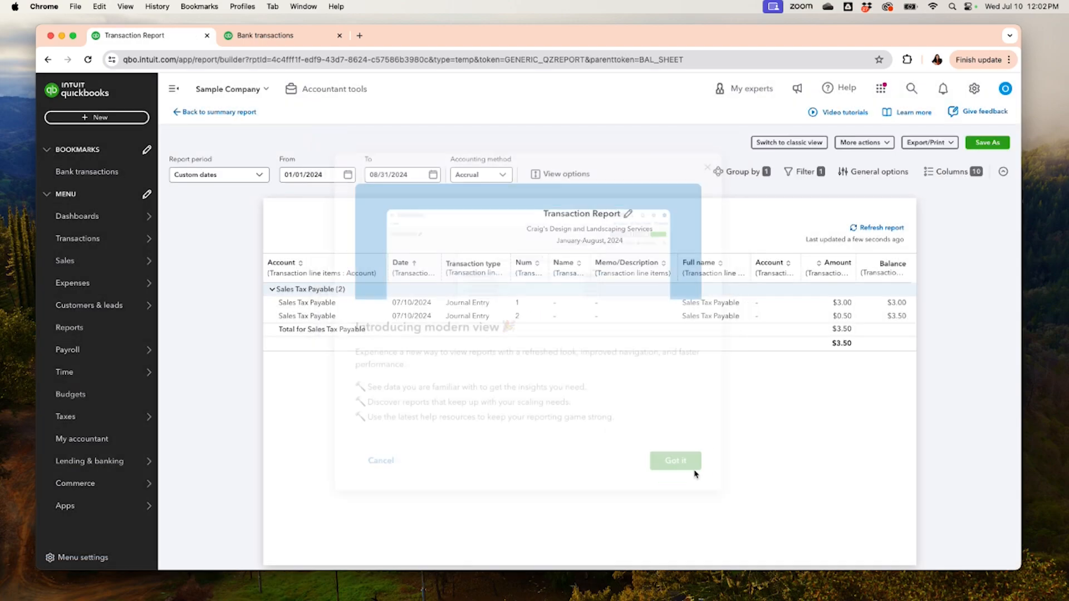
click(841, 307)
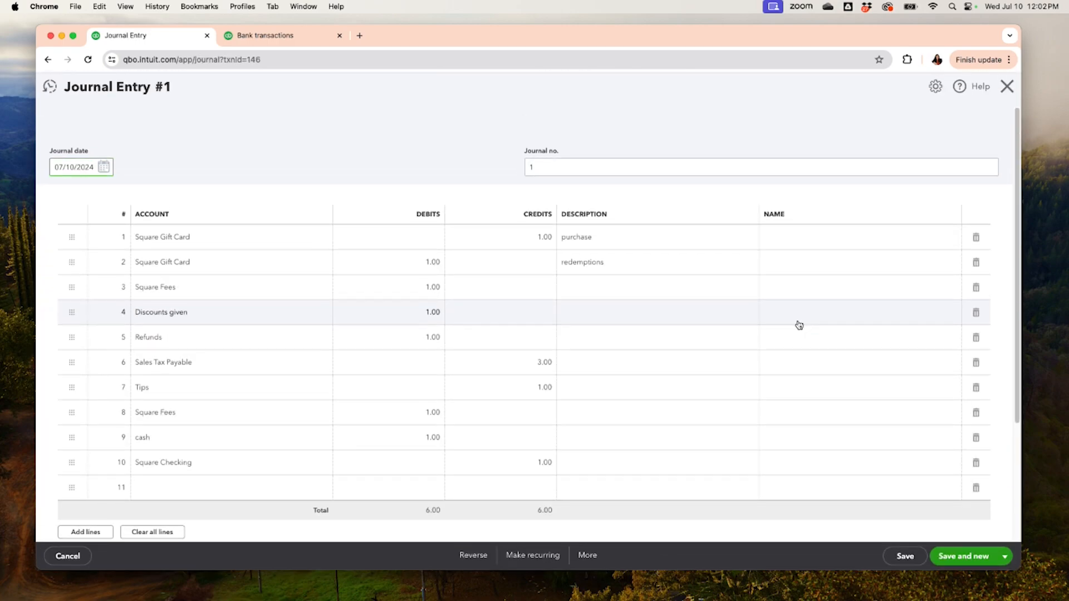
click(1006, 86)
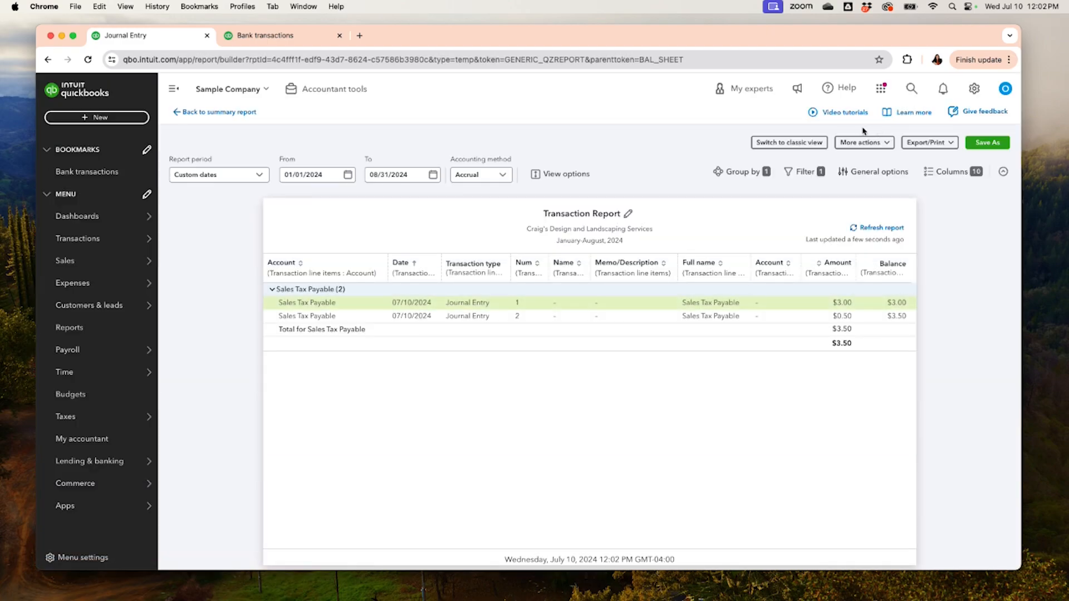
click(229, 112)
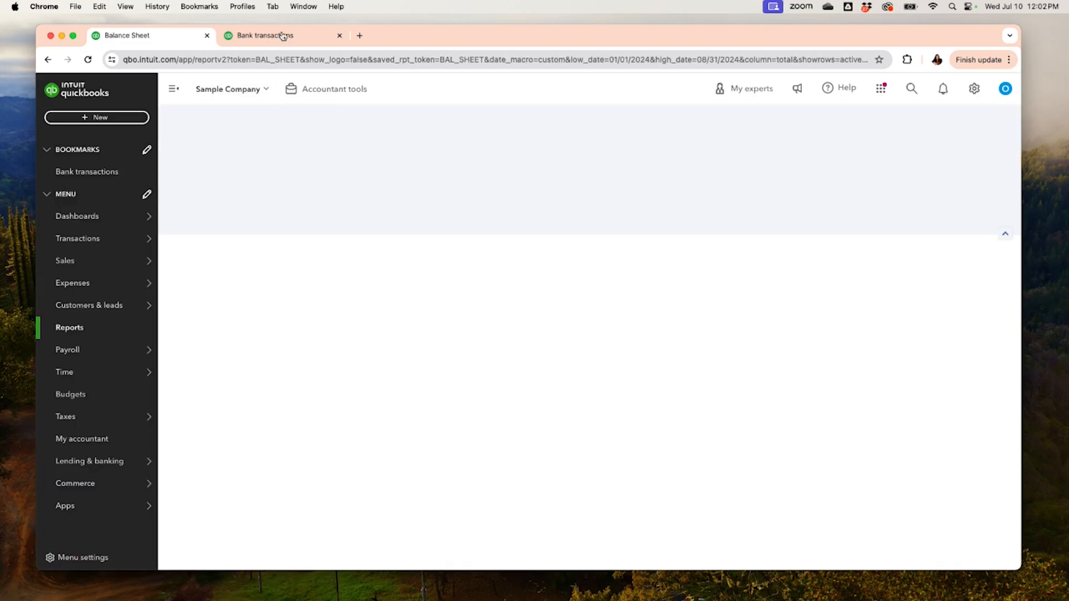